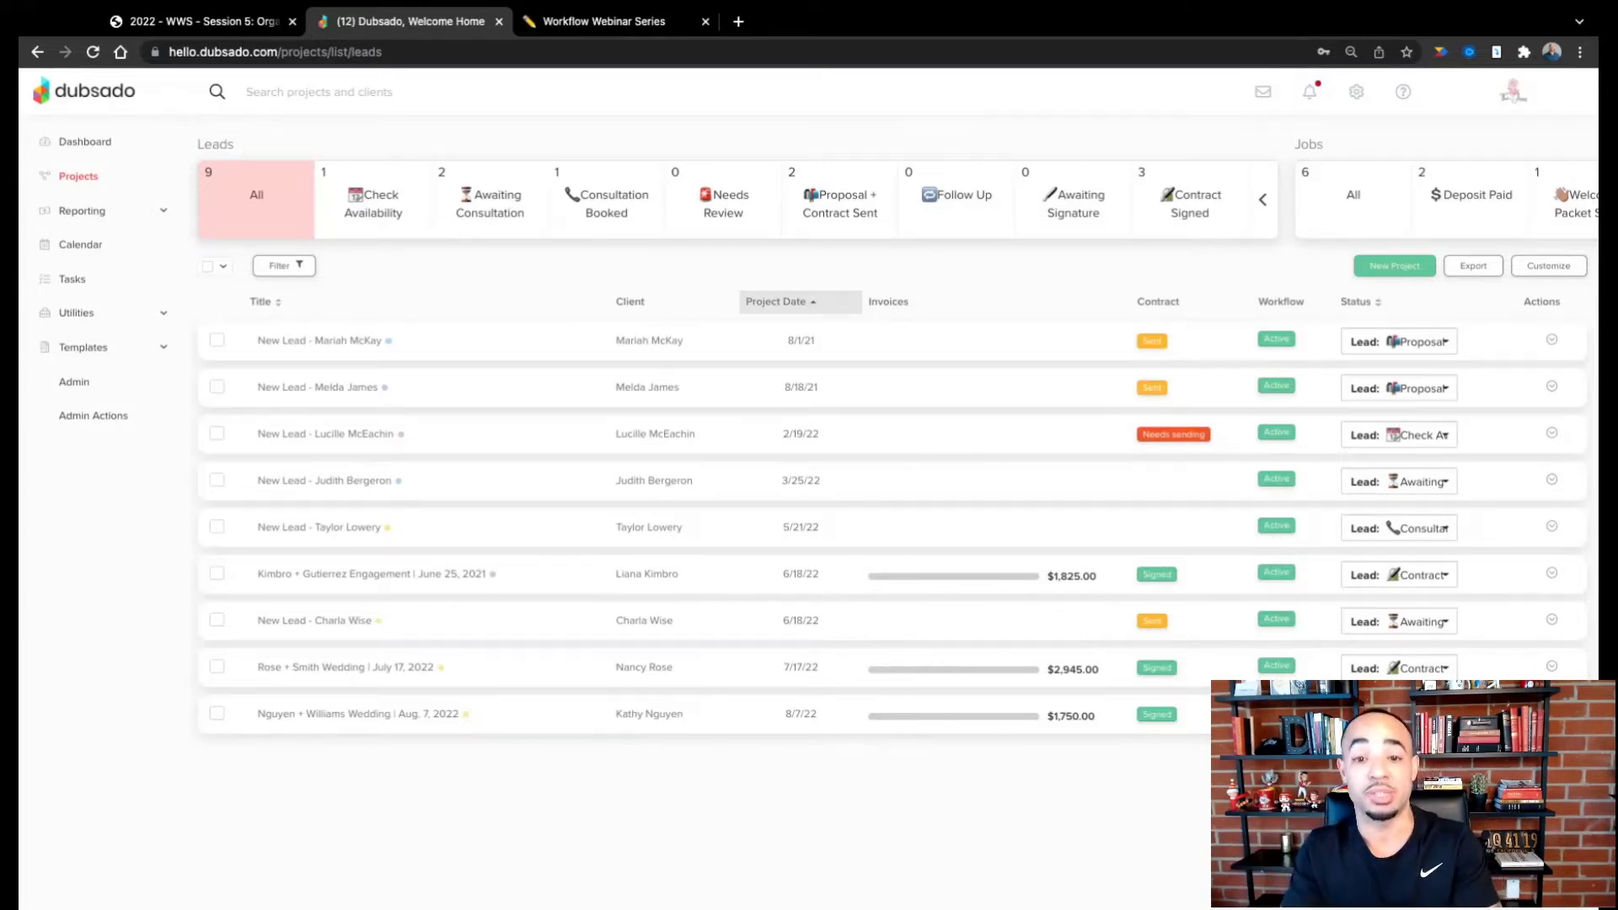
{"action": "scroll", "coordinate": [1336, 221], "scroll_direction": "right", "scroll_amount": 3}
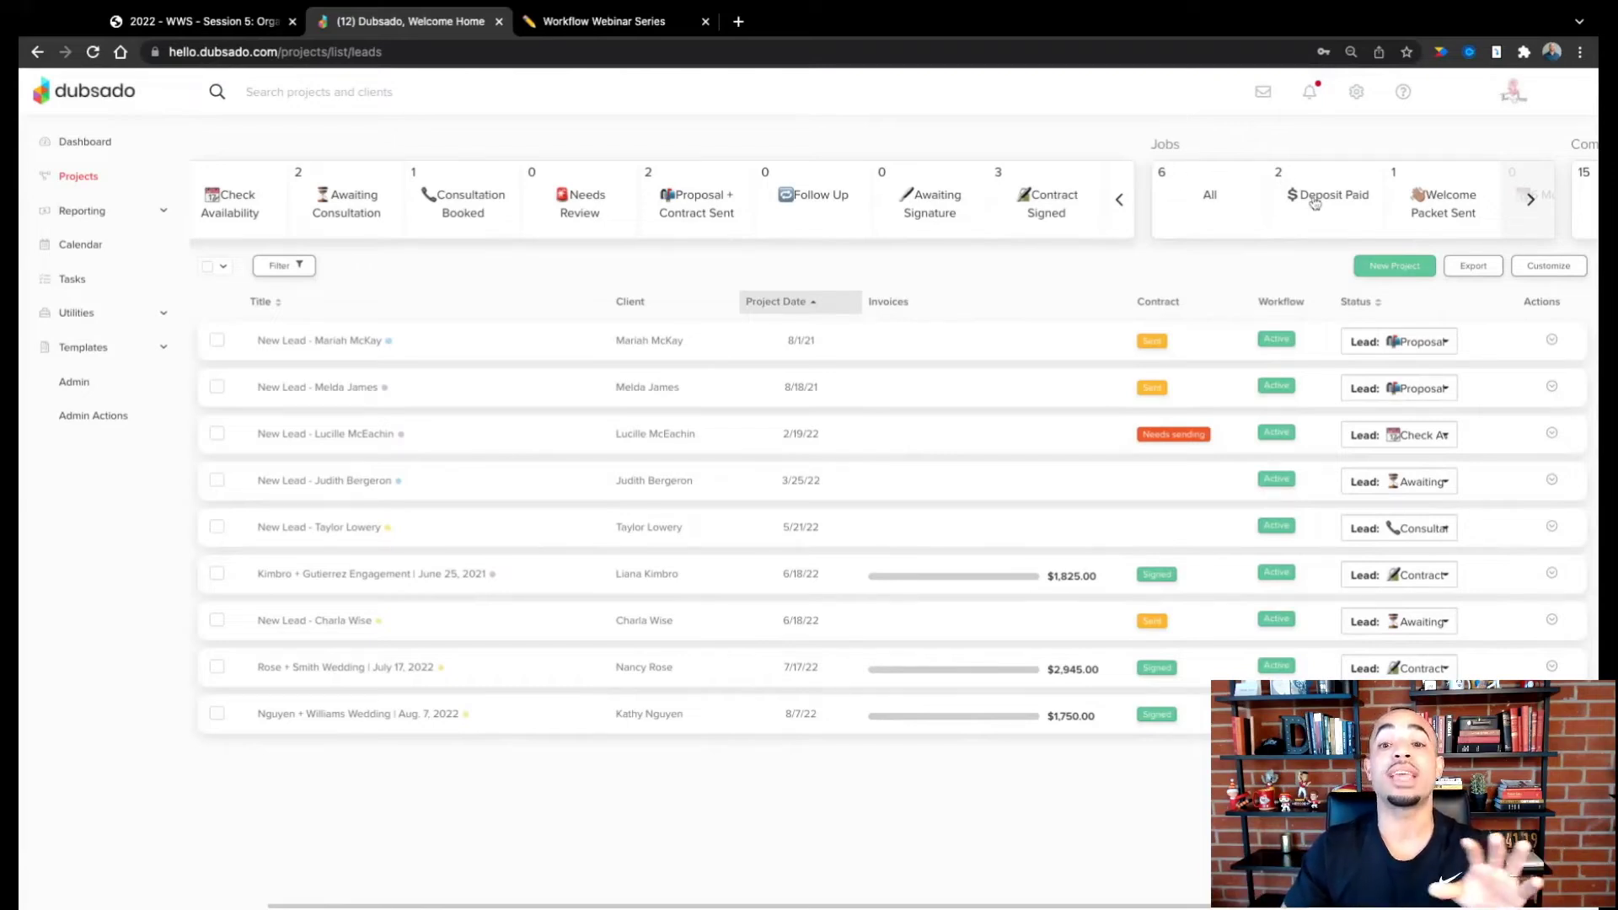
{"action": "scroll", "coordinate": [1308, 205], "scroll_direction": "right", "scroll_amount": 2}
{"action": "scroll", "coordinate": [1309, 205], "scroll_direction": "right", "scroll_amount": 3}
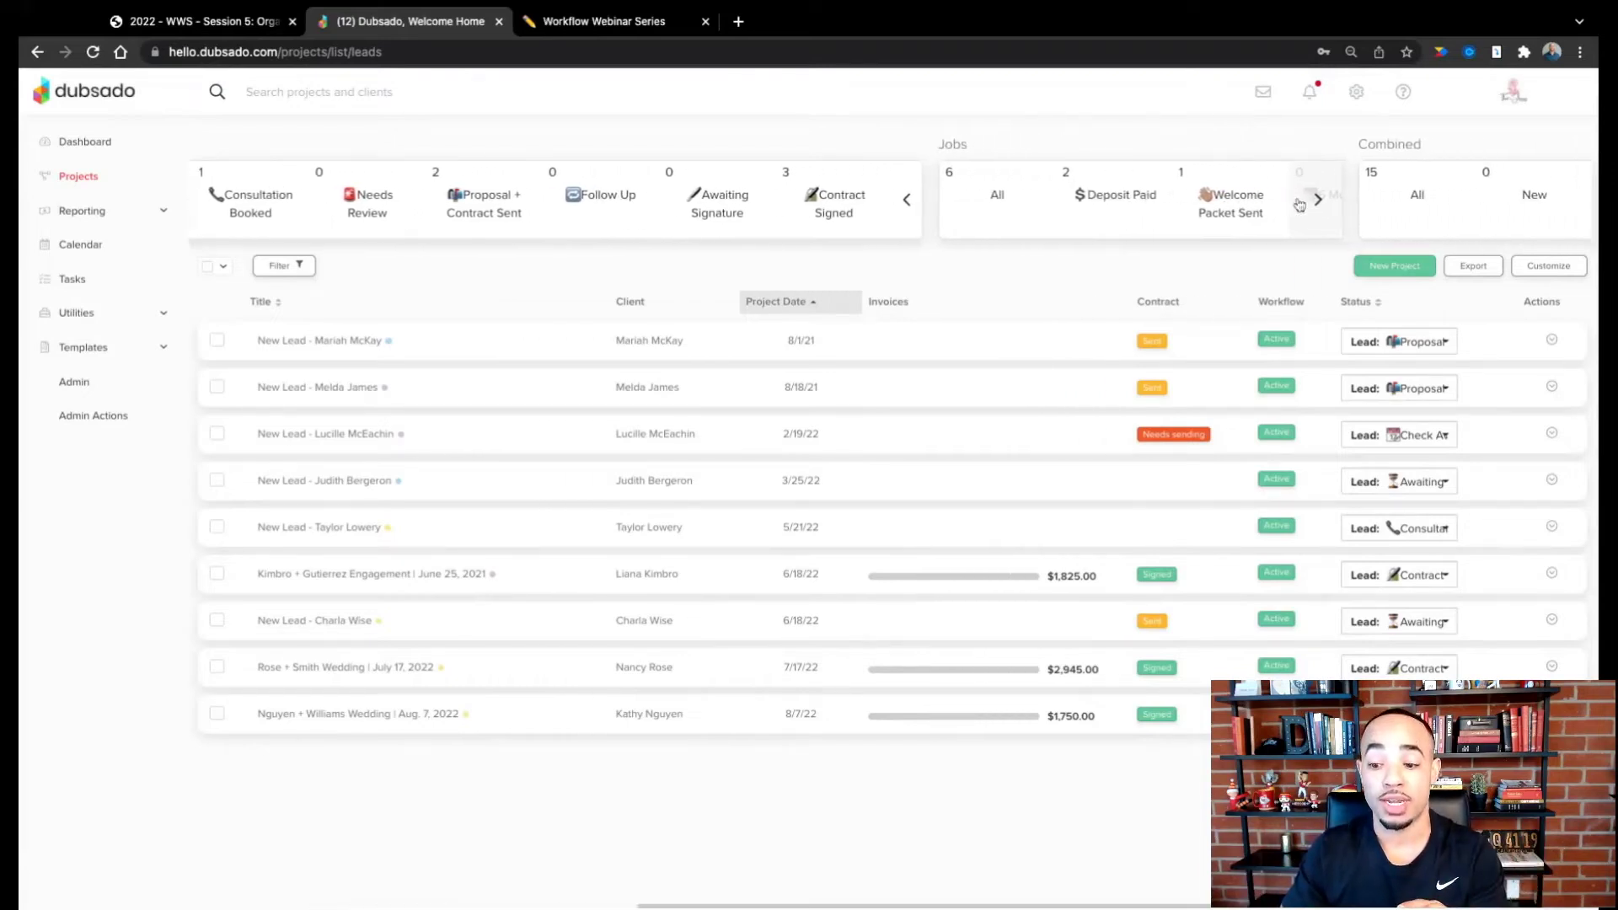
{"action": "left_click", "coordinate": [1312, 203]}
{"action": "scroll", "coordinate": [1264, 209], "scroll_direction": "right", "scroll_amount": 2}
{"action": "scroll", "coordinate": [1262, 210], "scroll_direction": "right", "scroll_amount": 3}
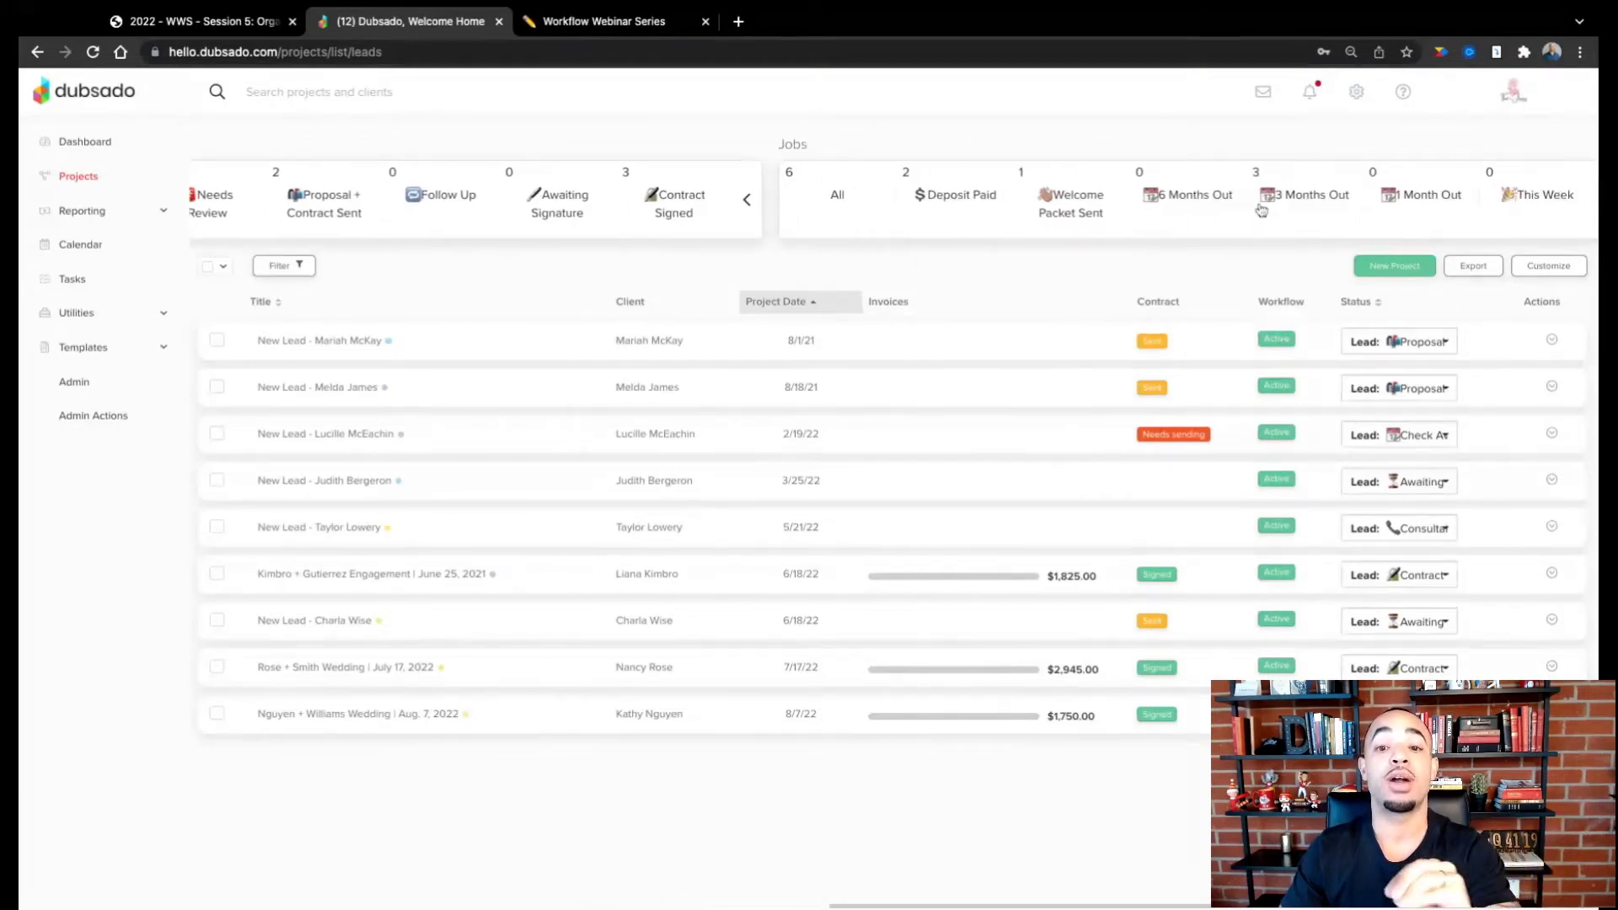
{"action": "scroll", "coordinate": [995, 219], "scroll_direction": "right", "scroll_amount": 3}
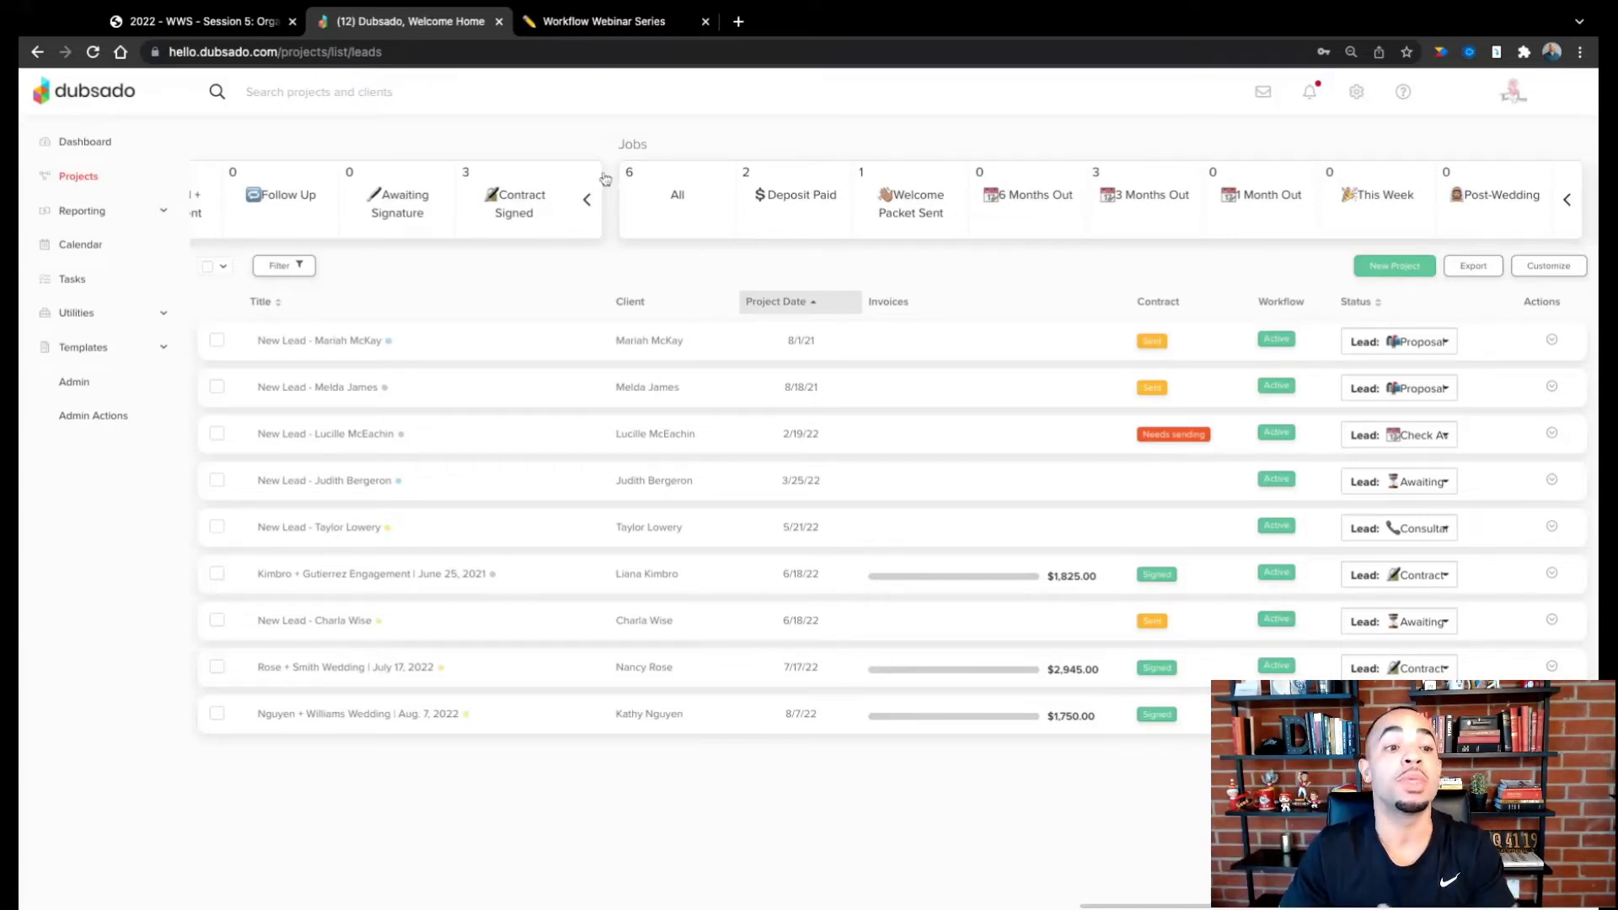
{"action": "scroll", "coordinate": [629, 208], "scroll_direction": "left", "scroll_amount": 5}
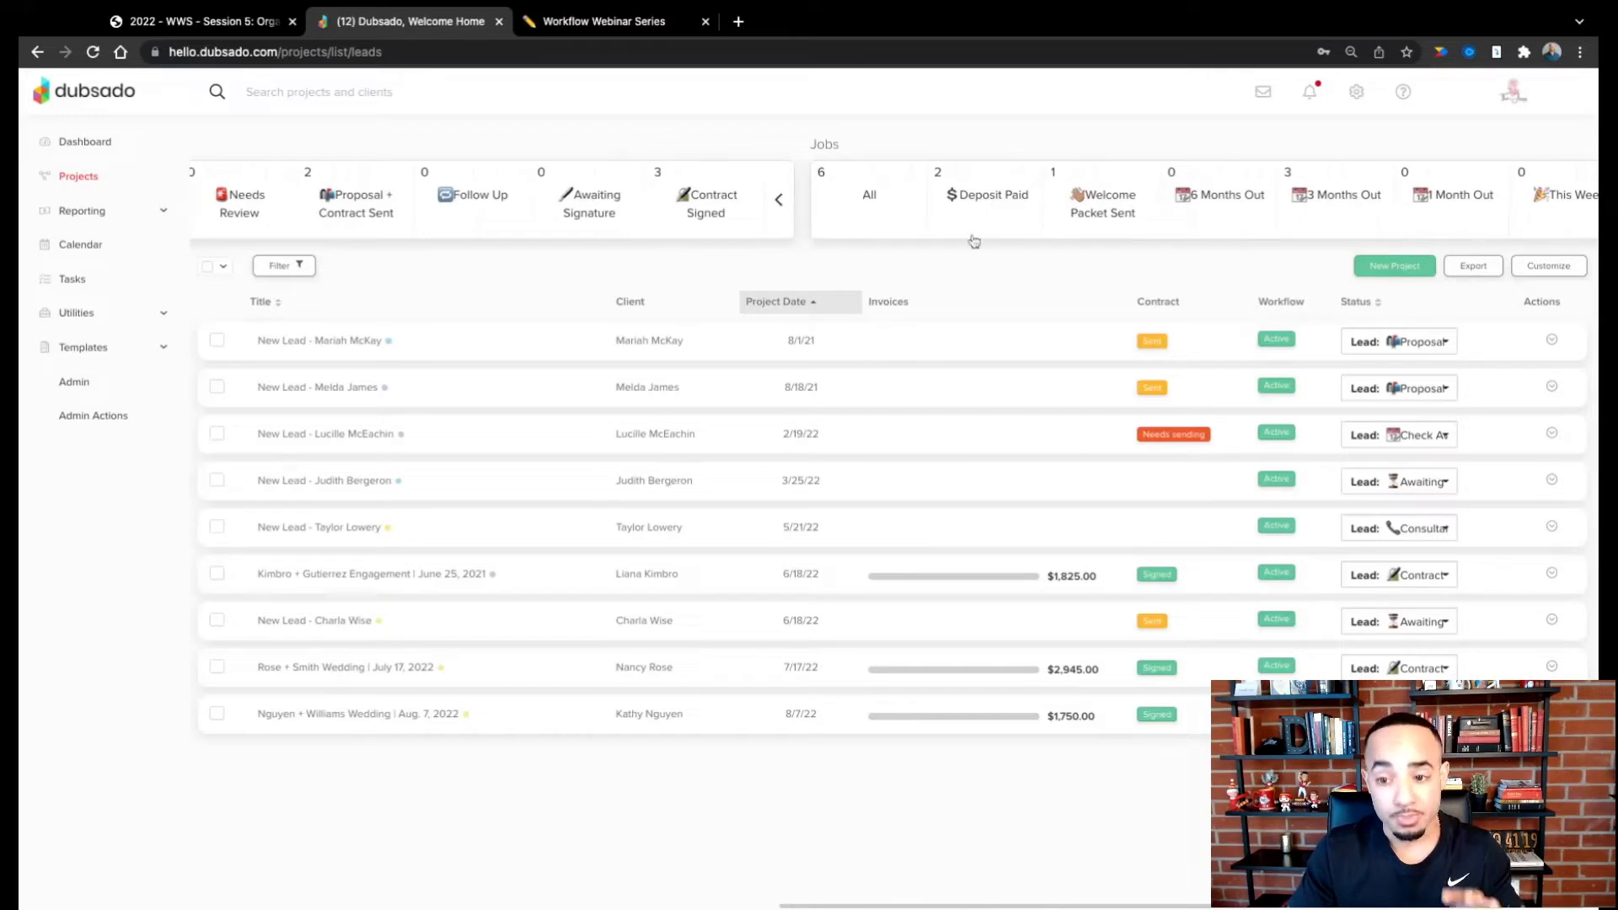
Step: Open the Projects page customization and start adding a new Lead status funnel
{"action": "left_click", "coordinate": [1557, 275]}
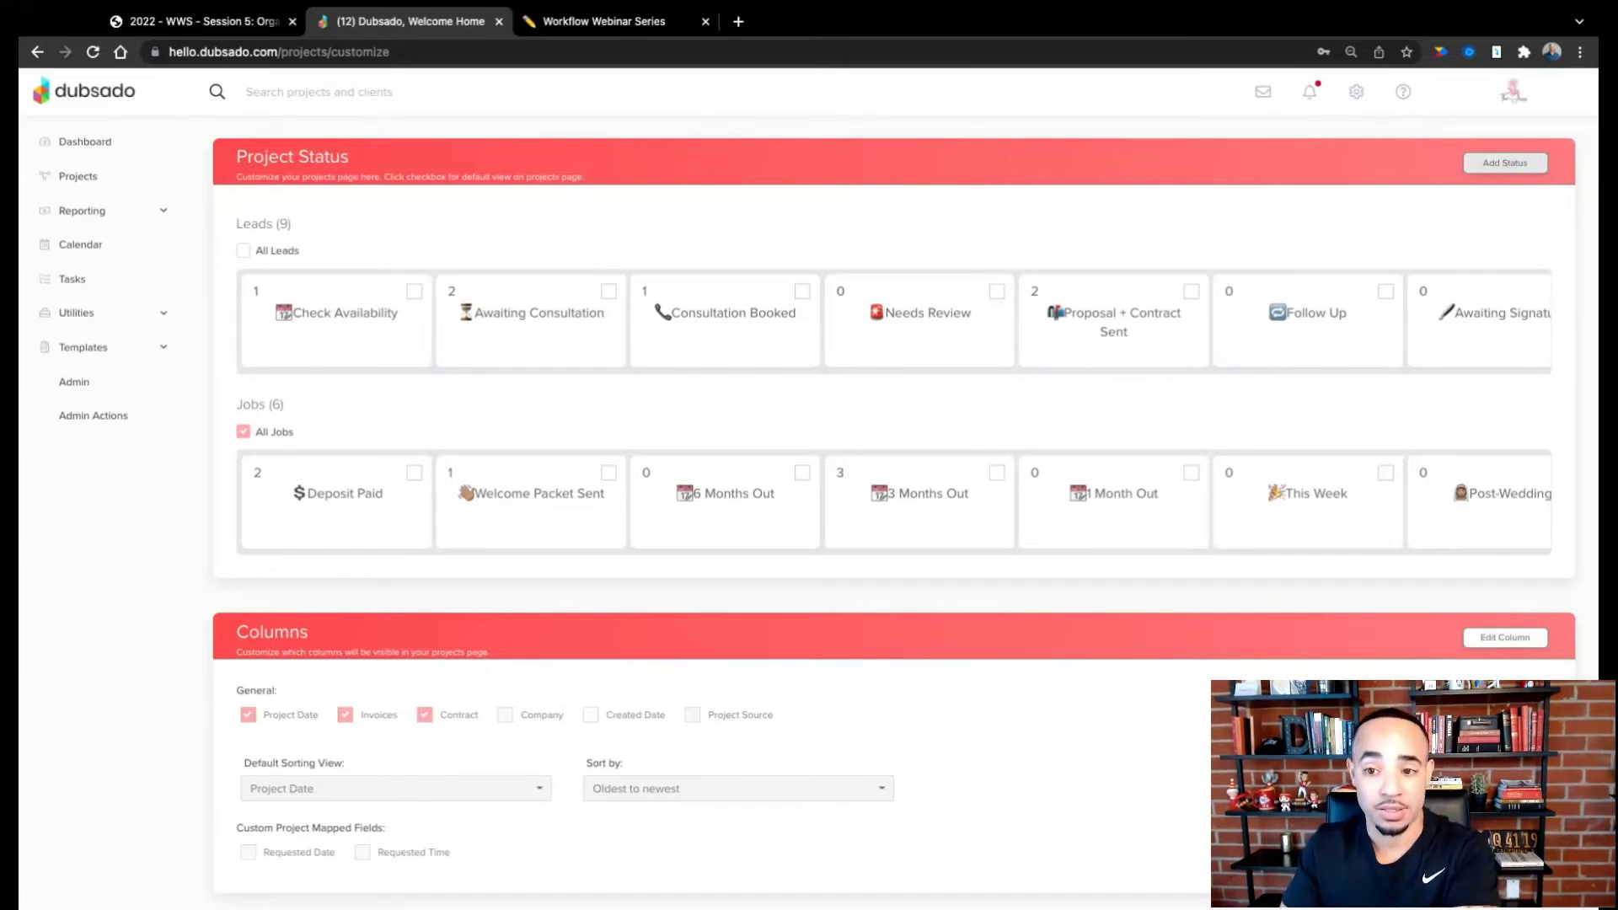
{"action": "left_click", "coordinate": [1484, 165]}
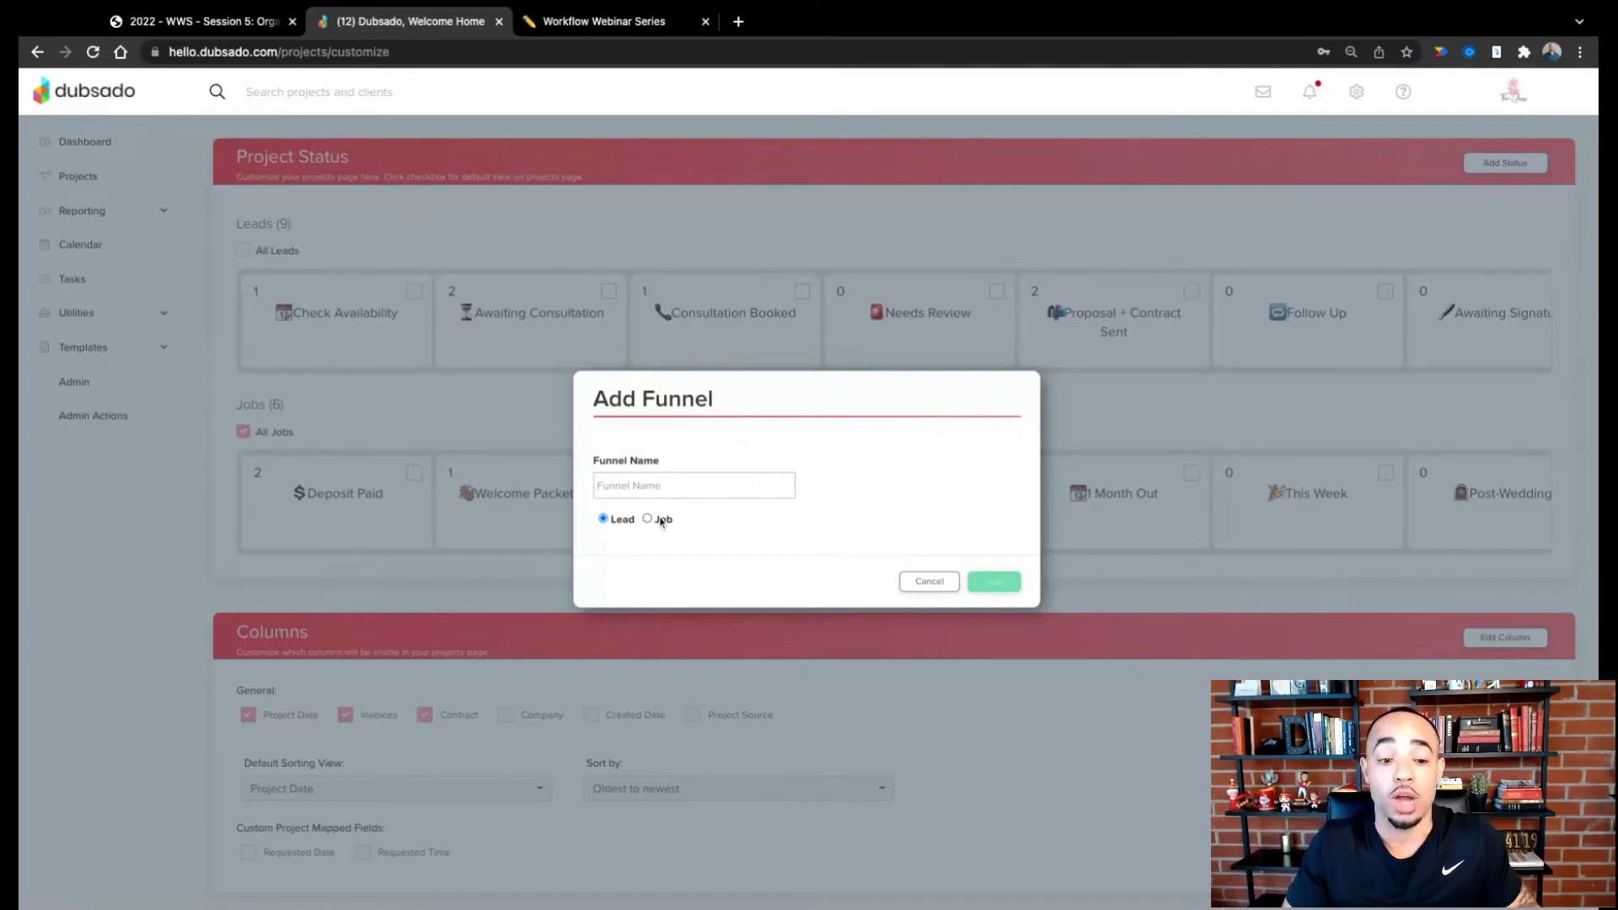
Step: Cancel the Add Funnel dialog without creating a funnel
{"action": "left_click", "coordinate": [948, 586]}
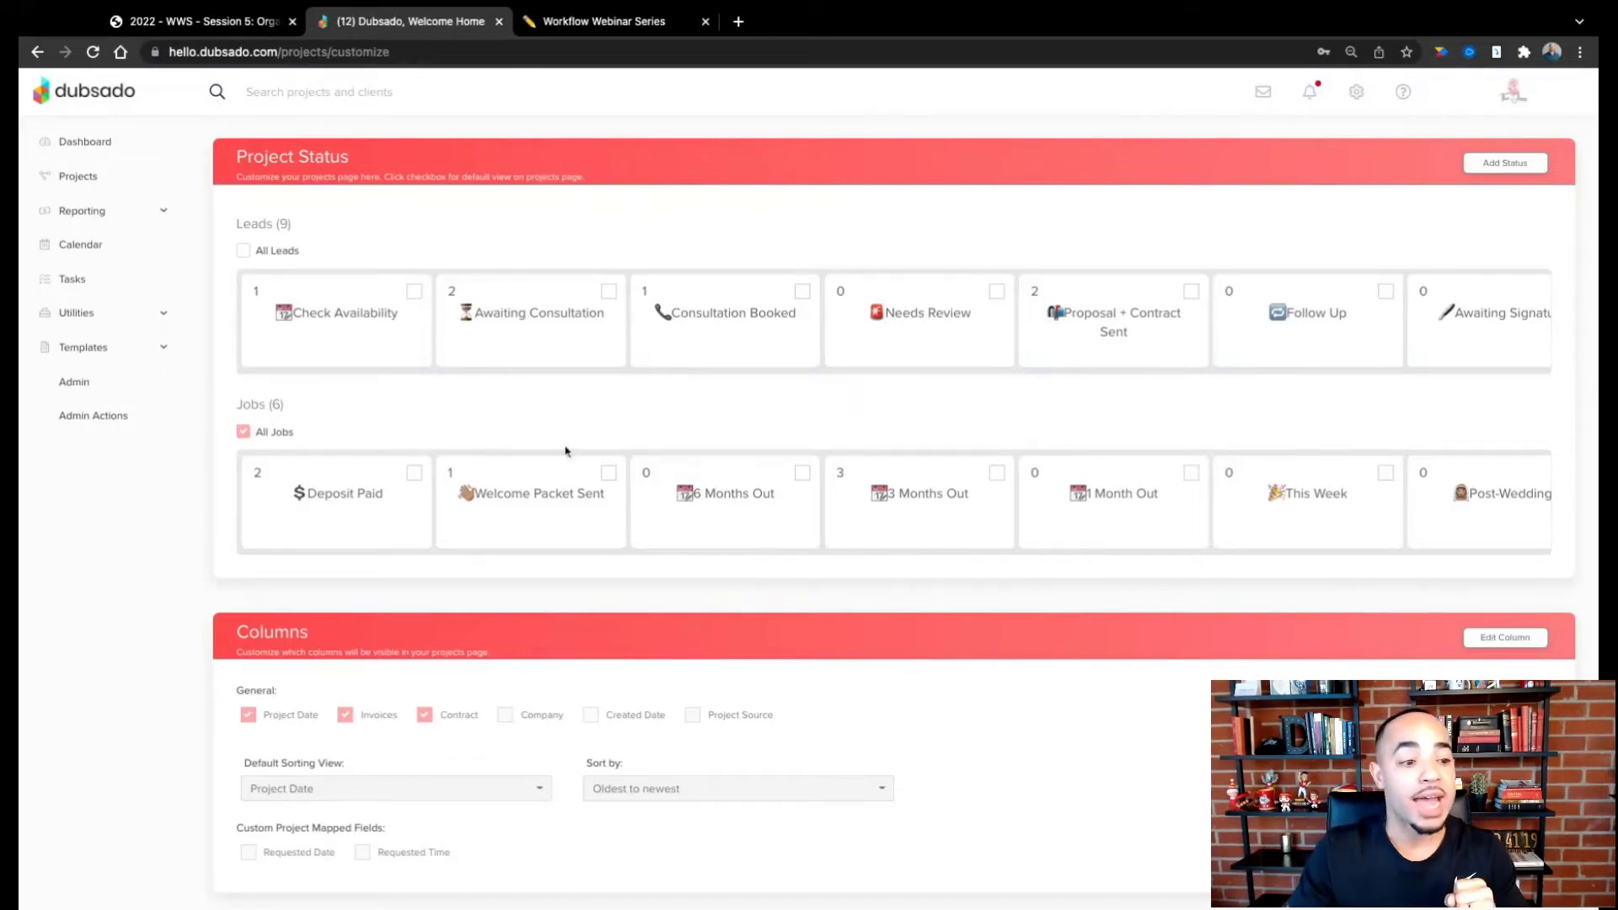
Step: Set Deposit Paid as the default Jobs view, confirm Projects shows its 2 projects, then return to customization
{"action": "left_click", "coordinate": [414, 473]}
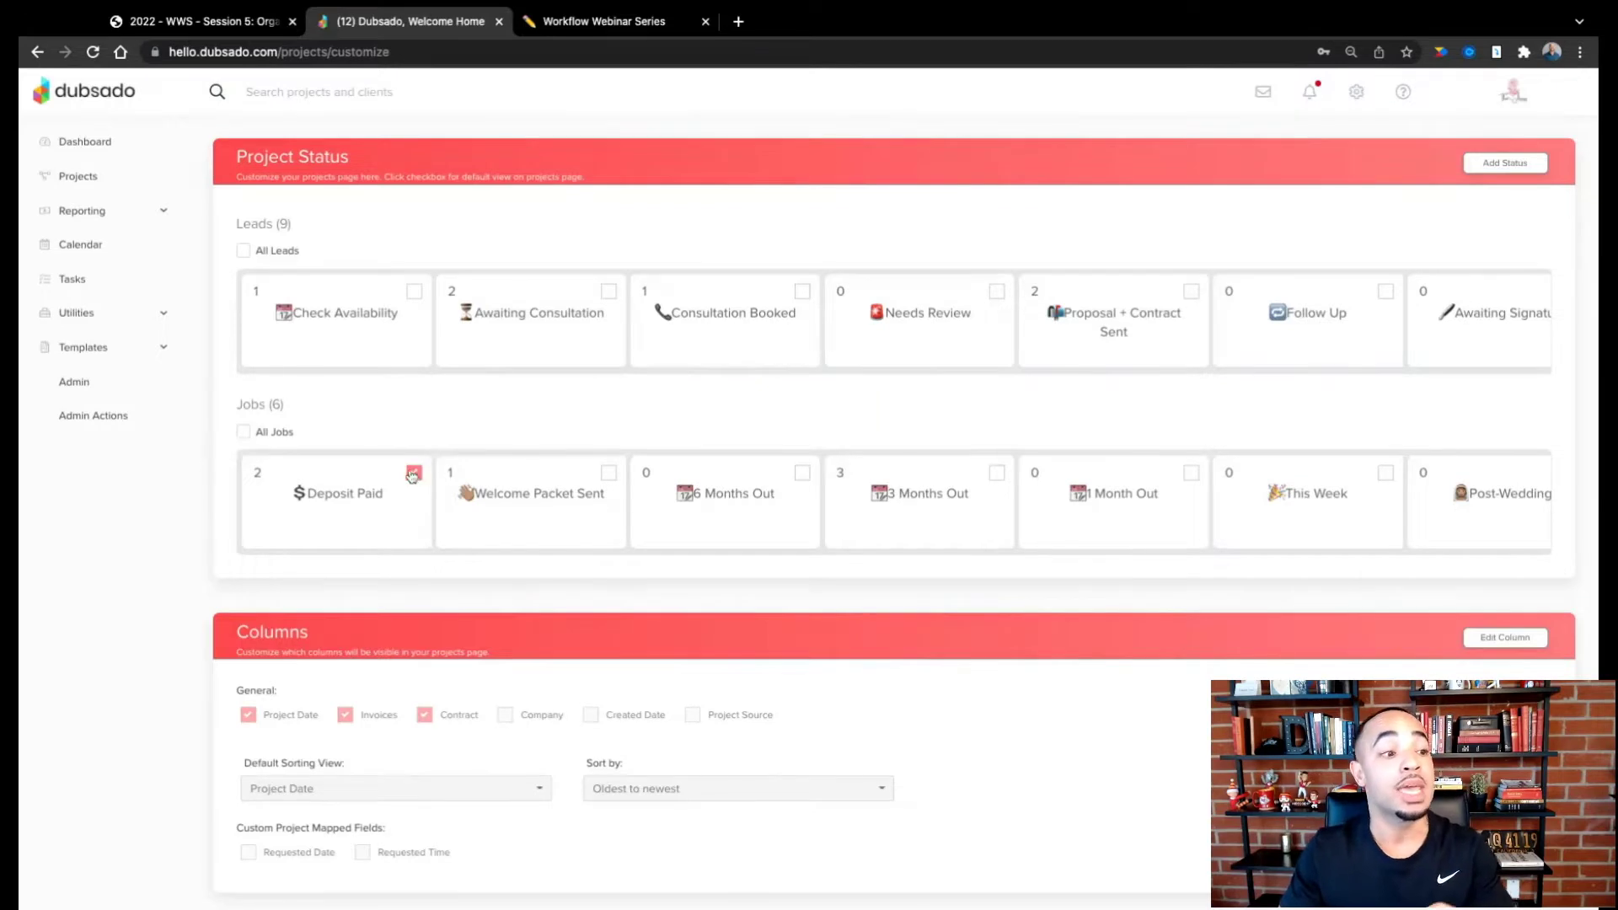
{"action": "left_click", "coordinate": [65, 184]}
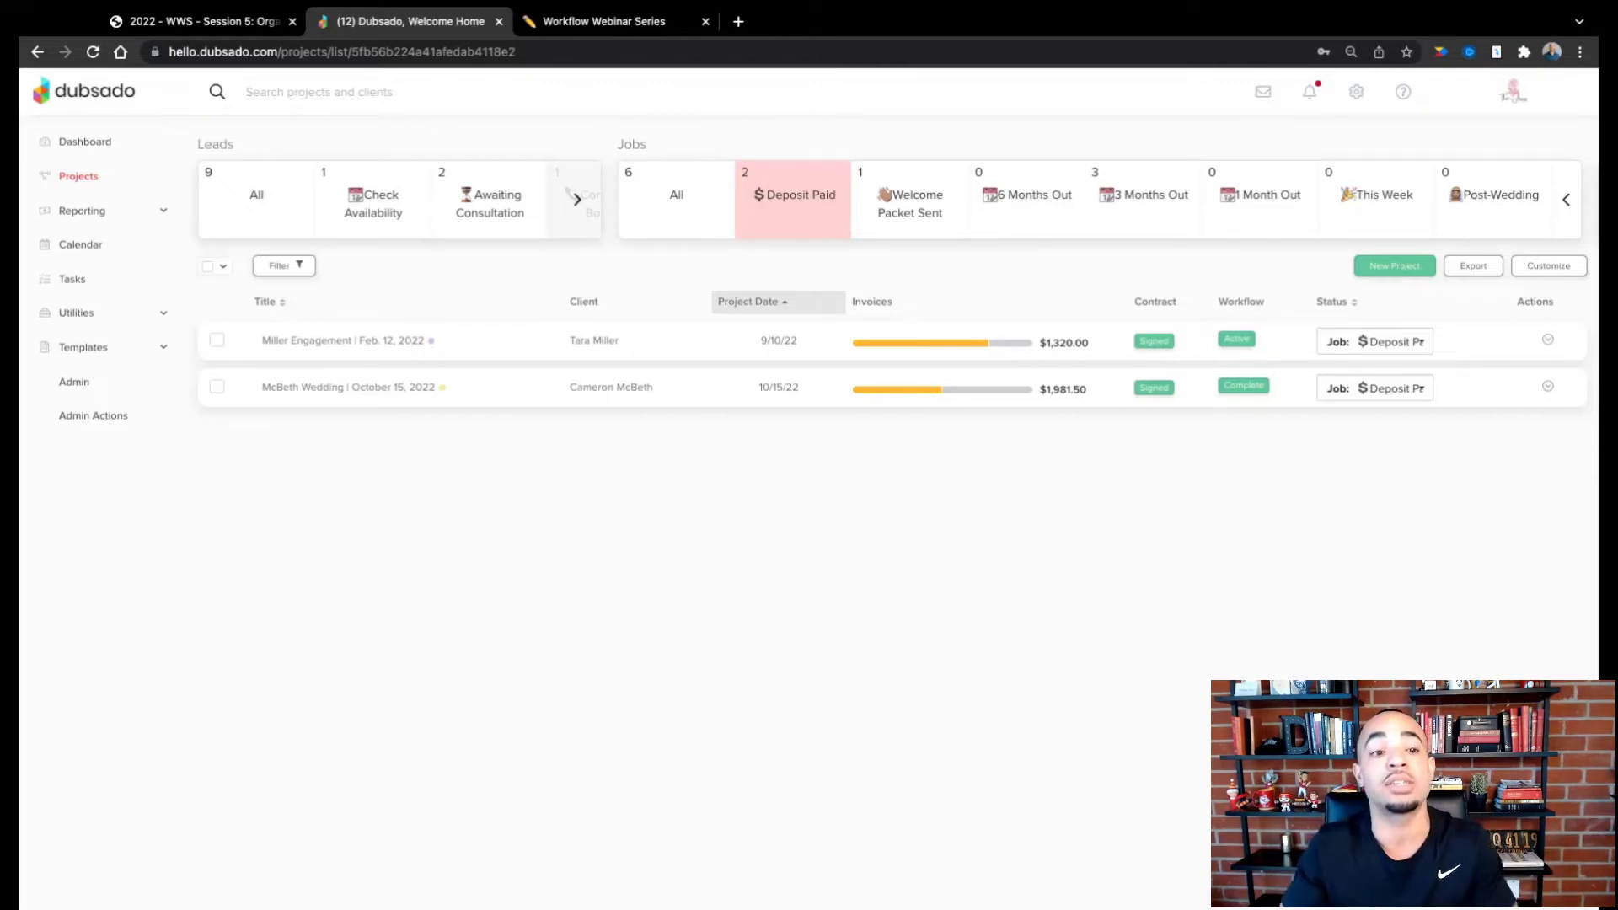
{"action": "left_click", "coordinate": [1546, 267]}
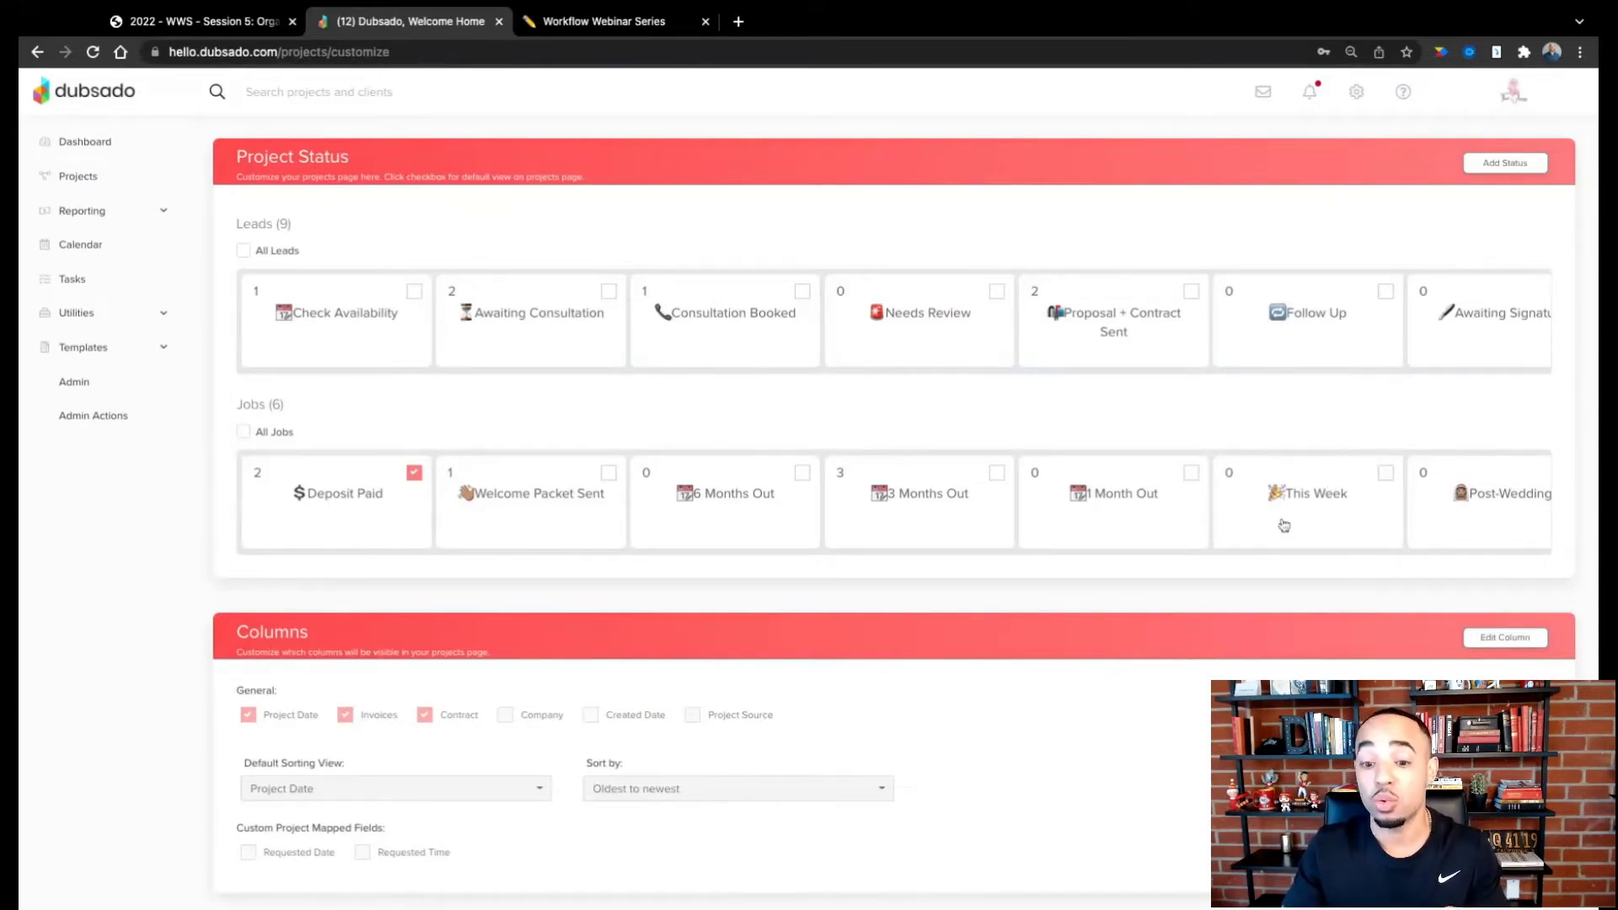
Step: Make This Week the default Projects view, confirm it, then advance the slides to page 22 on Tags
{"action": "left_click", "coordinate": [1386, 473]}
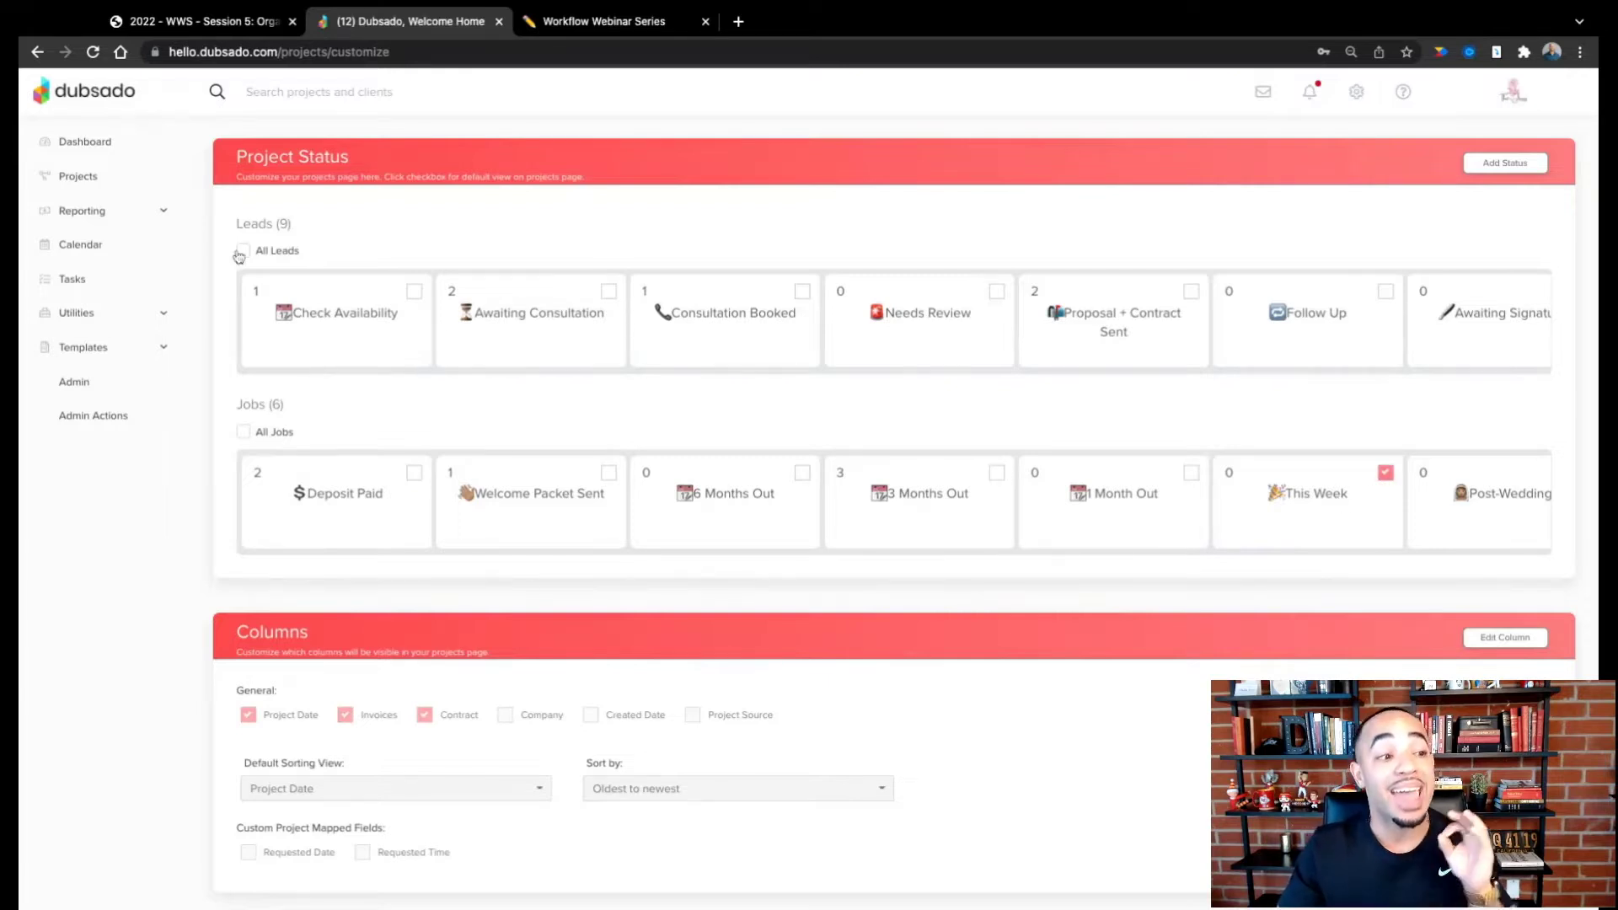
{"action": "left_click", "coordinate": [106, 188]}
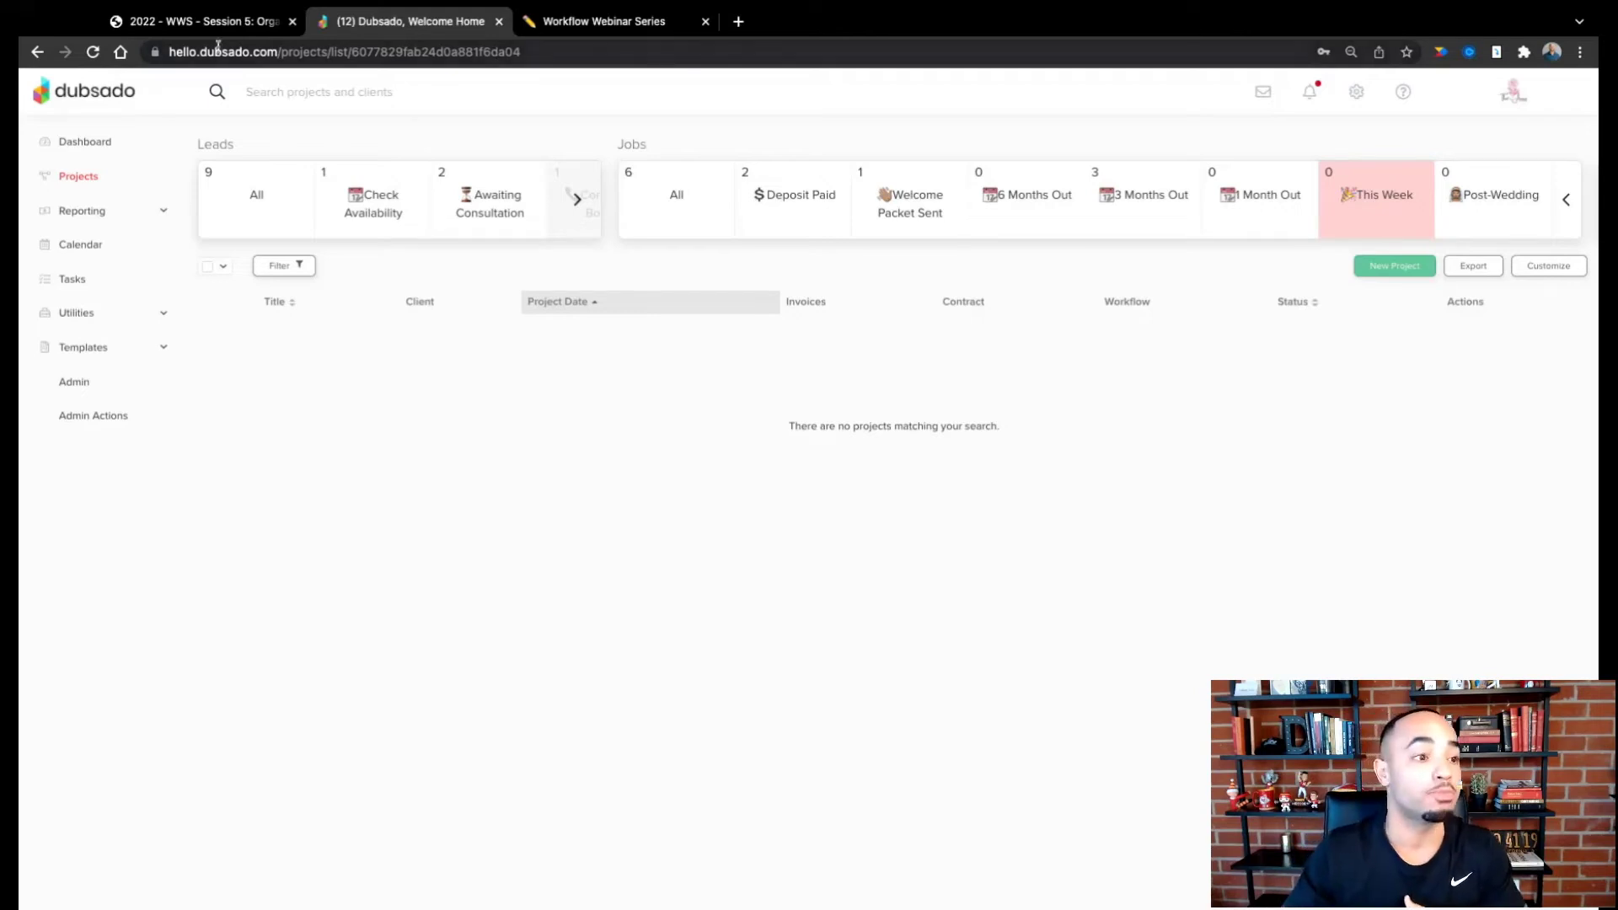
{"action": "left_click", "coordinate": [574, 23]}
{"action": "left_click", "coordinate": [250, 26]}
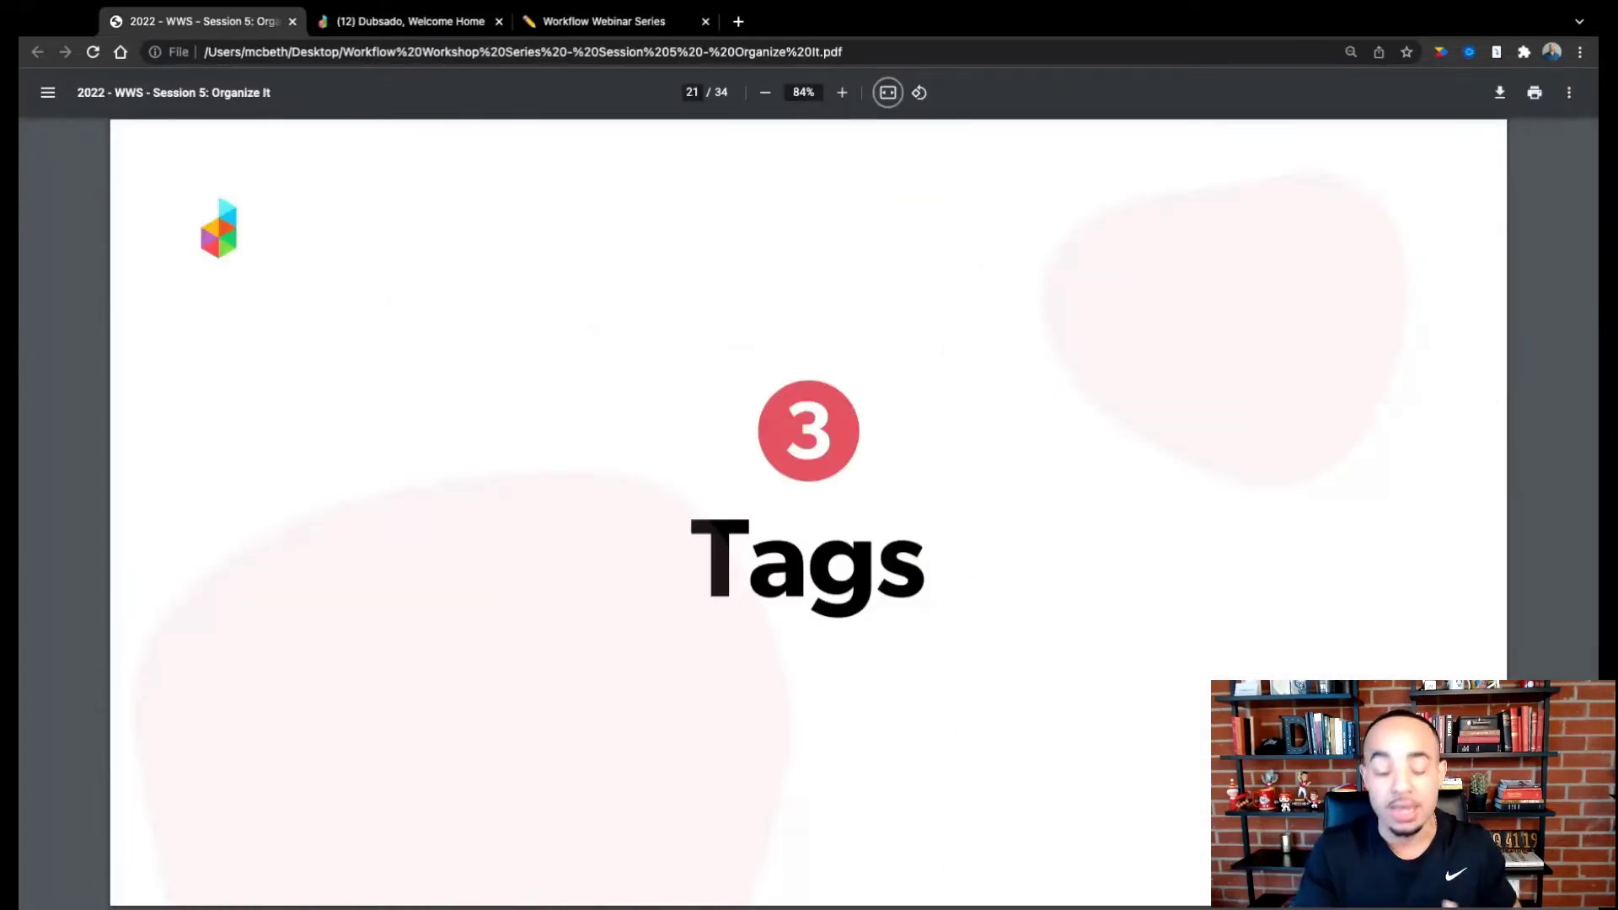
{"action": "key", "text": "Right"}
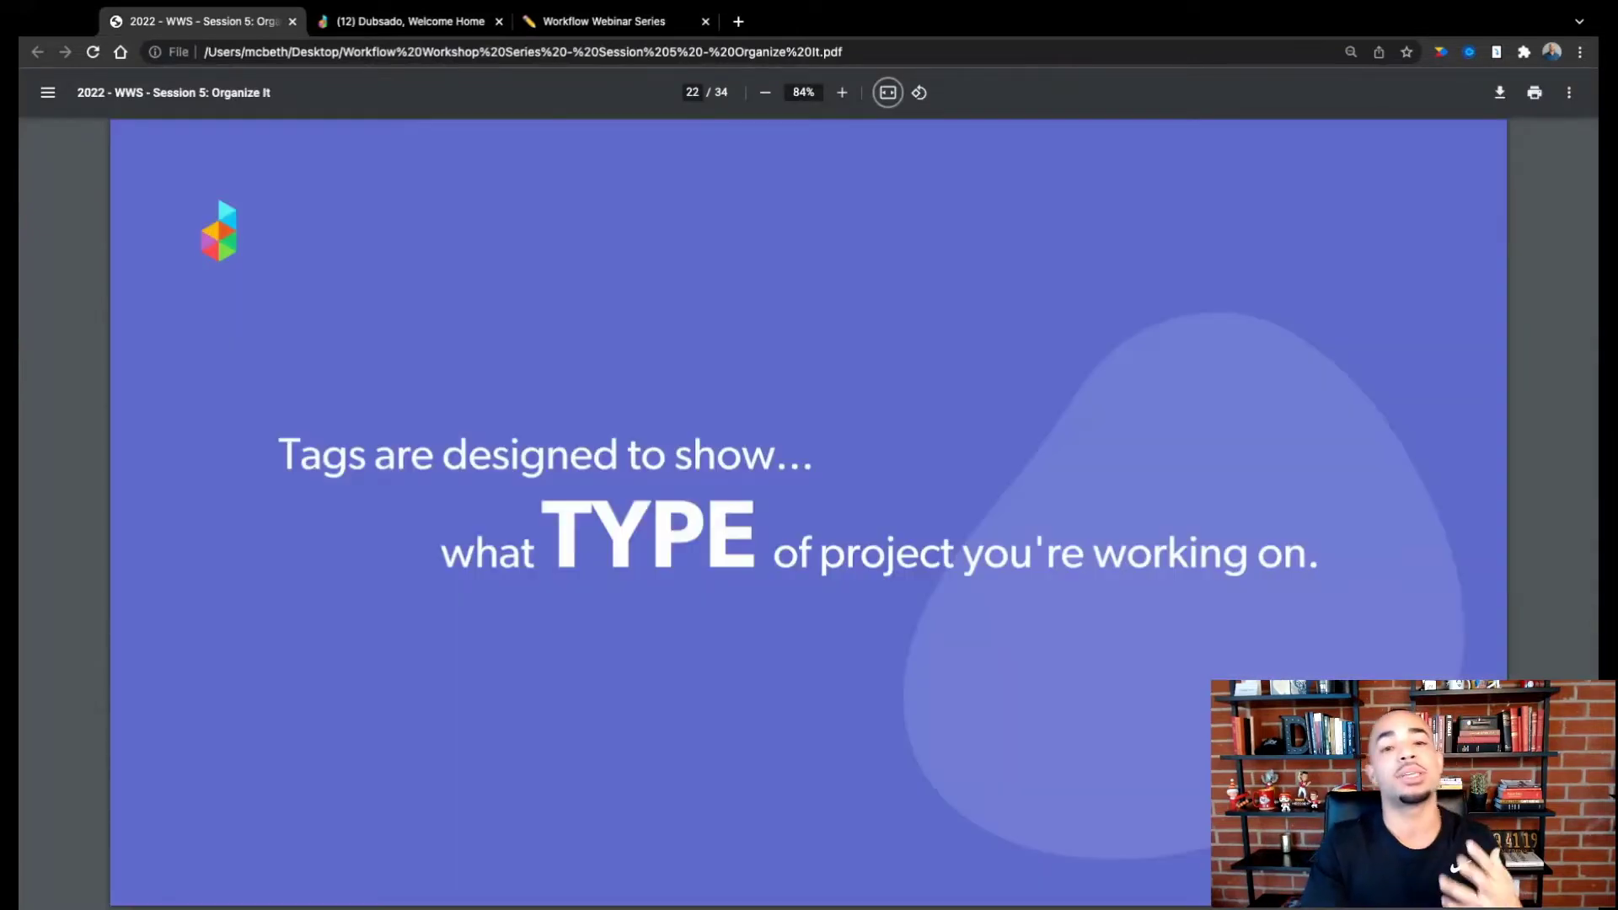
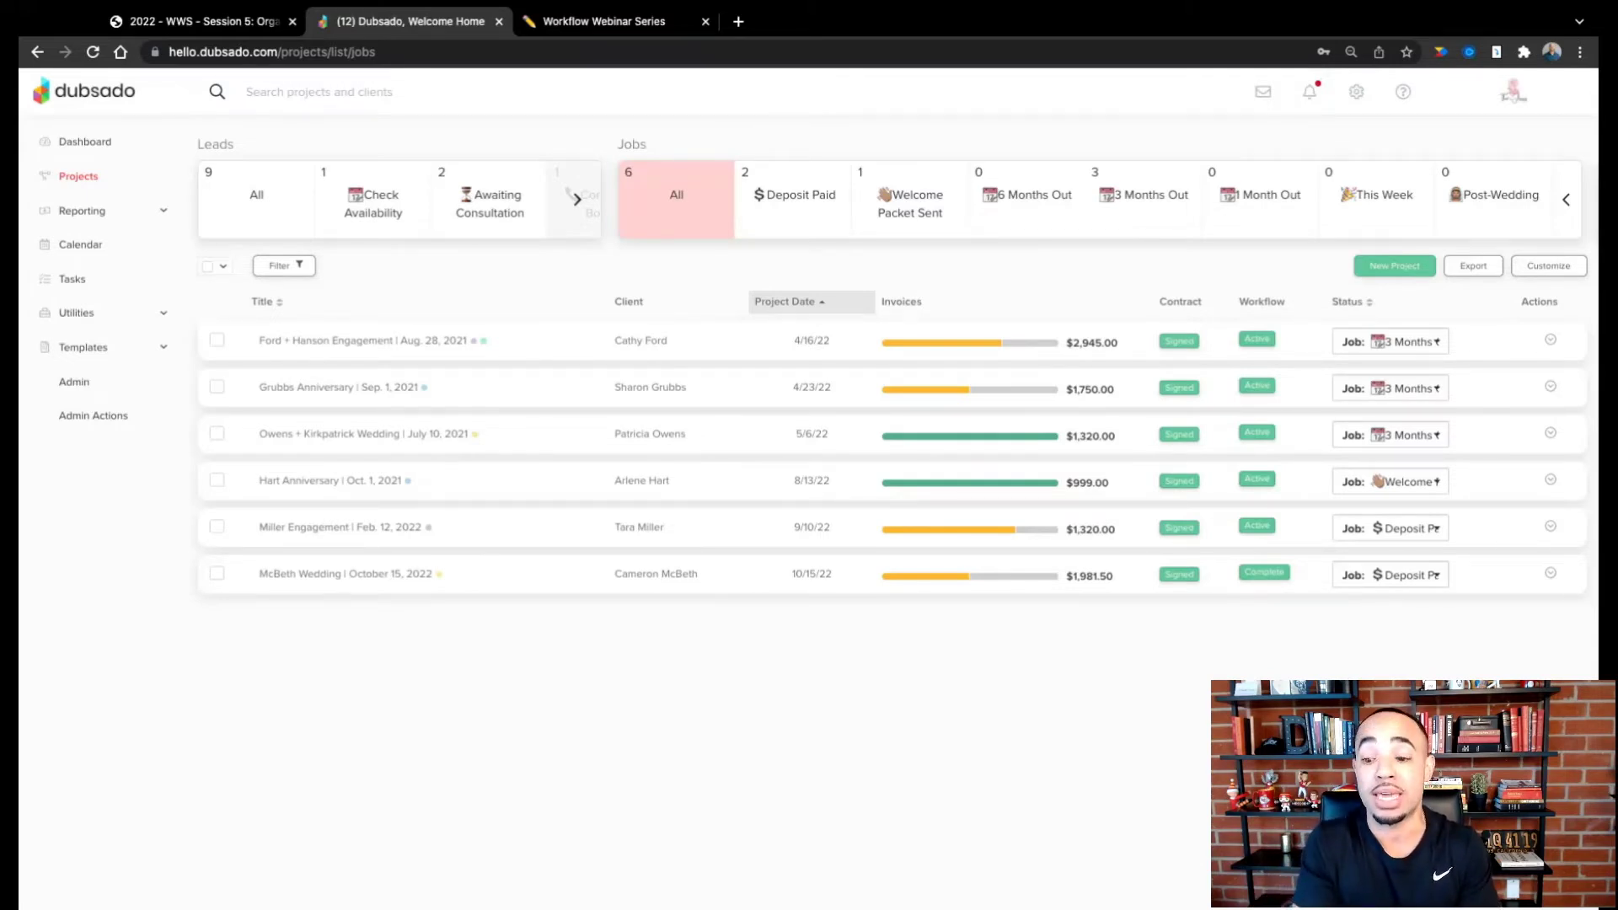
Step: Filter the jobs to the two Deposit Paid projects and bring up the project-status slide deck
{"action": "left_click", "coordinate": [794, 202]}
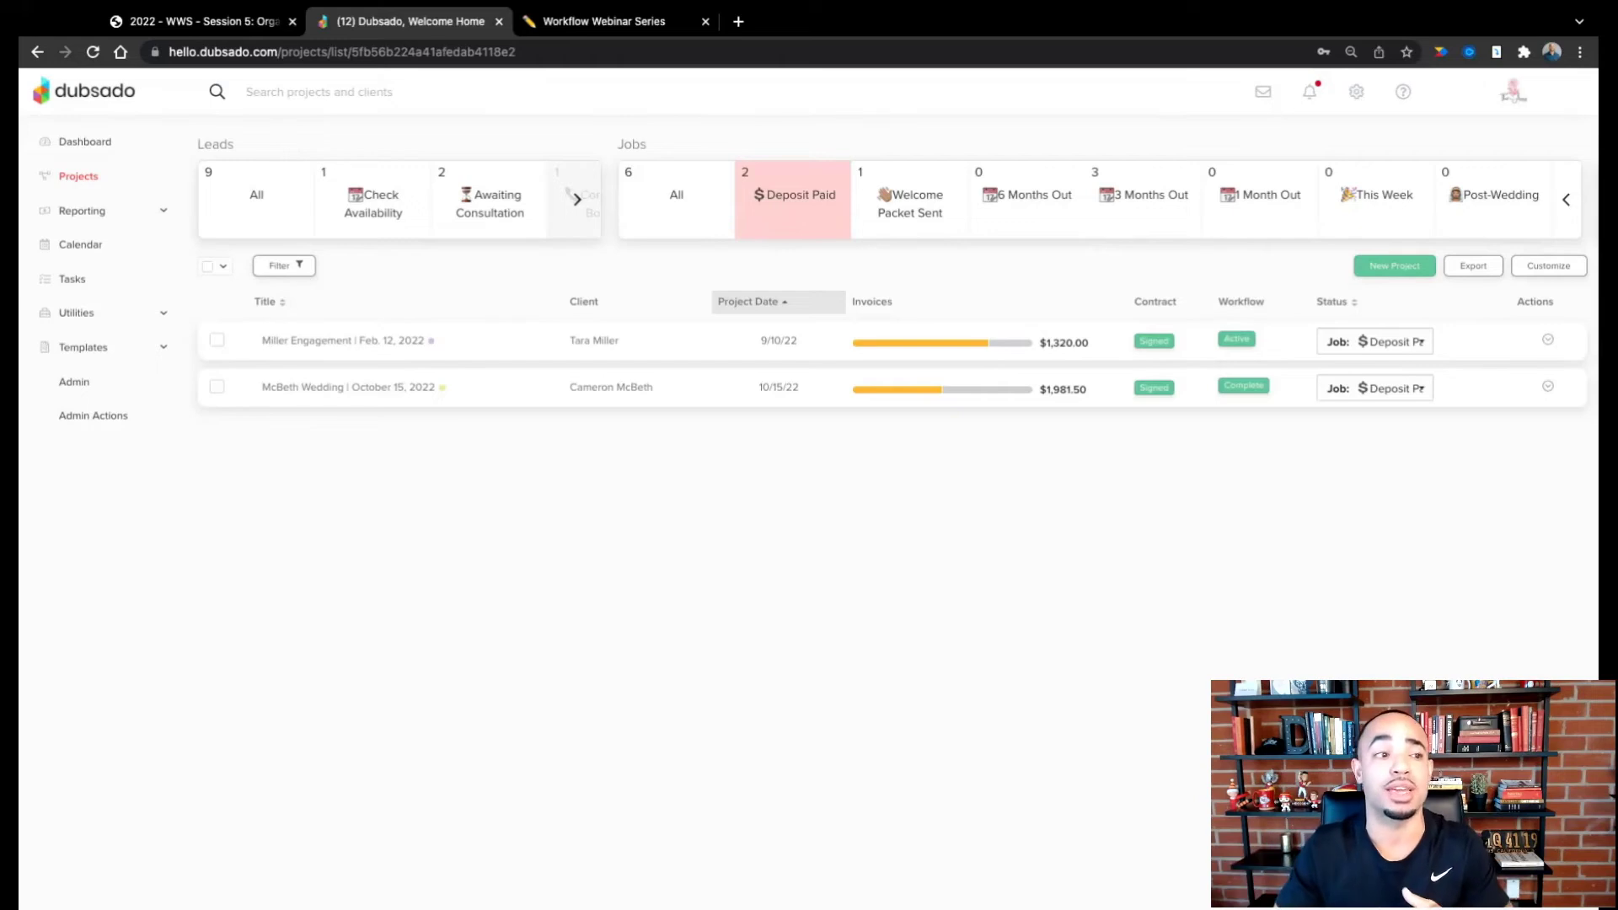
{"action": "left_click", "coordinate": [247, 26]}
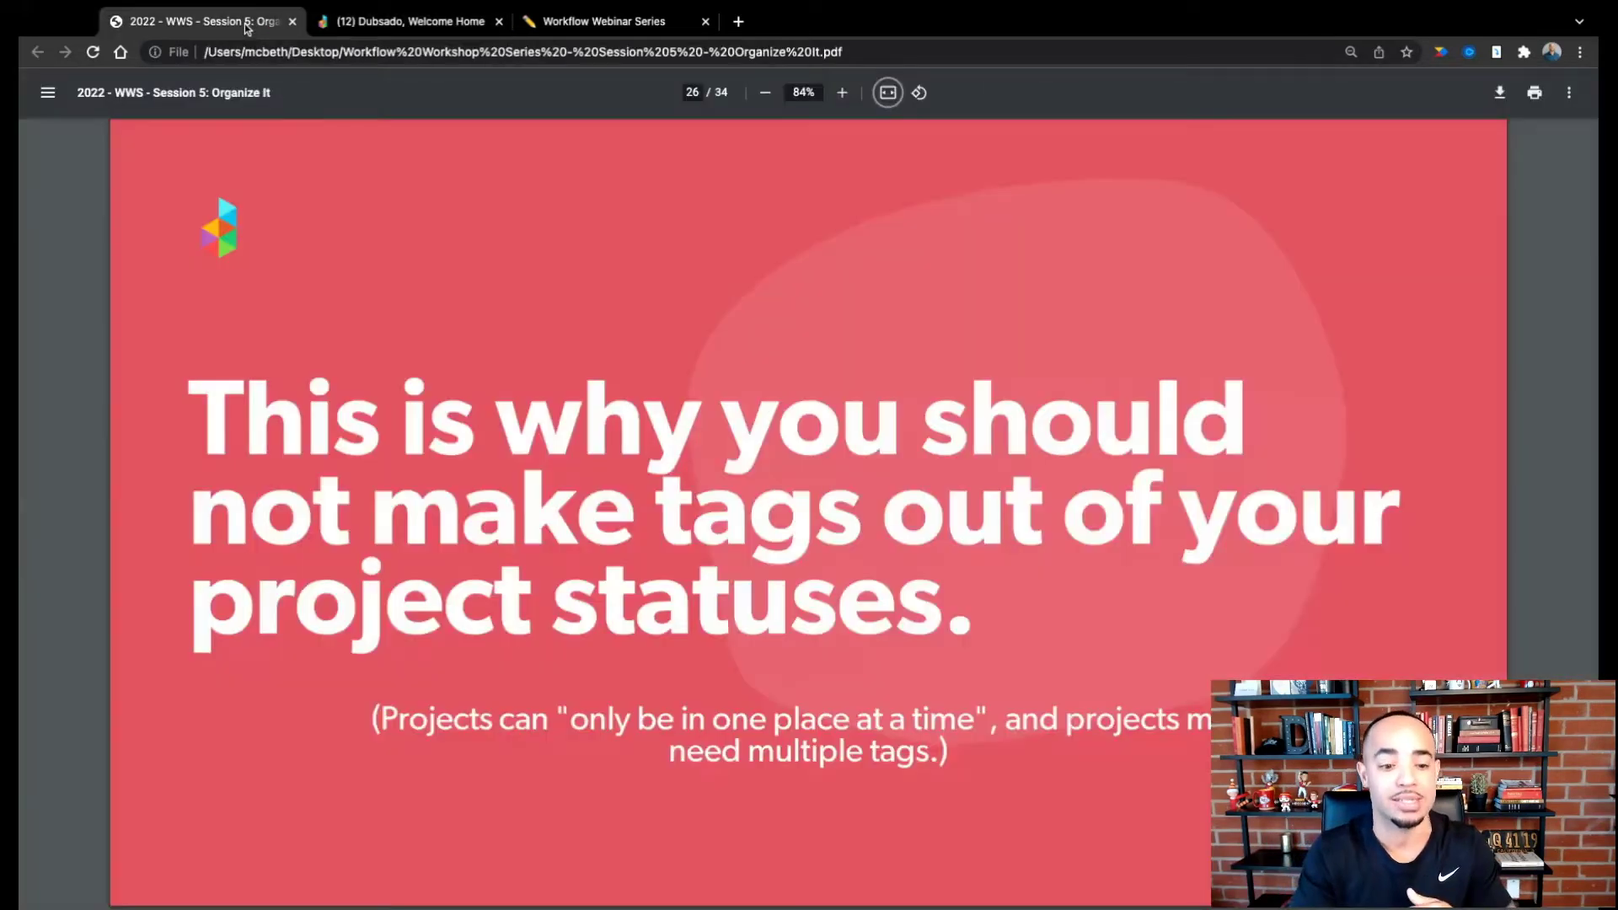
Step: Advance to slide 27, 'Organizing Your Workflow', and return to the Dubsado Projects list
{"action": "key", "text": "Right"}
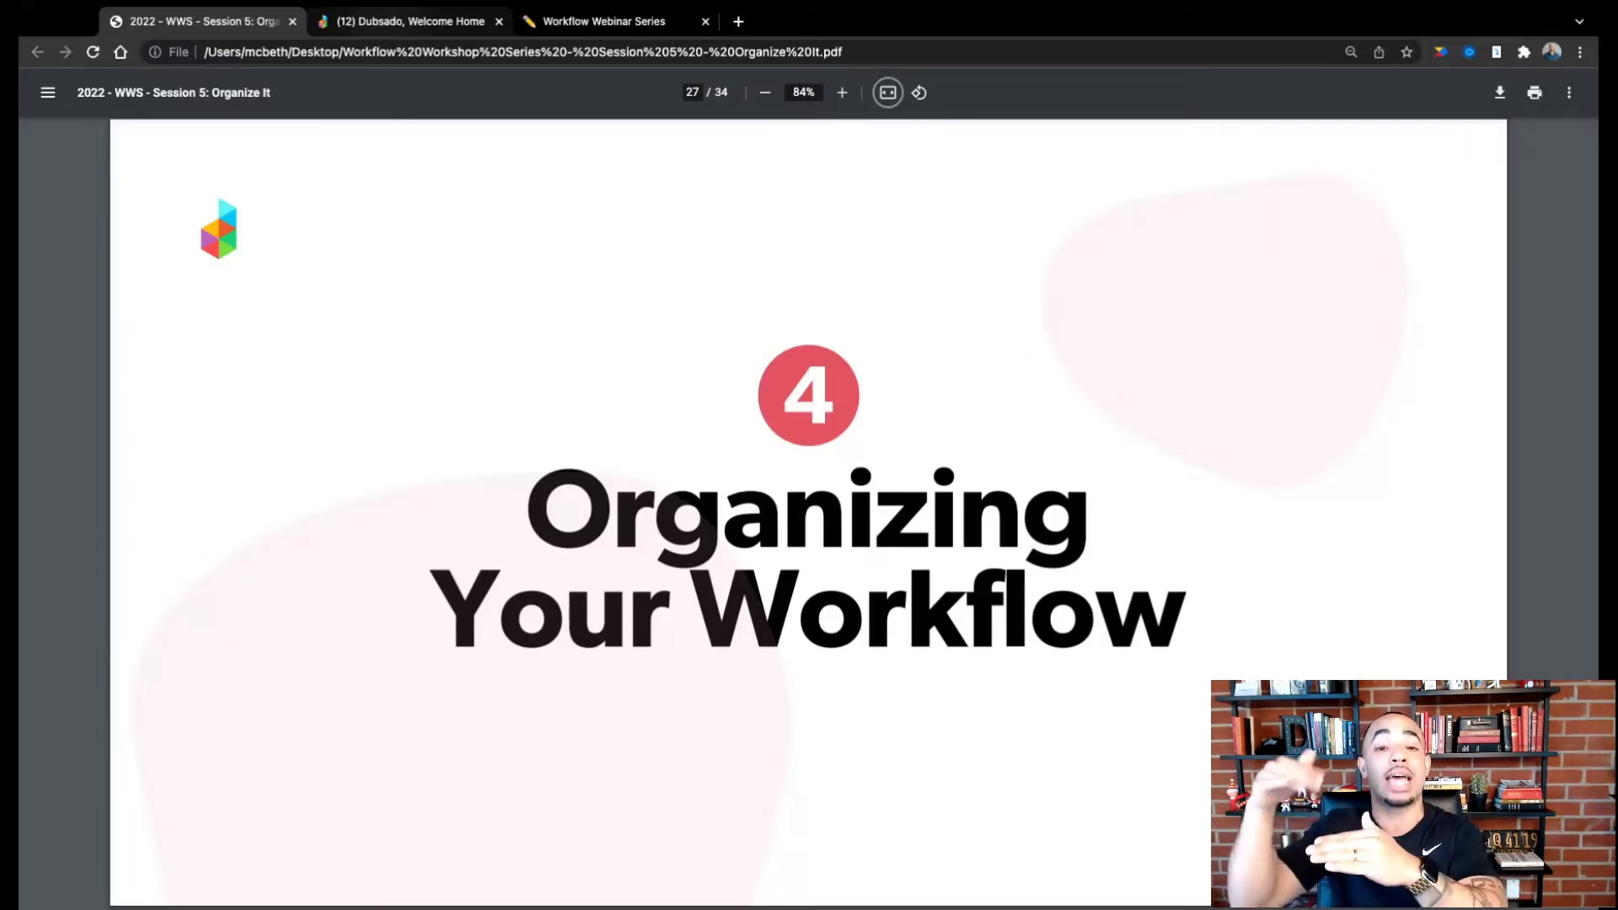
{"action": "left_click", "coordinate": [400, 22]}
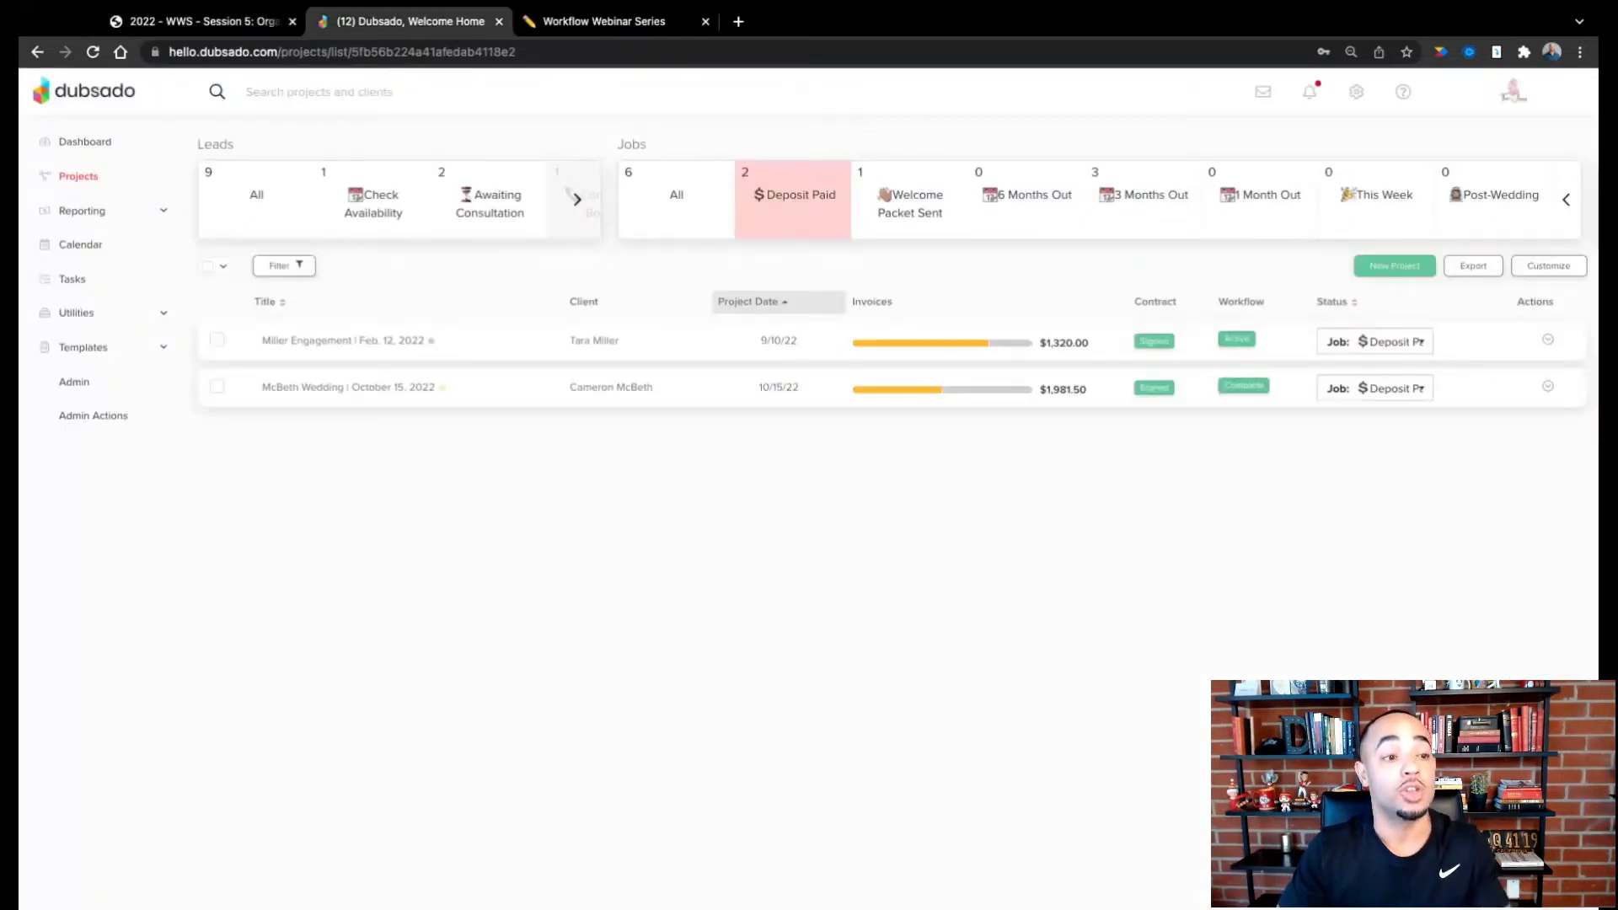
Step: Open the Workflows templates from the sidebar's Templates section
{"action": "left_click", "coordinate": [102, 348]}
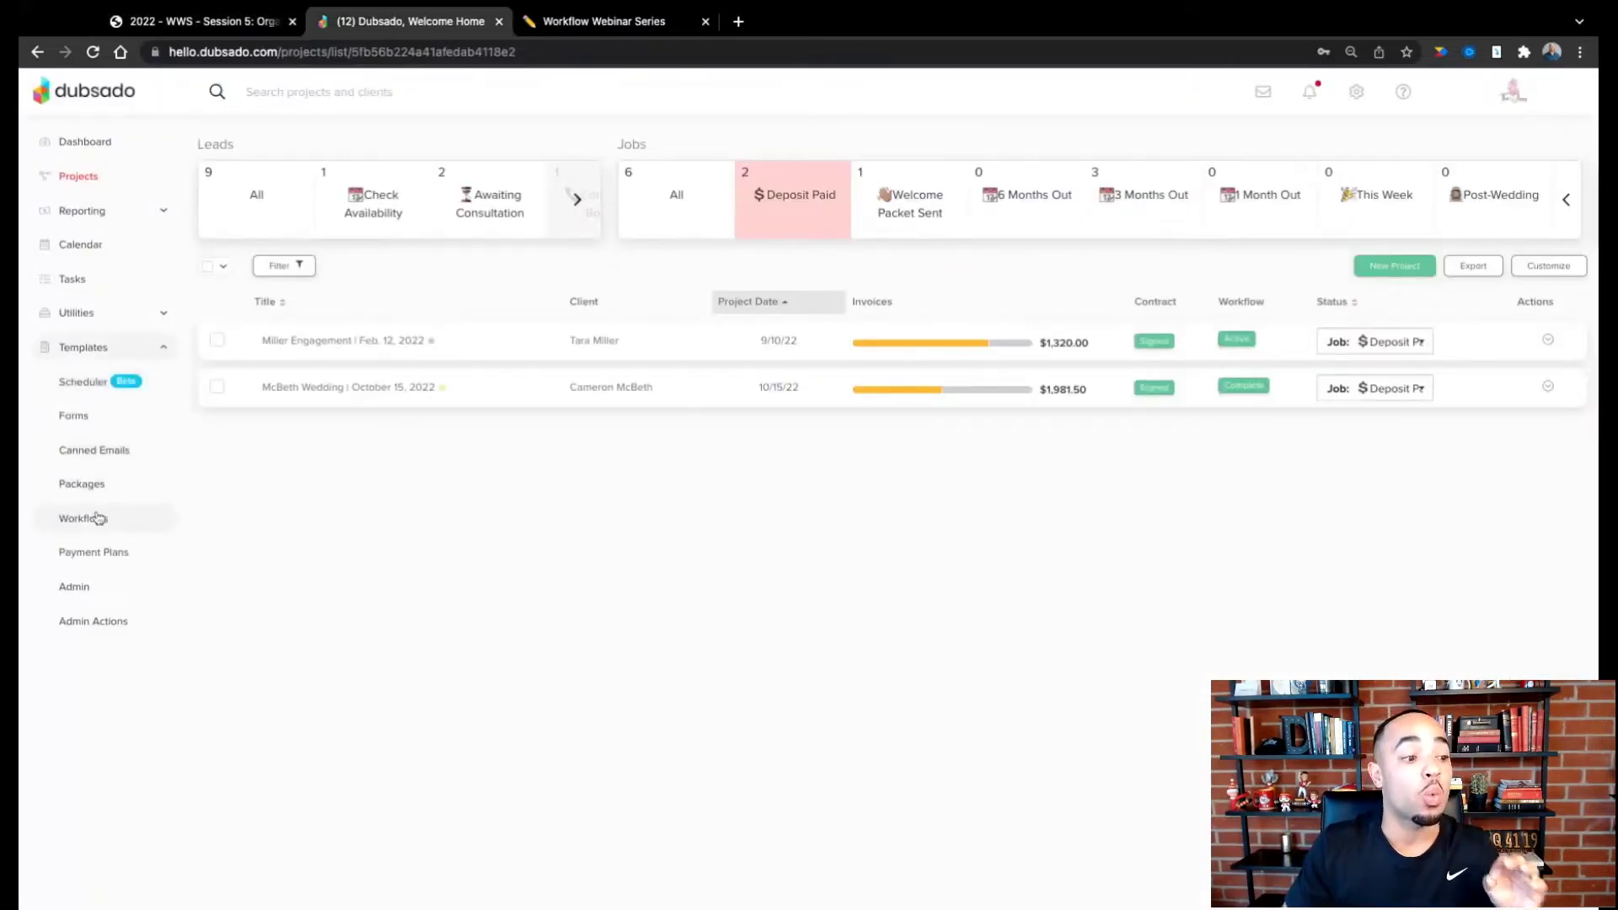
{"action": "left_click", "coordinate": [95, 519]}
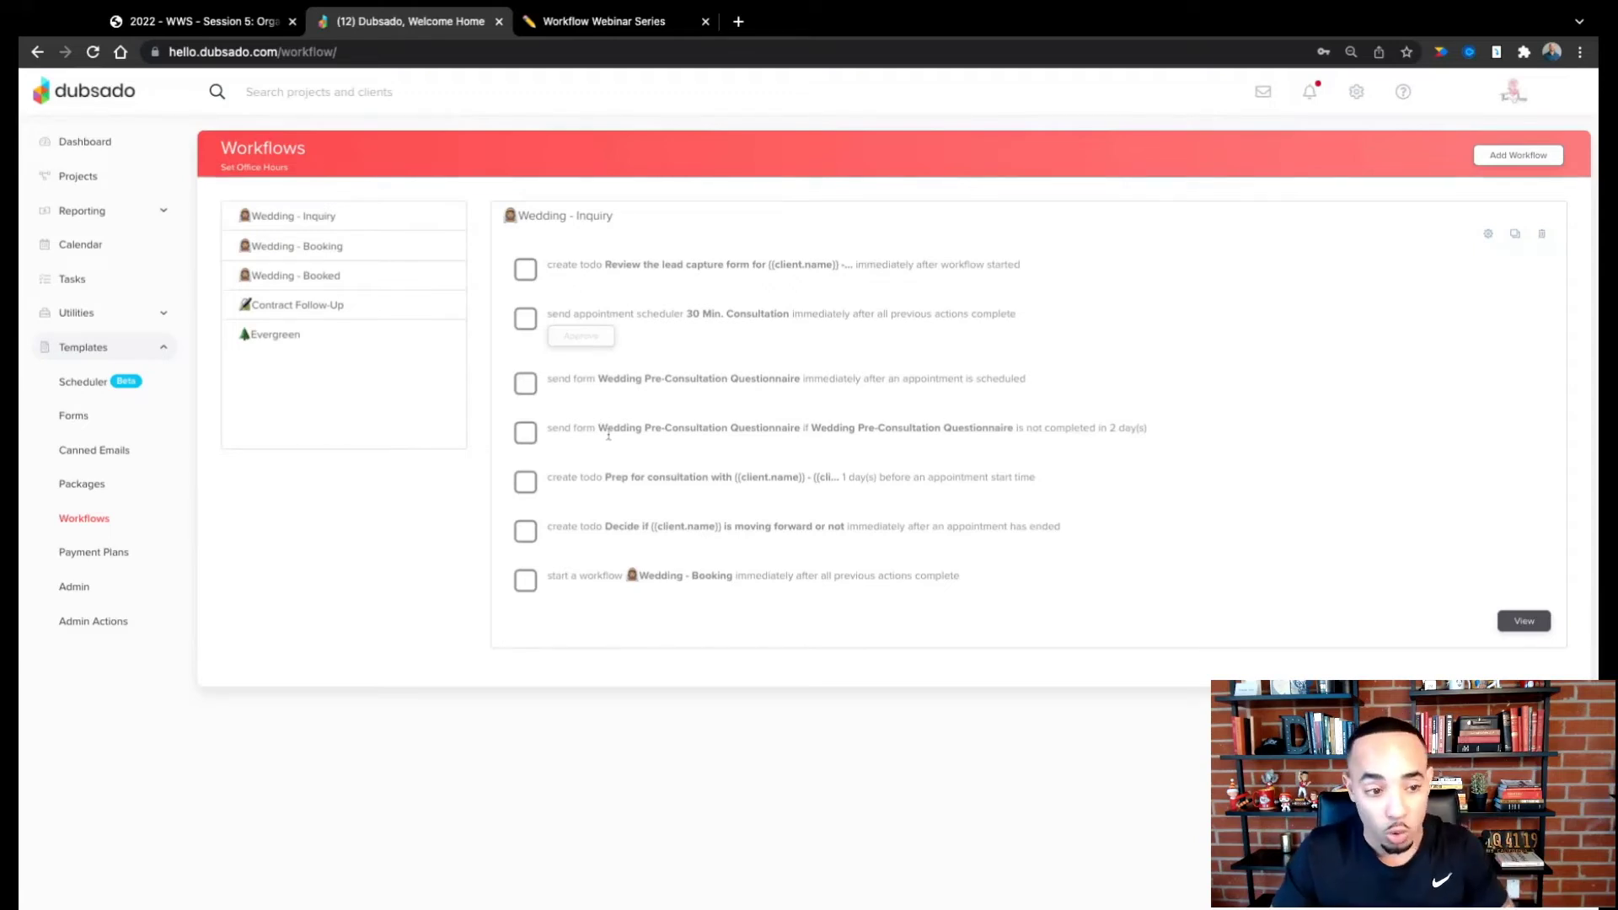
Step: Open the Wedding - Inquiry workflow in the editor using its gear icon
{"action": "left_click", "coordinate": [1487, 237]}
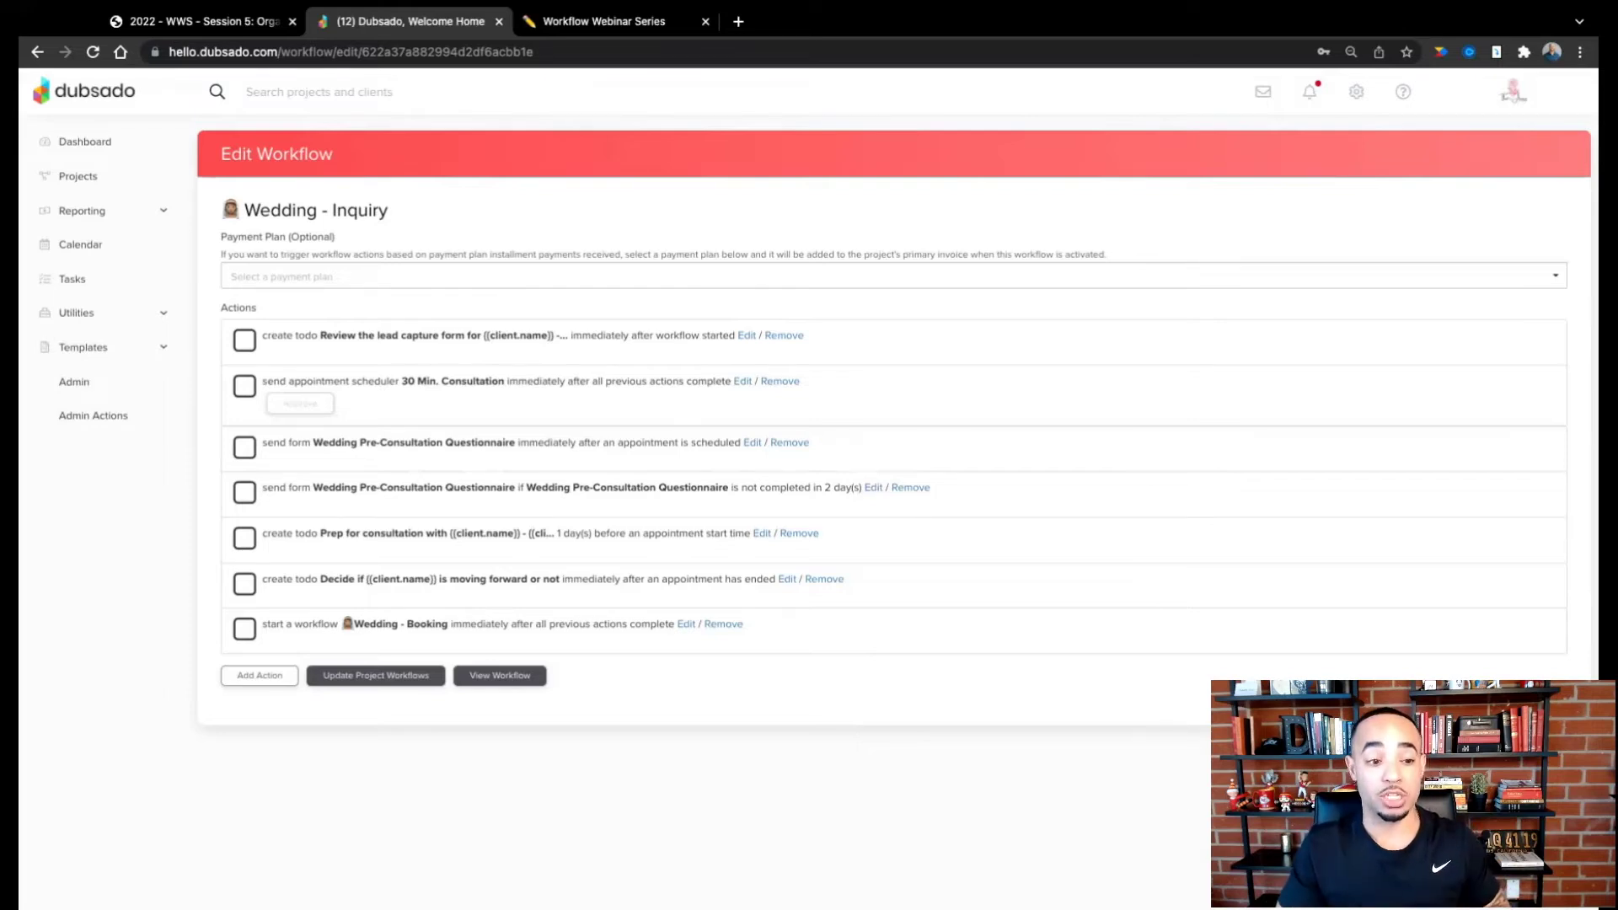
Step: Add a new workflow action of type Change Project Status, running at 0 days
{"action": "left_click", "coordinate": [280, 679]}
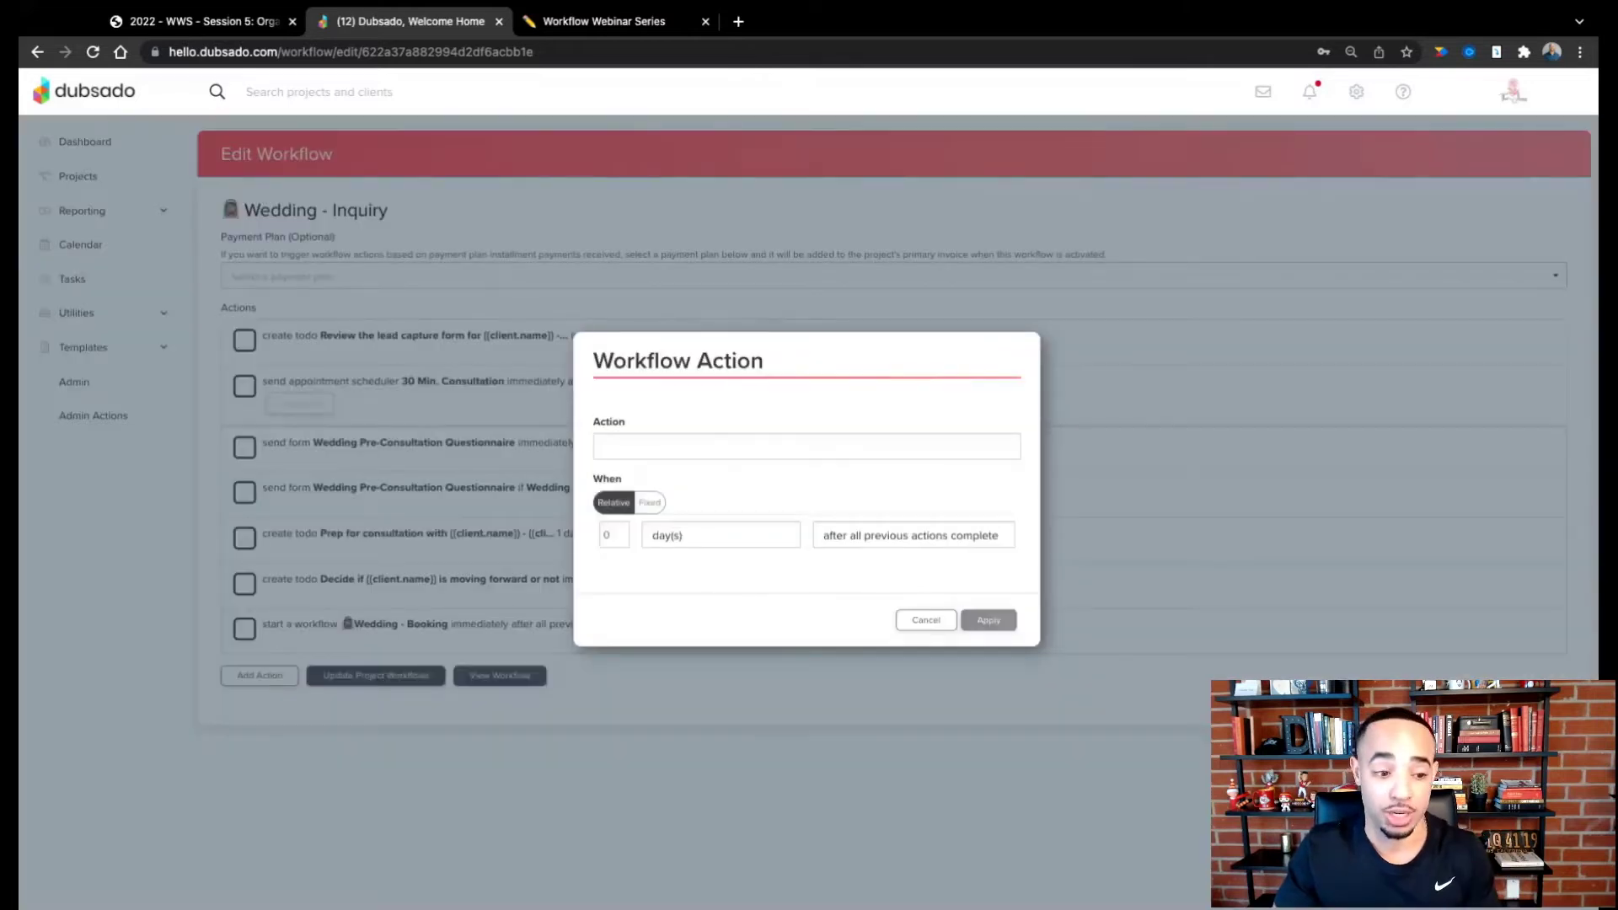
{"action": "left_click", "coordinate": [770, 455]}
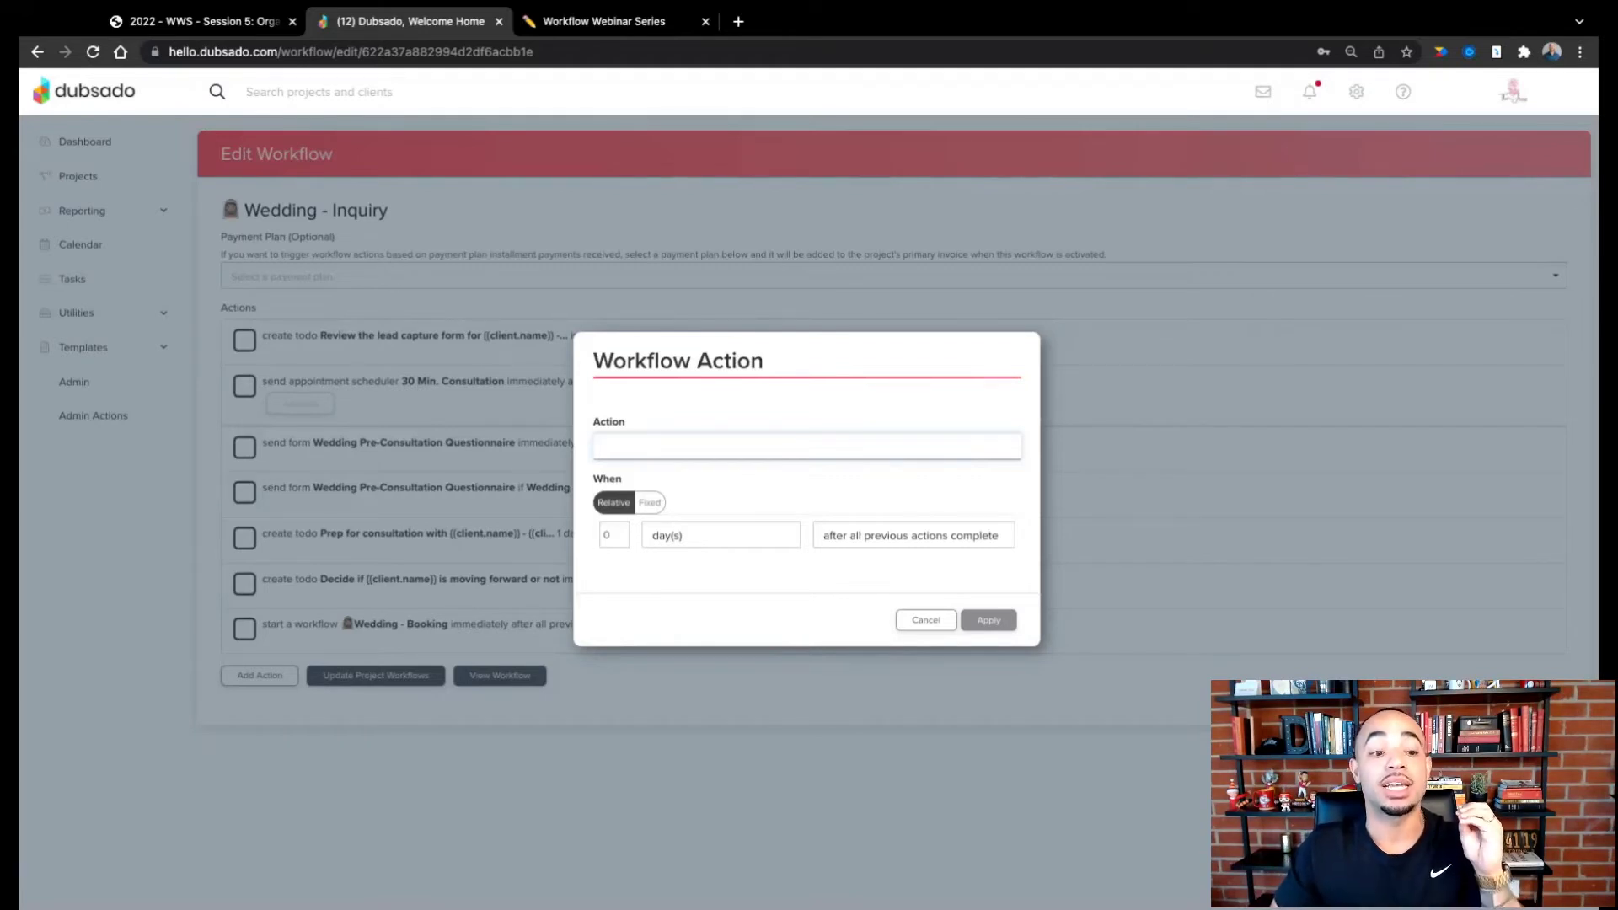
{"action": "left_click", "coordinate": [747, 447]}
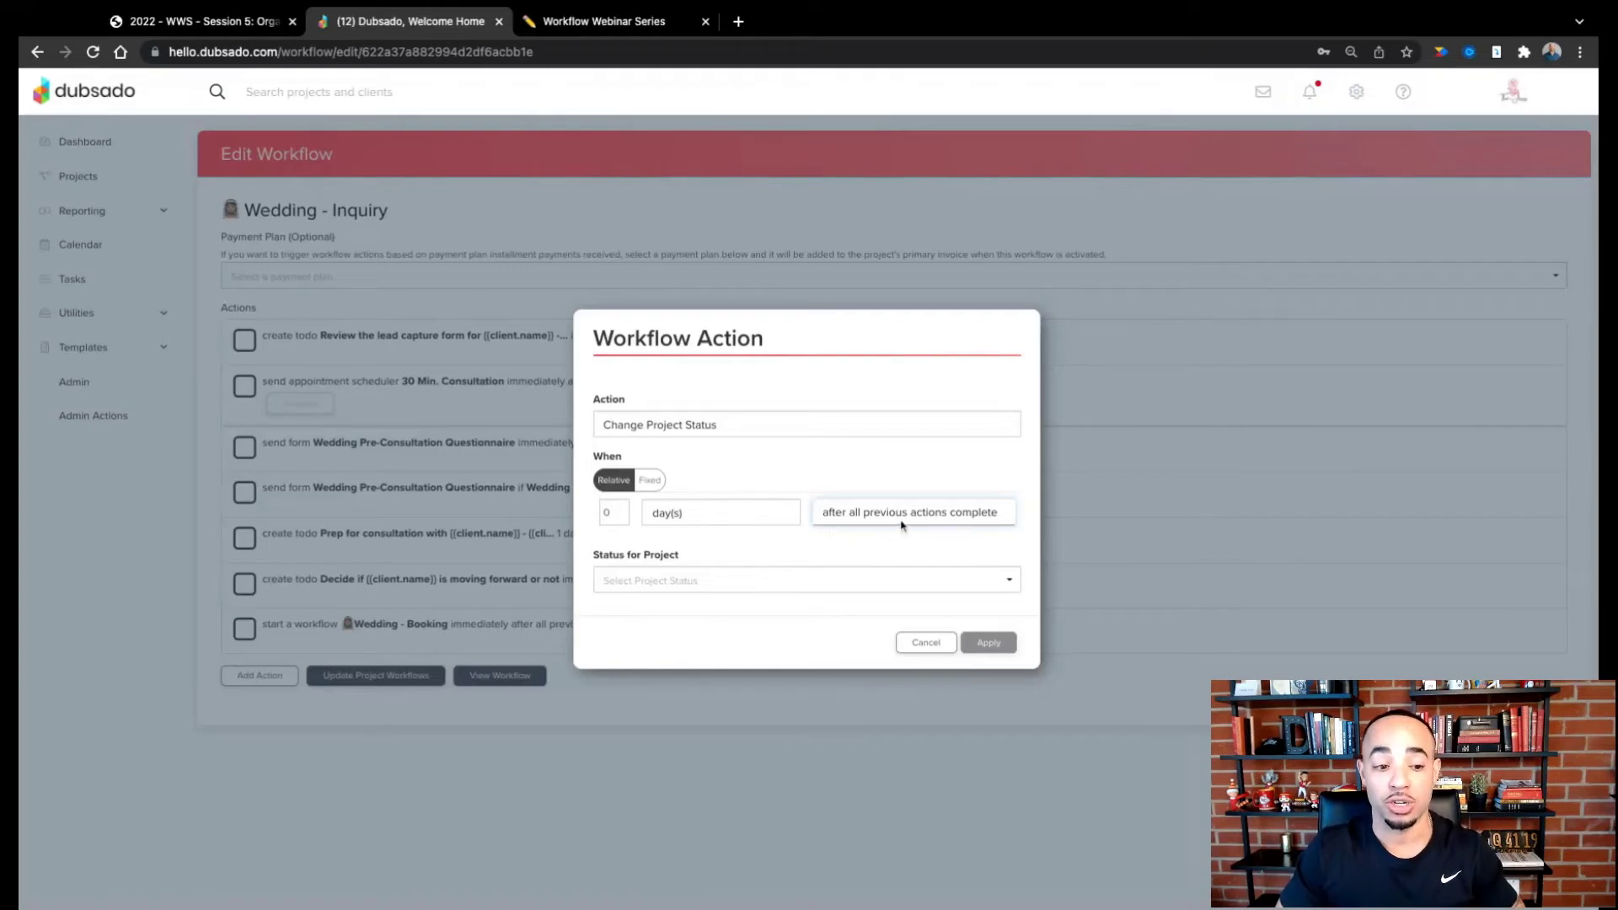
Step: Set the action's status to Lead: Awaiting Consultation and apply it to the workflow
{"action": "left_click", "coordinate": [677, 578]}
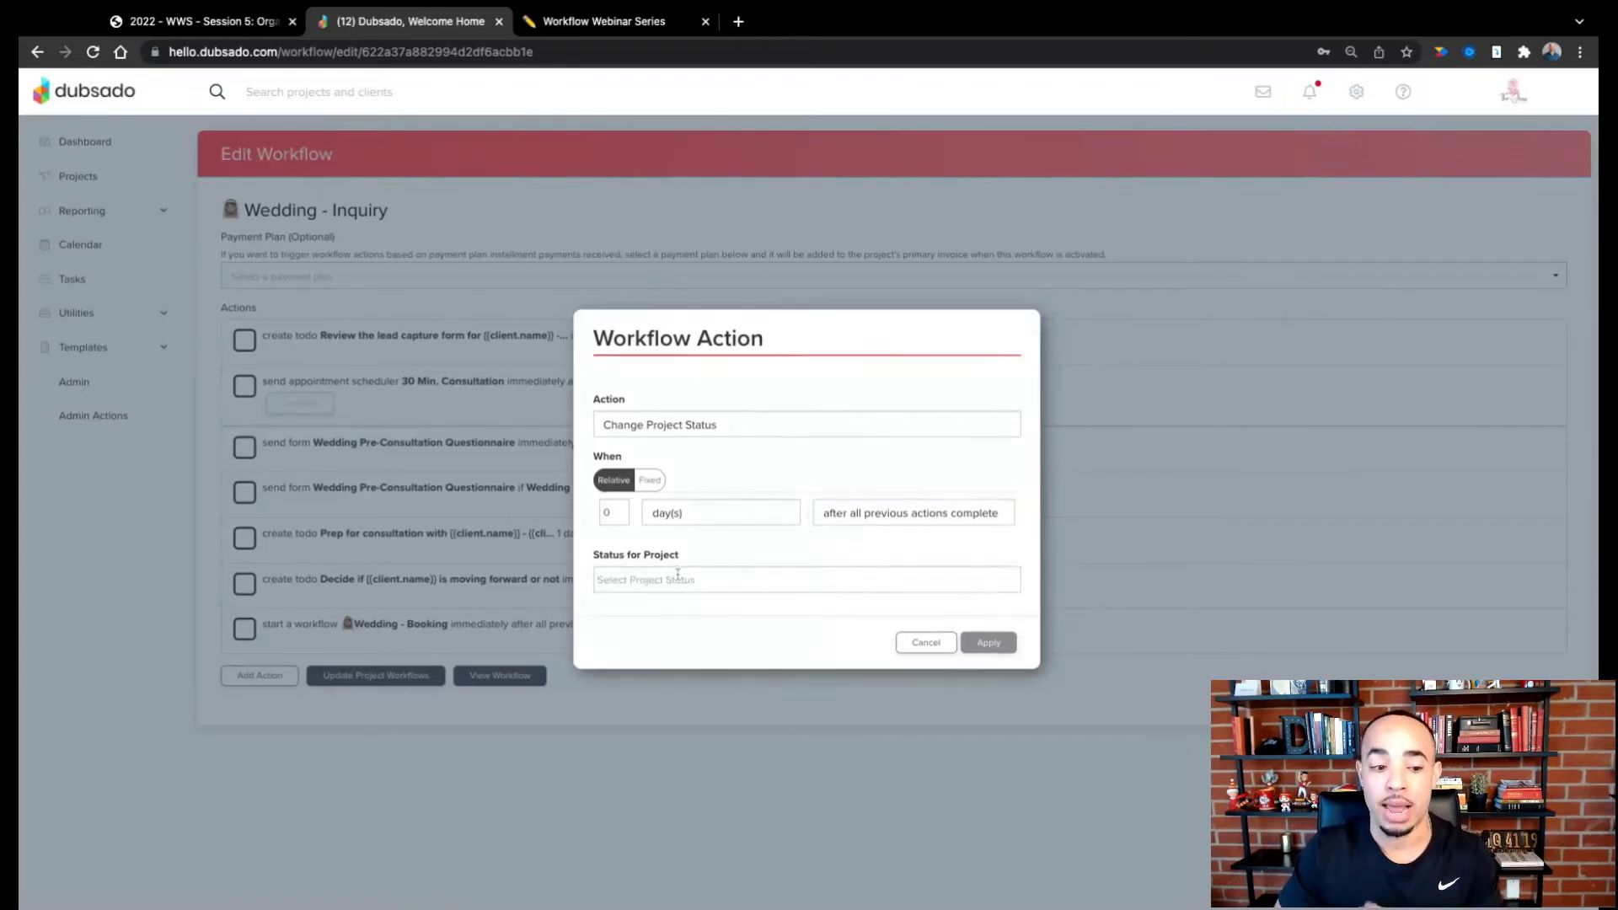
{"action": "scroll", "coordinate": [715, 679], "scroll_direction": "down", "scroll_amount": 5}
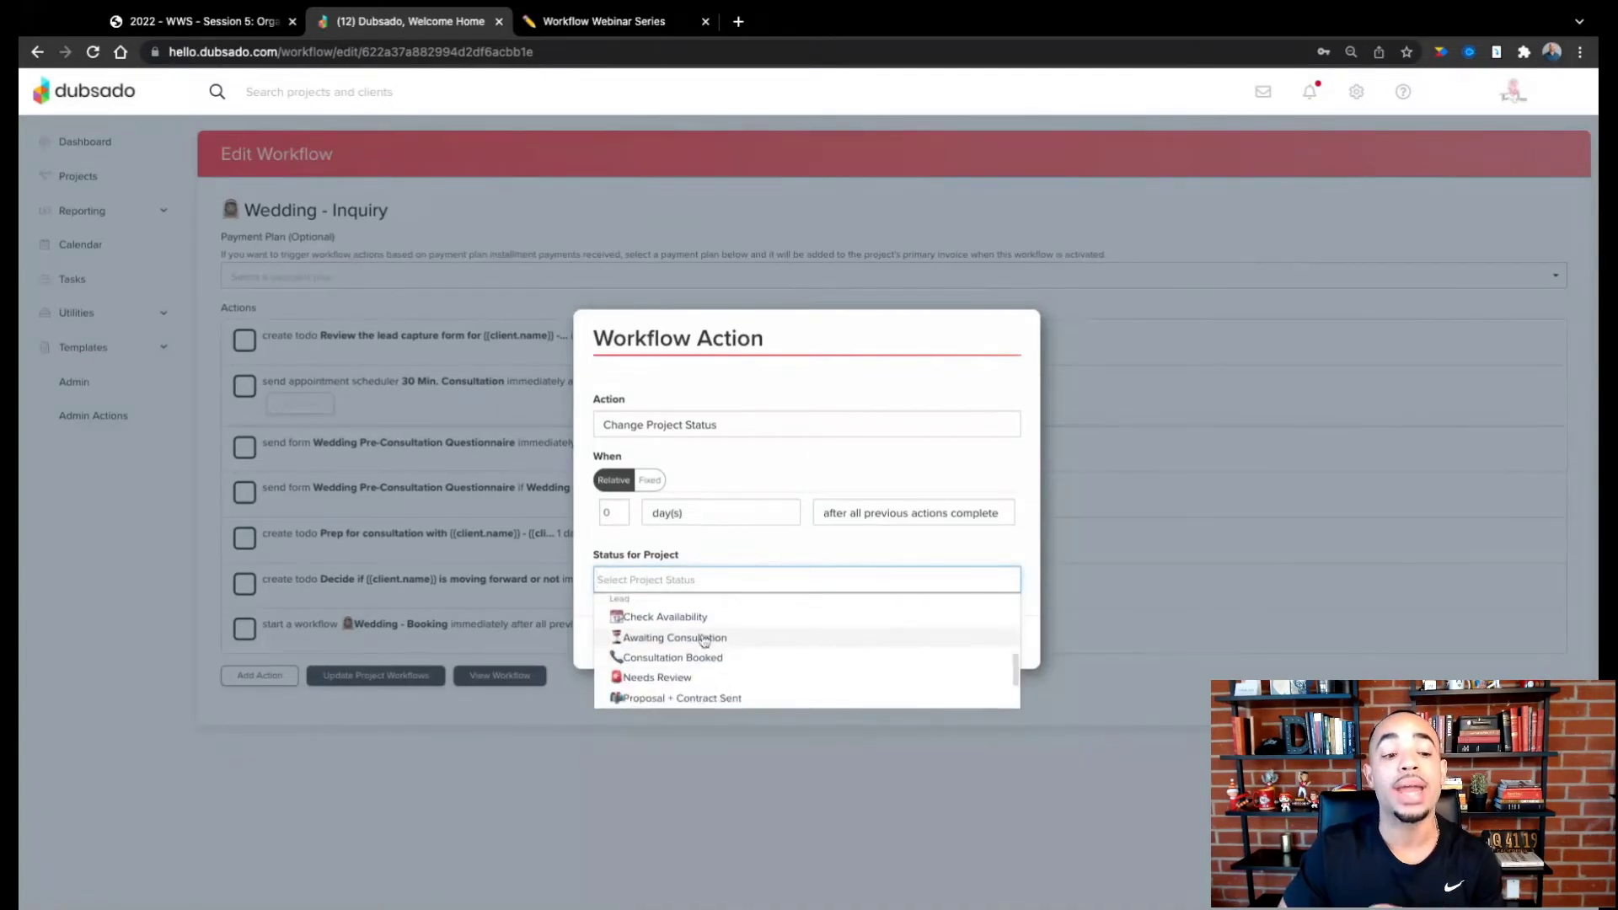
{"action": "left_click", "coordinate": [715, 656]}
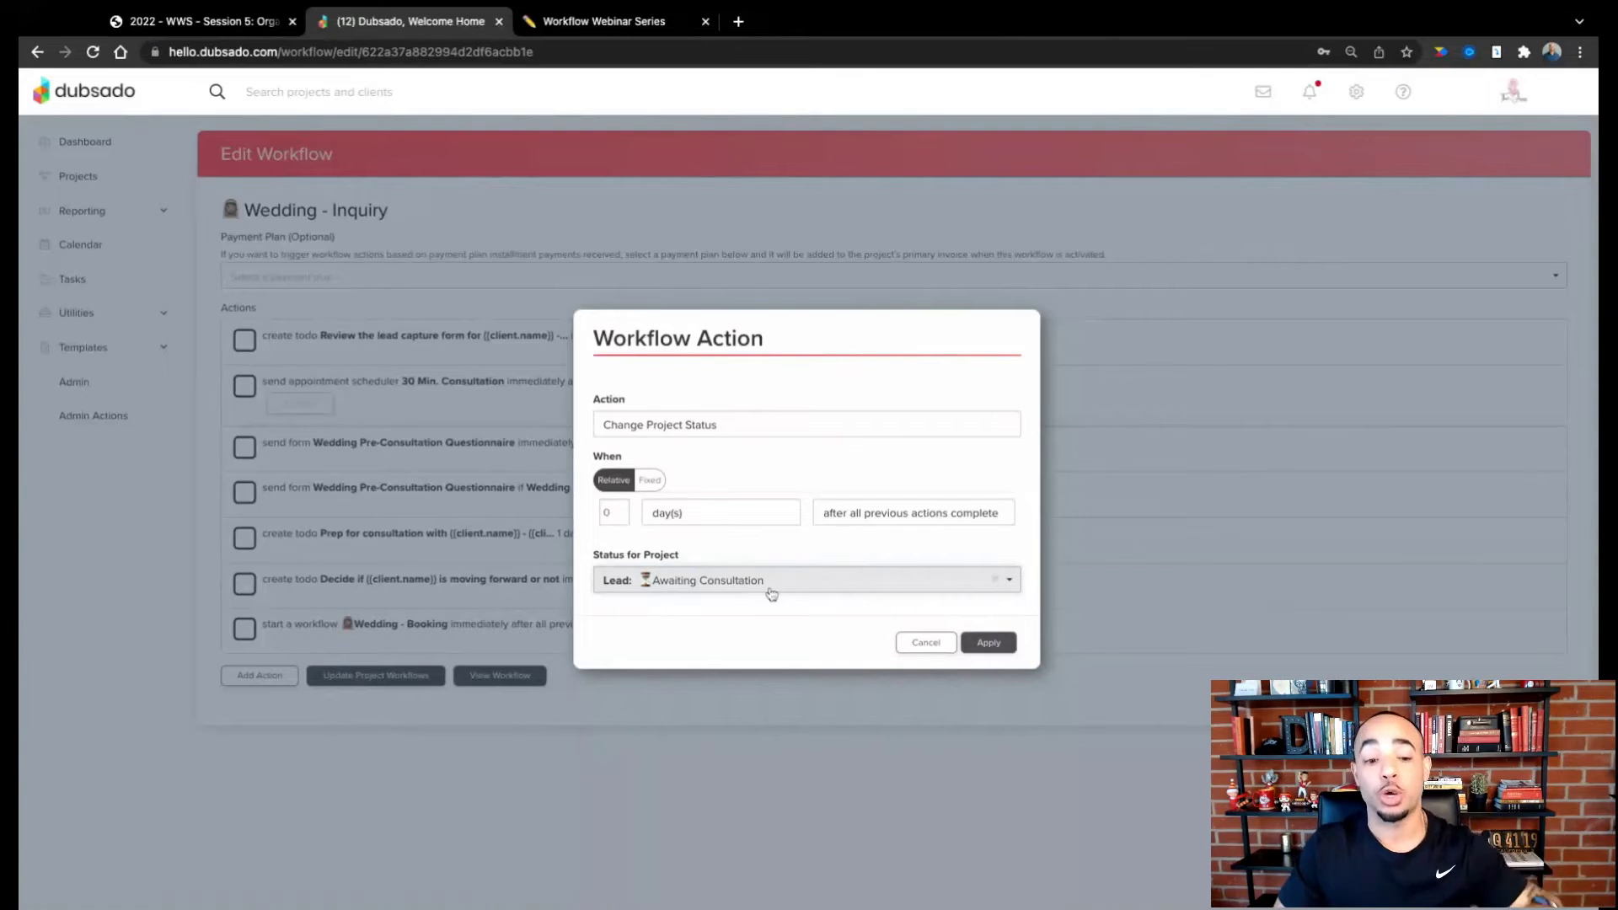
{"action": "left_click", "coordinate": [976, 643]}
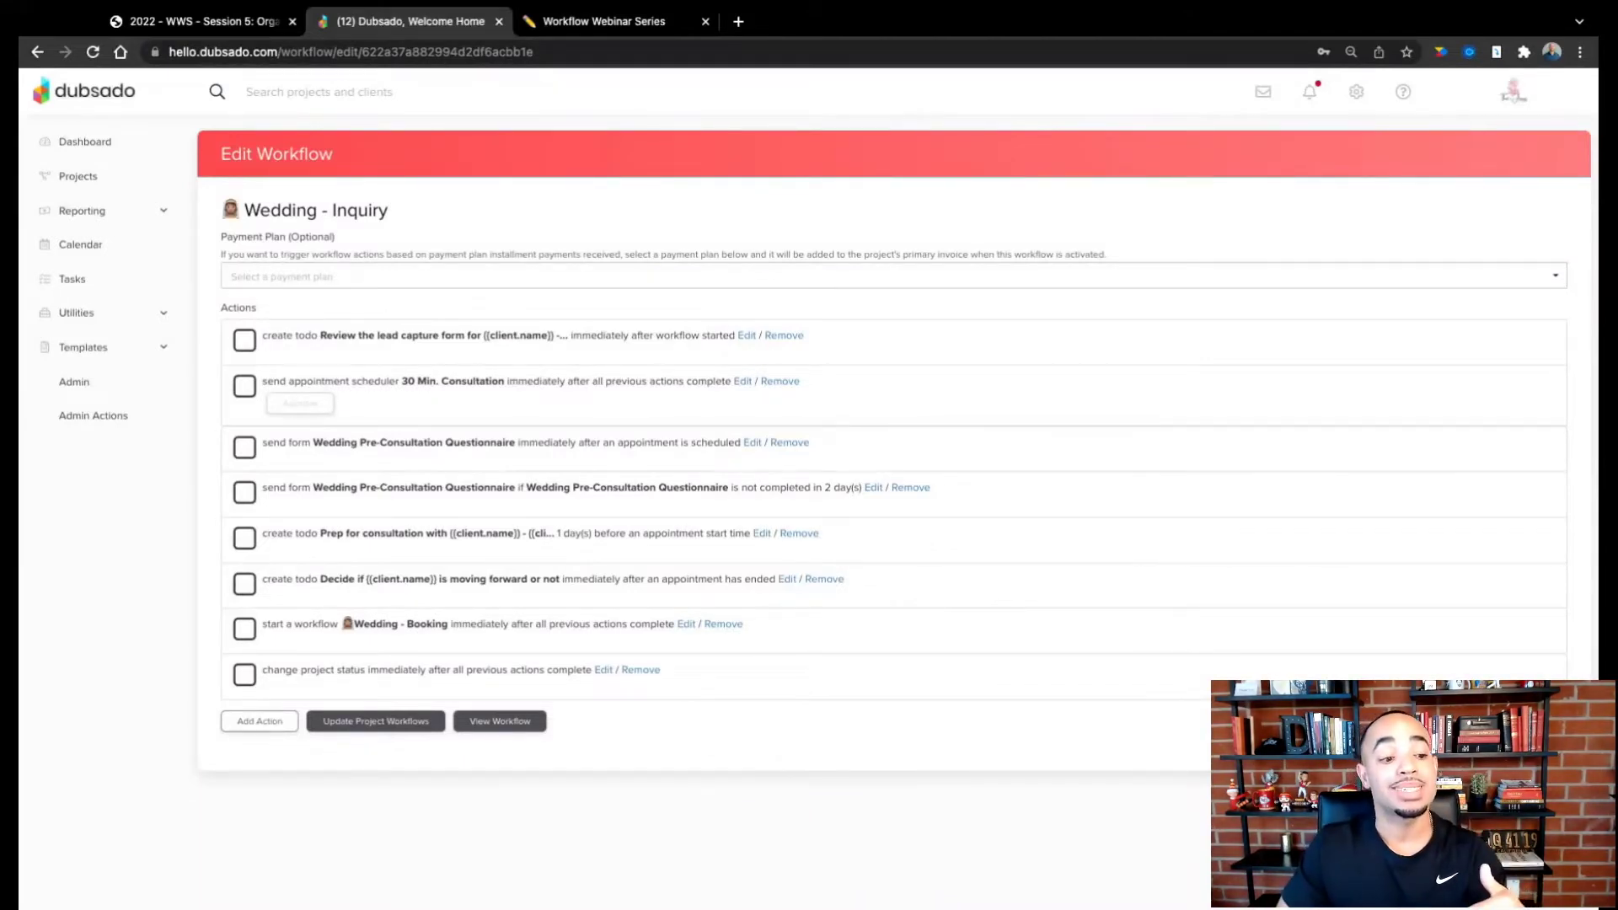
Step: Move the status-change action up to third, right after the 30 Min. Consultation scheduler step
{"action": "left_click_drag", "start_coordinate": [422, 670], "coordinate": [421, 443]}
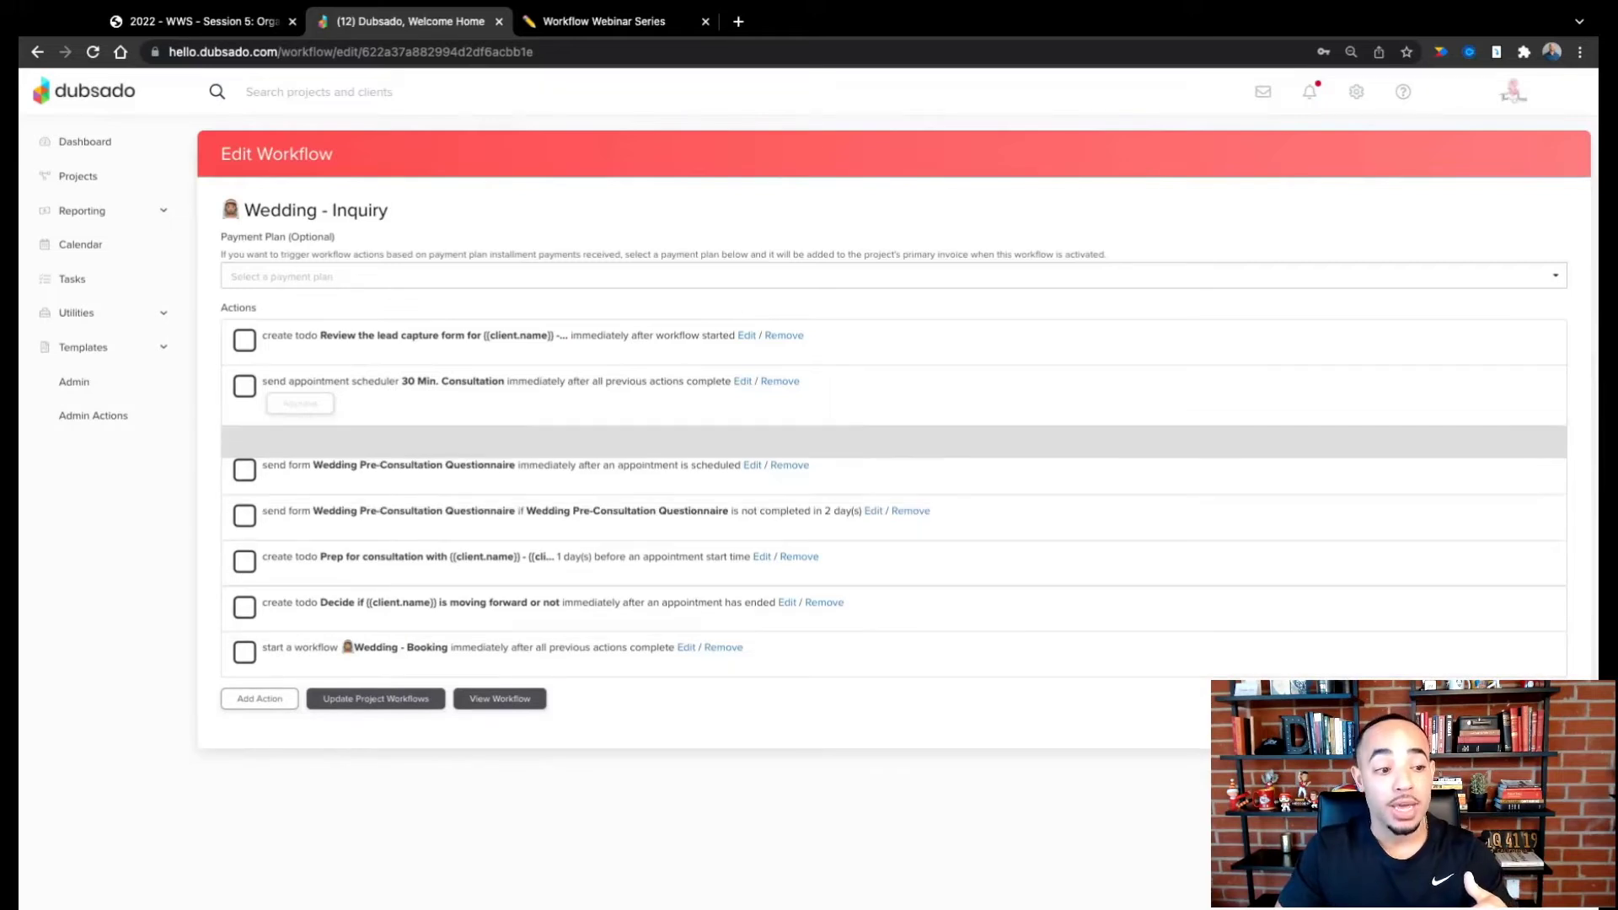
{"action": "left_click_drag", "start_coordinate": [422, 442], "coordinate": [421, 443]}
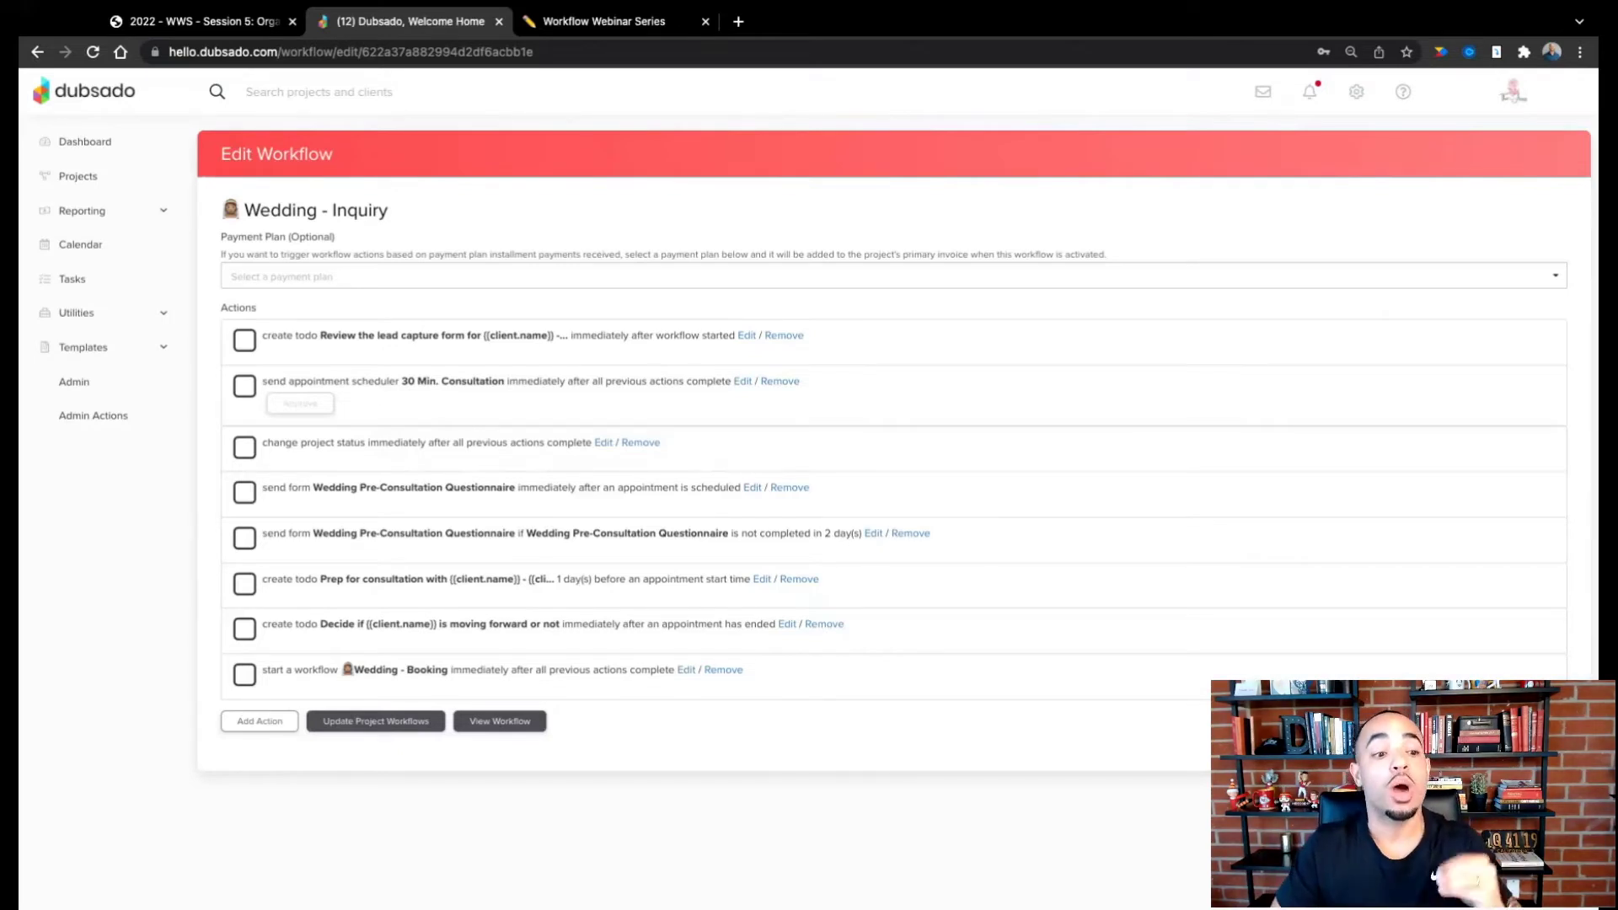
Step: Add another Change Project Status action triggered when a 30 Min. Consultation is scheduled
{"action": "left_click", "coordinate": [280, 725]}
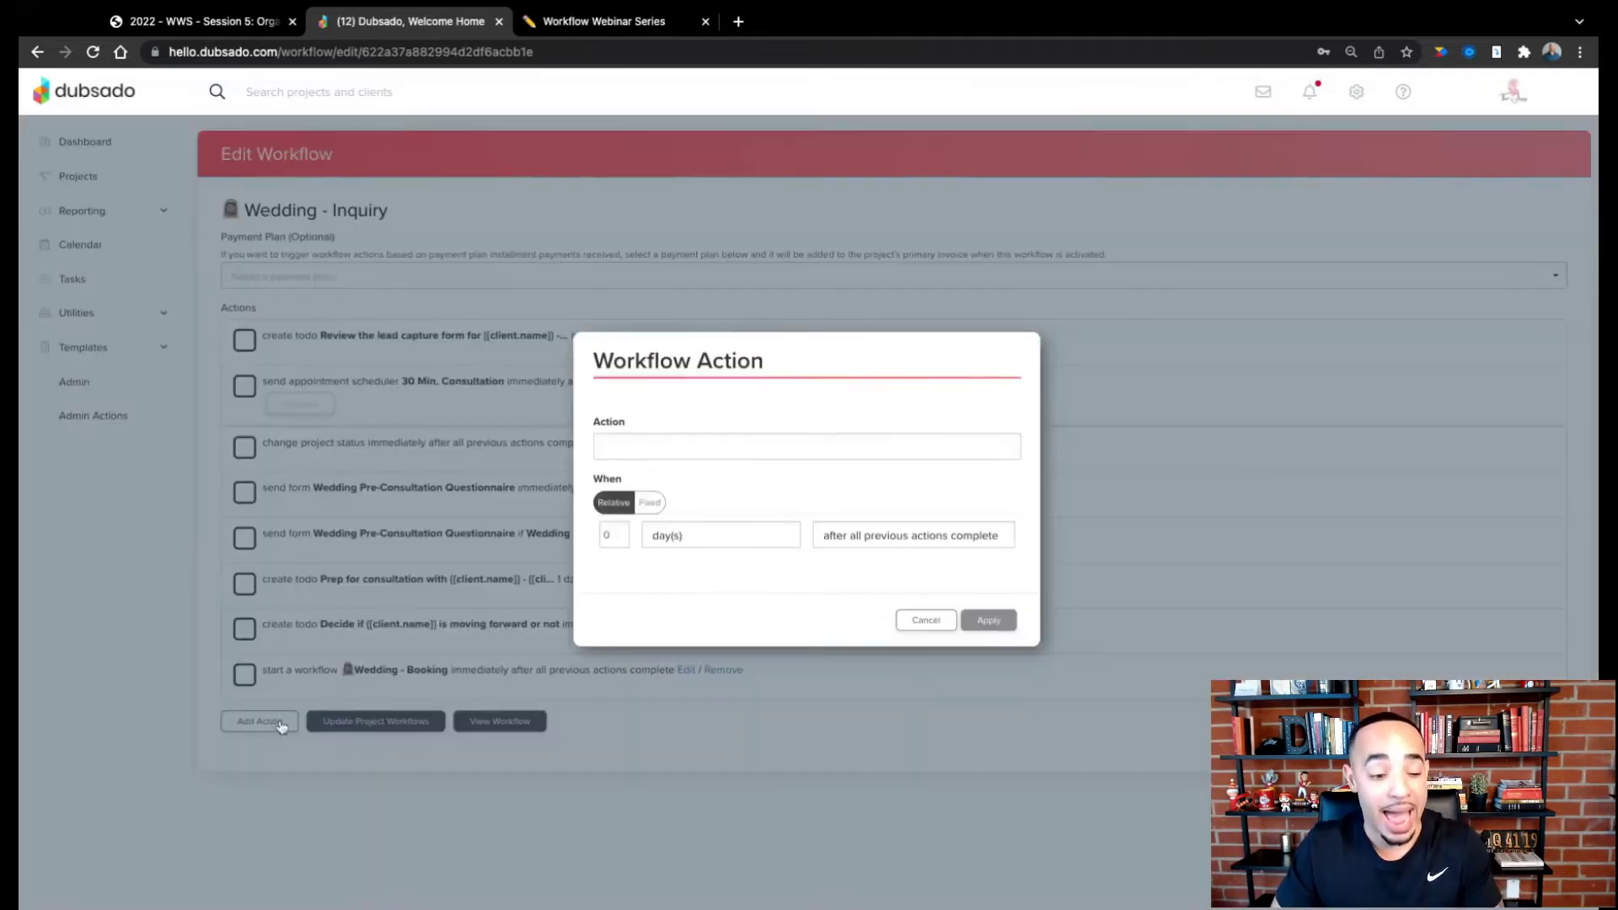
{"action": "left_click", "coordinate": [711, 469]}
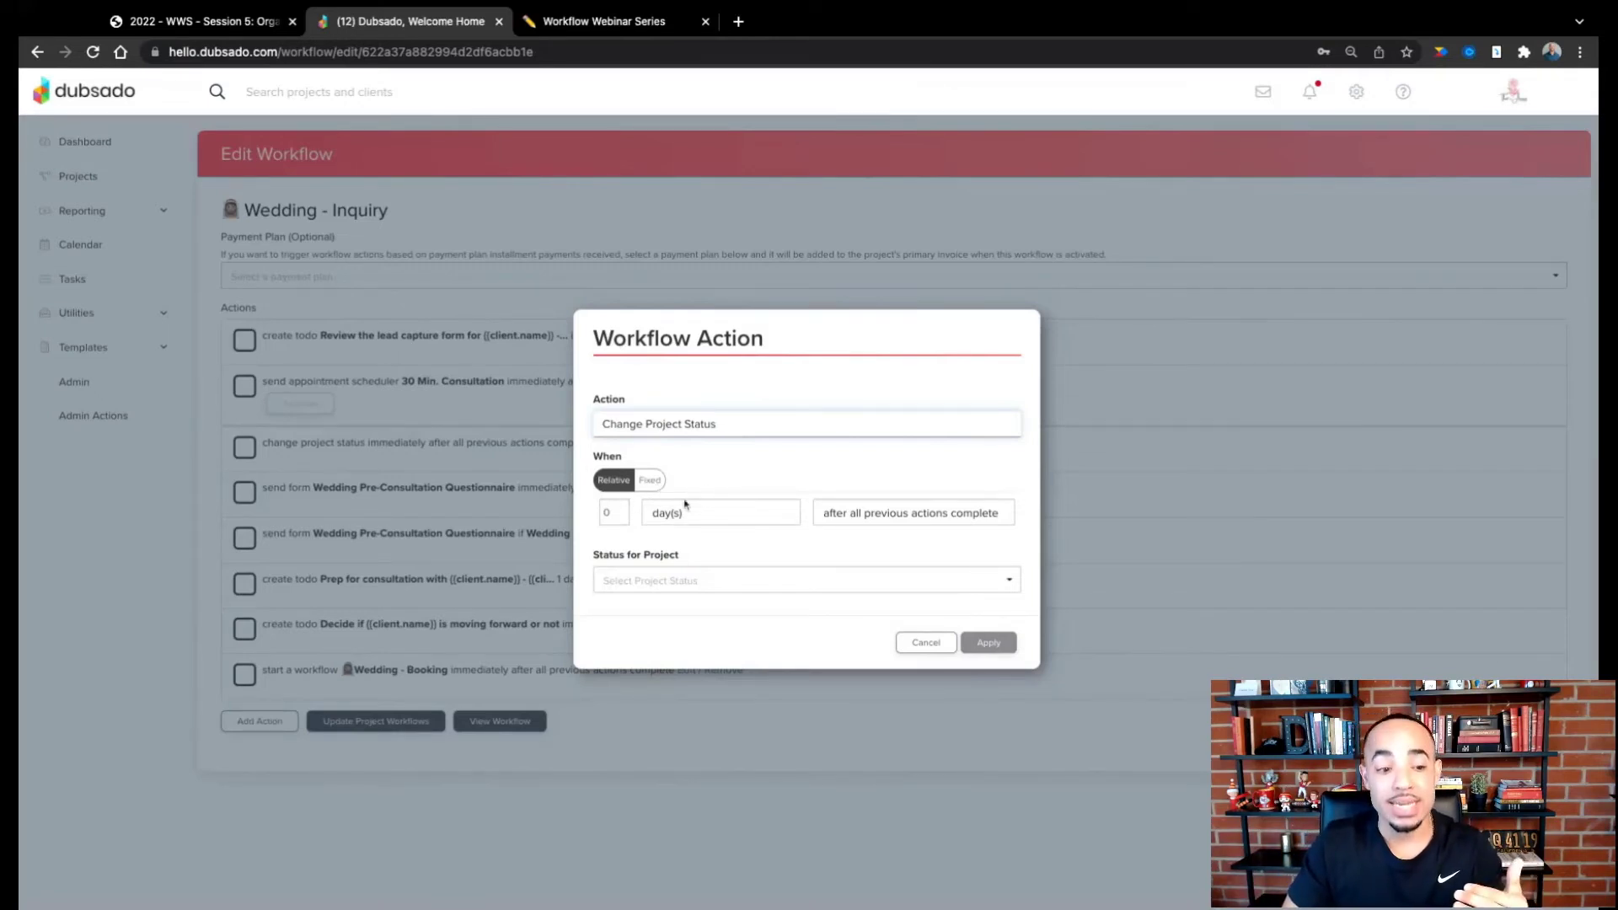
{"action": "left_click", "coordinate": [873, 517]}
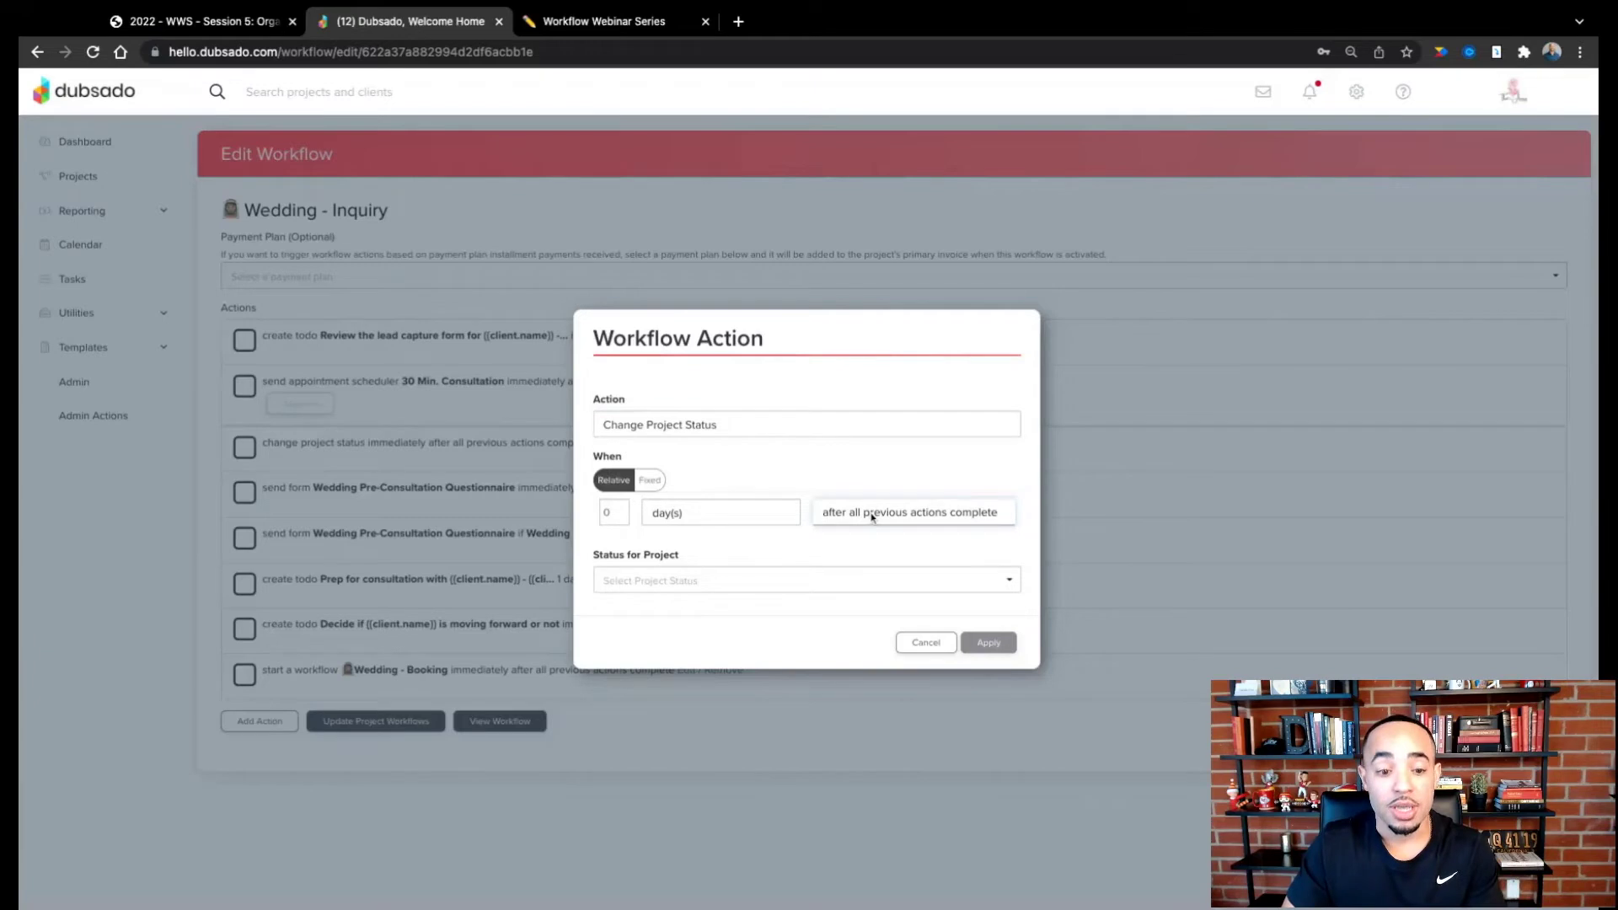
{"action": "left_click", "coordinate": [956, 516]}
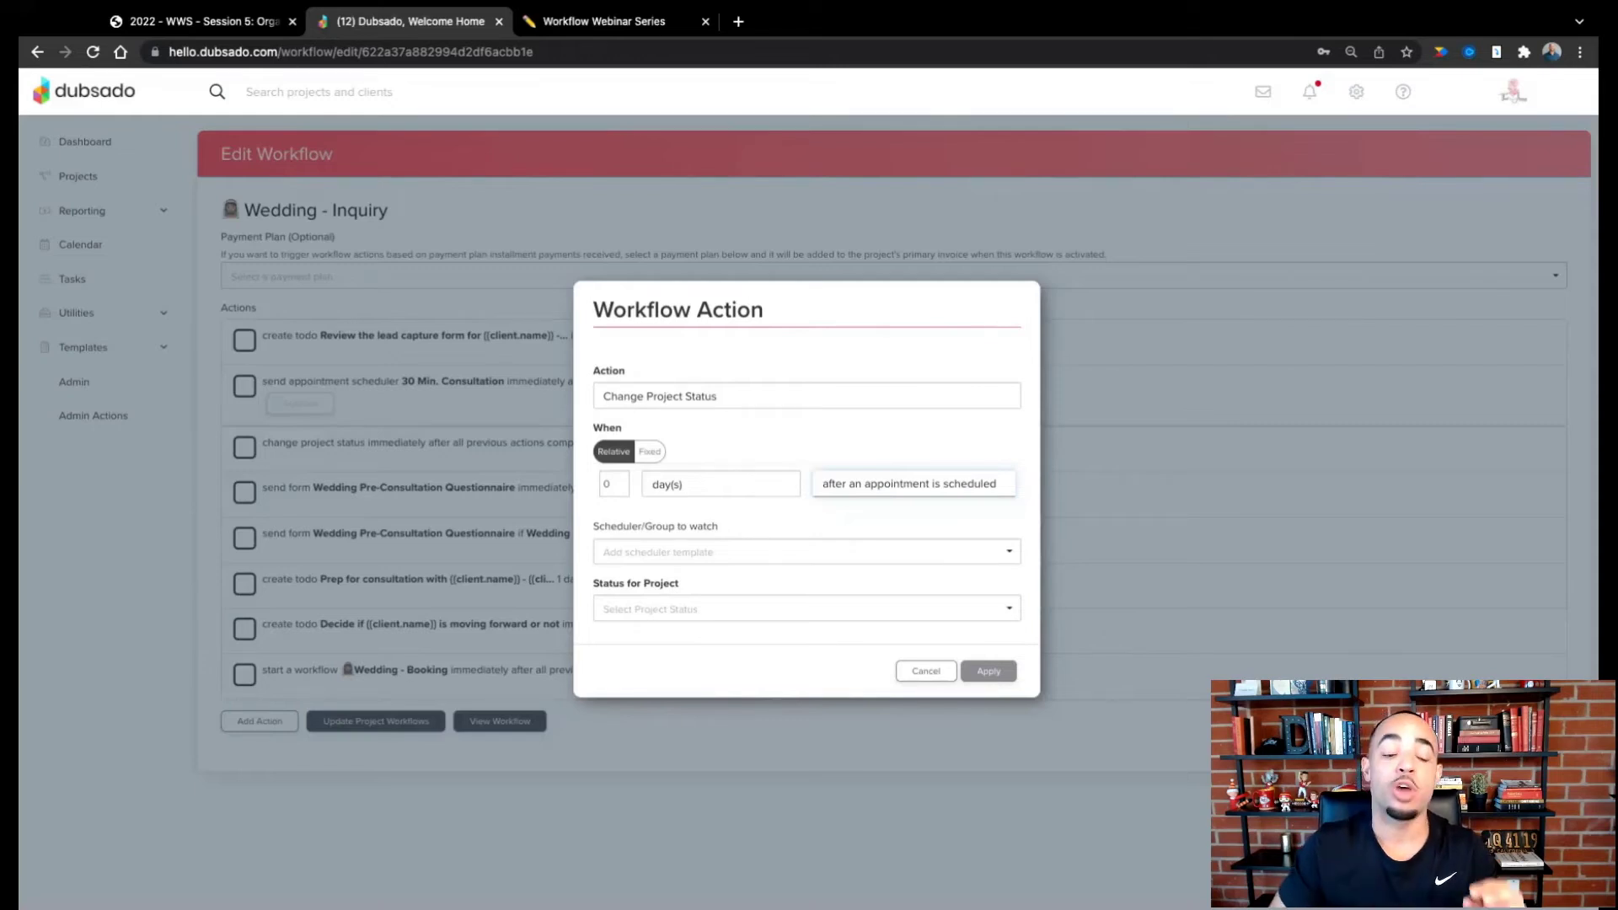
{"action": "left_click", "coordinate": [843, 552]}
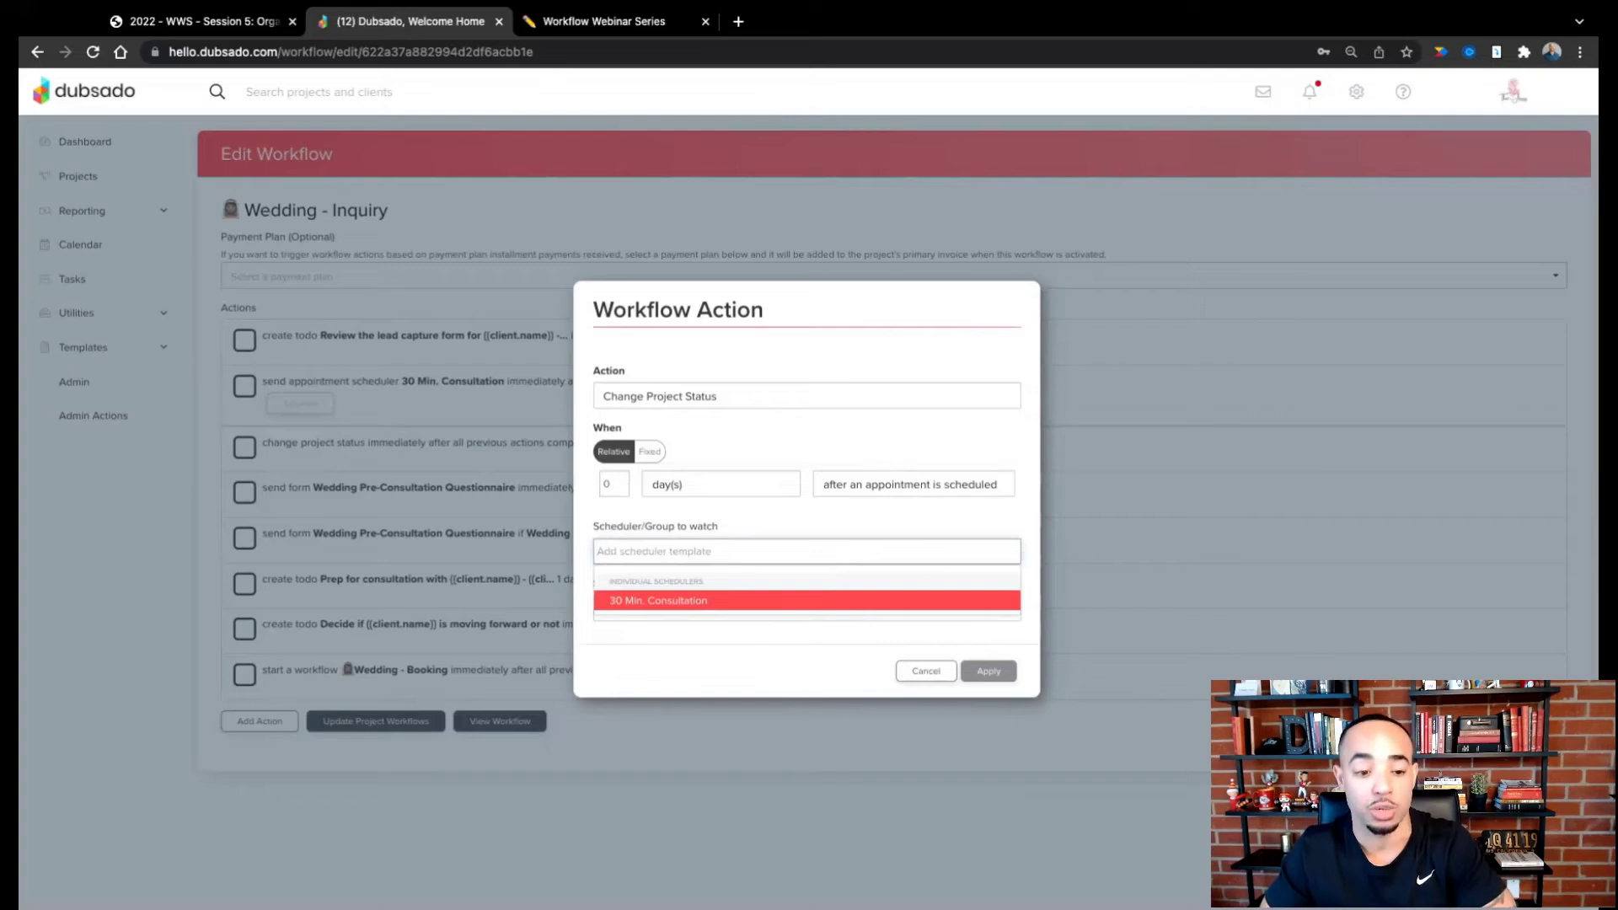
{"action": "left_click", "coordinate": [786, 602]}
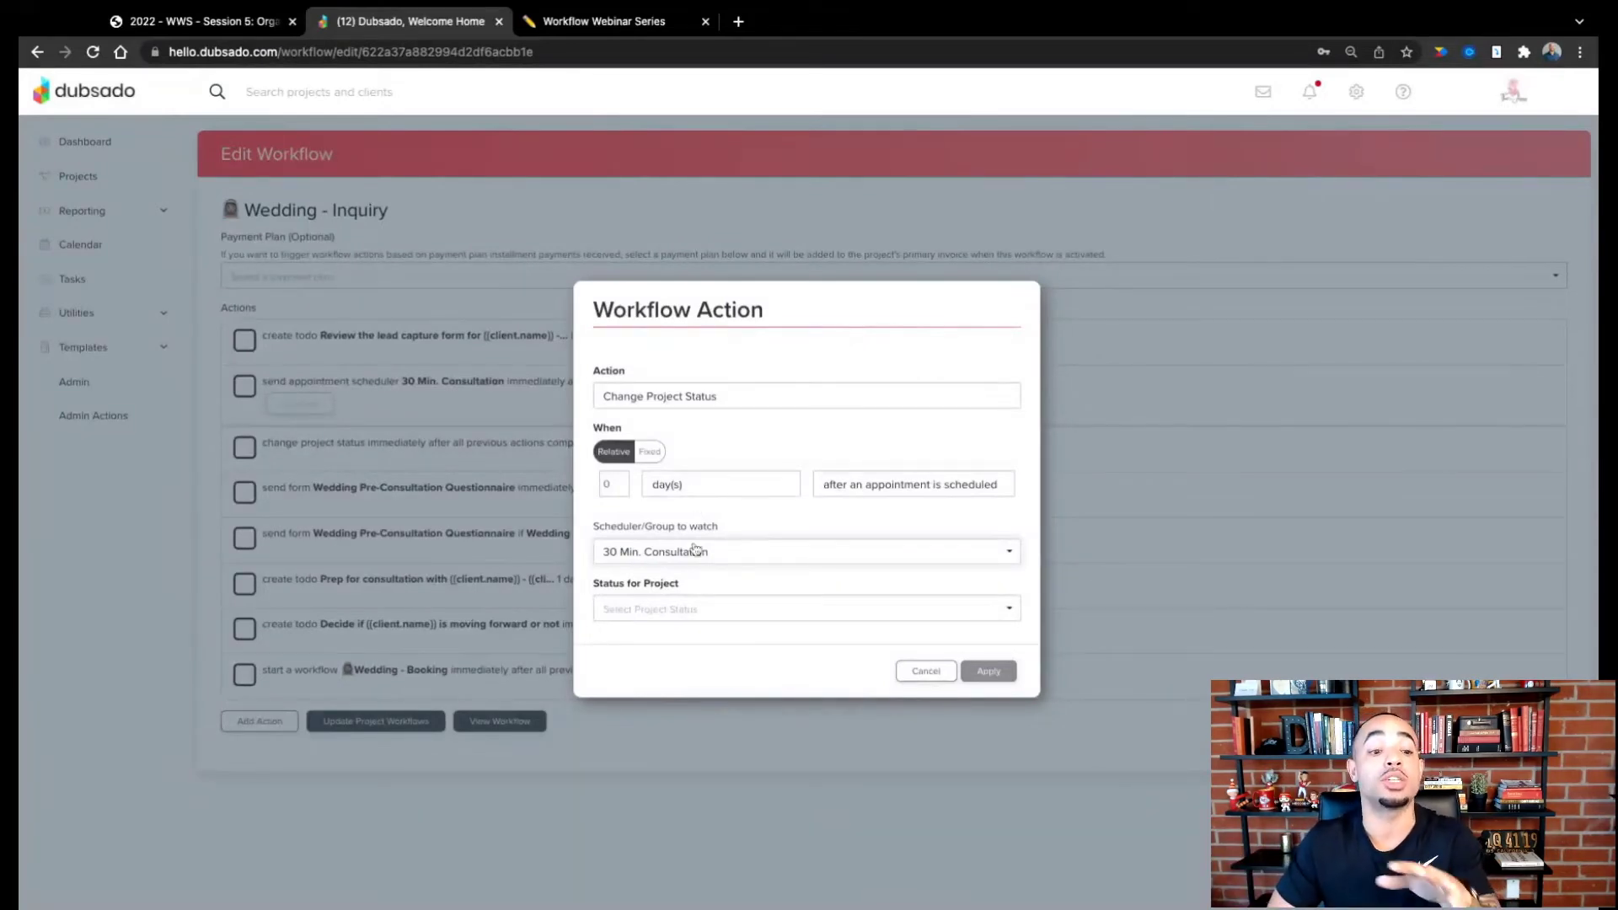
Step: Set that action's status to Lead: Consultation Booked and apply it
{"action": "left_click", "coordinate": [698, 608]}
{"action": "scroll", "coordinate": [712, 670], "scroll_direction": "down", "scroll_amount": 5}
{"action": "left_click", "coordinate": [704, 657]}
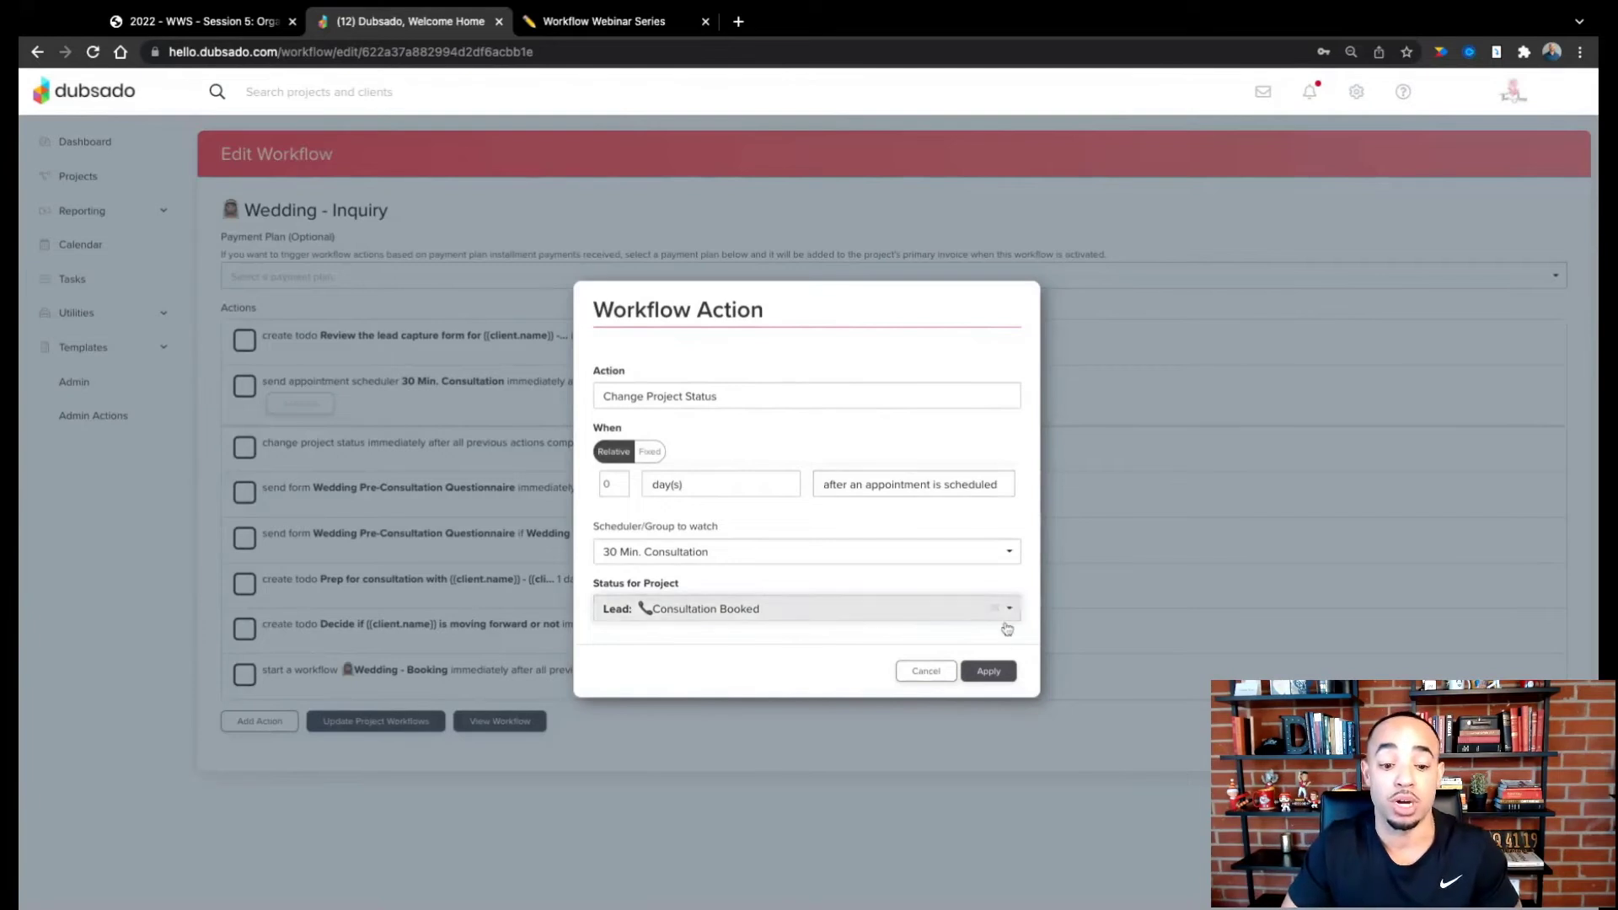
{"action": "left_click", "coordinate": [996, 672]}
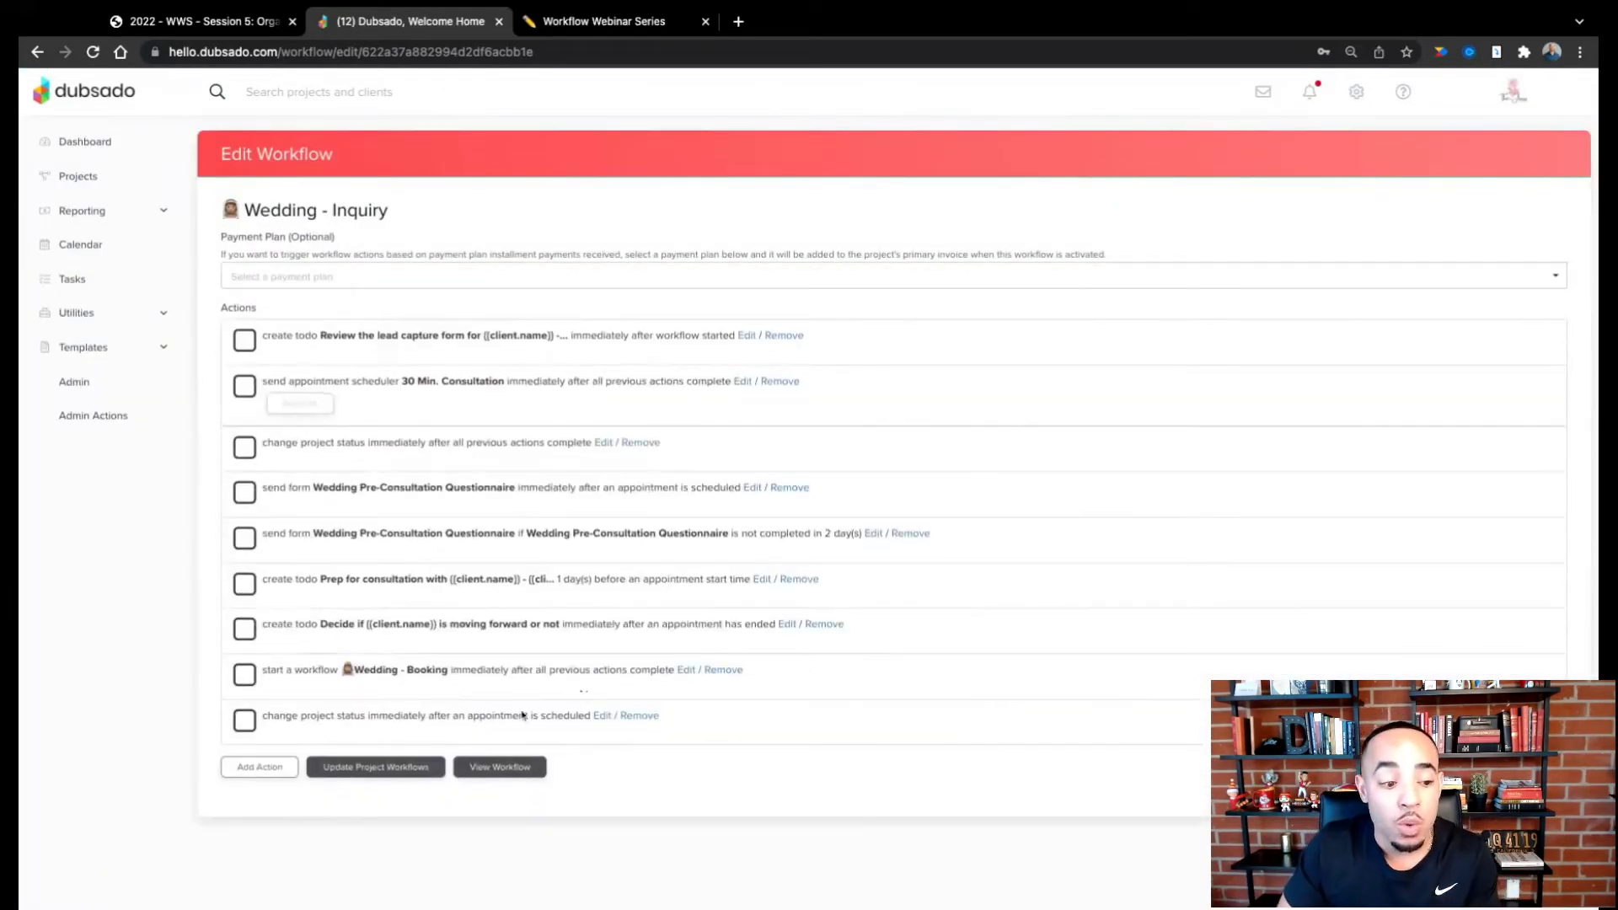
Step: Move the appointment-scheduled status change below the first status change, then return to Projects
{"action": "left_click_drag", "start_coordinate": [497, 720], "coordinate": [497, 489]}
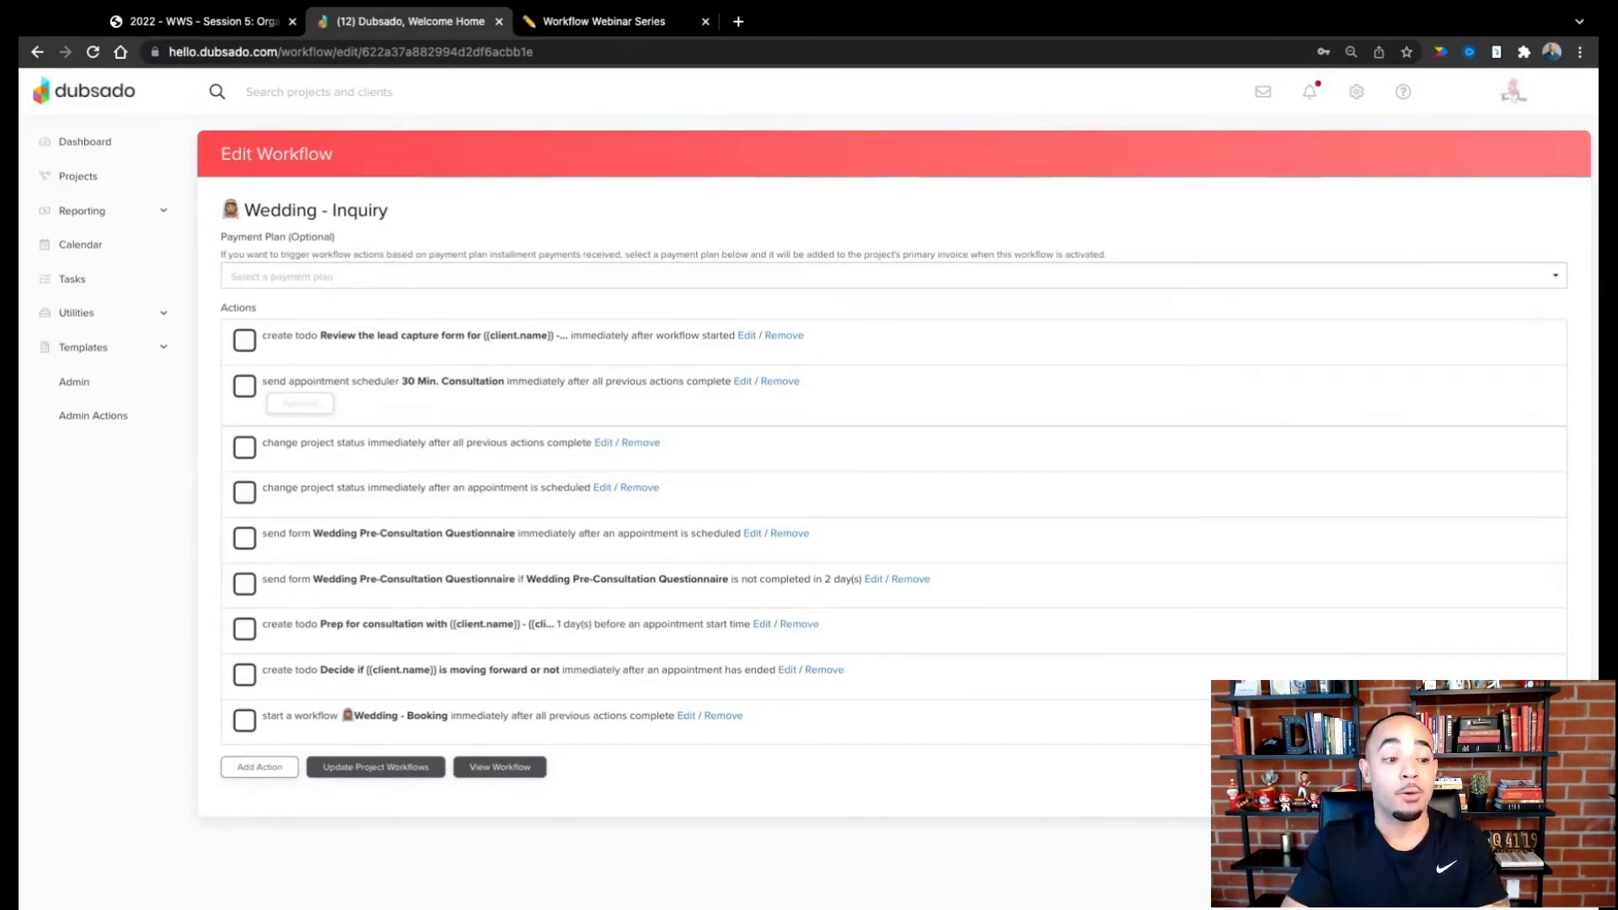
{"action": "left_click", "coordinate": [79, 179]}
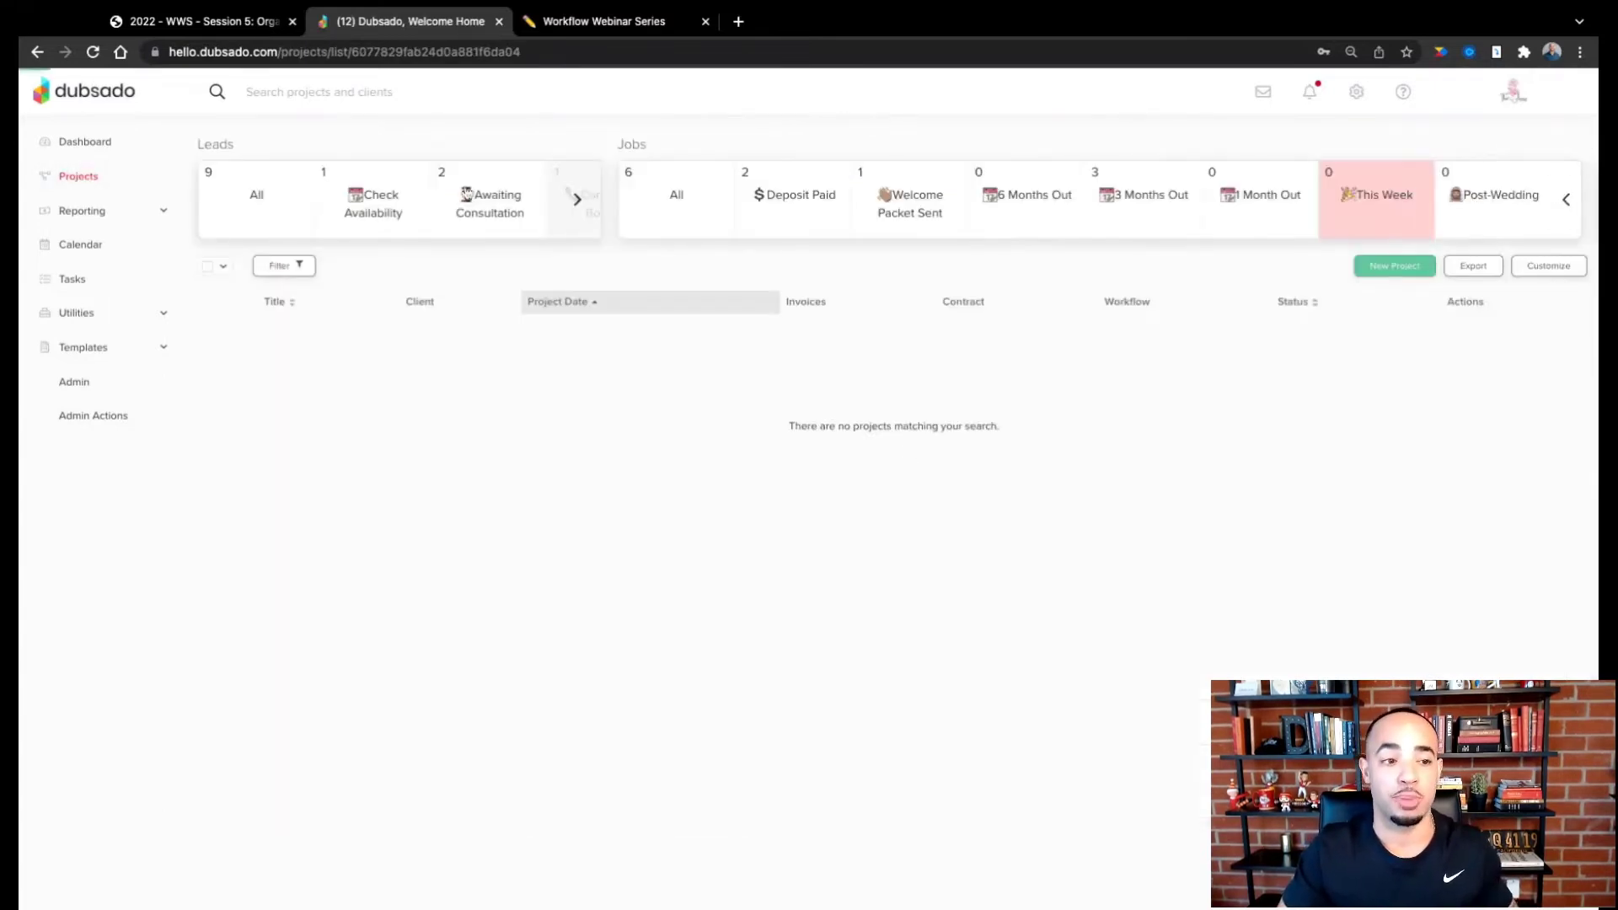
Step: Expand all Leads pipeline stages and filter projects to the empty Needs Review stage
{"action": "left_click", "coordinate": [571, 198]}
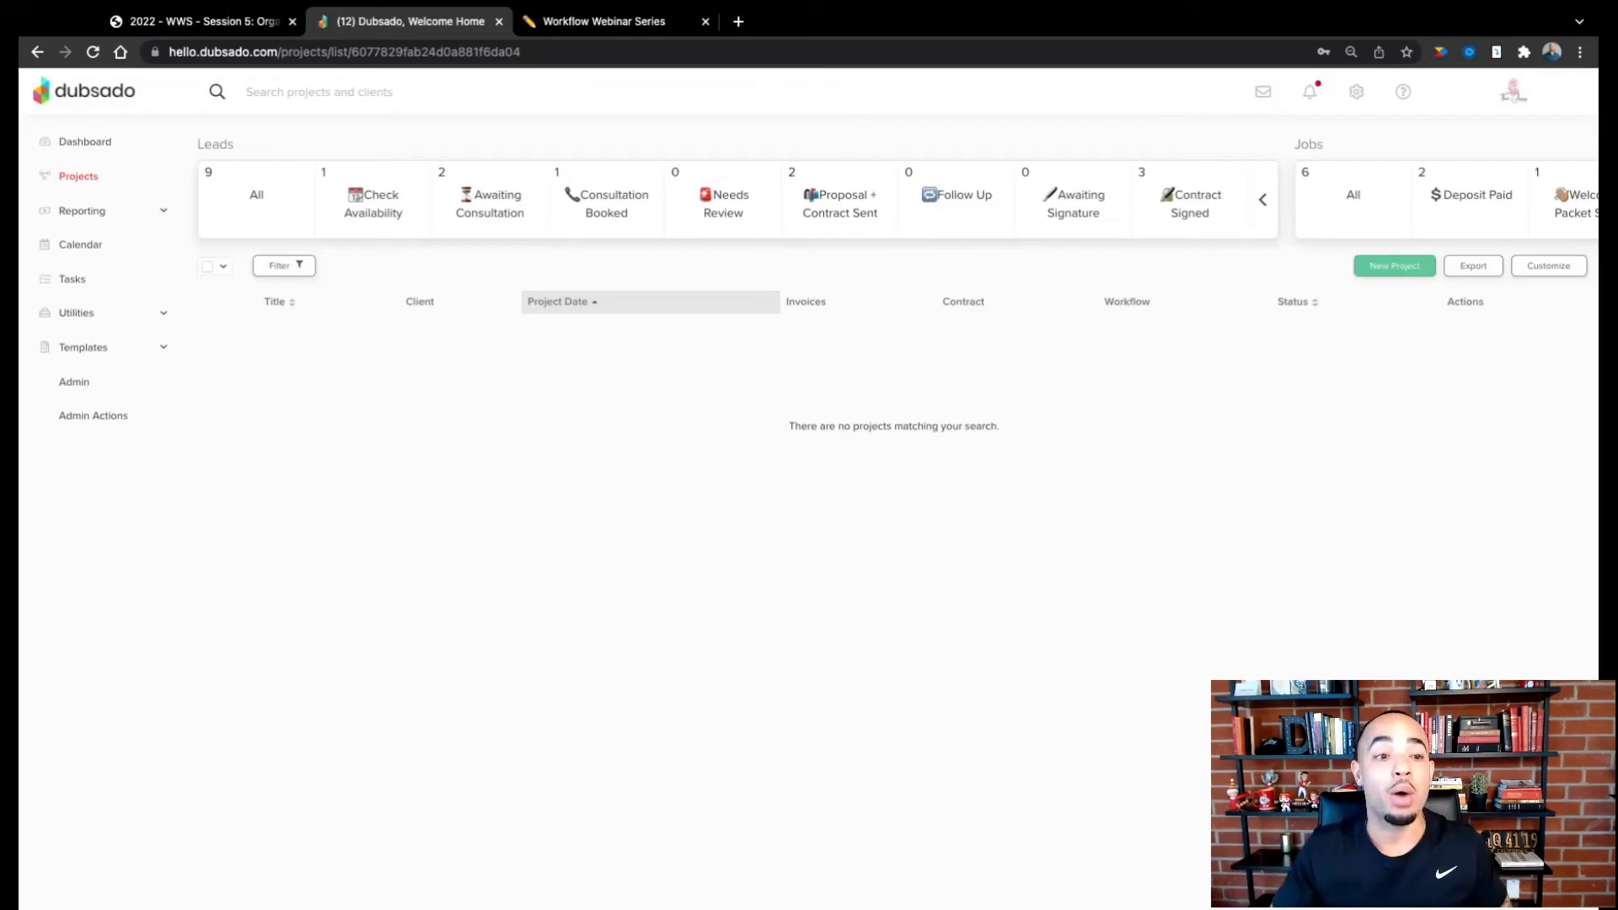
{"action": "left_click", "coordinate": [726, 210]}
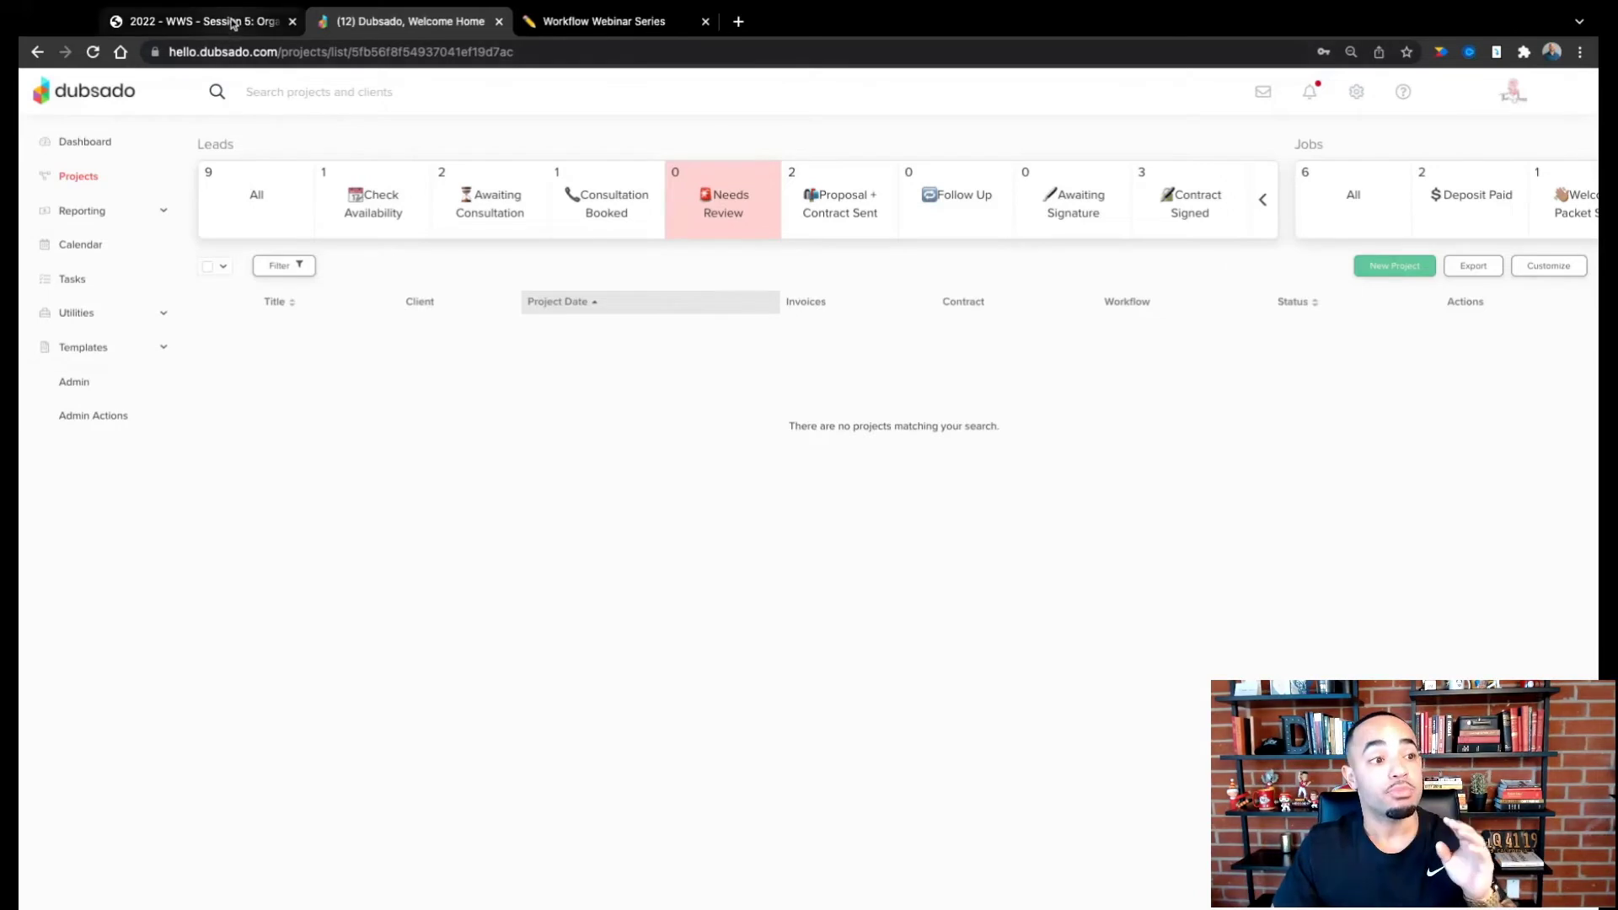
Step: Open the Wedding - Inquiry workflow from Templates > Workflows and start a new action
{"action": "left_click", "coordinate": [94, 350]}
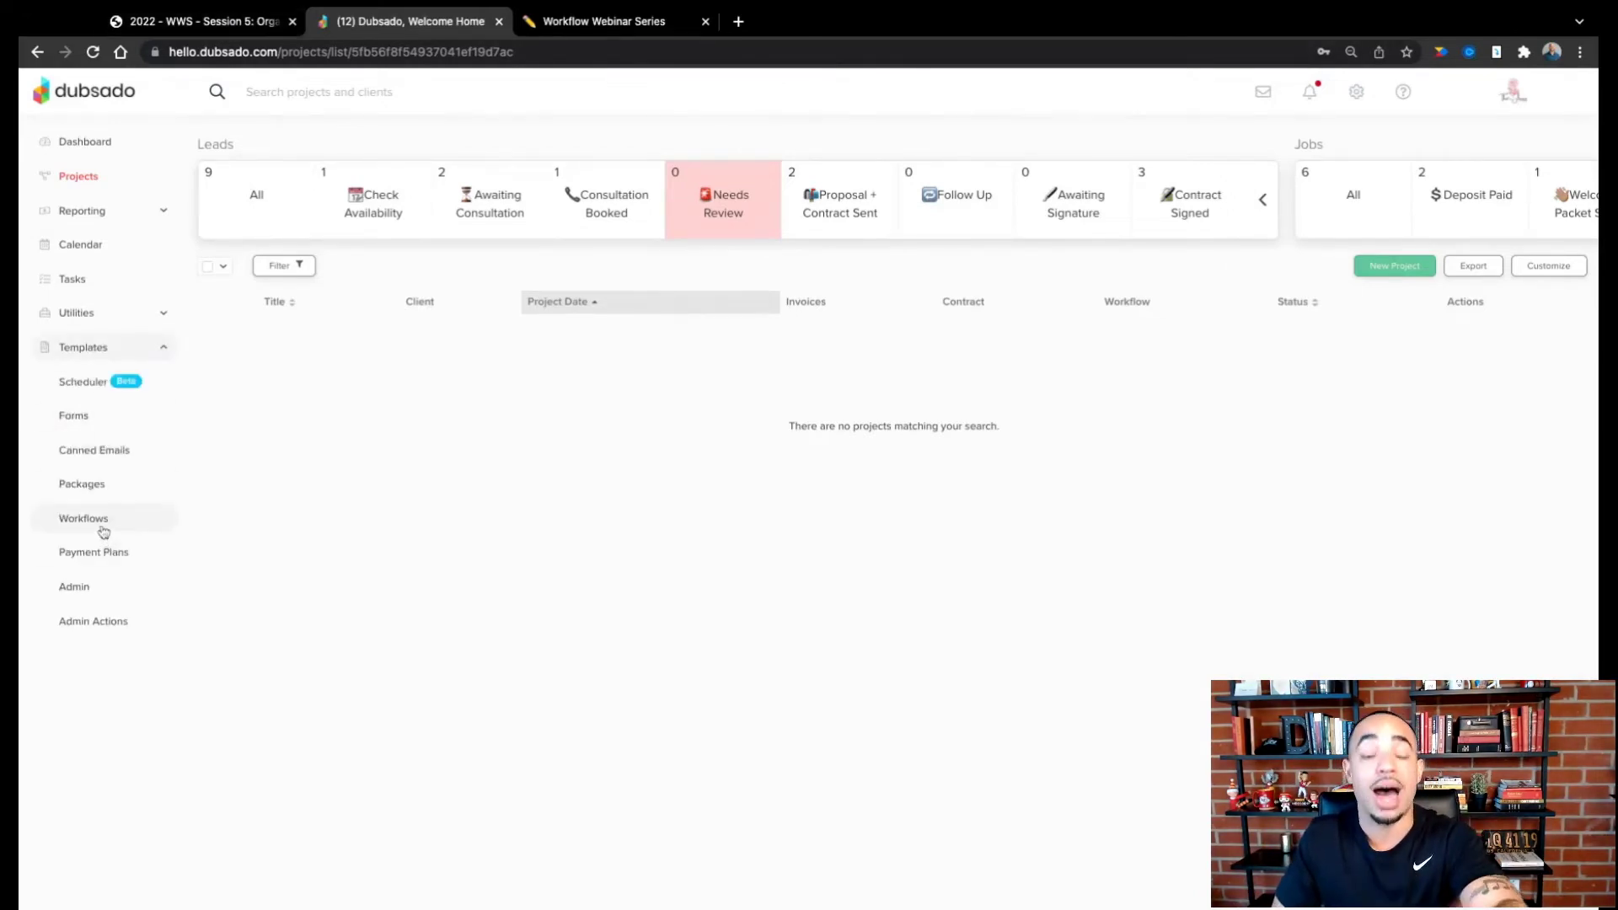
{"action": "left_click", "coordinate": [83, 519]}
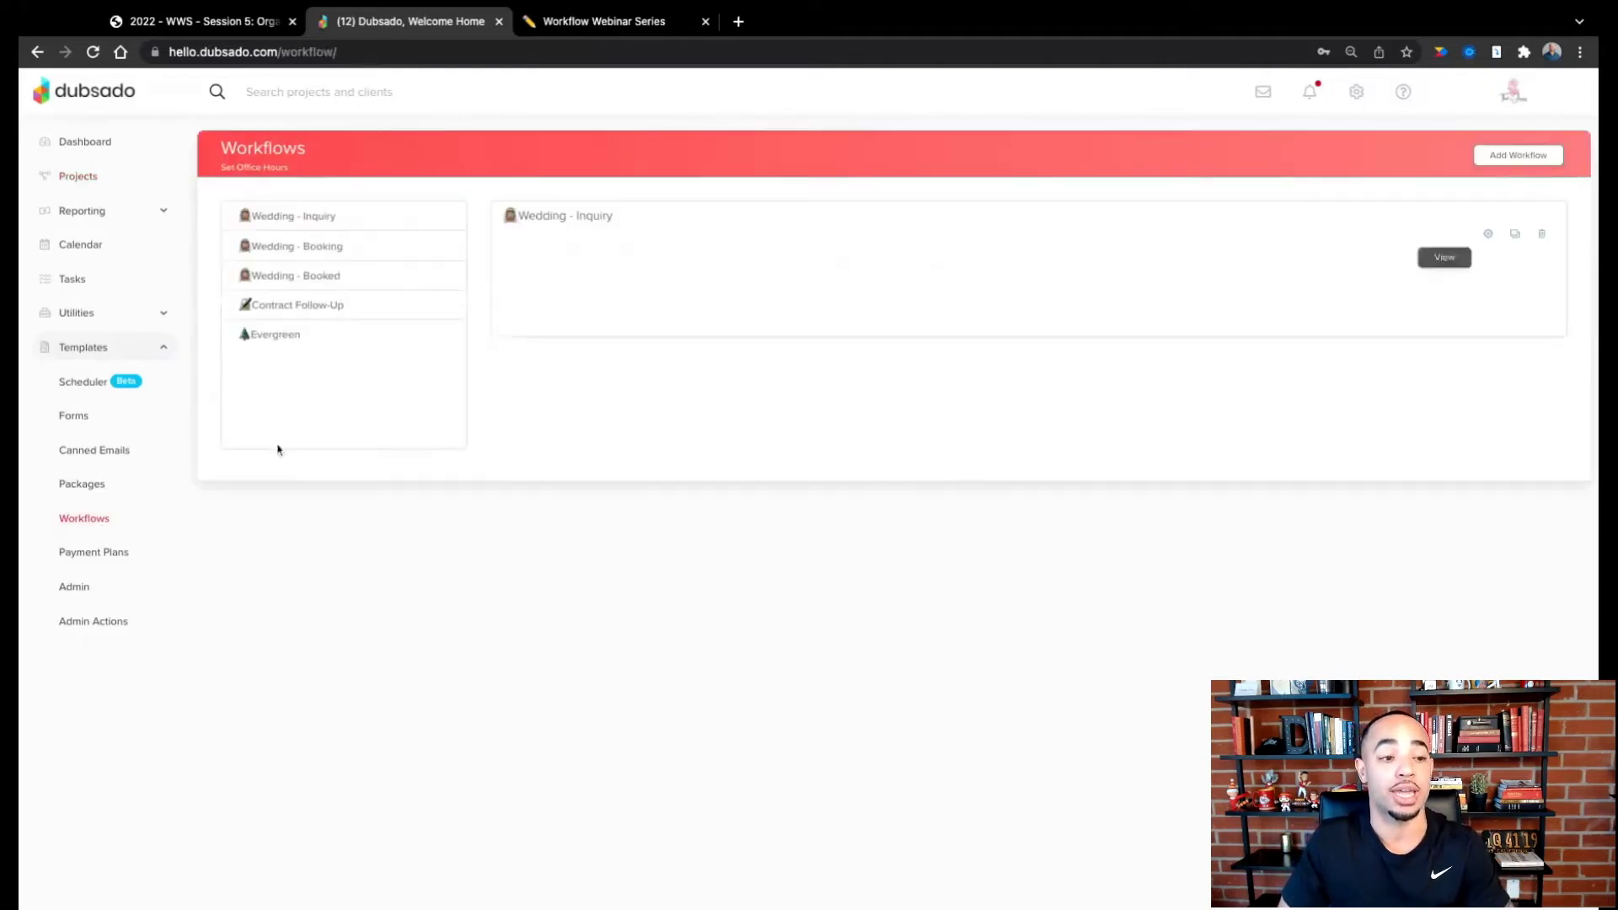
{"action": "left_click", "coordinate": [1480, 237]}
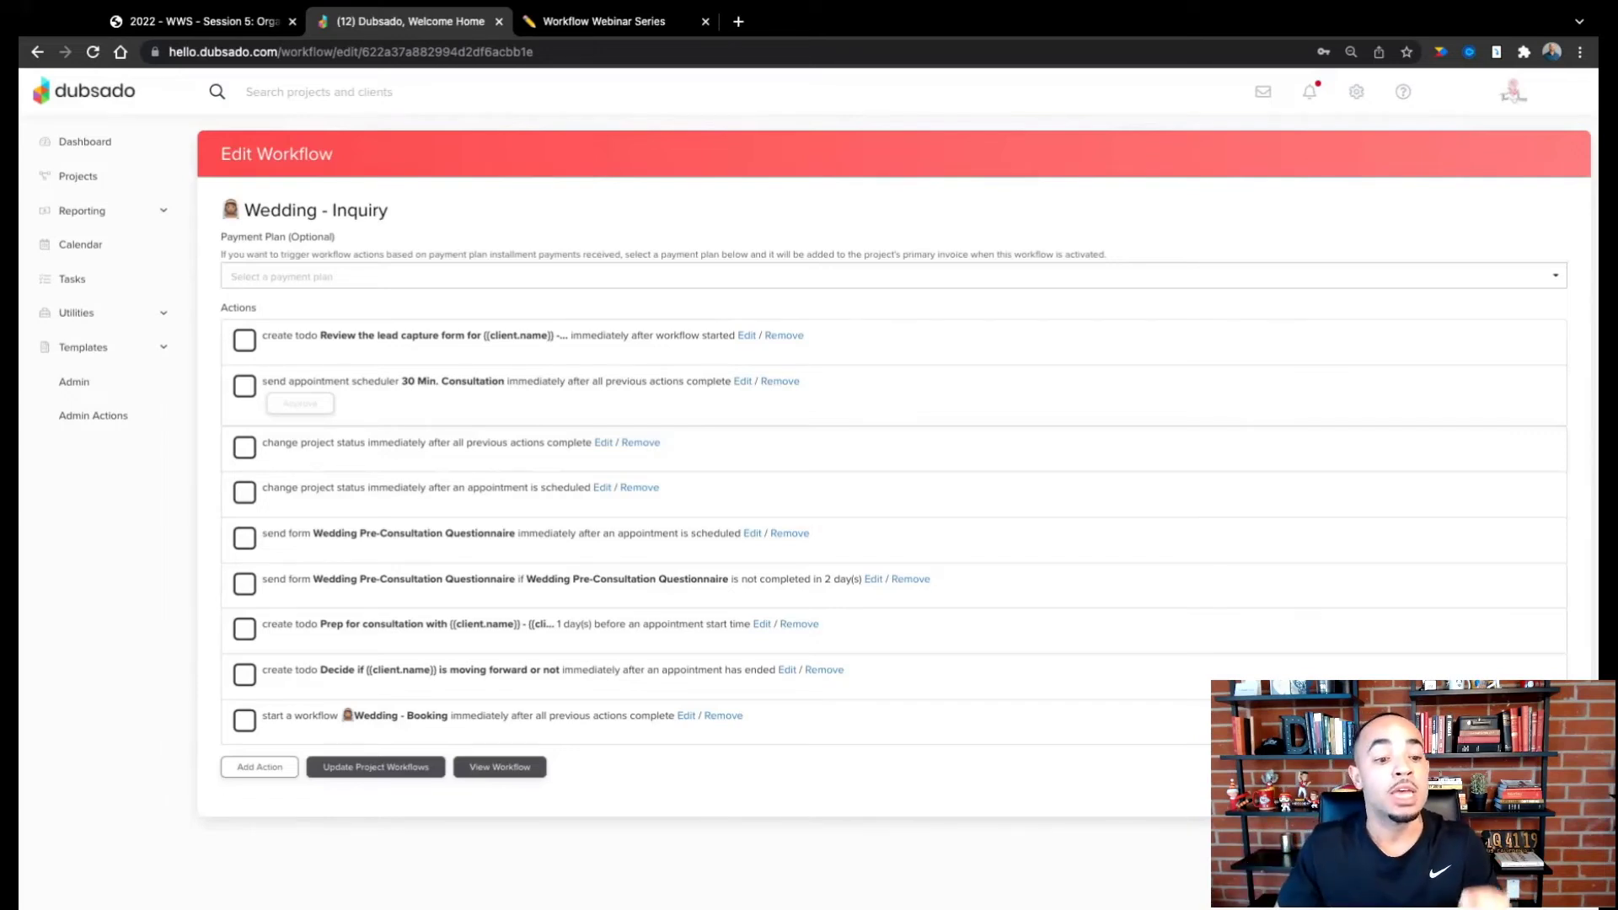
{"action": "left_click", "coordinate": [274, 769]}
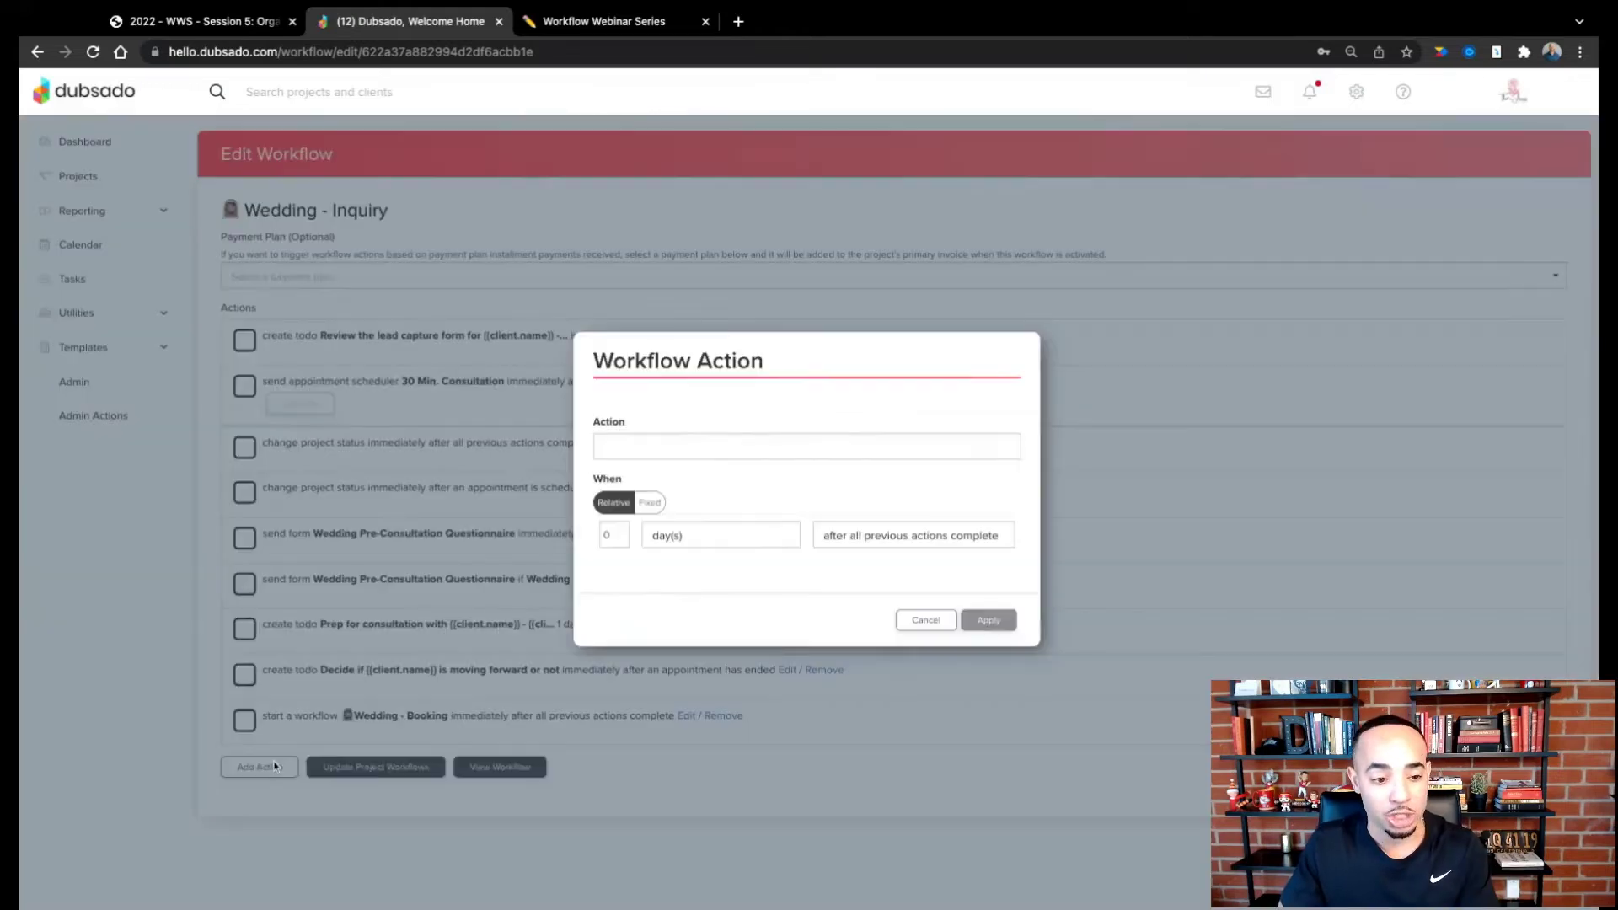
Step: Add a status change to Lead: Needs Review after the 30 Min. Consultation, placed before Wedding - Booking
{"action": "left_click", "coordinate": [769, 470]}
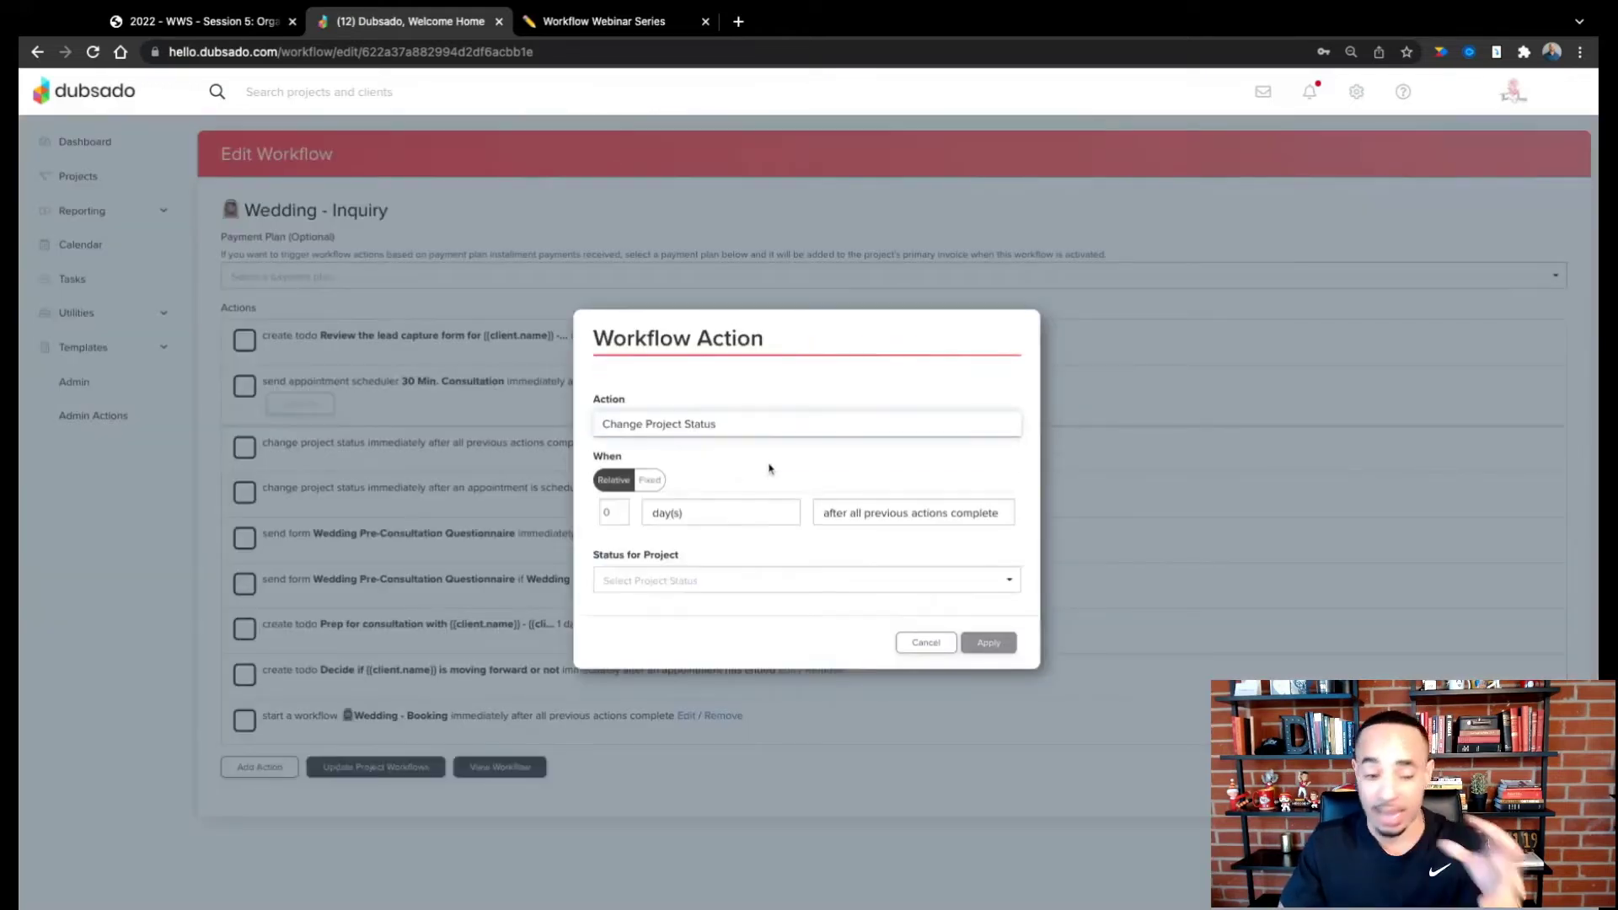
{"action": "left_click", "coordinate": [865, 512]}
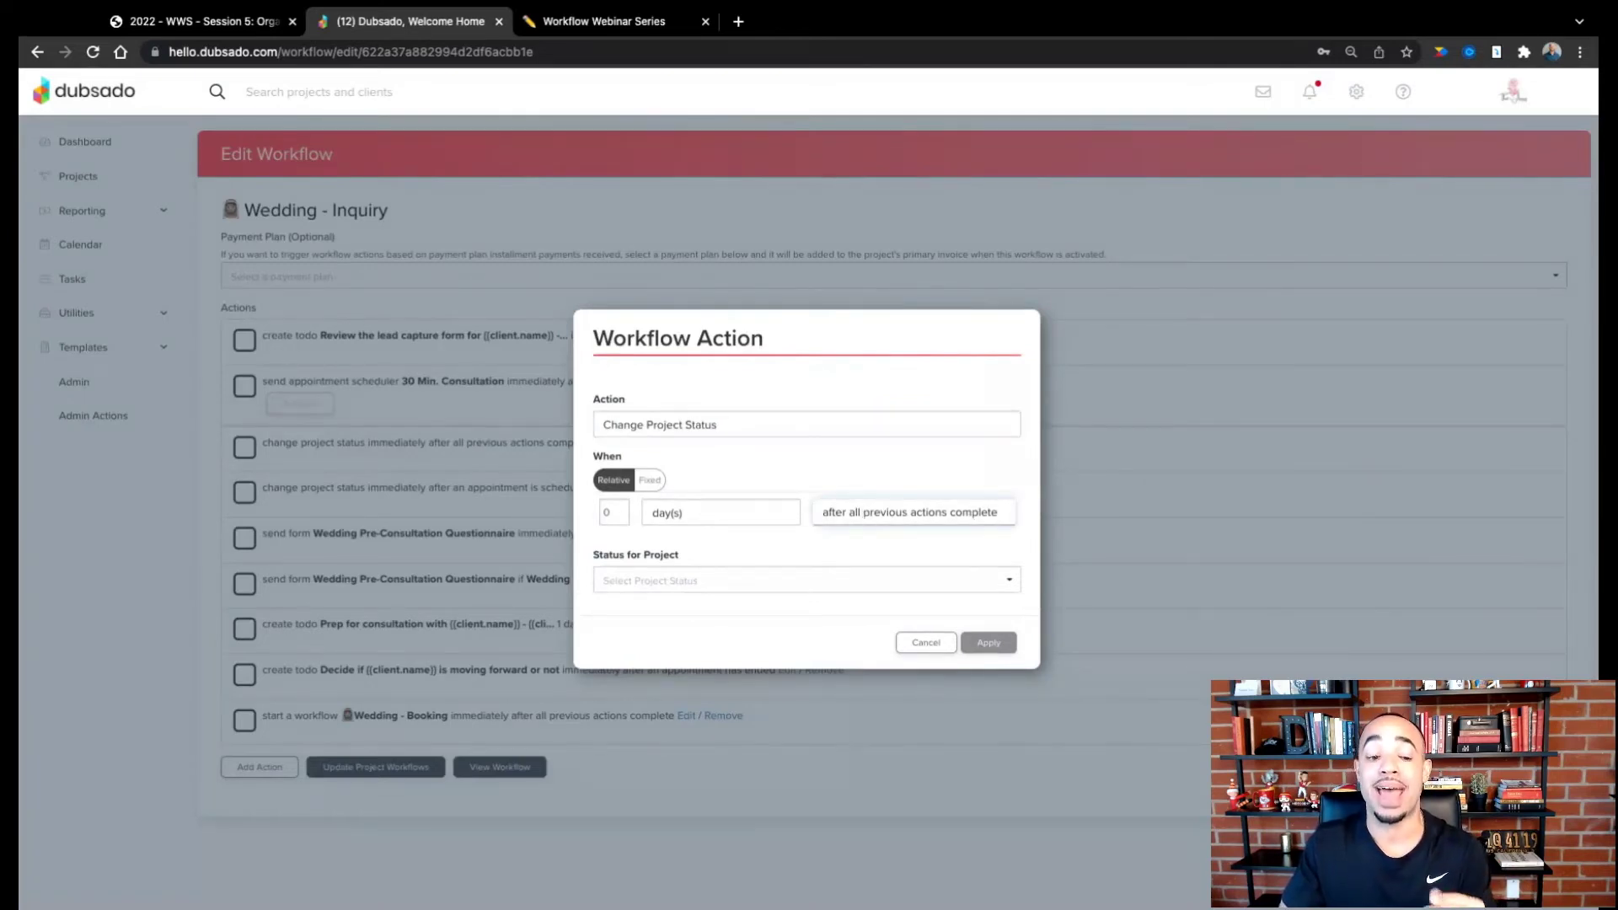
{"action": "left_click", "coordinate": [832, 547]}
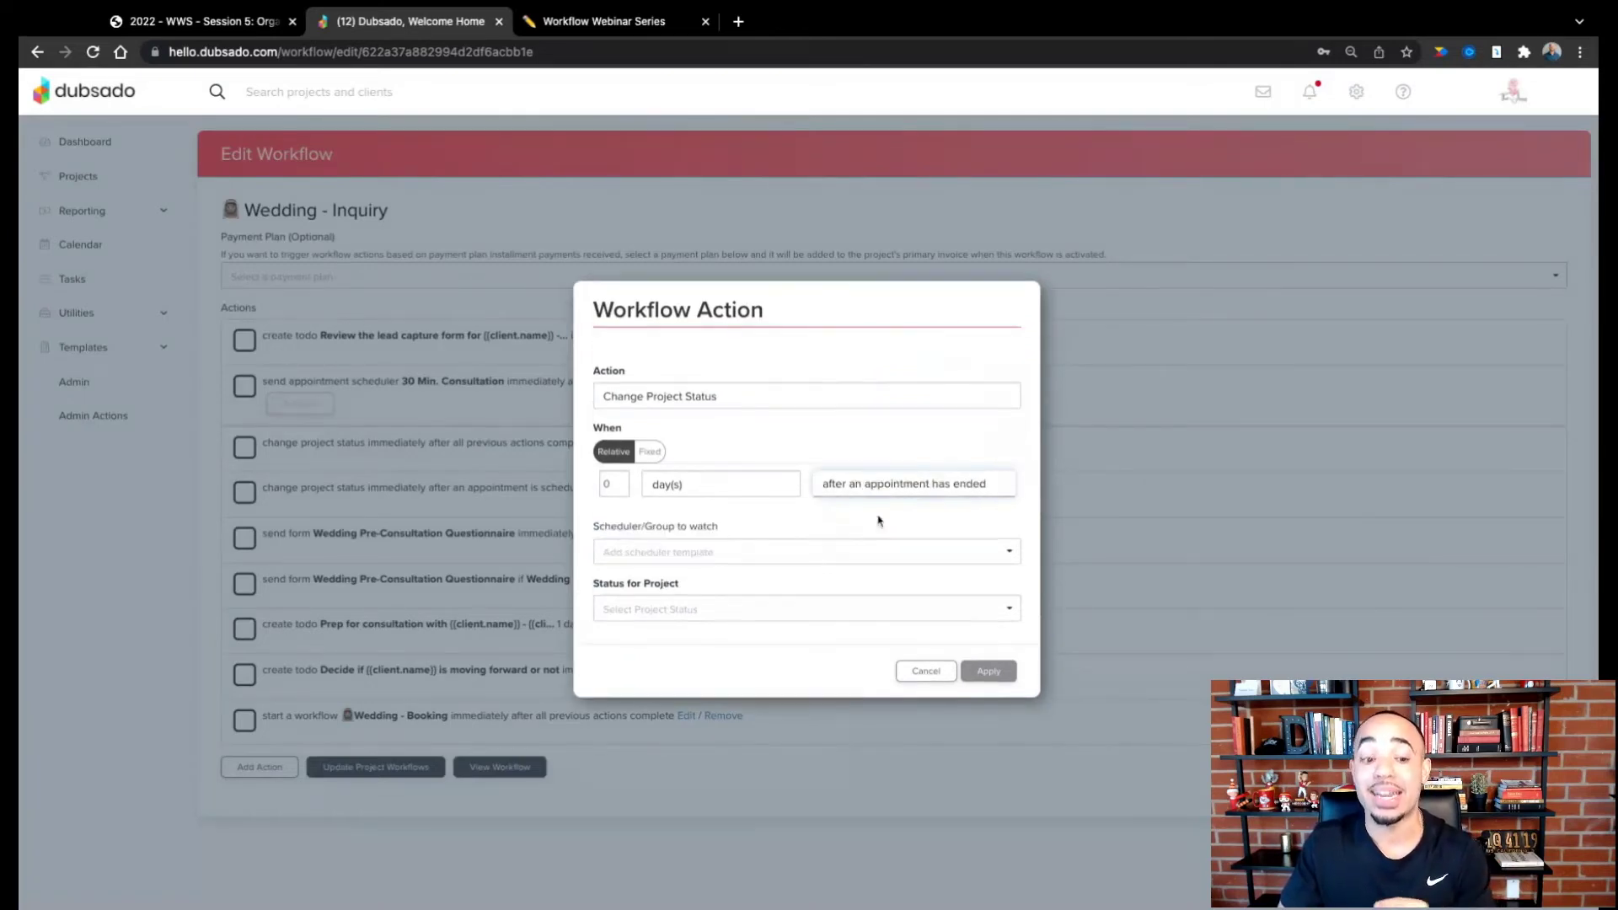
{"action": "left_click", "coordinate": [785, 561]}
{"action": "left_click", "coordinate": [765, 600]}
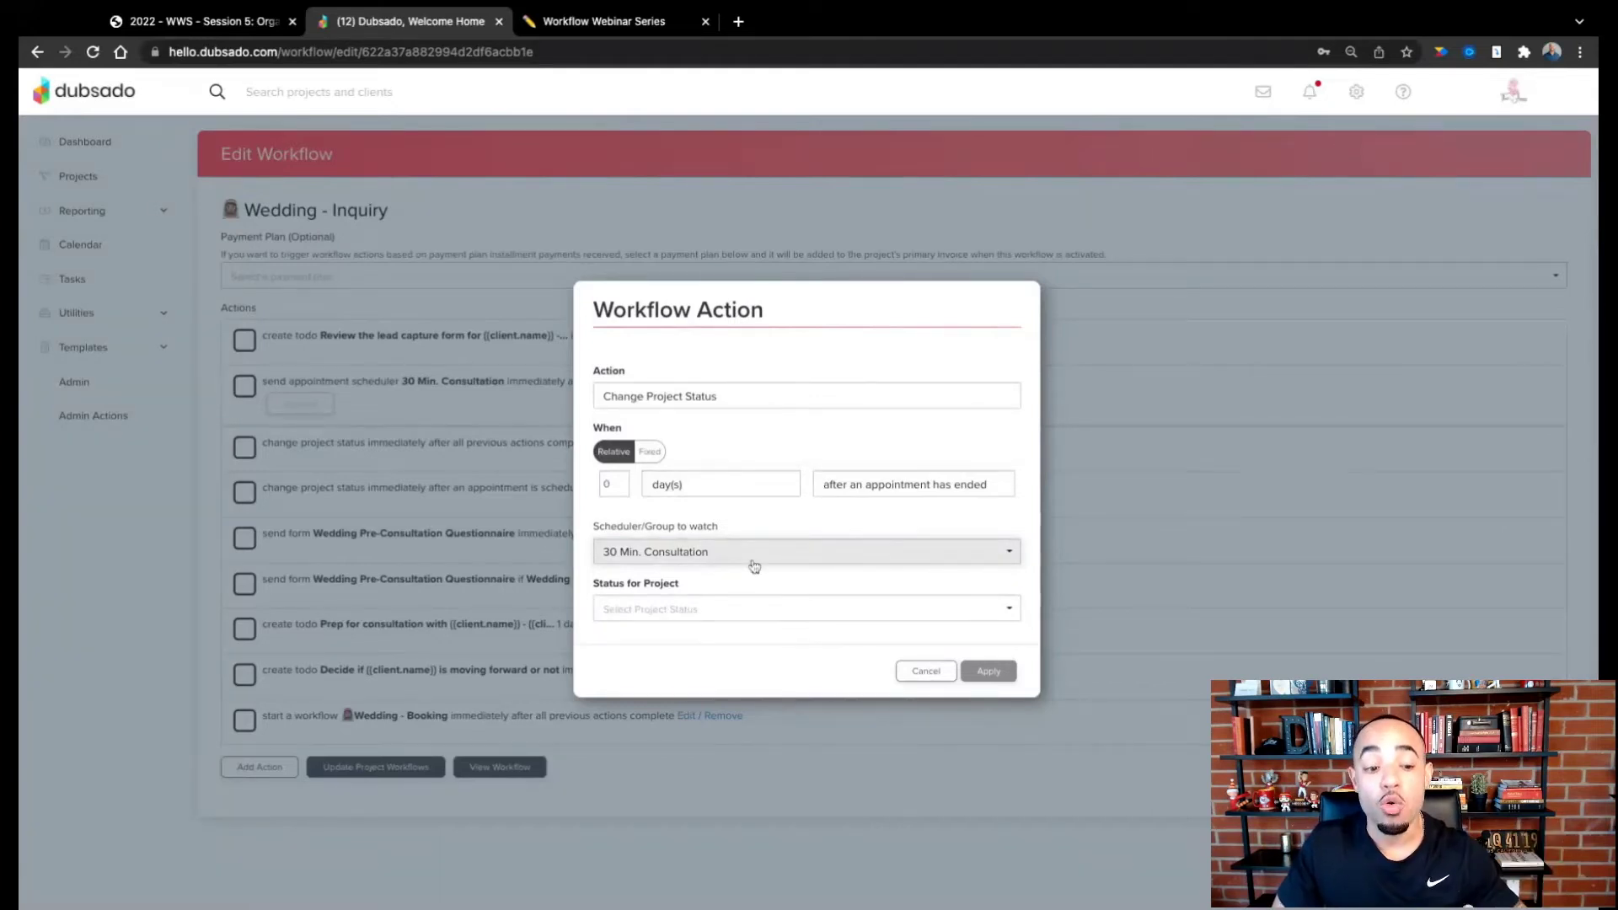
{"action": "left_click", "coordinate": [742, 611]}
{"action": "scroll", "coordinate": [697, 673], "scroll_direction": "down", "scroll_amount": 2}
{"action": "scroll", "coordinate": [697, 672], "scroll_direction": "down", "scroll_amount": 2}
{"action": "left_click", "coordinate": [687, 659]}
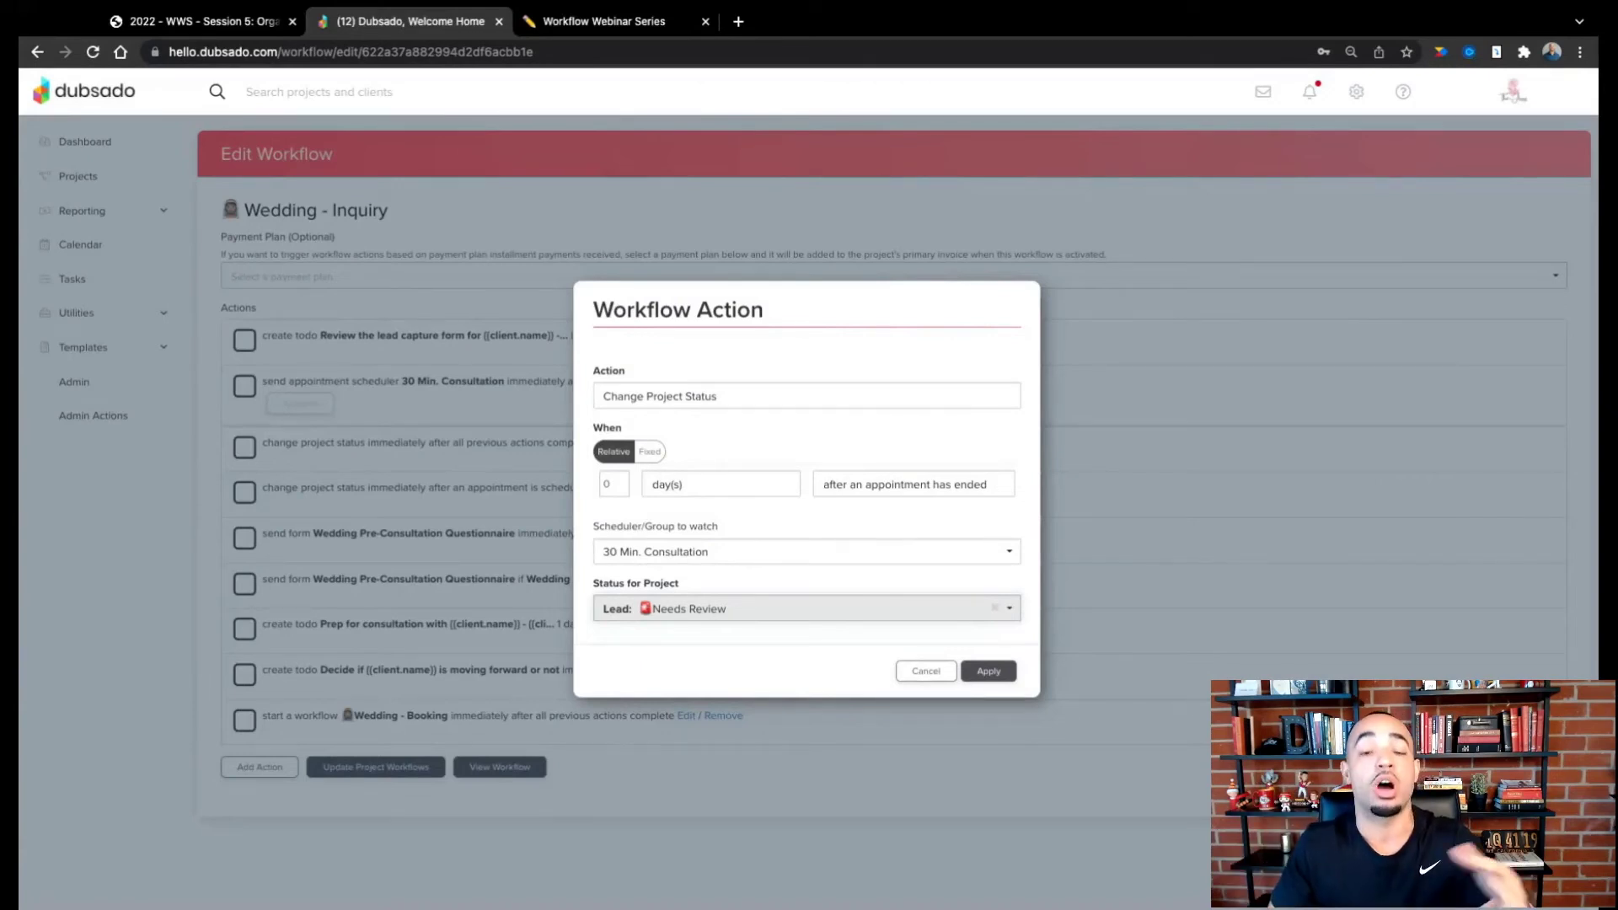
{"action": "left_click", "coordinate": [988, 671]}
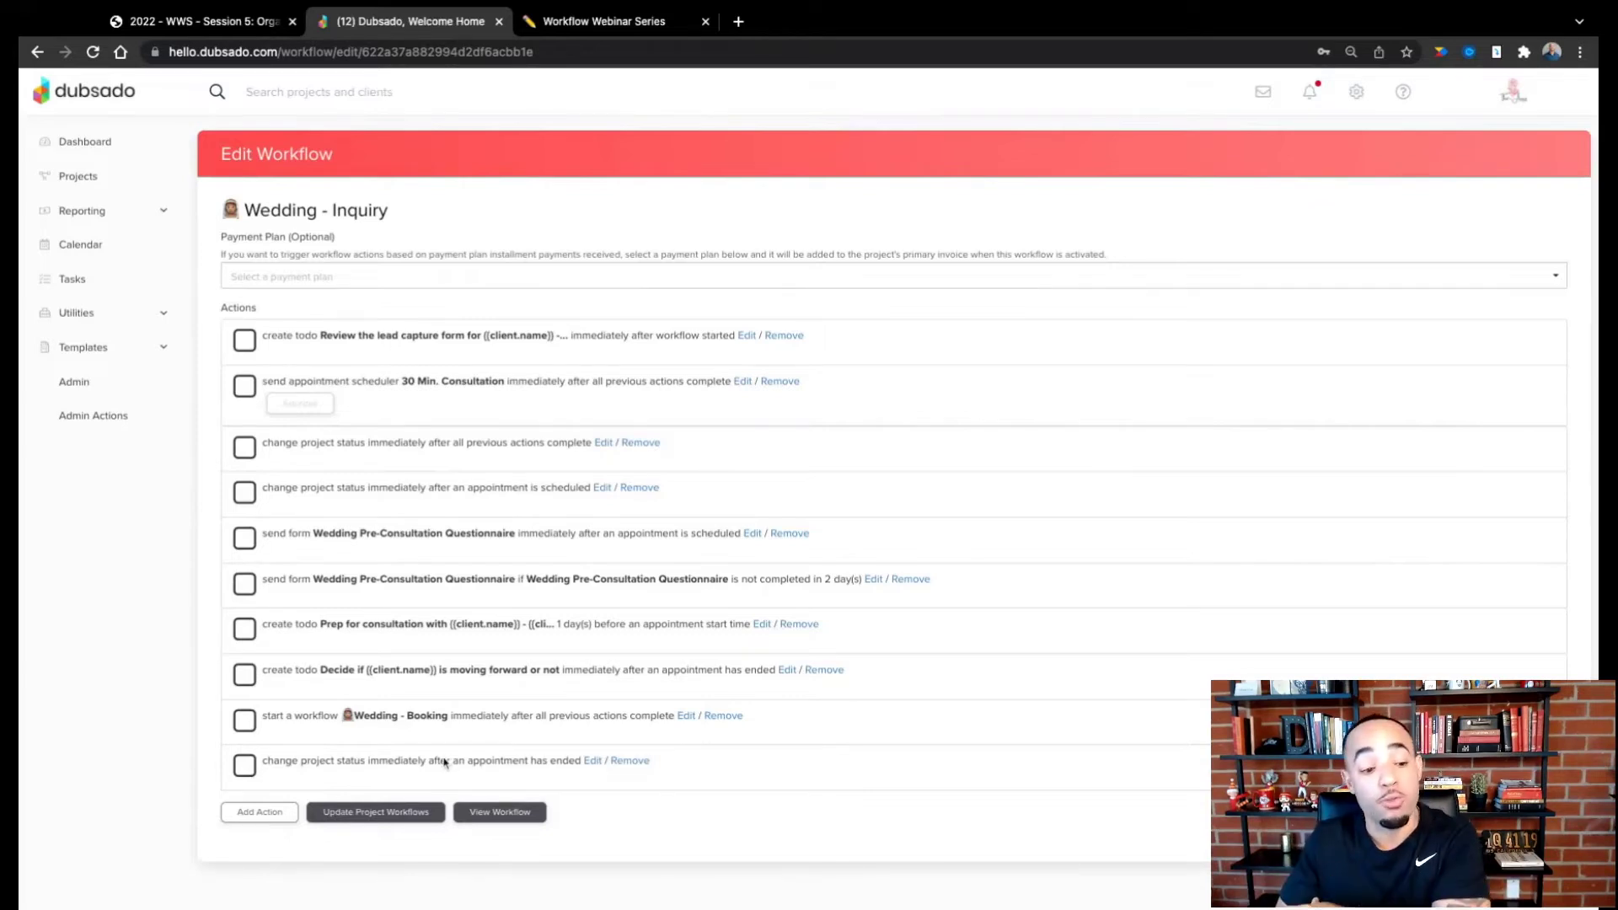
{"action": "left_click_drag", "start_coordinate": [444, 763], "coordinate": [451, 691]}
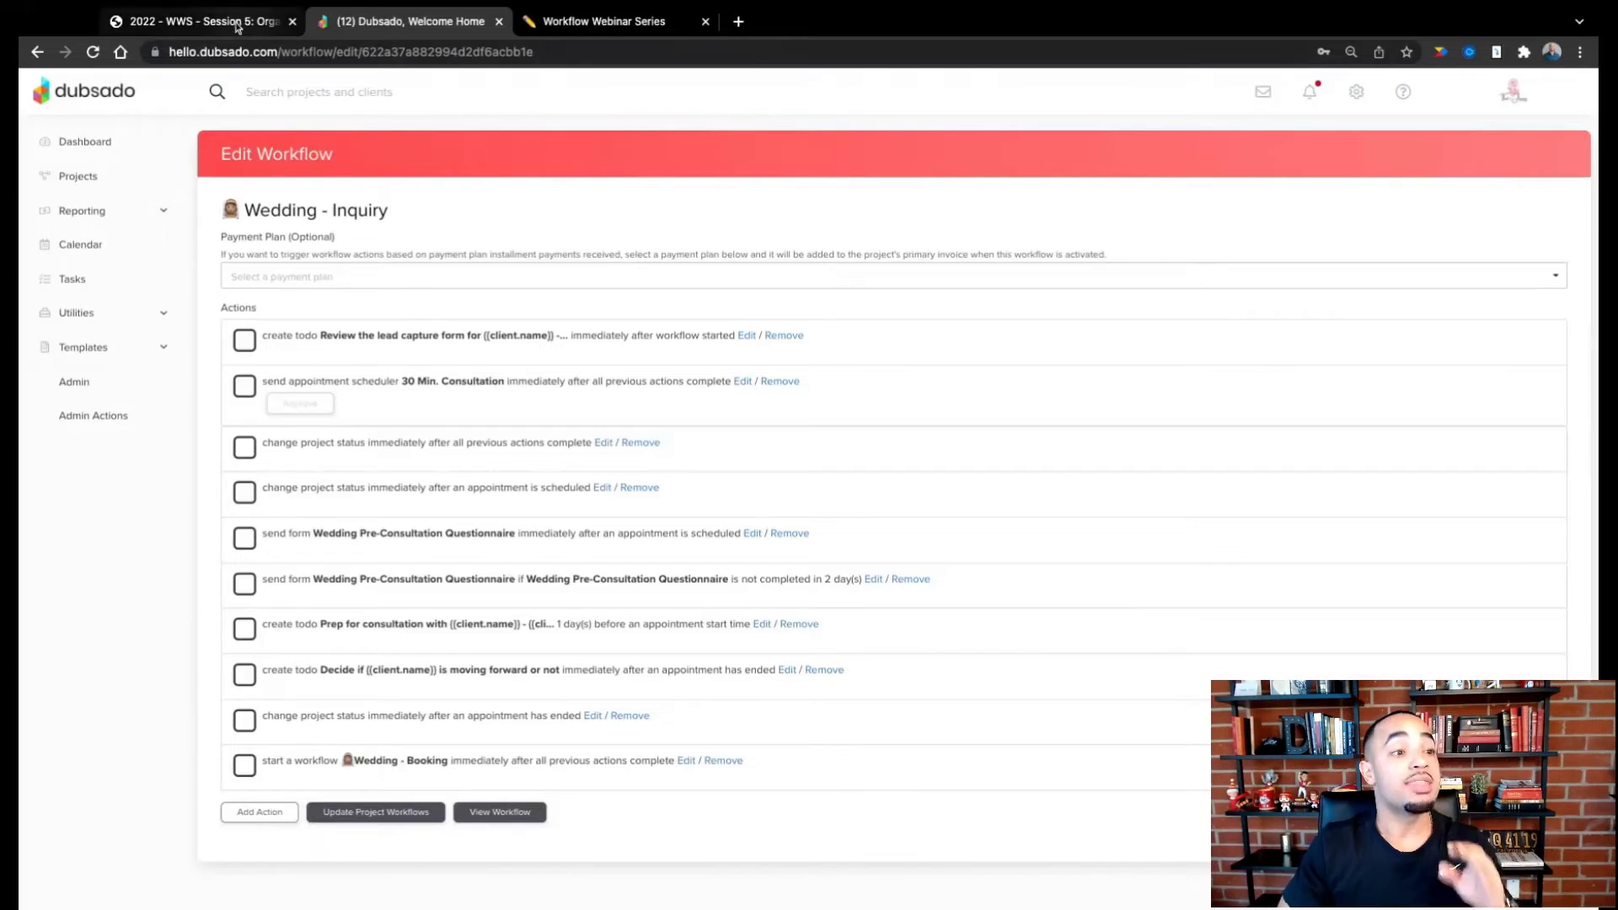
Step: Check all Leads pipeline stages on Projects, then open the Workflows templates list
{"action": "left_click", "coordinate": [94, 177]}
{"action": "left_click", "coordinate": [594, 209]}
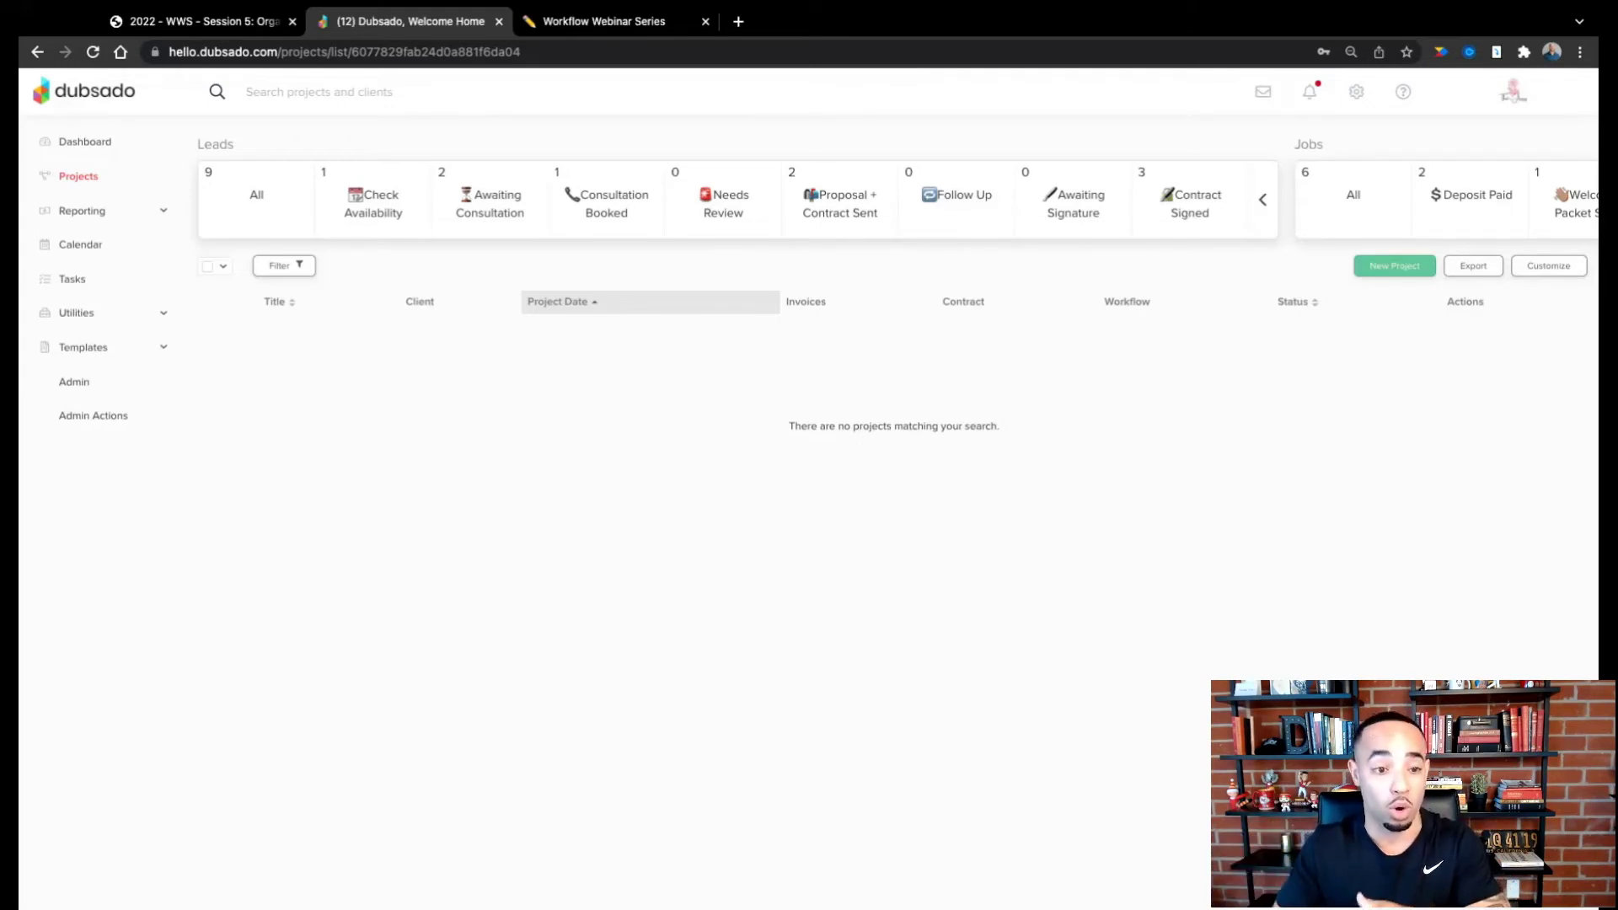
{"action": "left_click", "coordinate": [108, 354]}
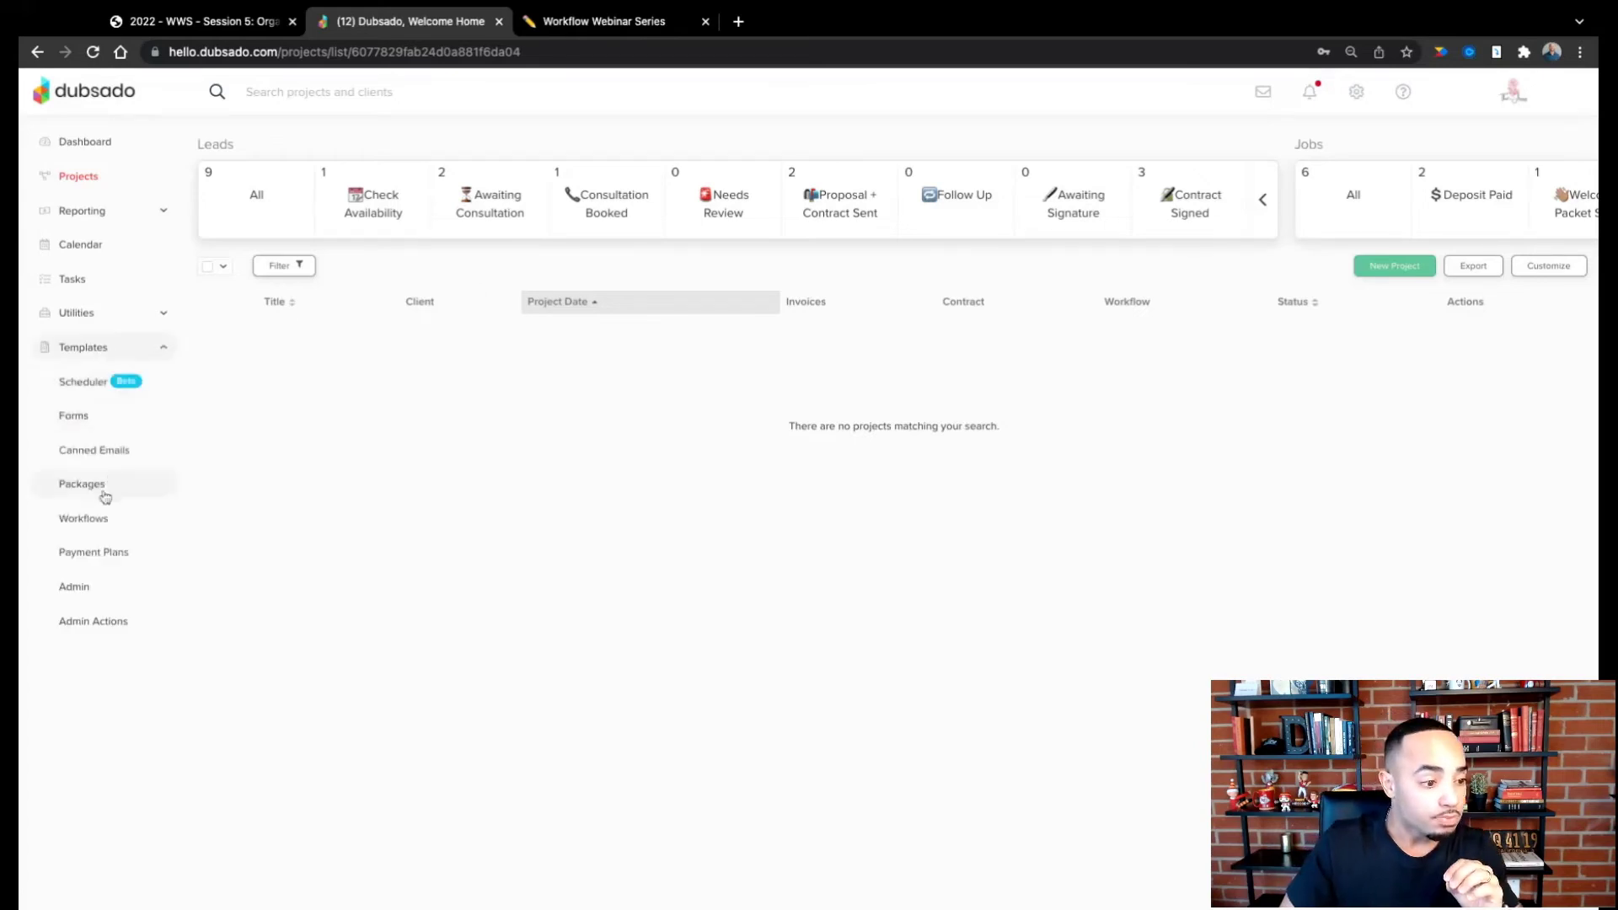
{"action": "left_click", "coordinate": [100, 517]}
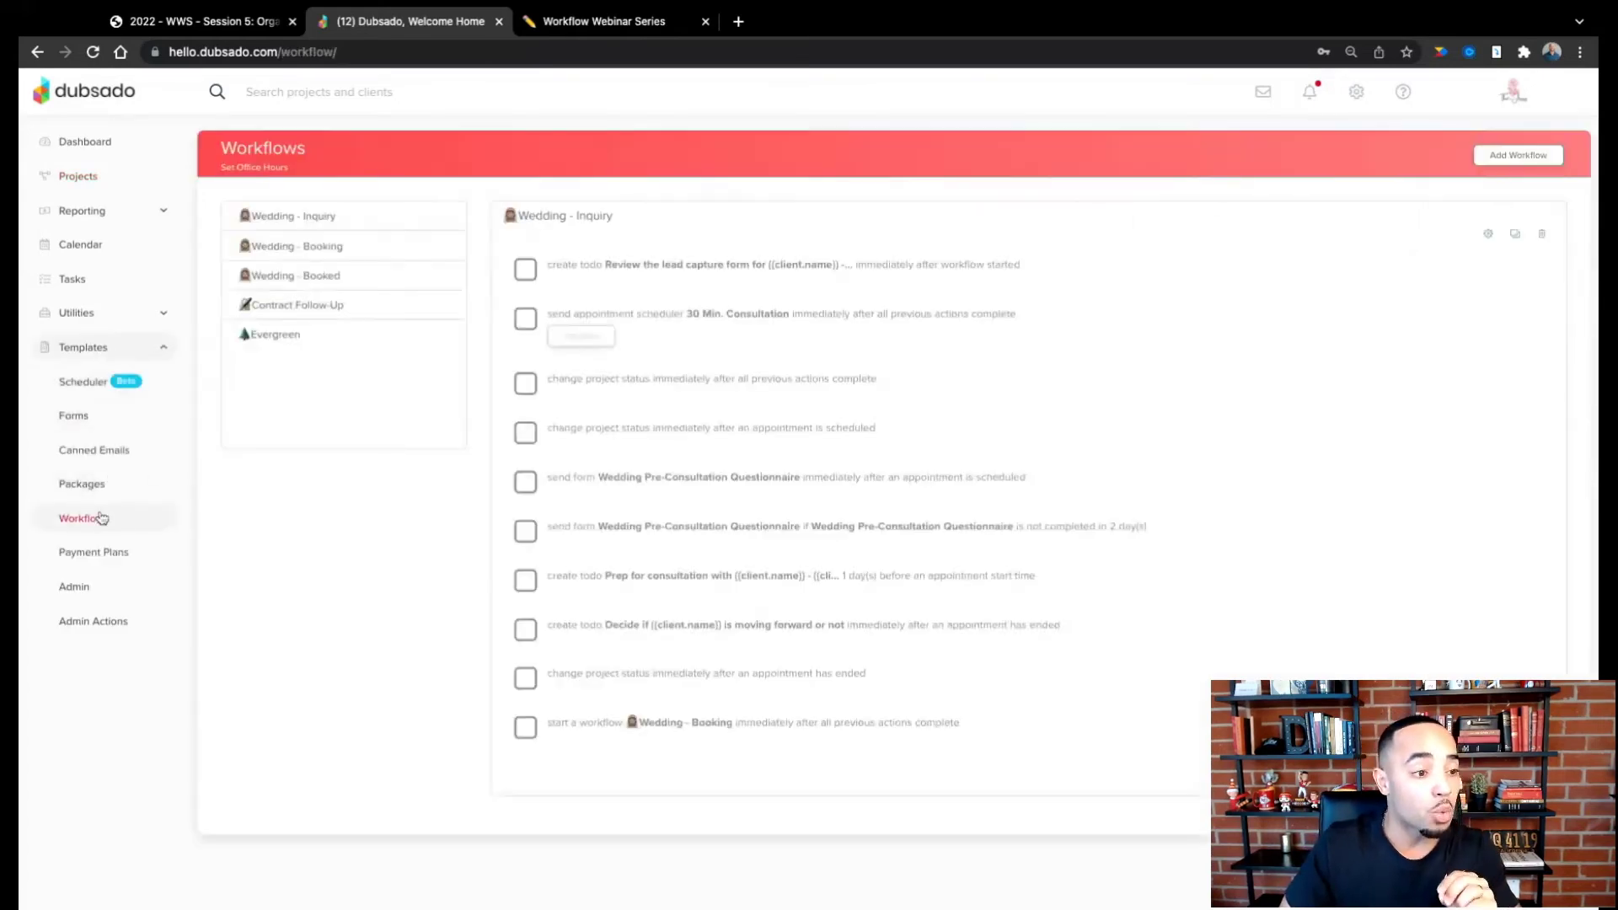
Step: Open the Wedding - Booking workflow for editing and start a new action
{"action": "left_click", "coordinate": [330, 246]}
{"action": "left_click", "coordinate": [1489, 233]}
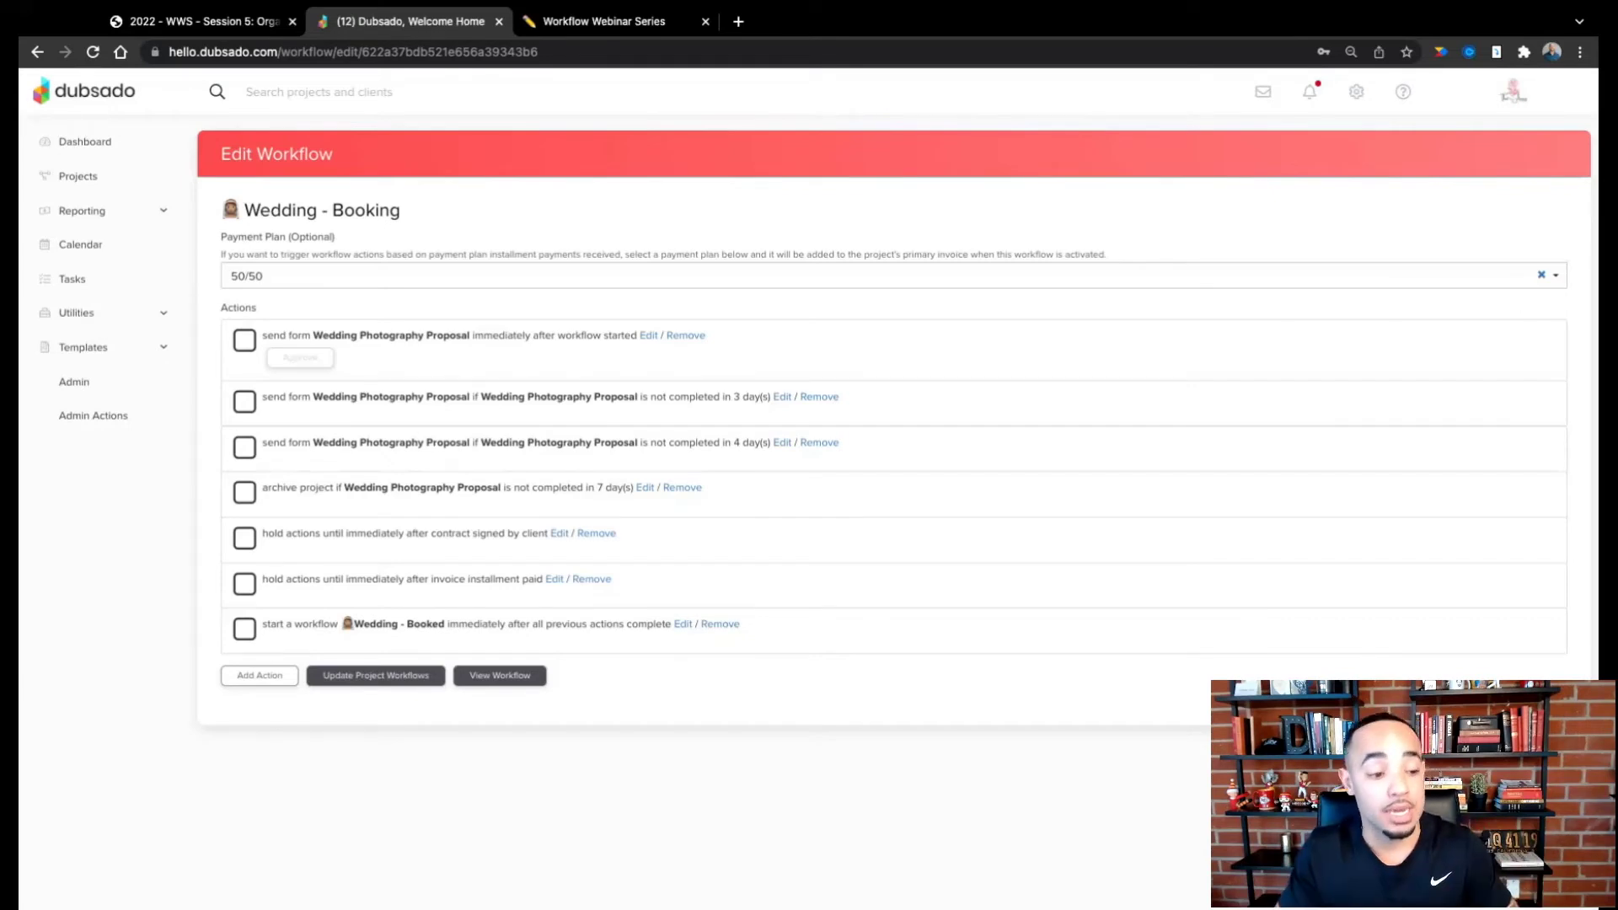
{"action": "left_click", "coordinate": [260, 675]}
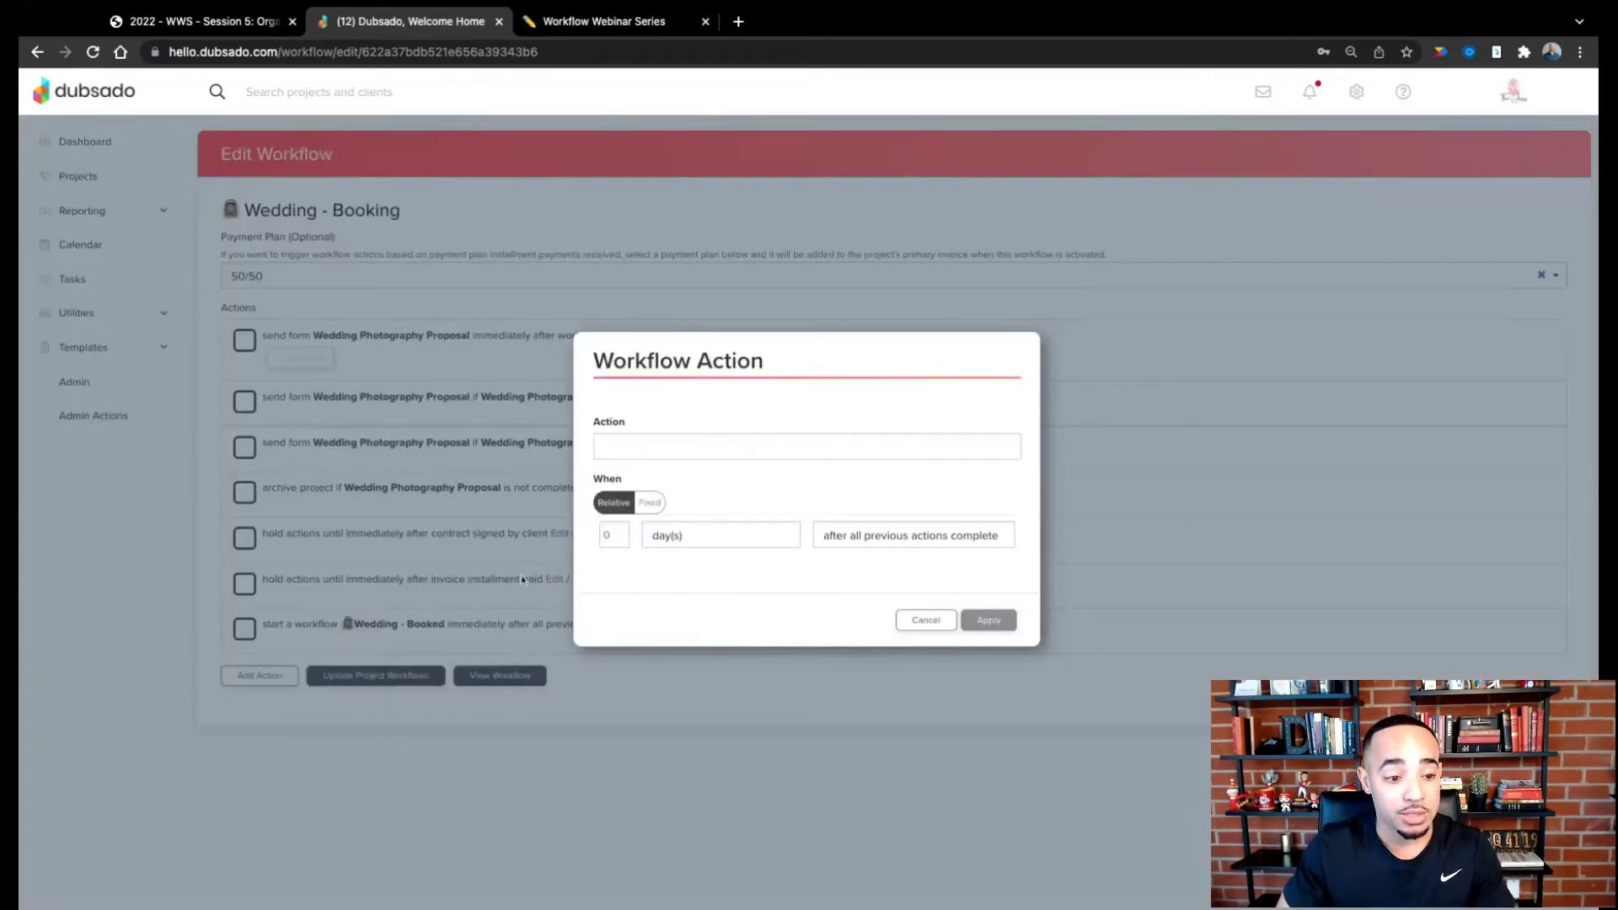
Step: Add a Change Project Status action to Proposal + Contract Sent and move it to second place
{"action": "left_click", "coordinate": [719, 456]}
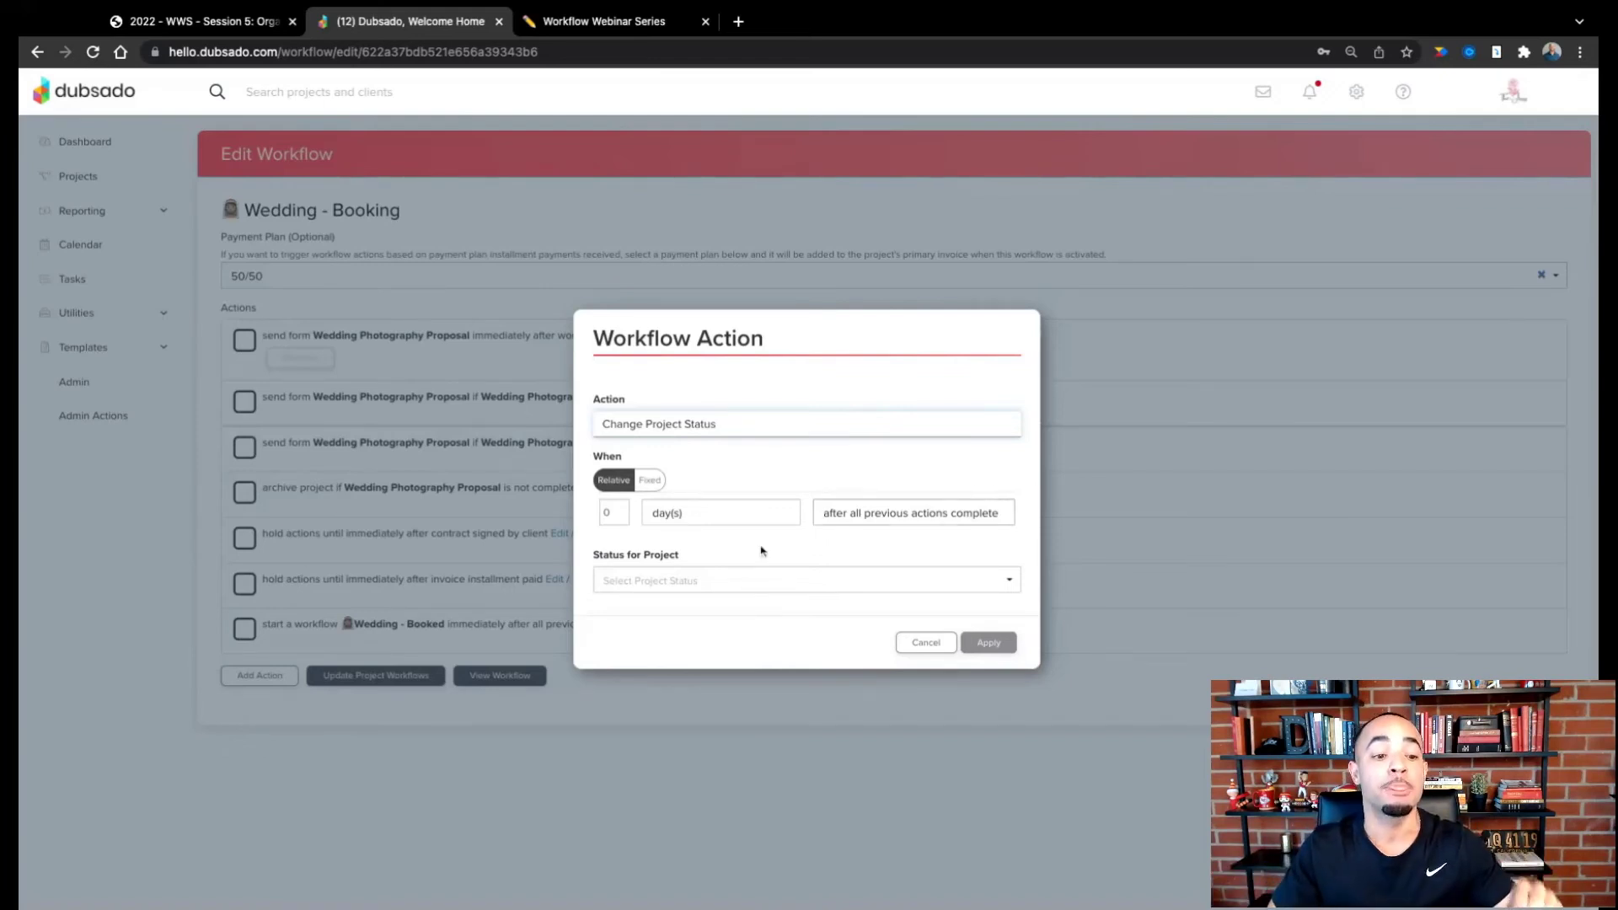
{"action": "left_click", "coordinate": [719, 583]}
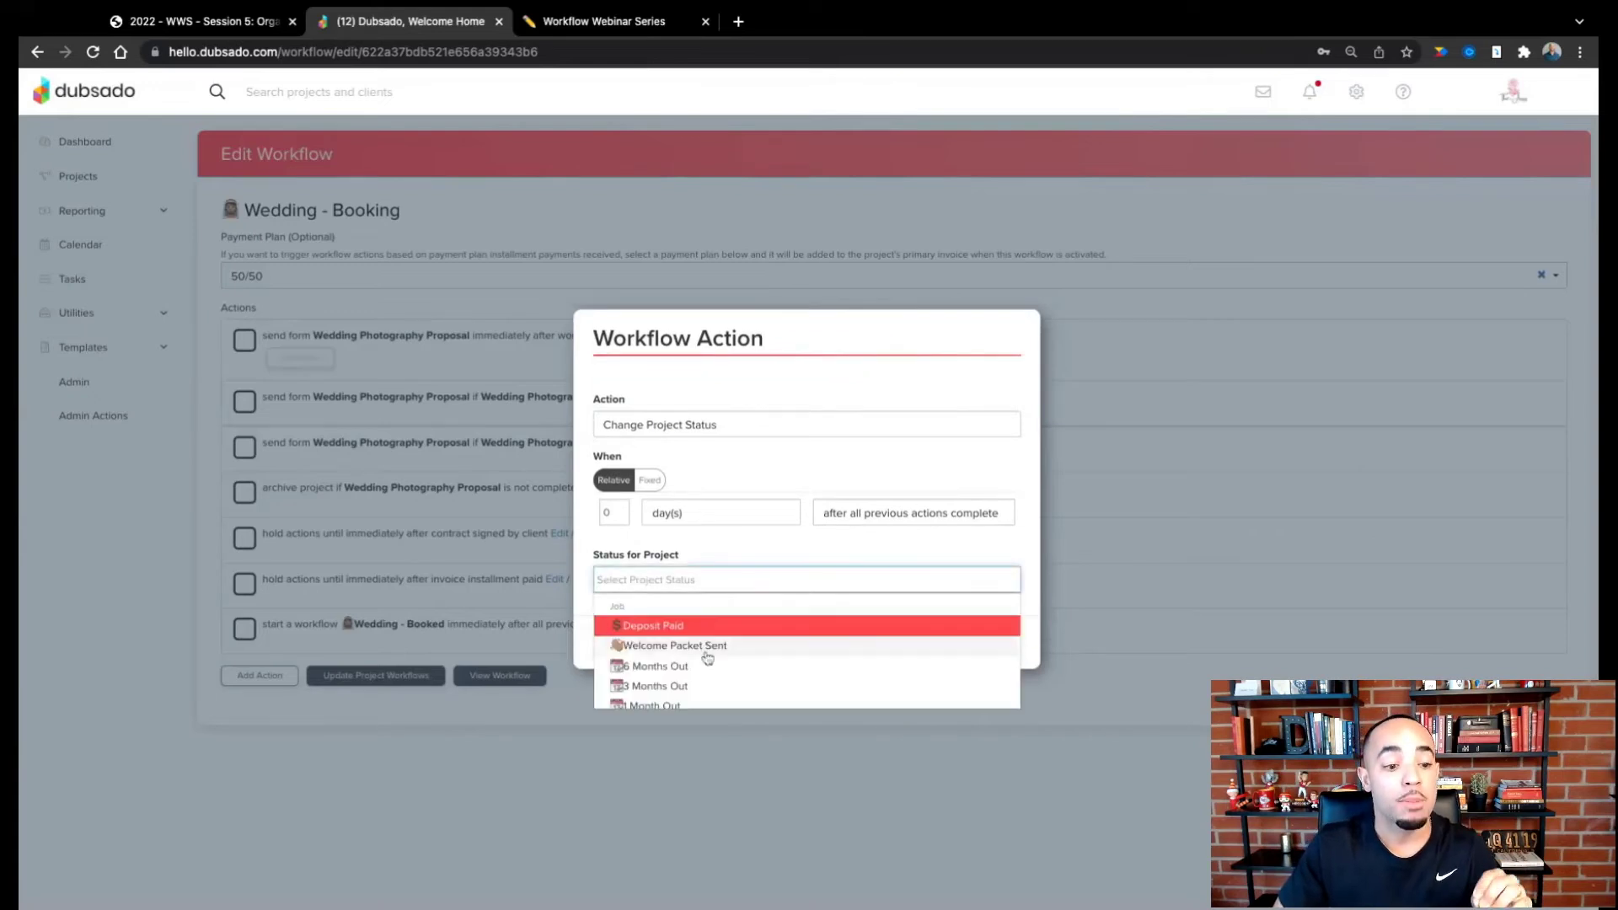
{"action": "scroll", "coordinate": [713, 649], "scroll_direction": "down", "scroll_amount": 5}
{"action": "scroll", "coordinate": [708, 657], "scroll_direction": "down", "scroll_amount": 4}
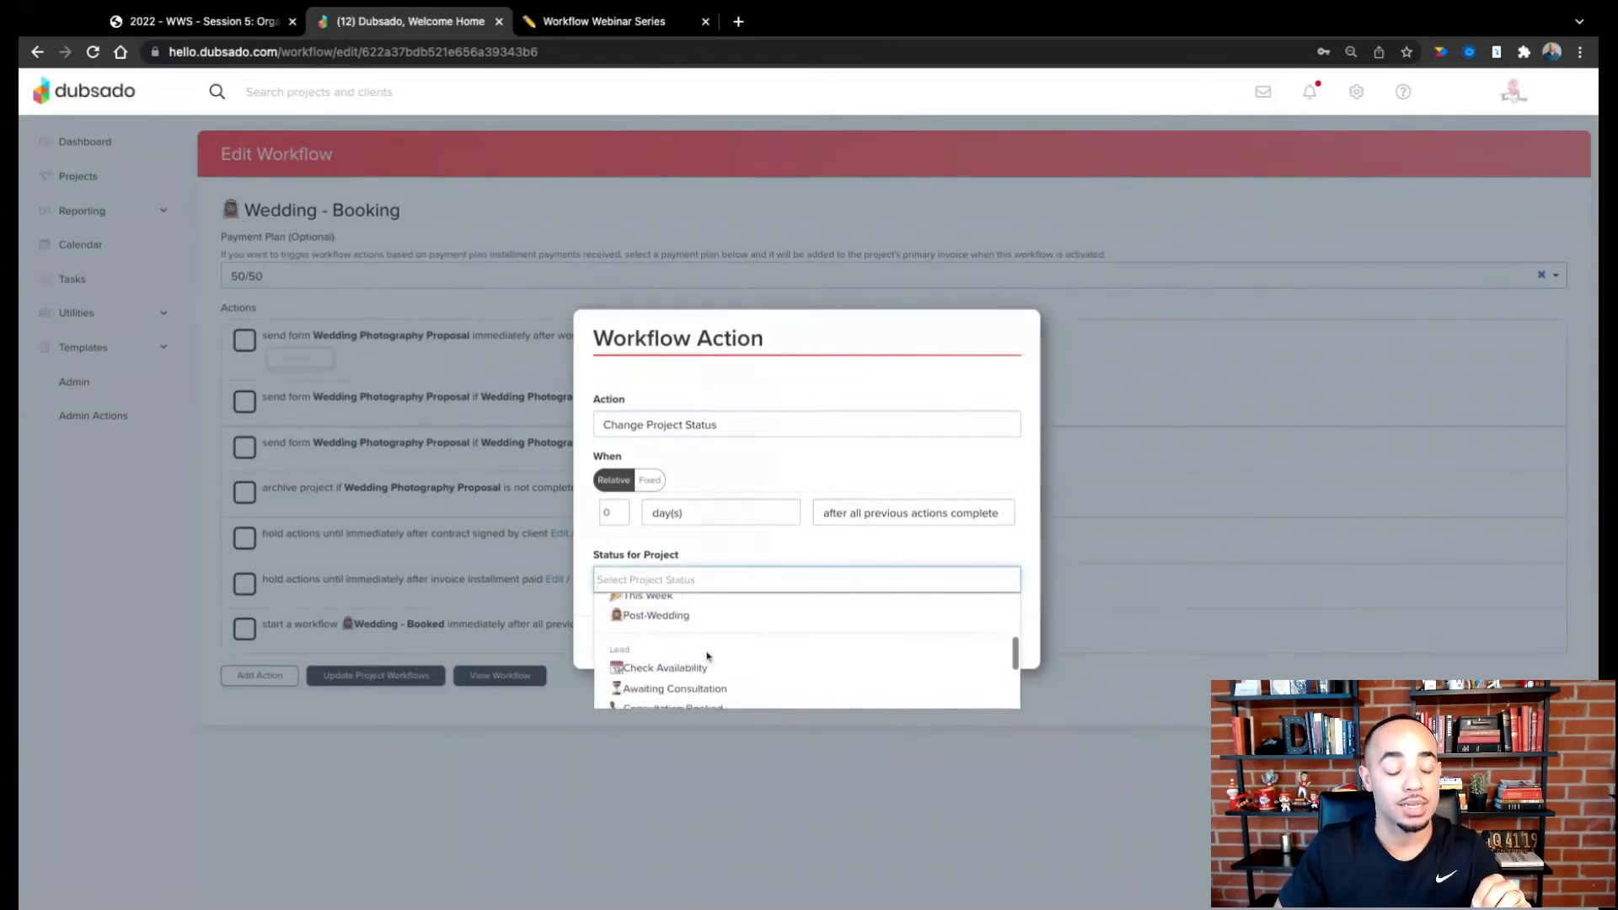
{"action": "left_click", "coordinate": [706, 685]}
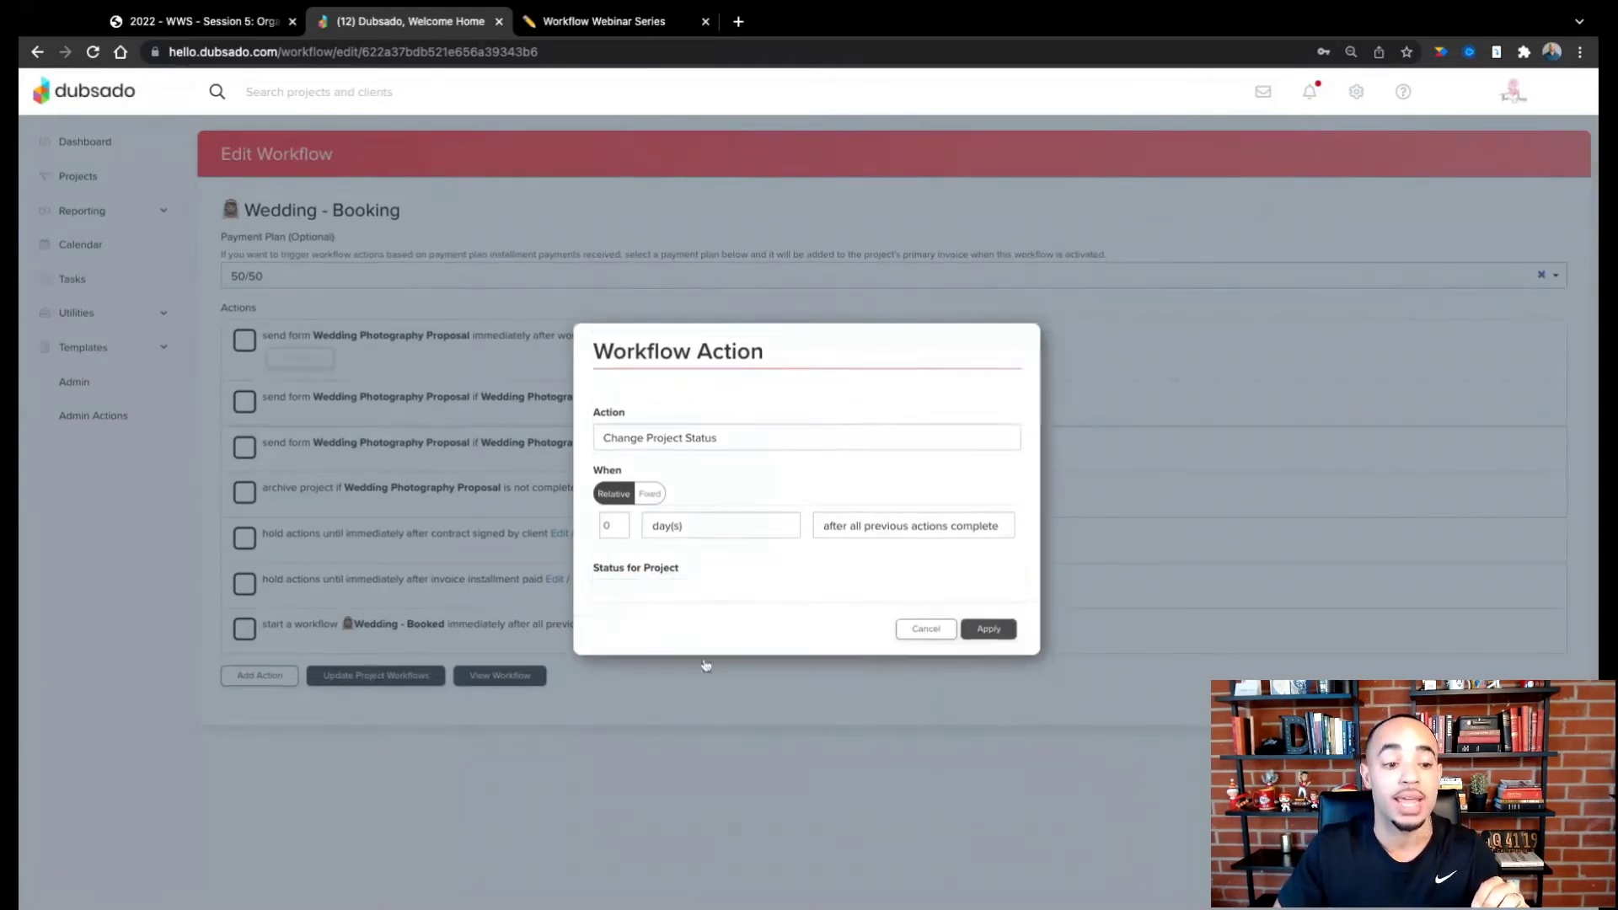
{"action": "left_click", "coordinate": [983, 643]}
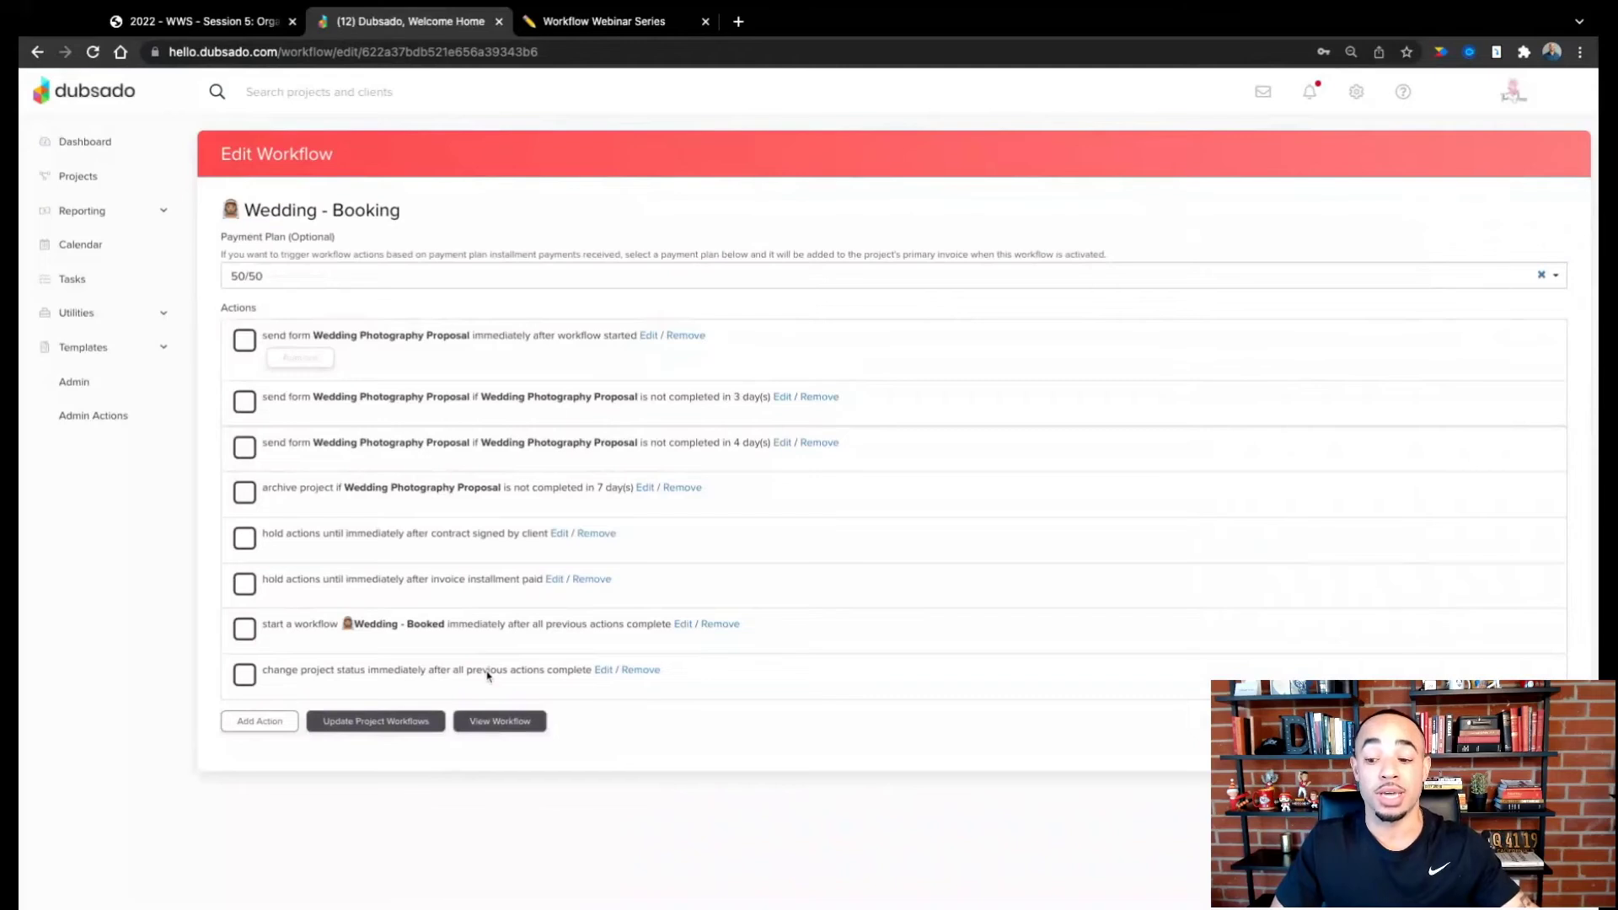
{"action": "left_click_drag", "start_coordinate": [486, 676], "coordinate": [487, 396]}
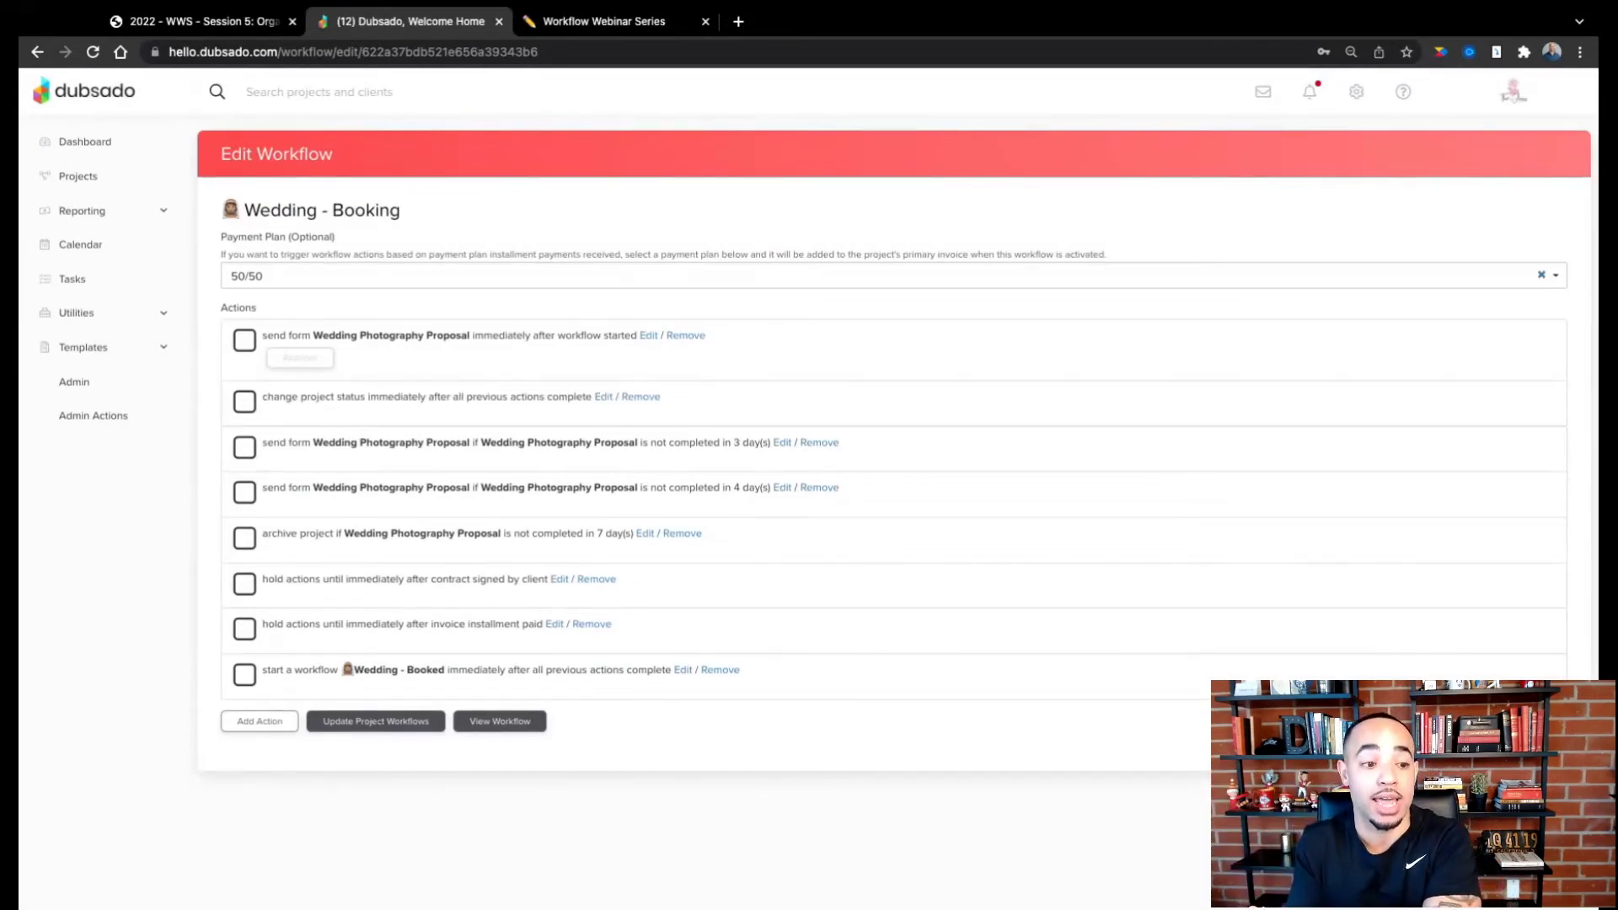
Step: Glance at the workshop slides, then show every Leads status on Dubsado's Projects page
{"action": "left_click", "coordinate": [219, 25]}
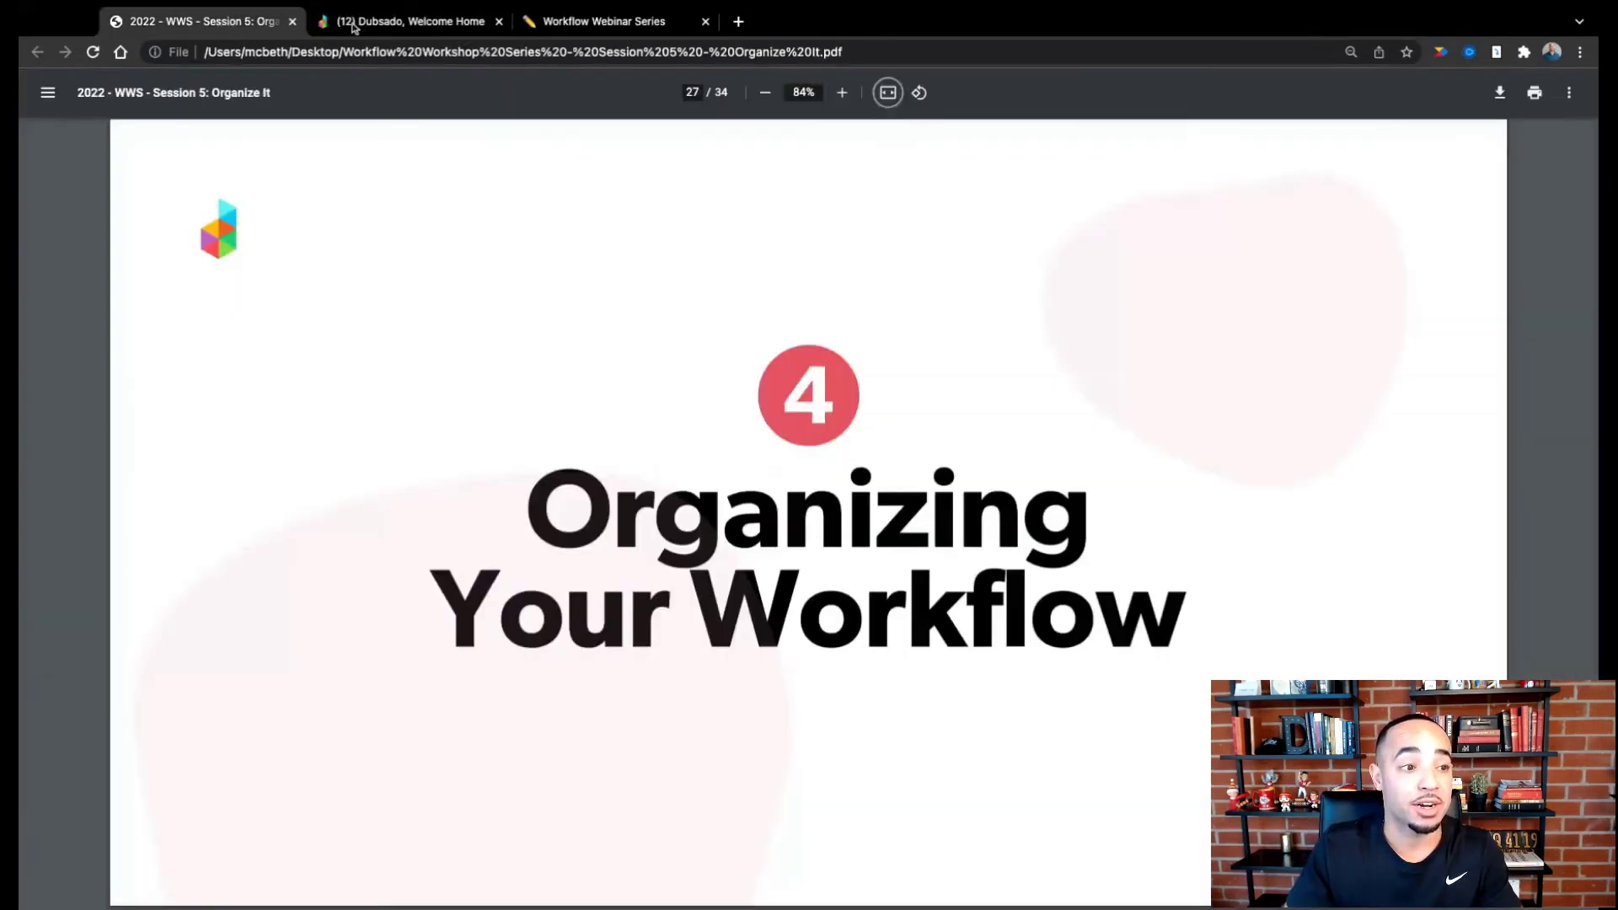
{"action": "left_click", "coordinate": [407, 21]}
{"action": "left_click", "coordinate": [76, 177]}
{"action": "left_click", "coordinate": [578, 200]}
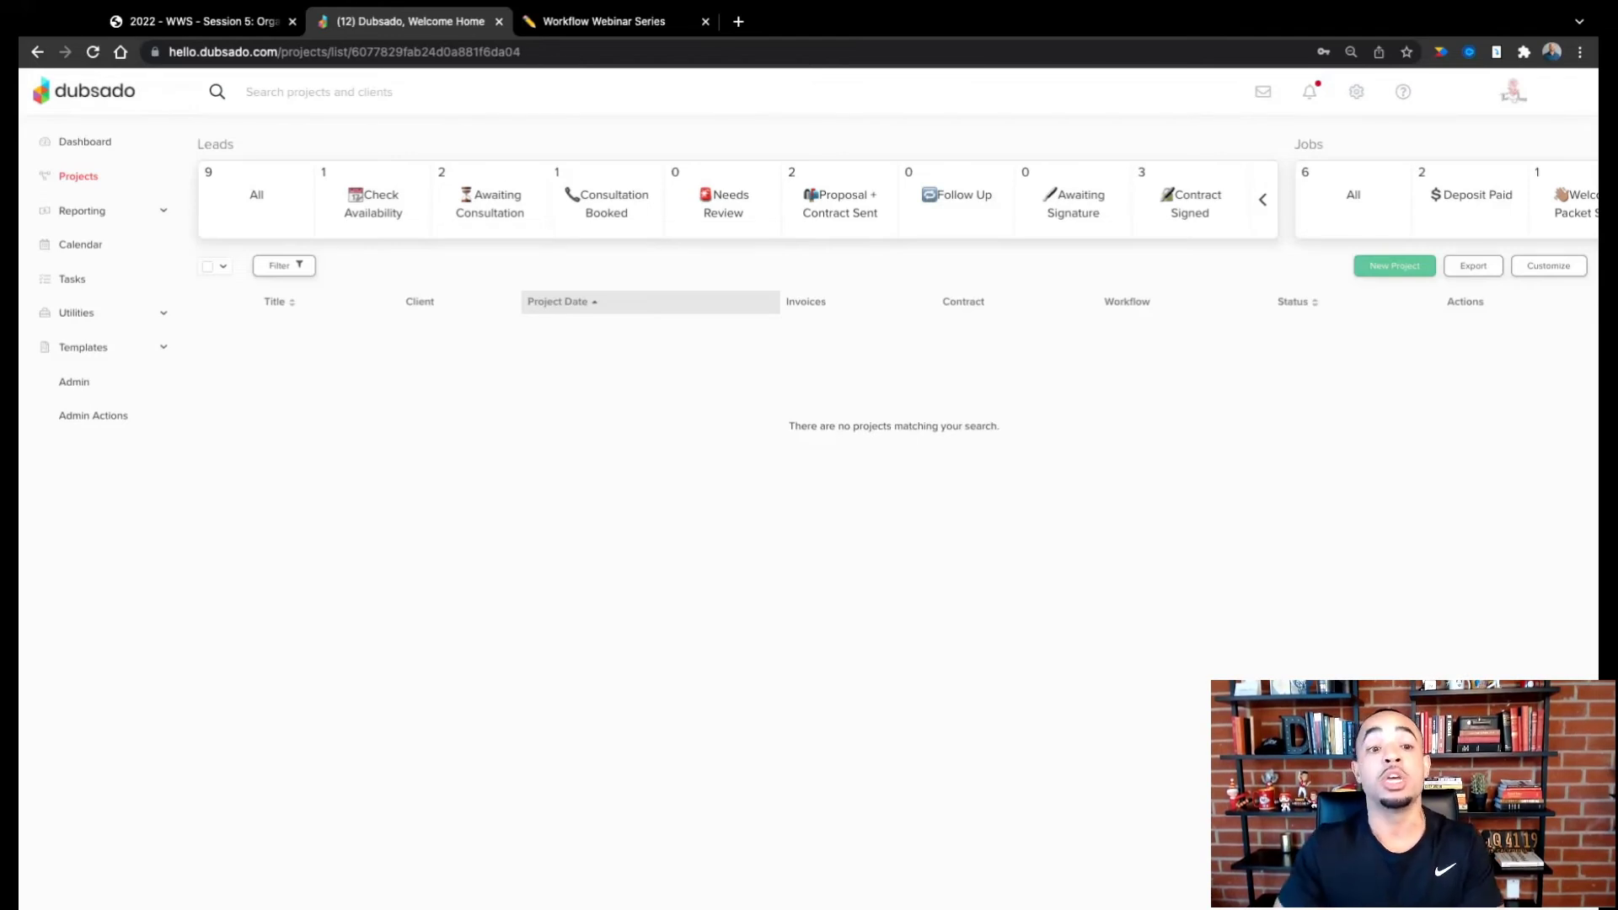
Step: Reopen Wedding - Booking for editing from Templates > Workflows
{"action": "left_click", "coordinate": [99, 348]}
{"action": "left_click", "coordinate": [87, 517]}
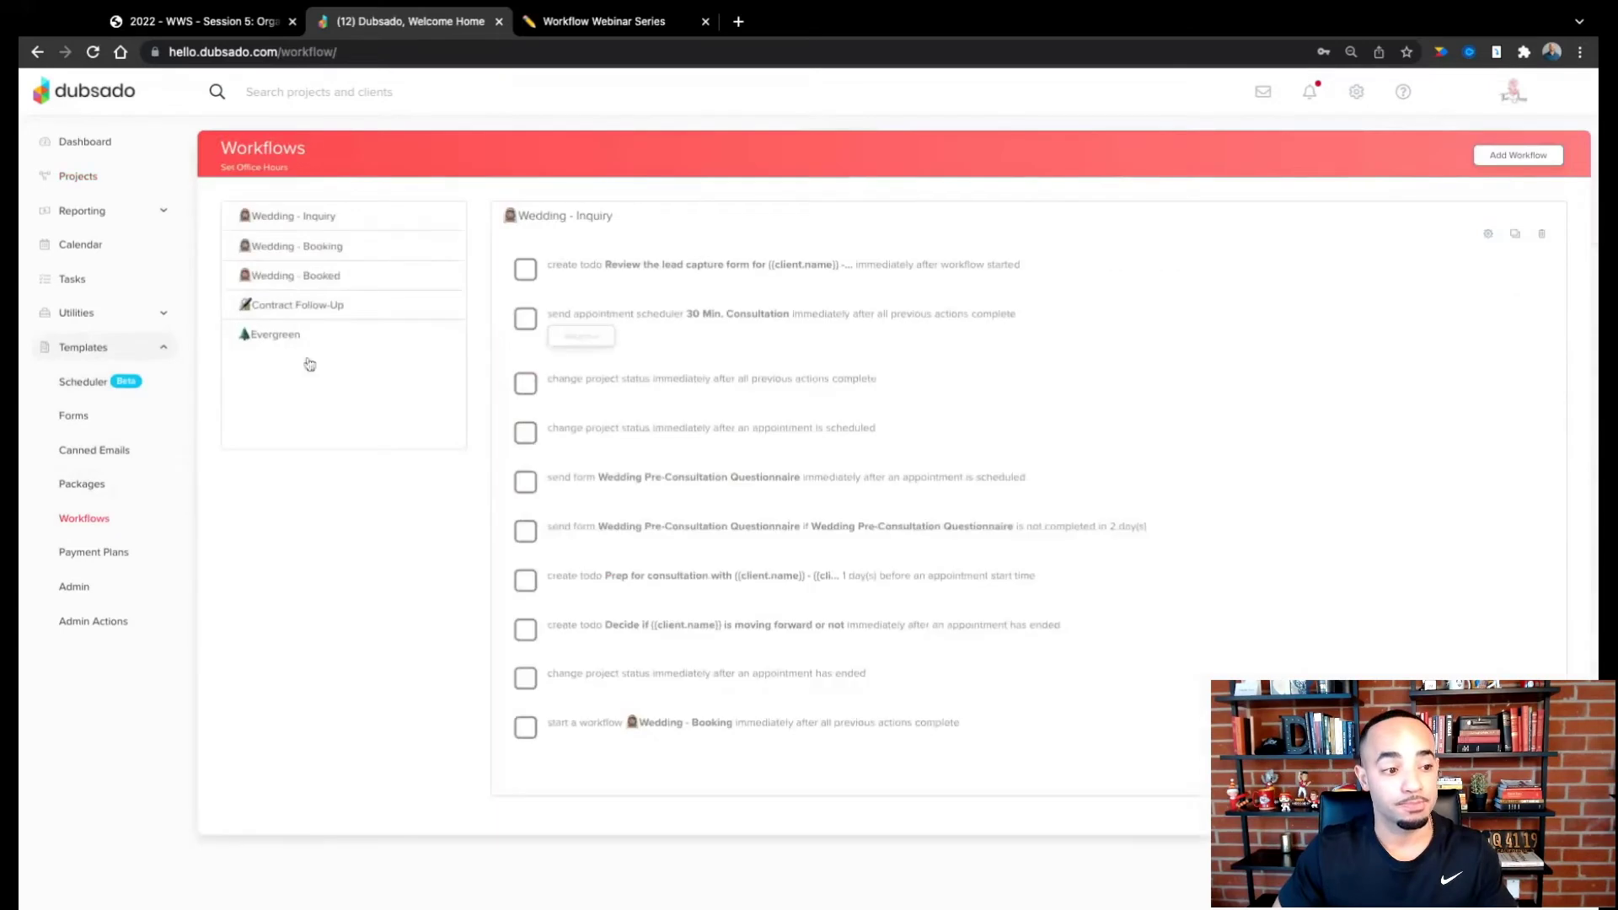
{"action": "left_click", "coordinate": [351, 249]}
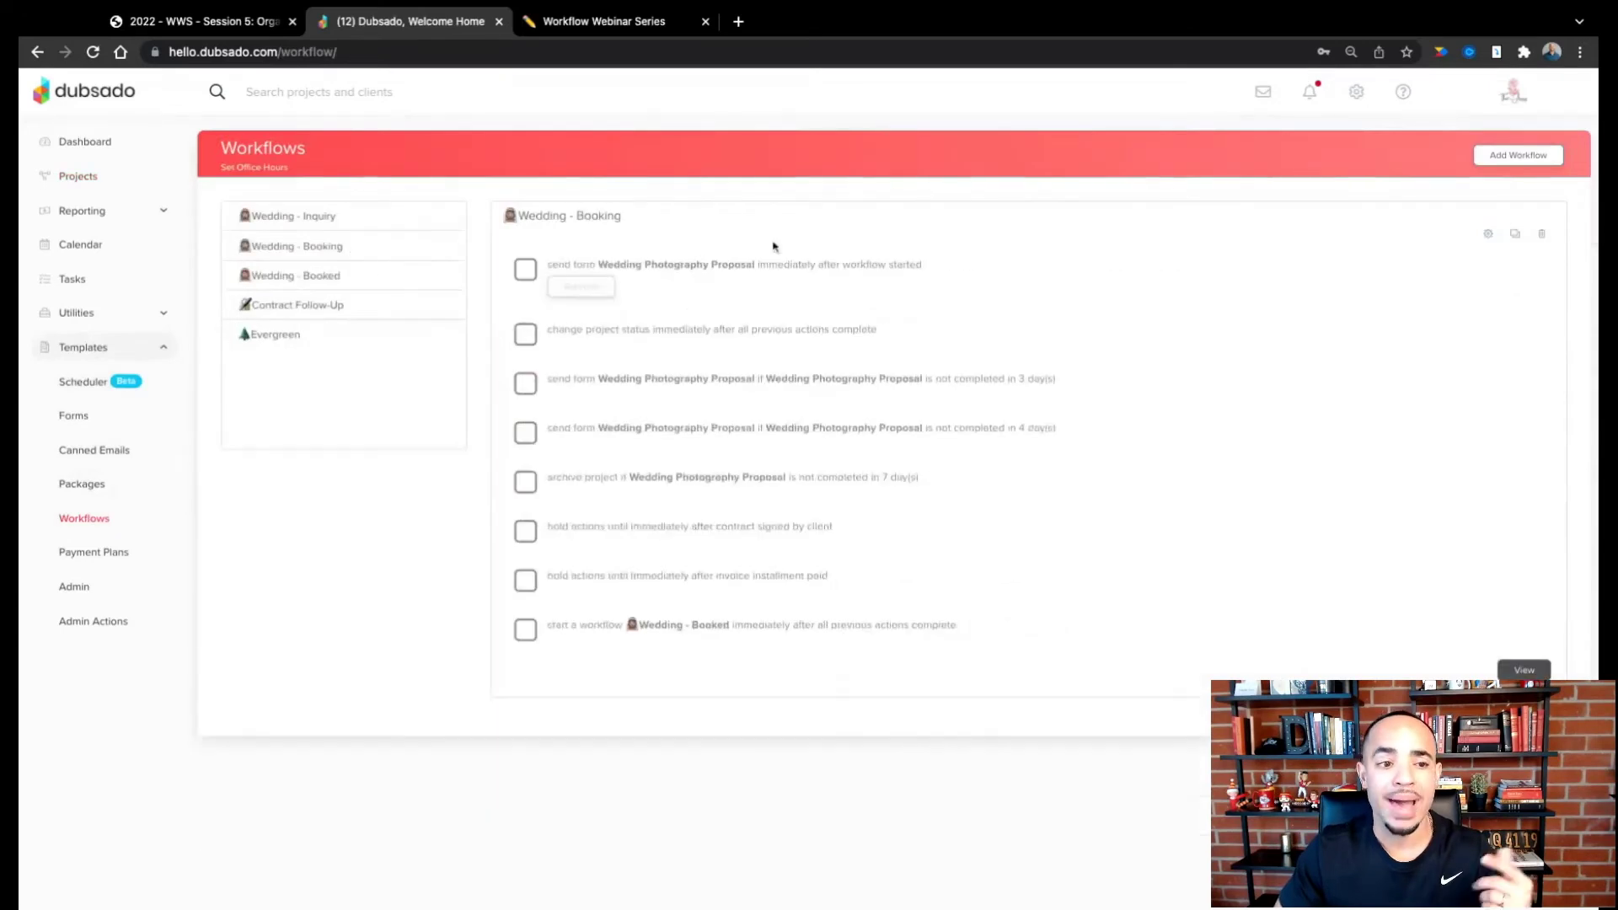
{"action": "left_click", "coordinate": [1489, 235]}
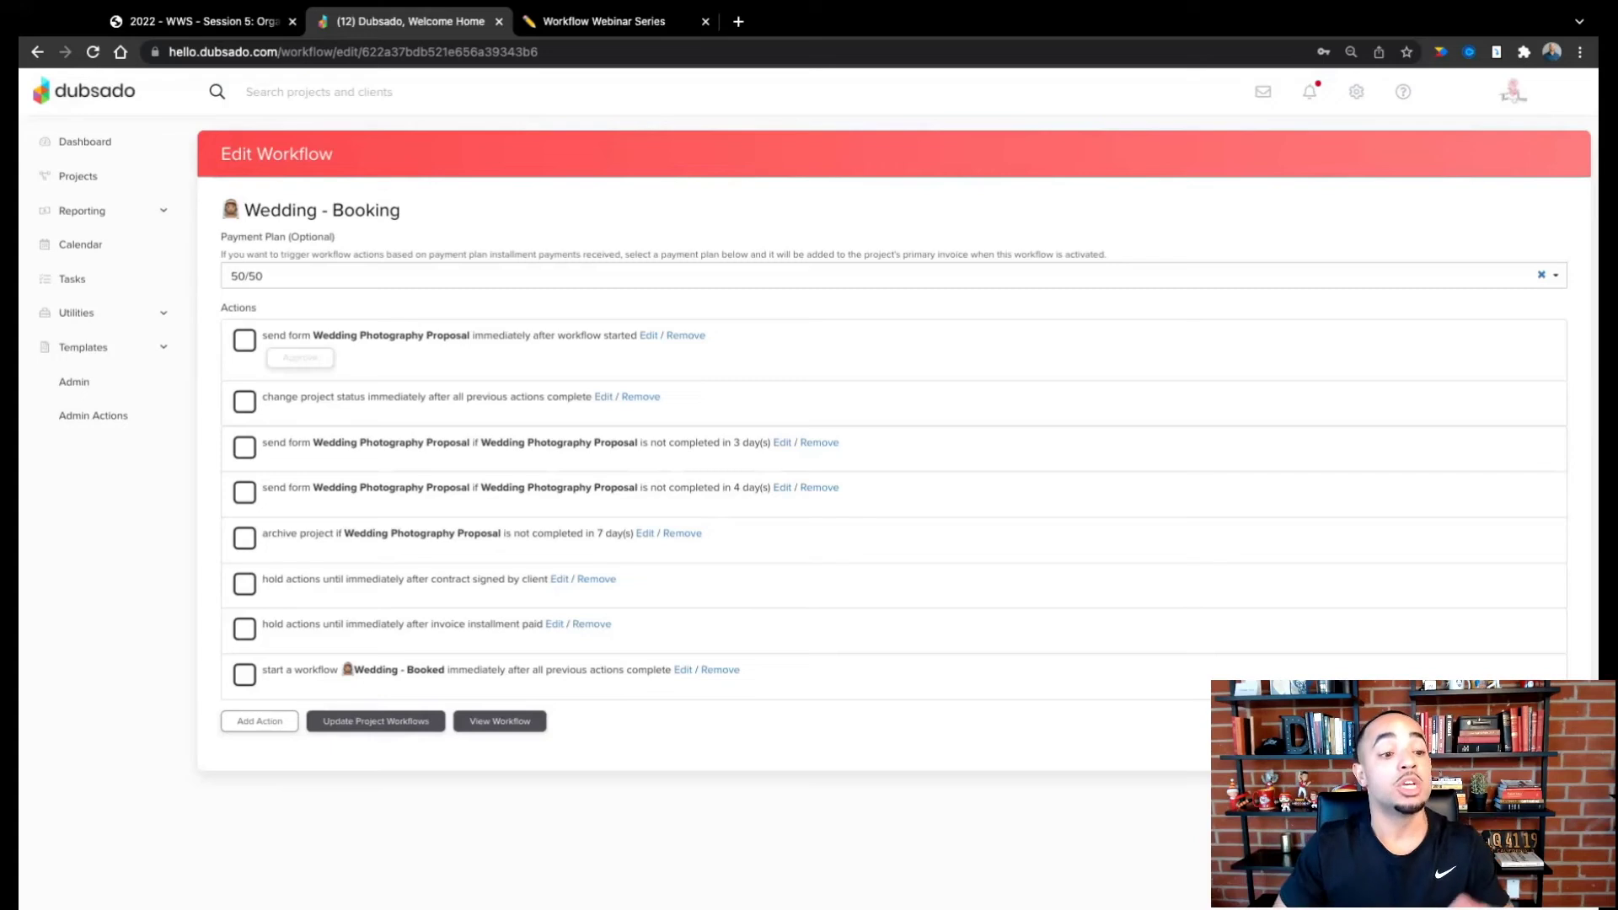
Step: Start a status-change action triggered 3 days after the Wedding Photography Proposal isn't completed
{"action": "left_click", "coordinate": [260, 722]}
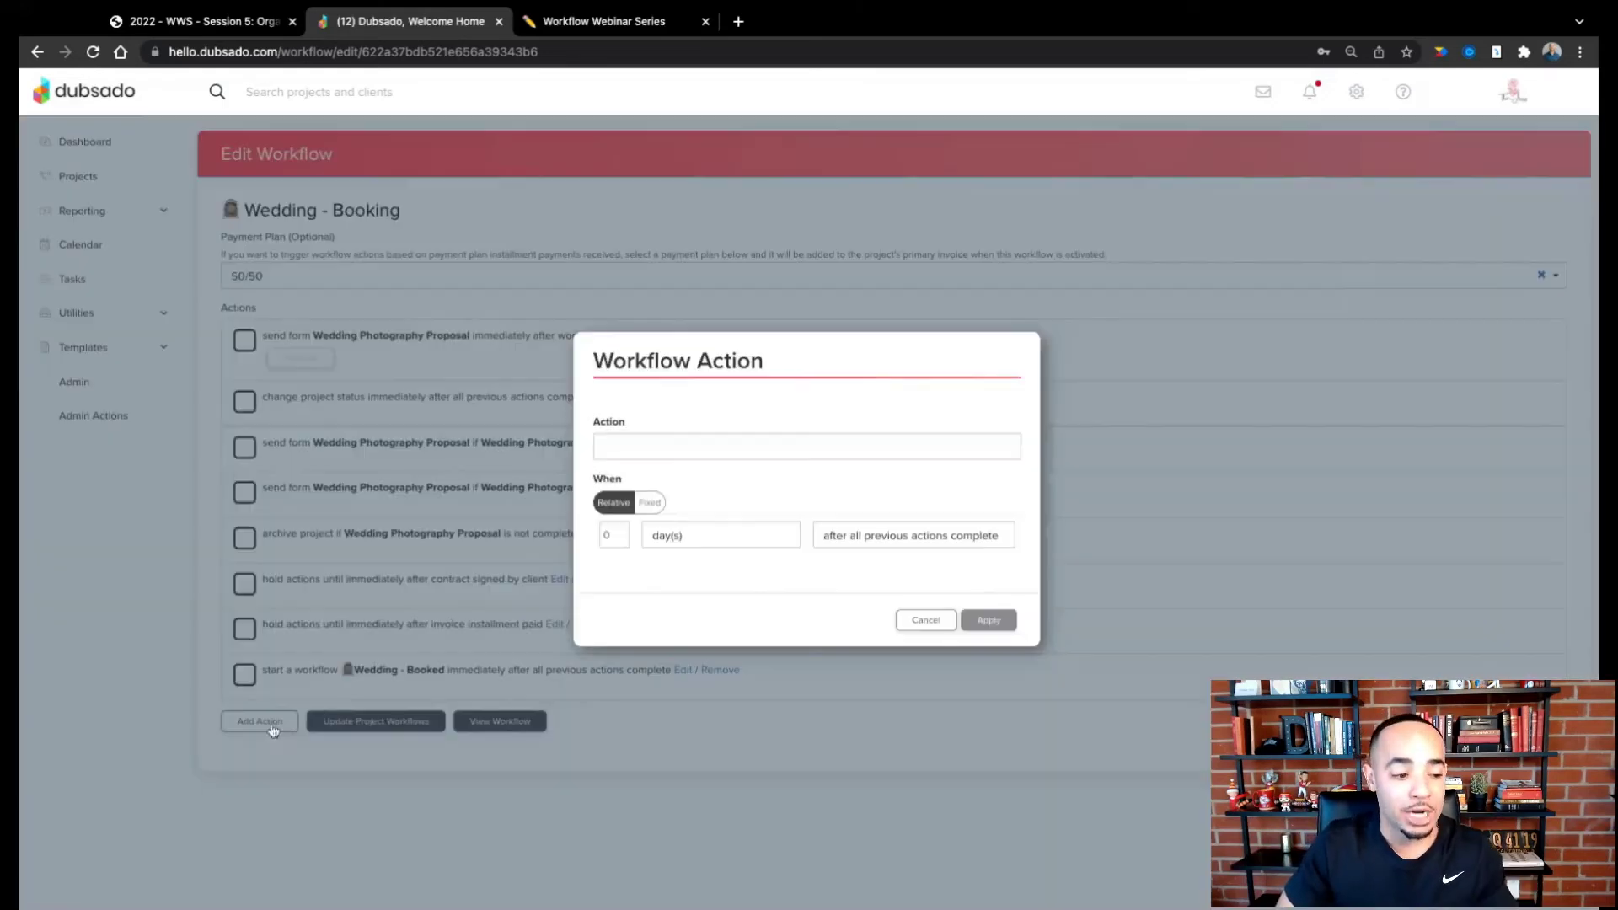
{"action": "left_click", "coordinate": [751, 451]}
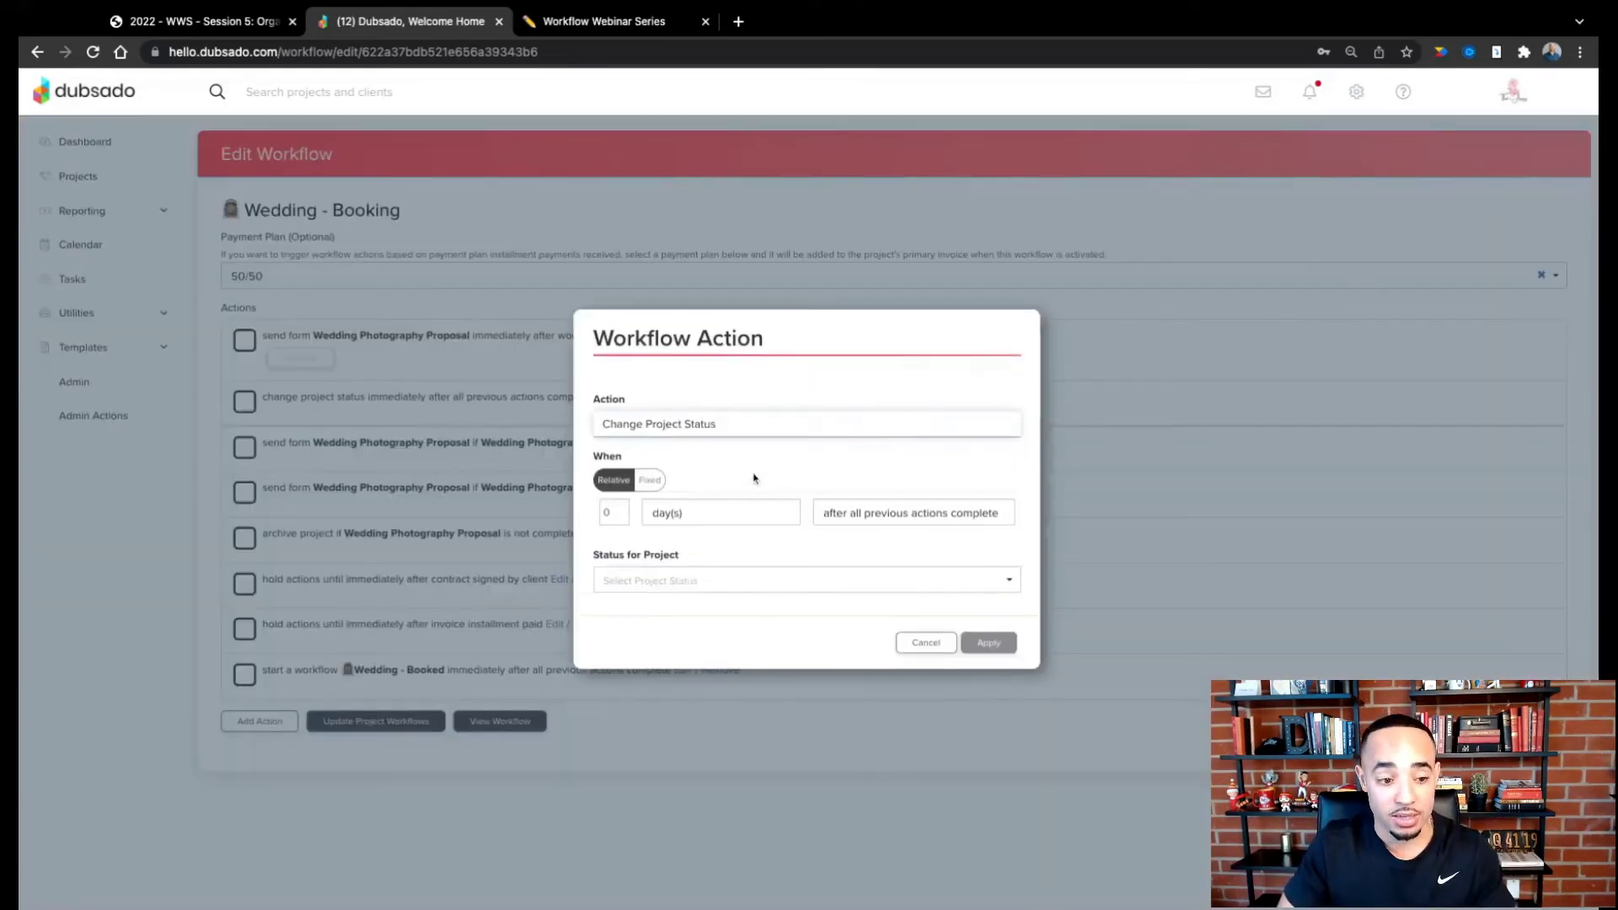
{"action": "left_click", "coordinate": [620, 510]}
{"action": "left_click", "coordinate": [619, 509]}
{"action": "left_click", "coordinate": [619, 509]}
{"action": "left_click", "coordinate": [854, 517]}
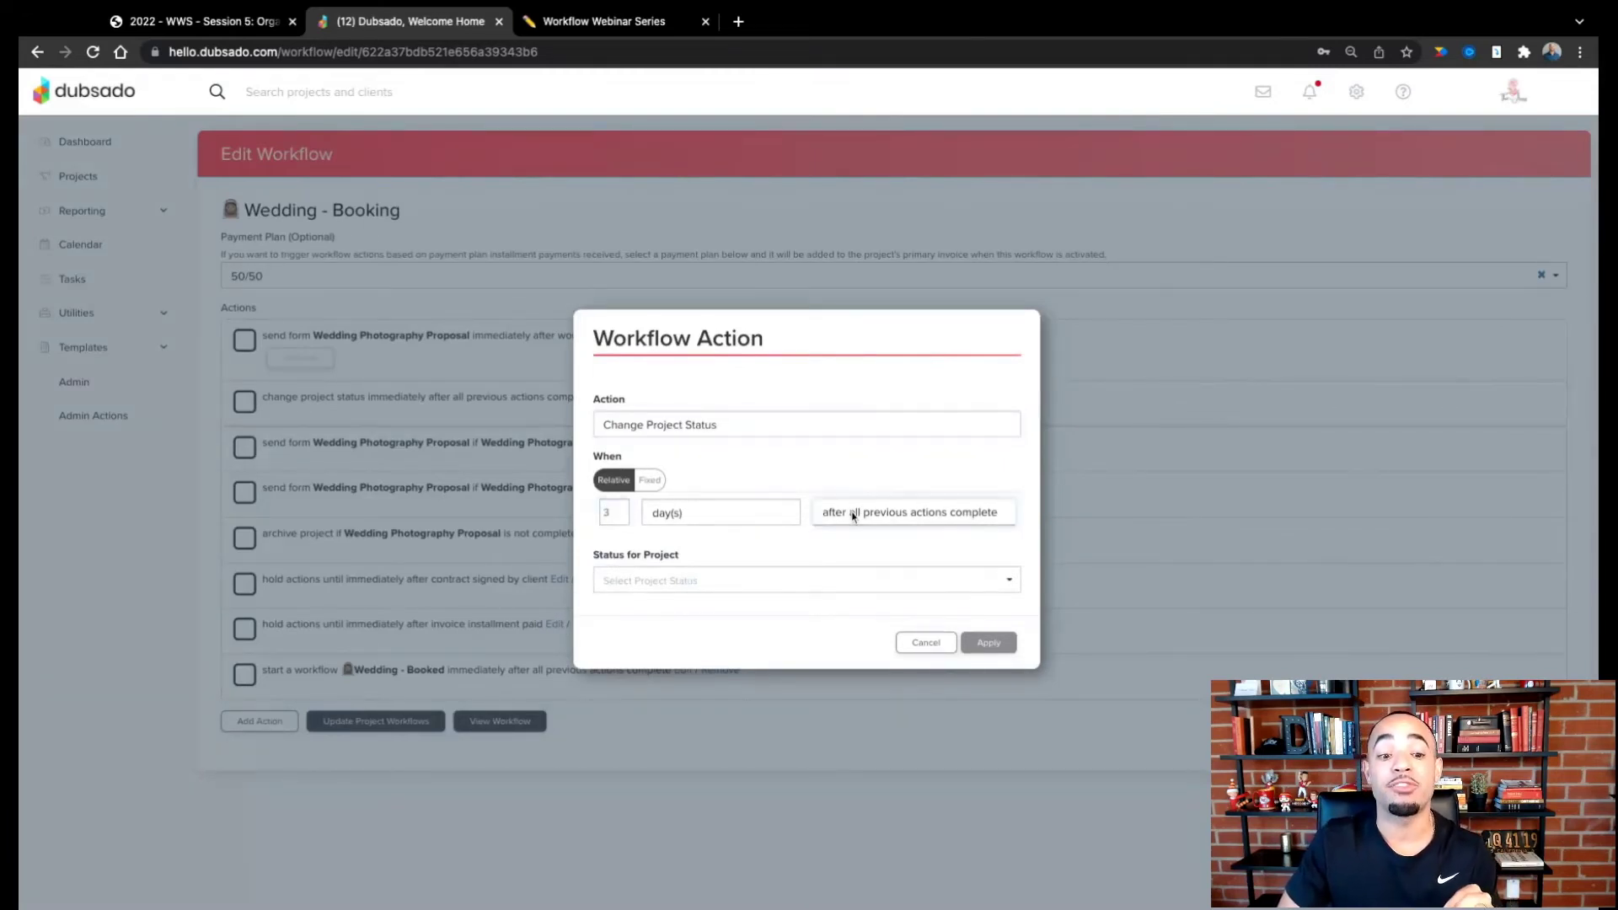
{"action": "left_click", "coordinate": [874, 527]}
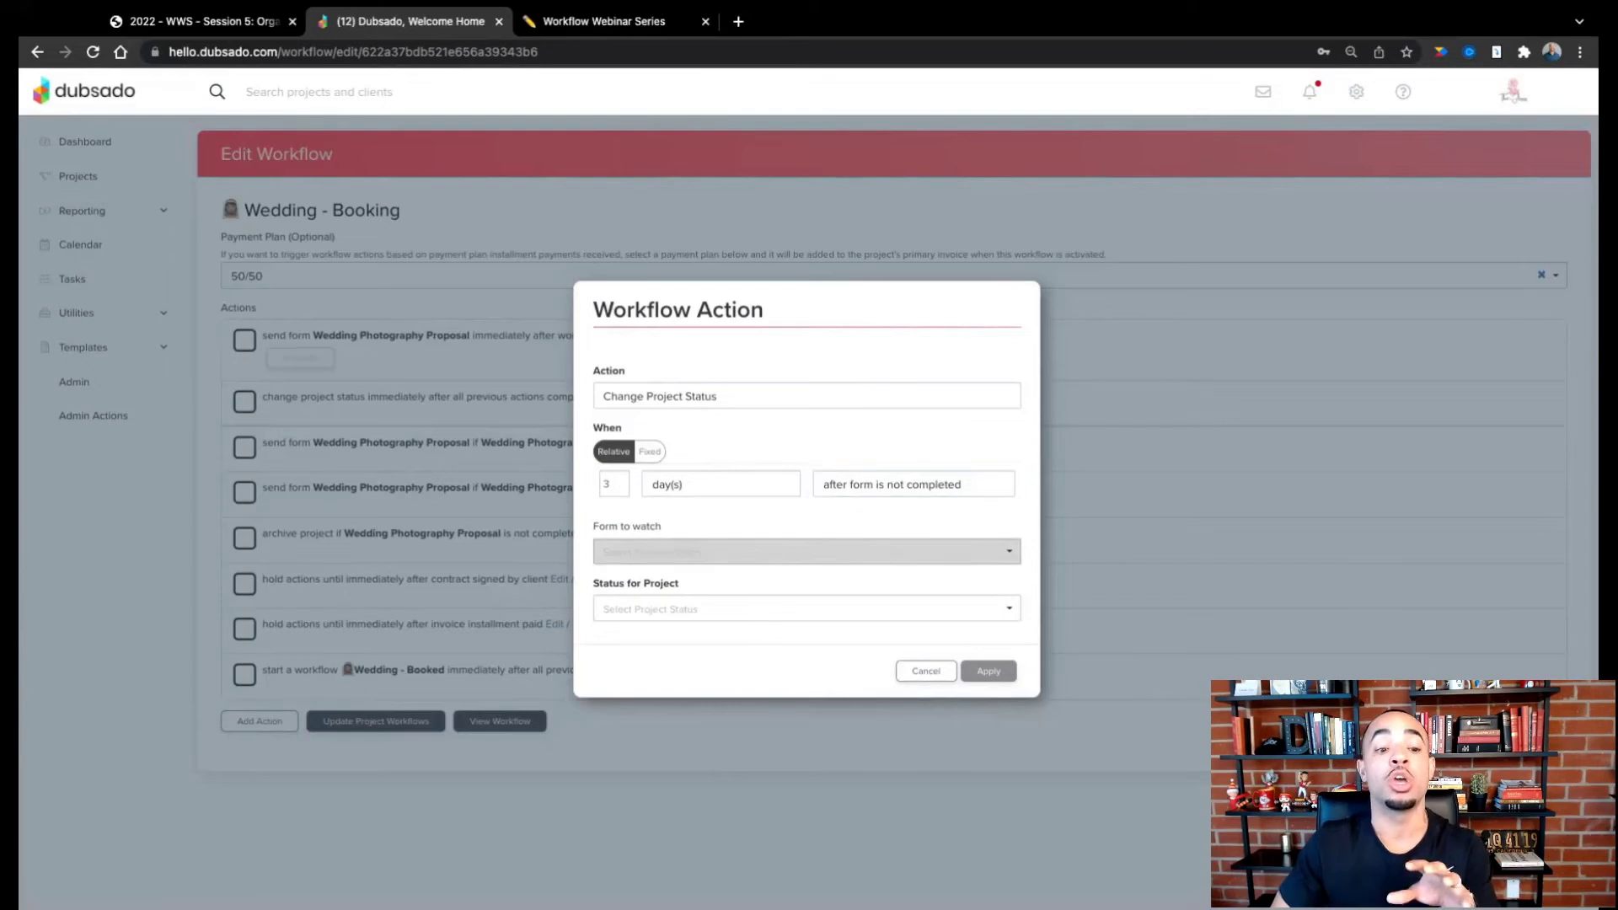
{"action": "left_click", "coordinate": [797, 553]}
{"action": "left_click", "coordinate": [785, 584]}
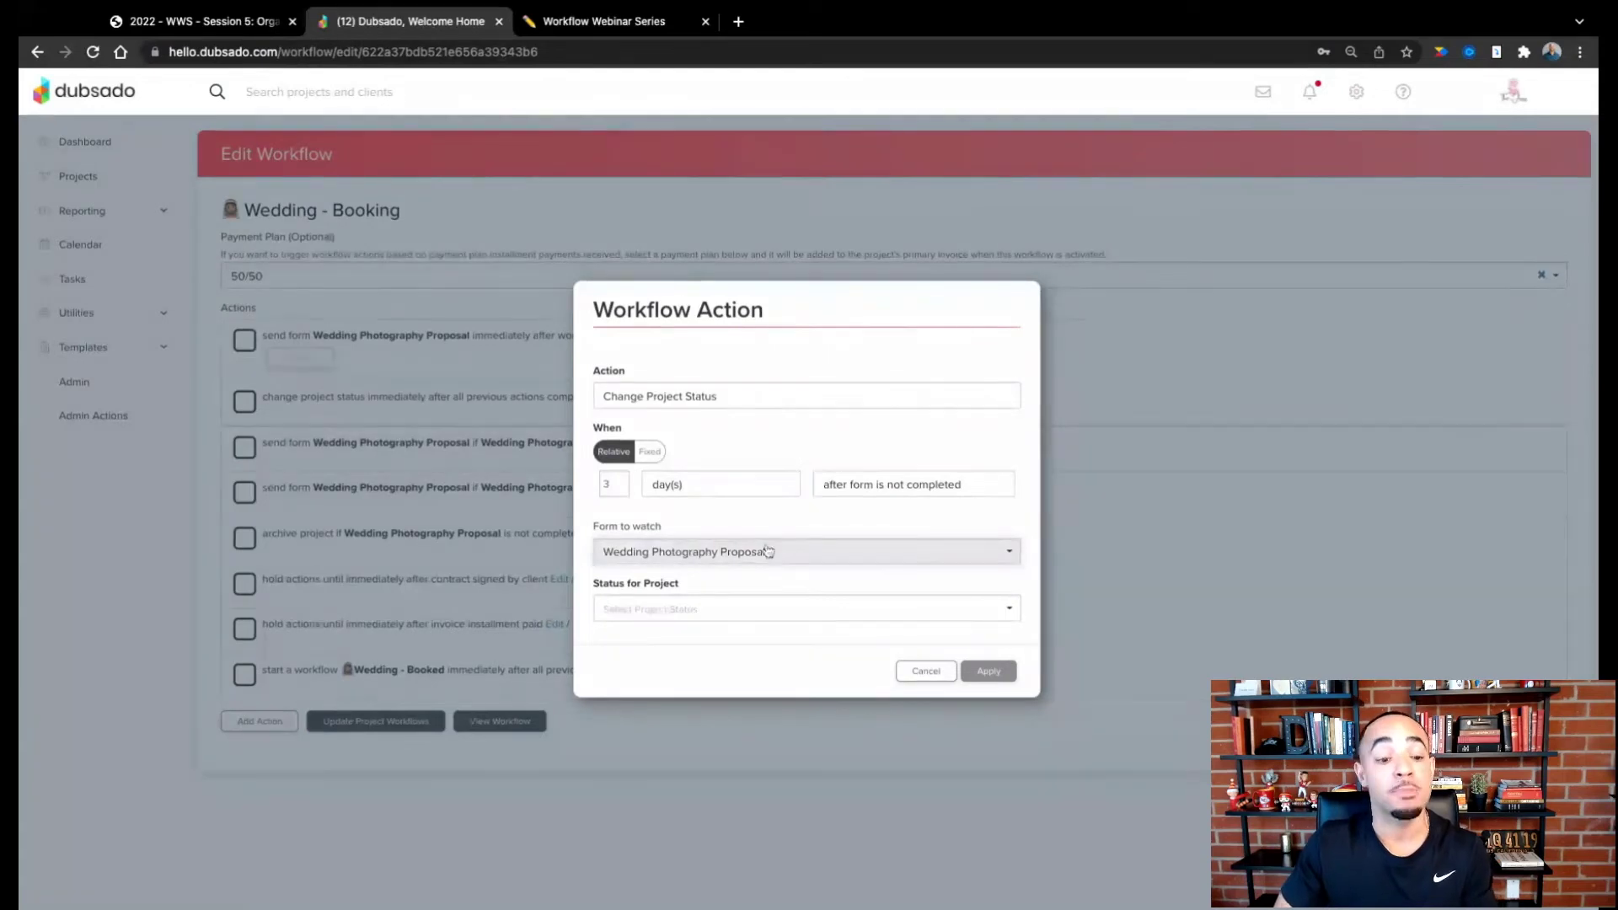
Step: Set its status to Follow Up, save it, and move it after the 3-day reminder
{"action": "left_click", "coordinate": [708, 622]}
{"action": "scroll", "coordinate": [712, 674], "scroll_direction": "down", "scroll_amount": 5}
{"action": "scroll", "coordinate": [712, 678], "scroll_direction": "down", "scroll_amount": 3}
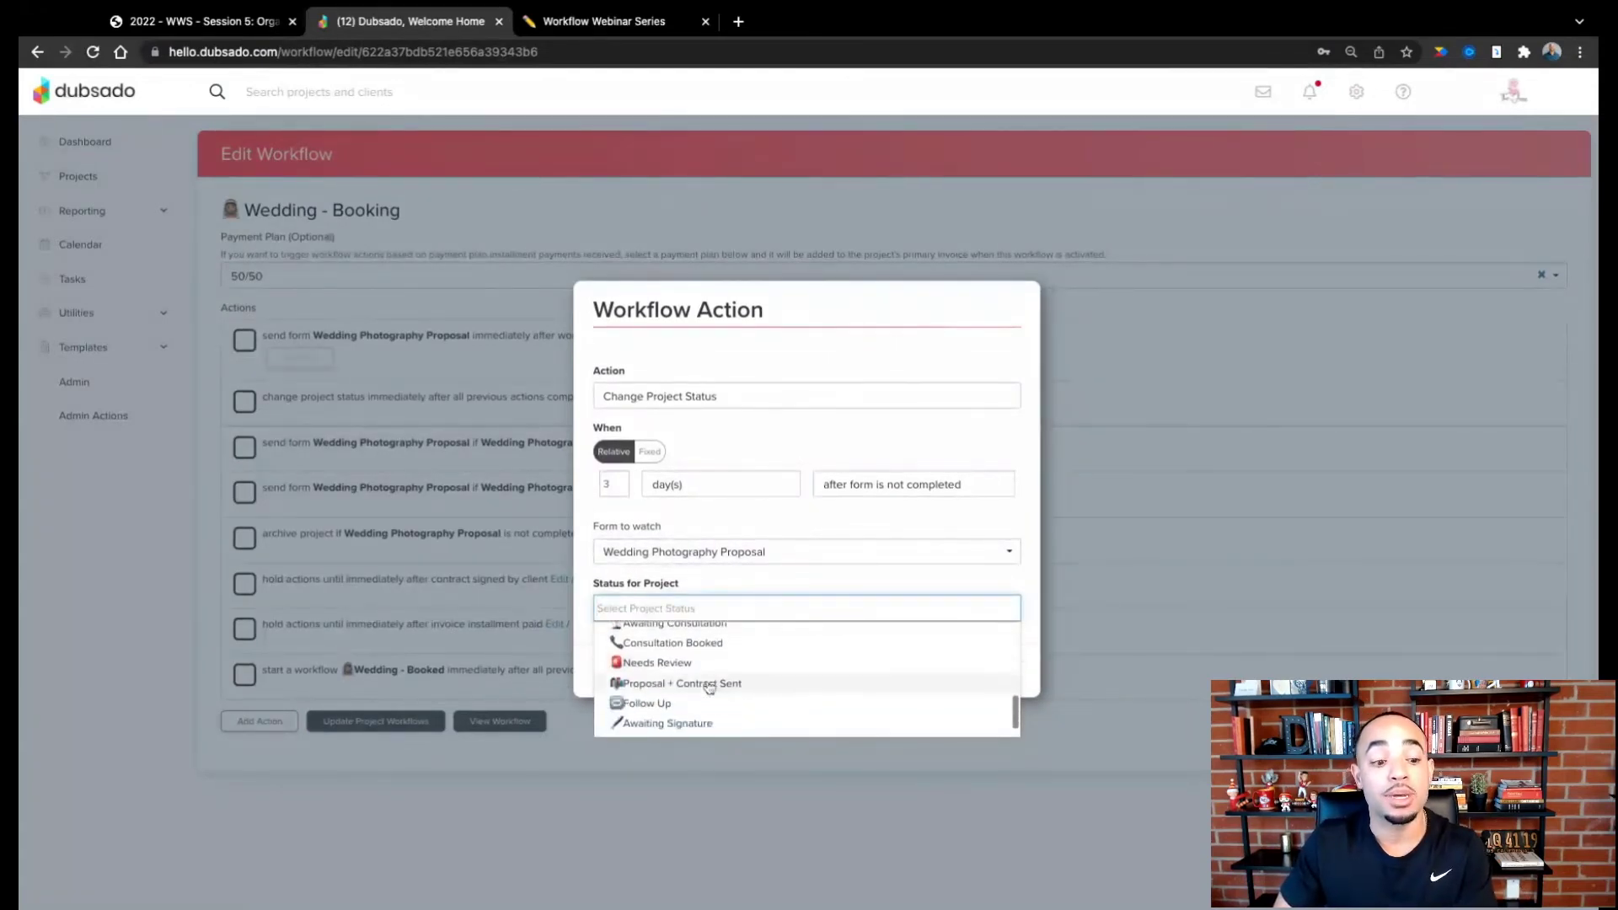
{"action": "left_click", "coordinate": [692, 705]}
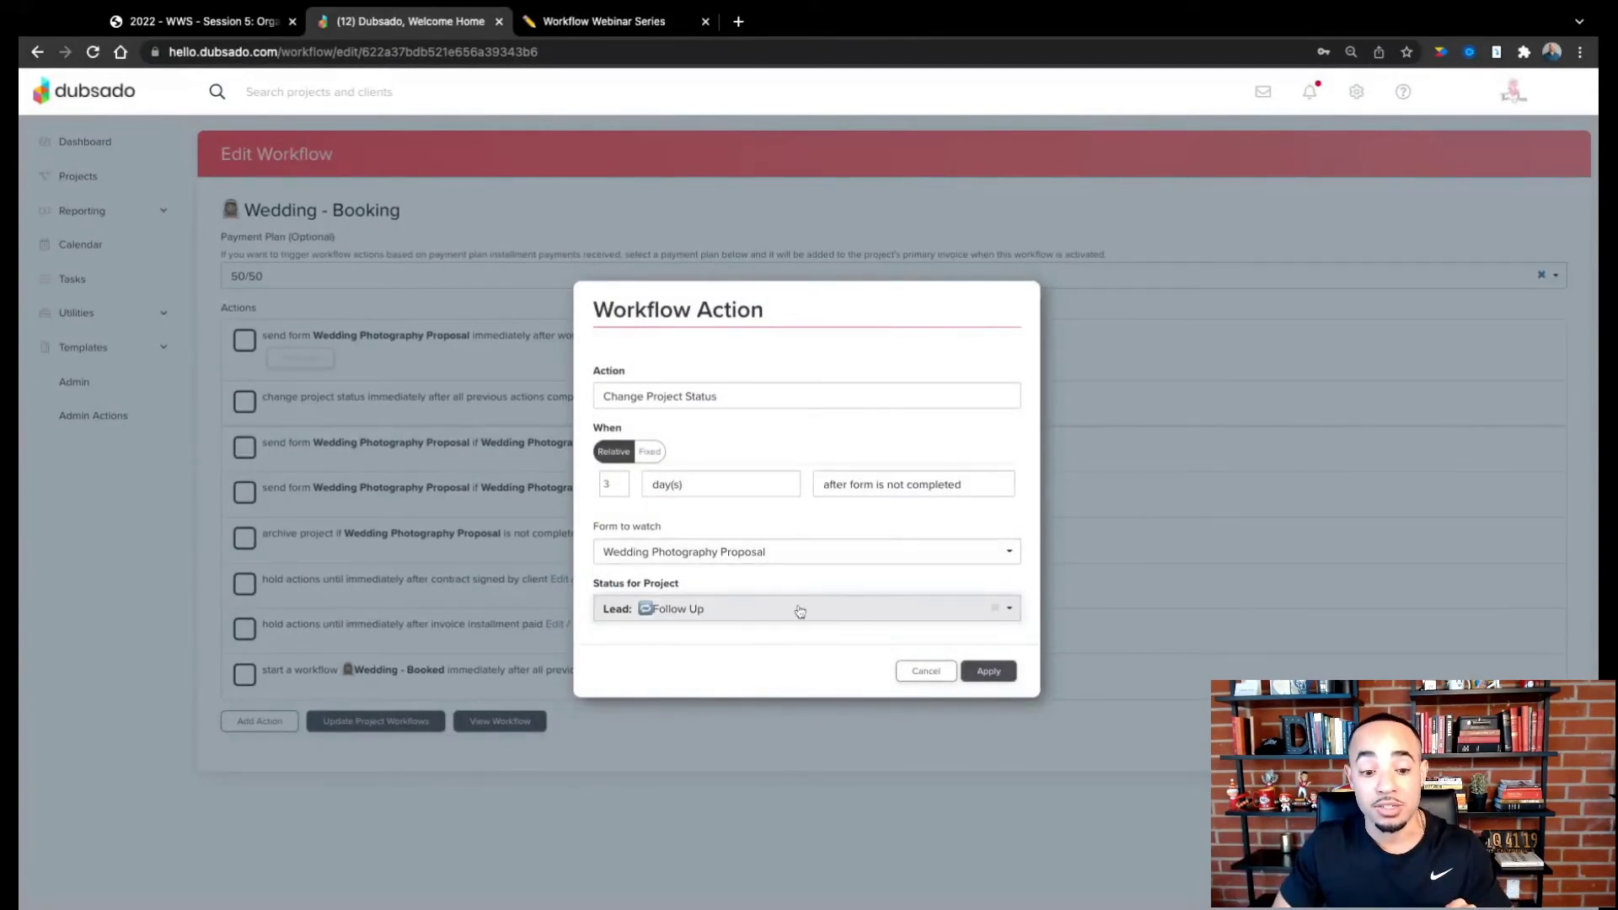
{"action": "left_click", "coordinate": [986, 671]}
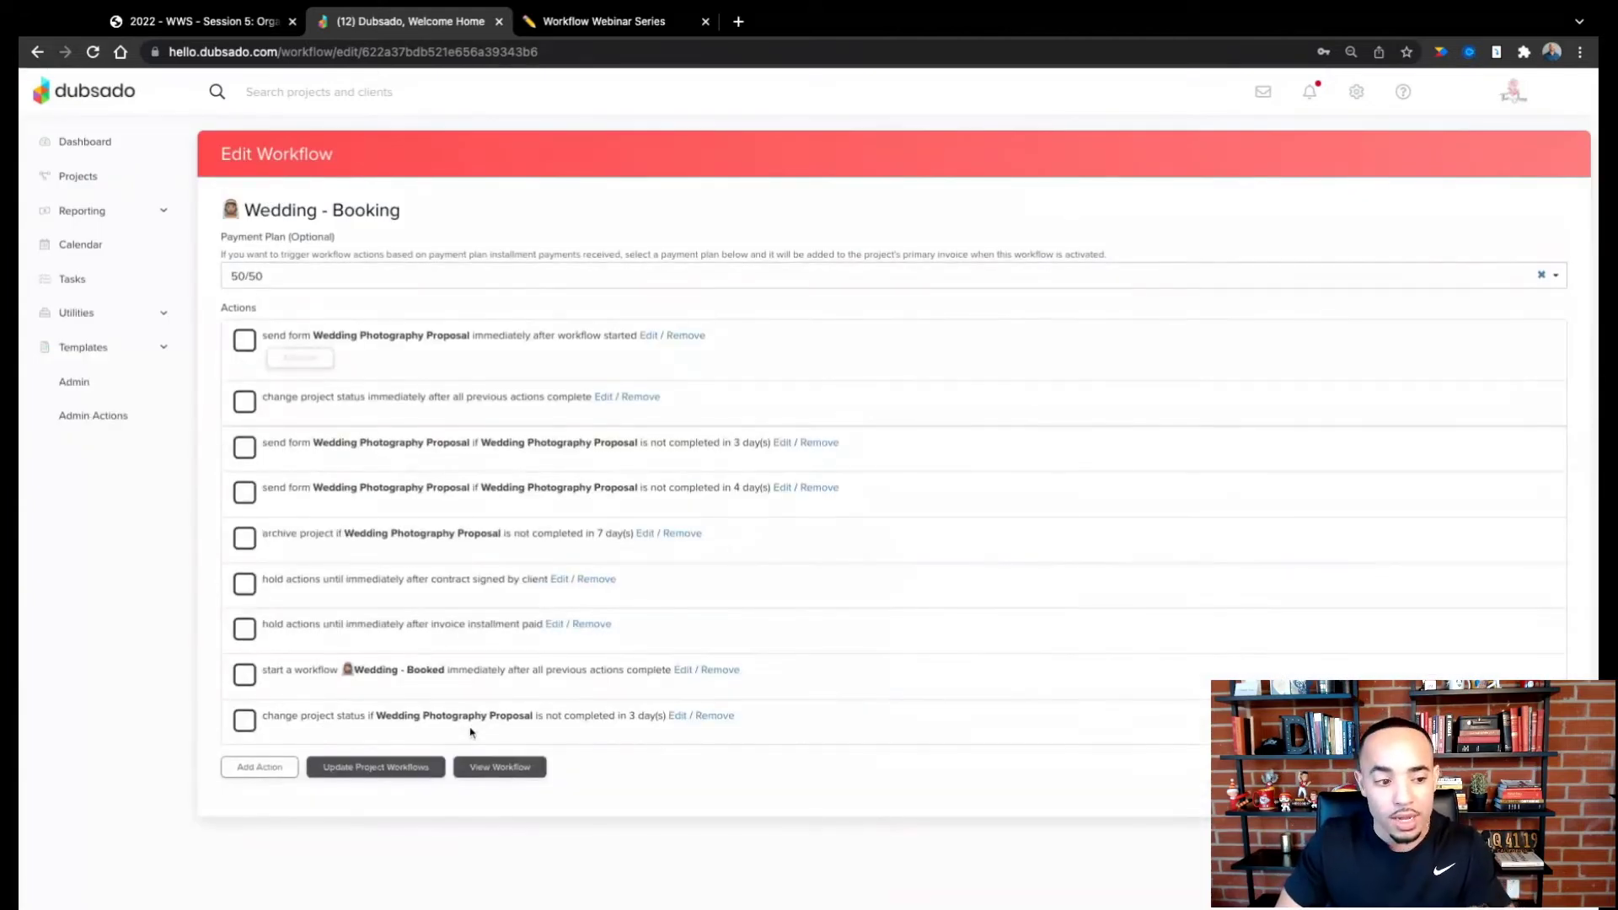
{"action": "left_click_drag", "start_coordinate": [471, 732], "coordinate": [470, 488]}
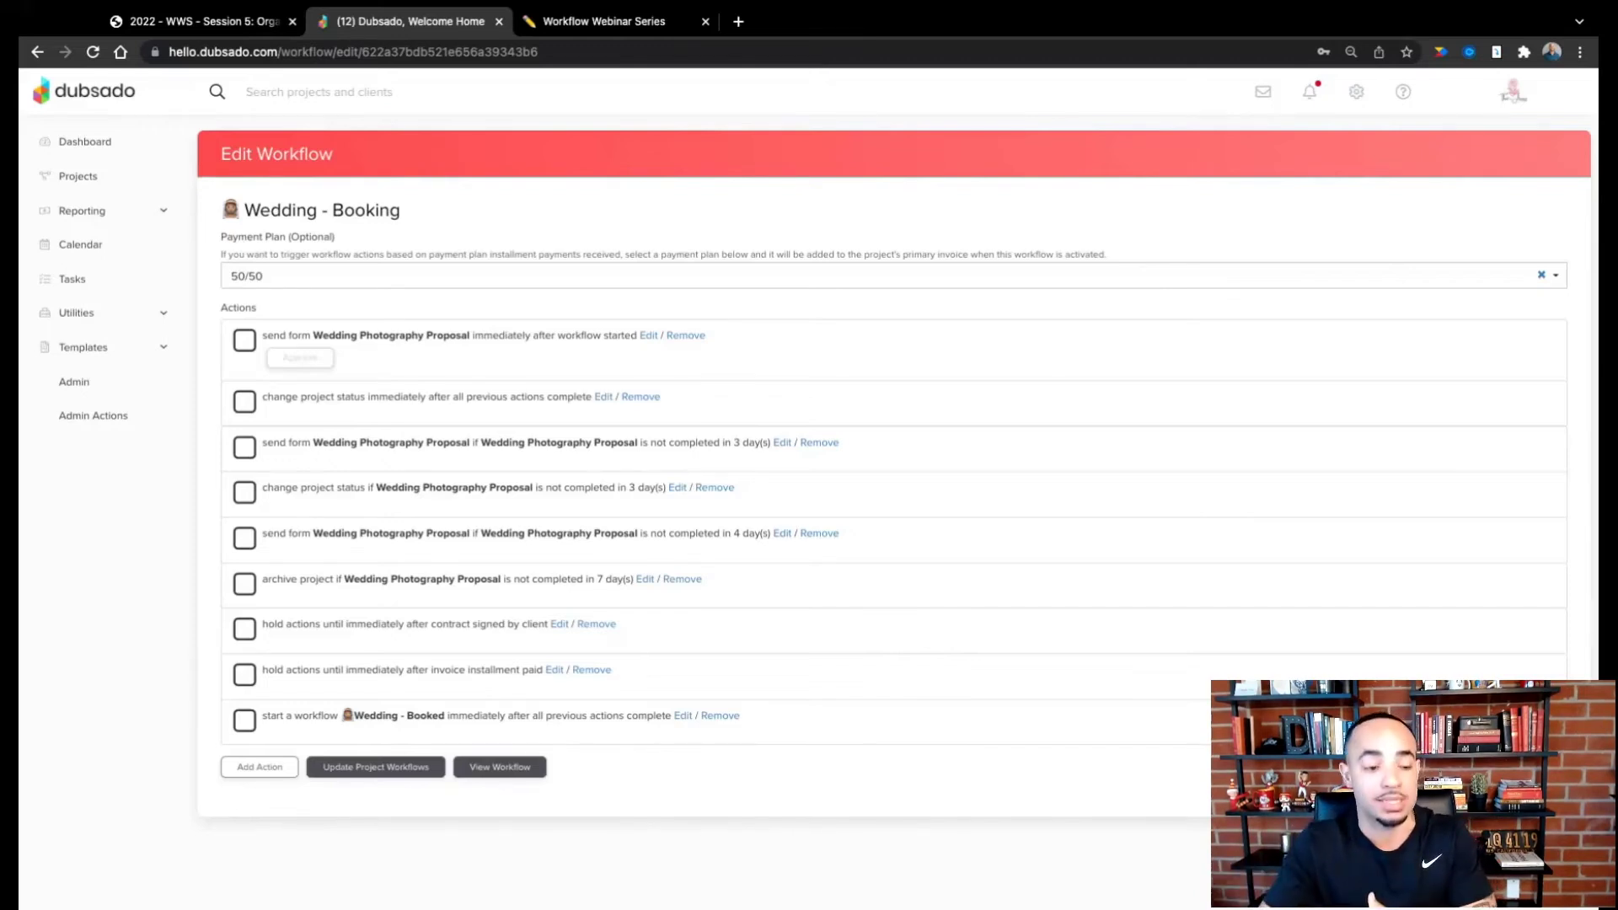
Step: Glance at the workshop slides and return to Dubsado
{"action": "left_click", "coordinate": [239, 19]}
{"action": "left_click", "coordinate": [396, 21]}
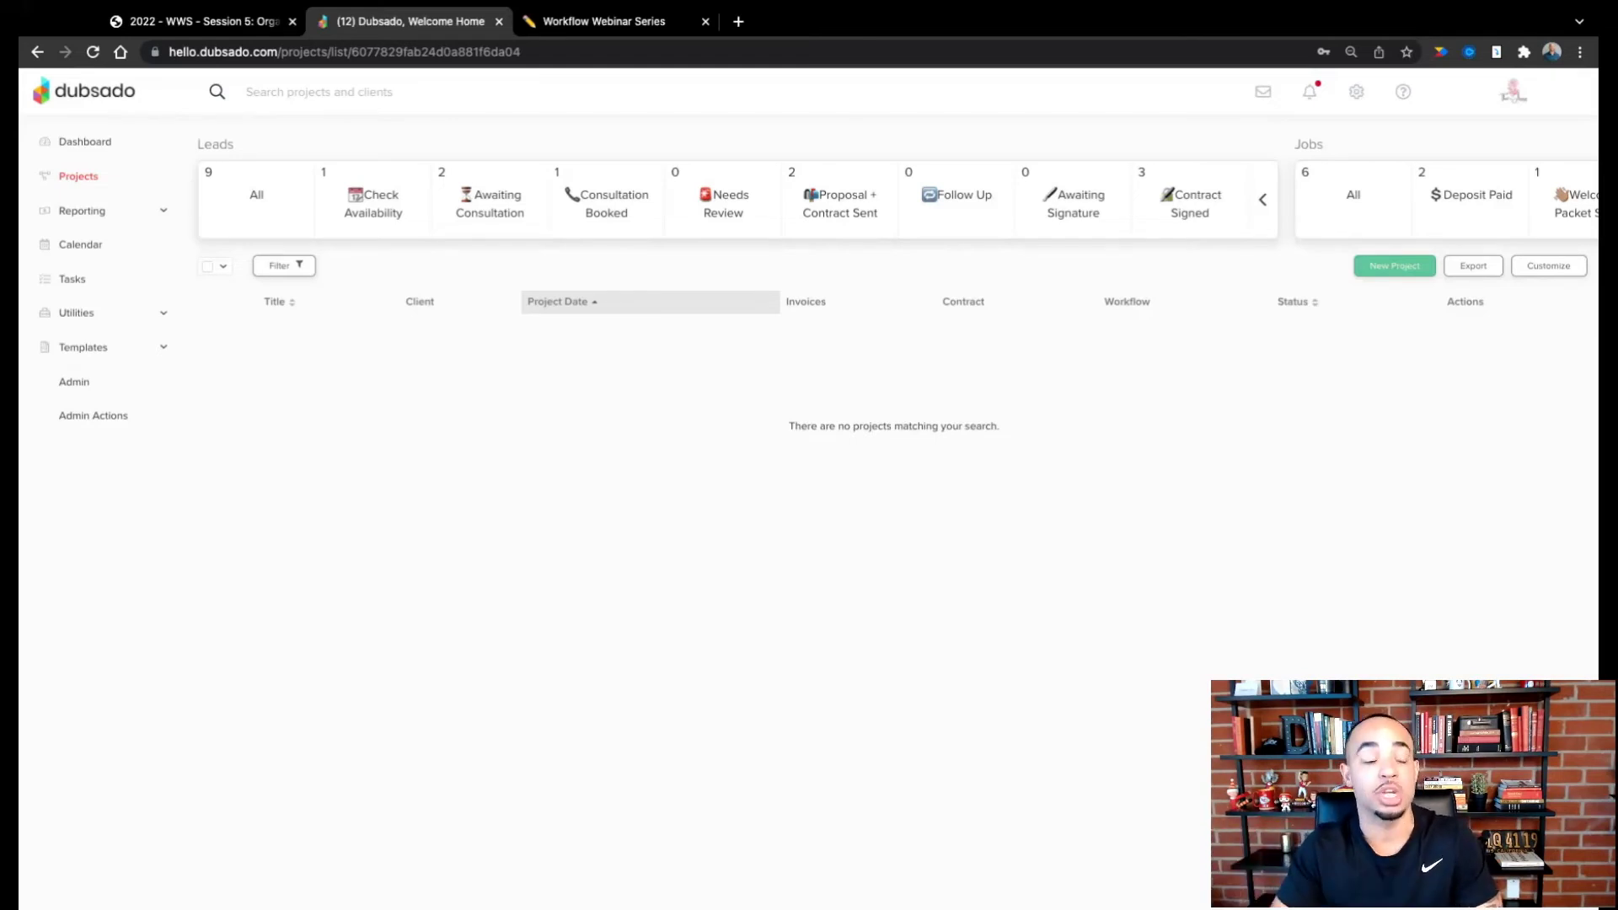
Step: Reopen Wedding - Booking for editing and start a new workflow action
{"action": "left_click", "coordinate": [72, 349]}
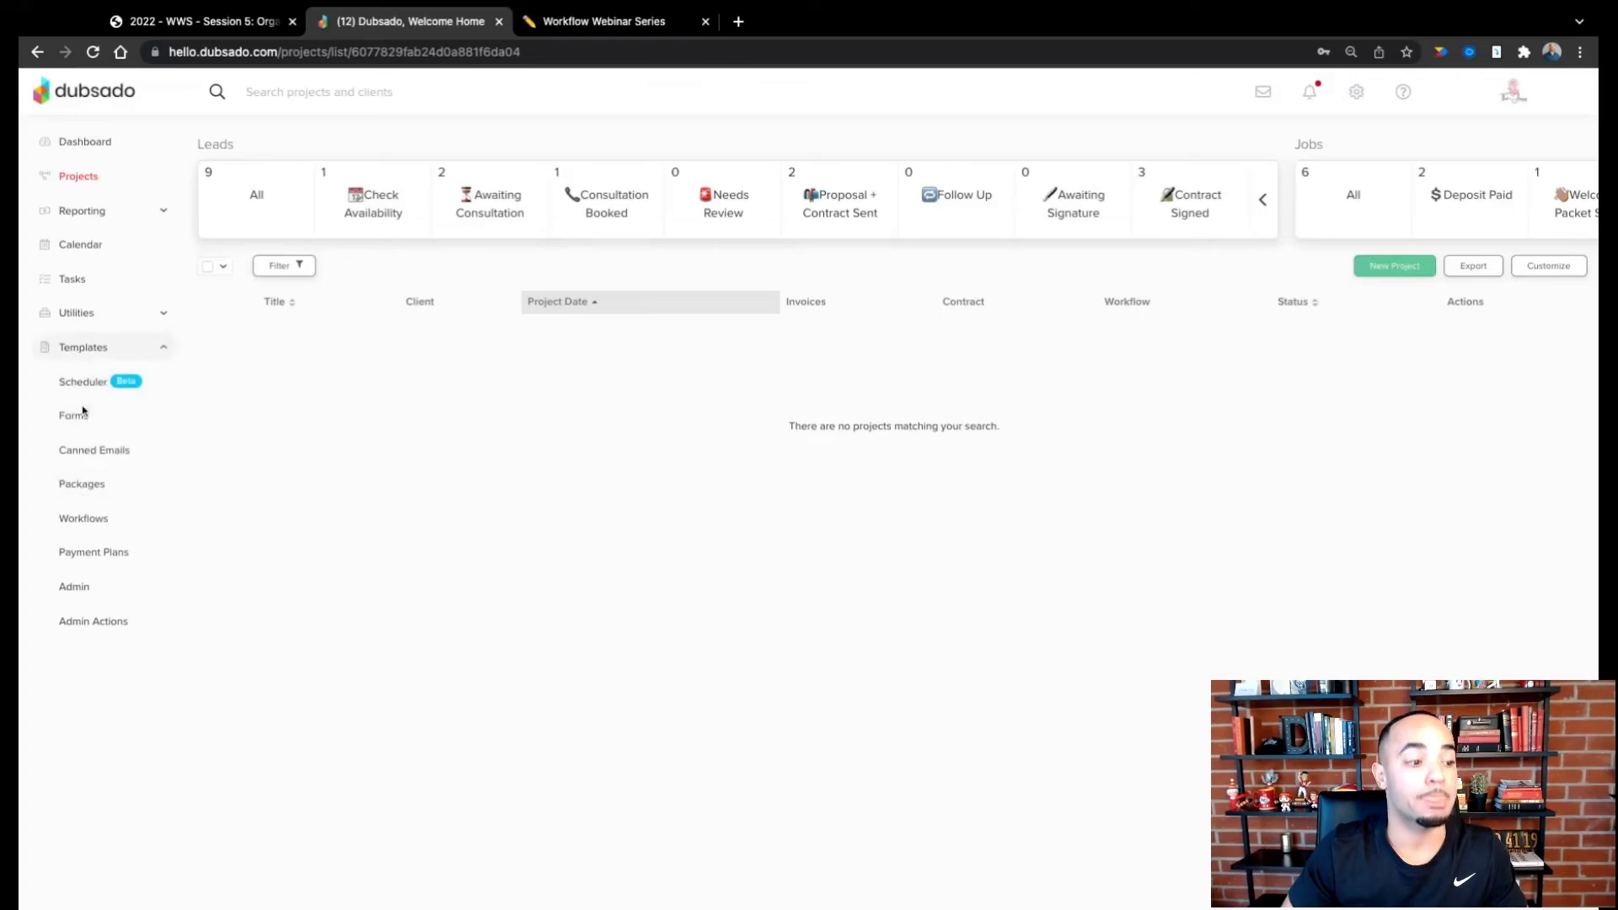
{"action": "left_click", "coordinate": [323, 246]}
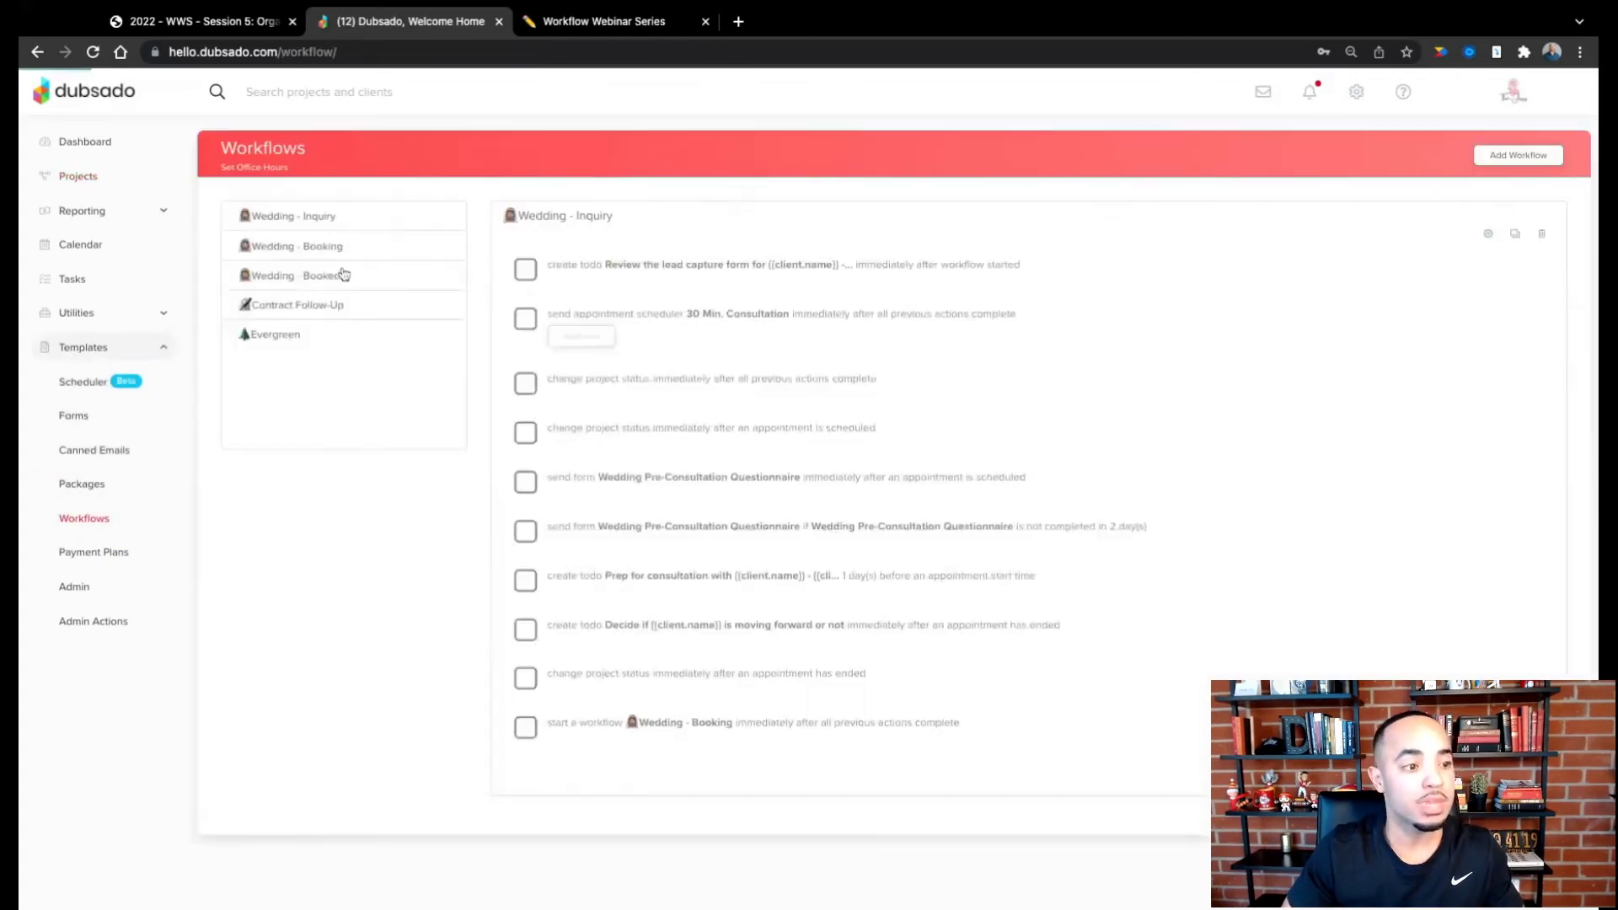
{"action": "left_click", "coordinate": [1487, 234]}
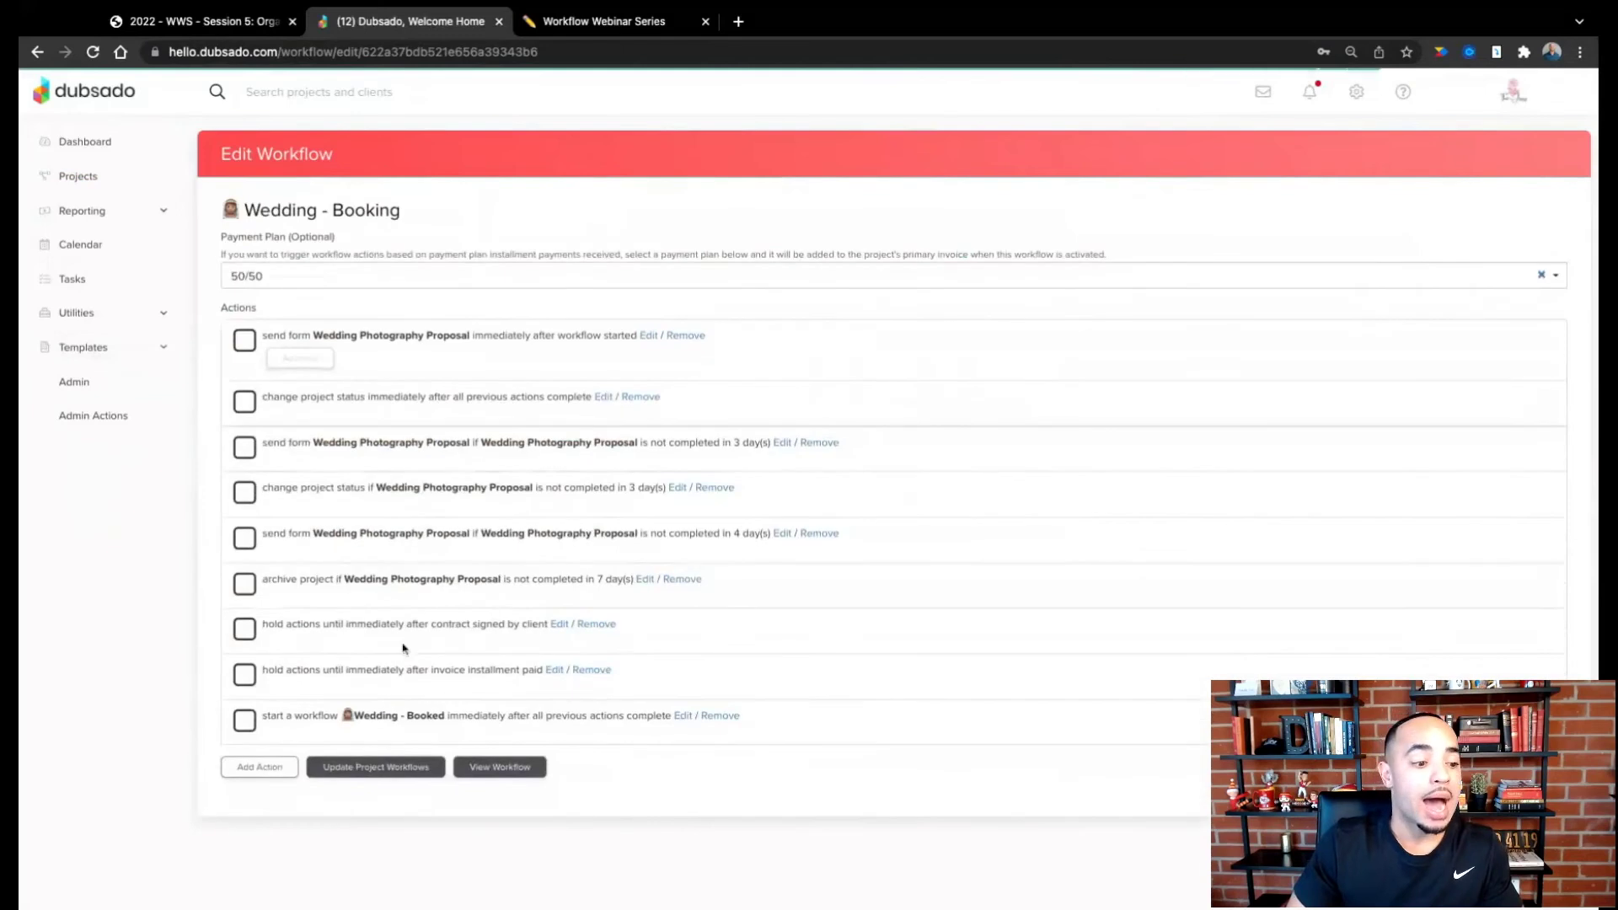
{"action": "left_click", "coordinate": [262, 768]}
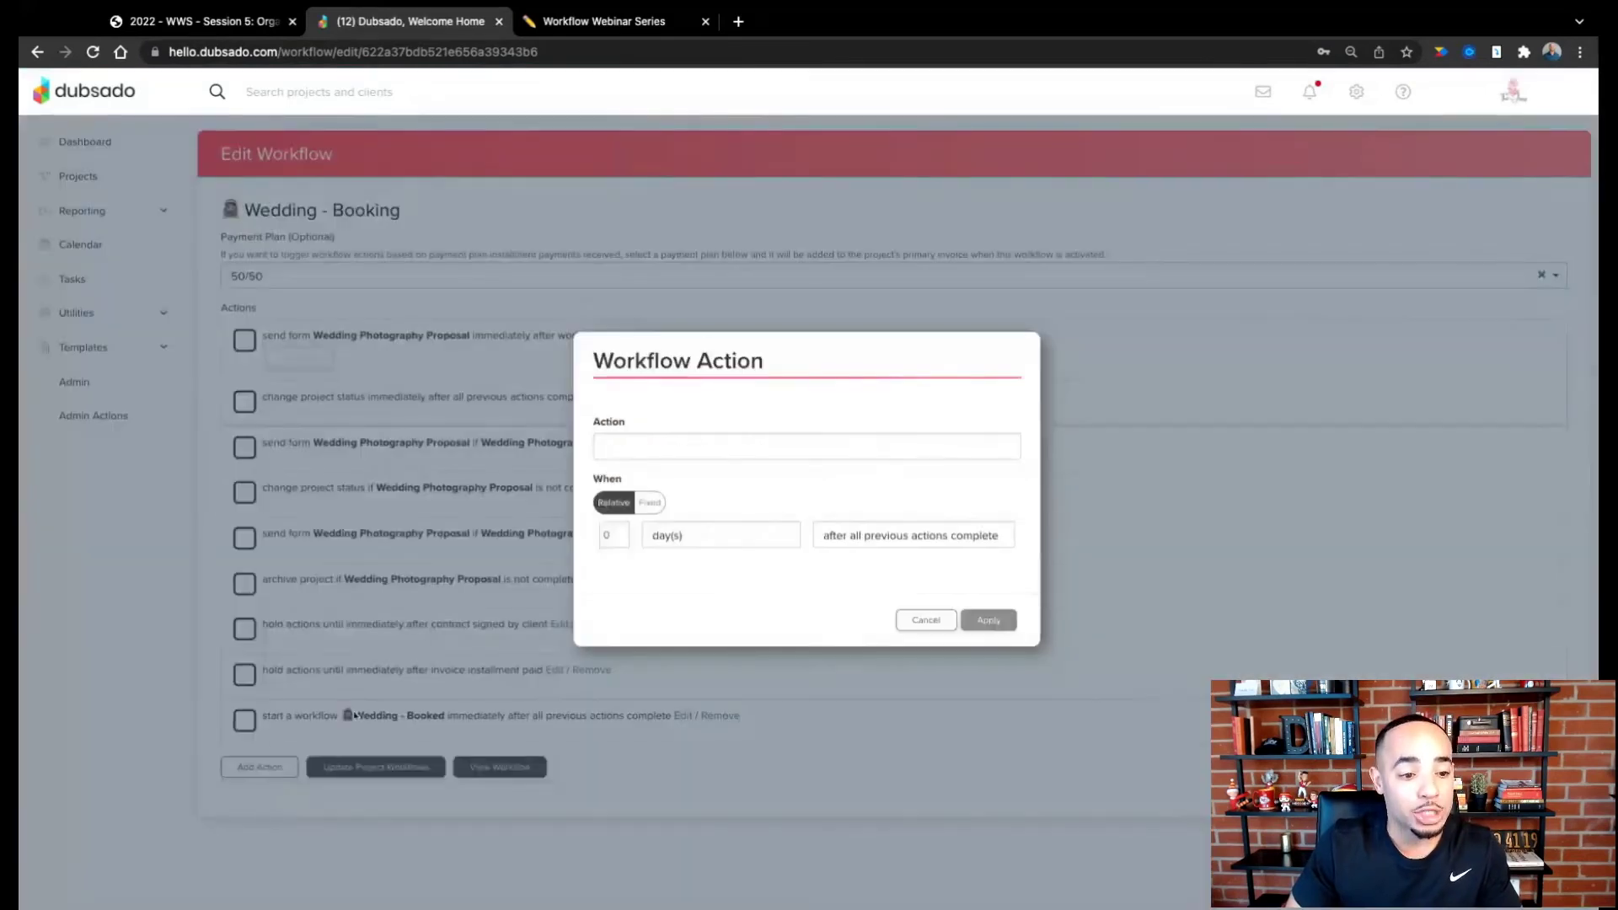
Step: Add a status change to Awaiting Signature once the Wedding Photography Proposal is completed
{"action": "left_click", "coordinate": [720, 450]}
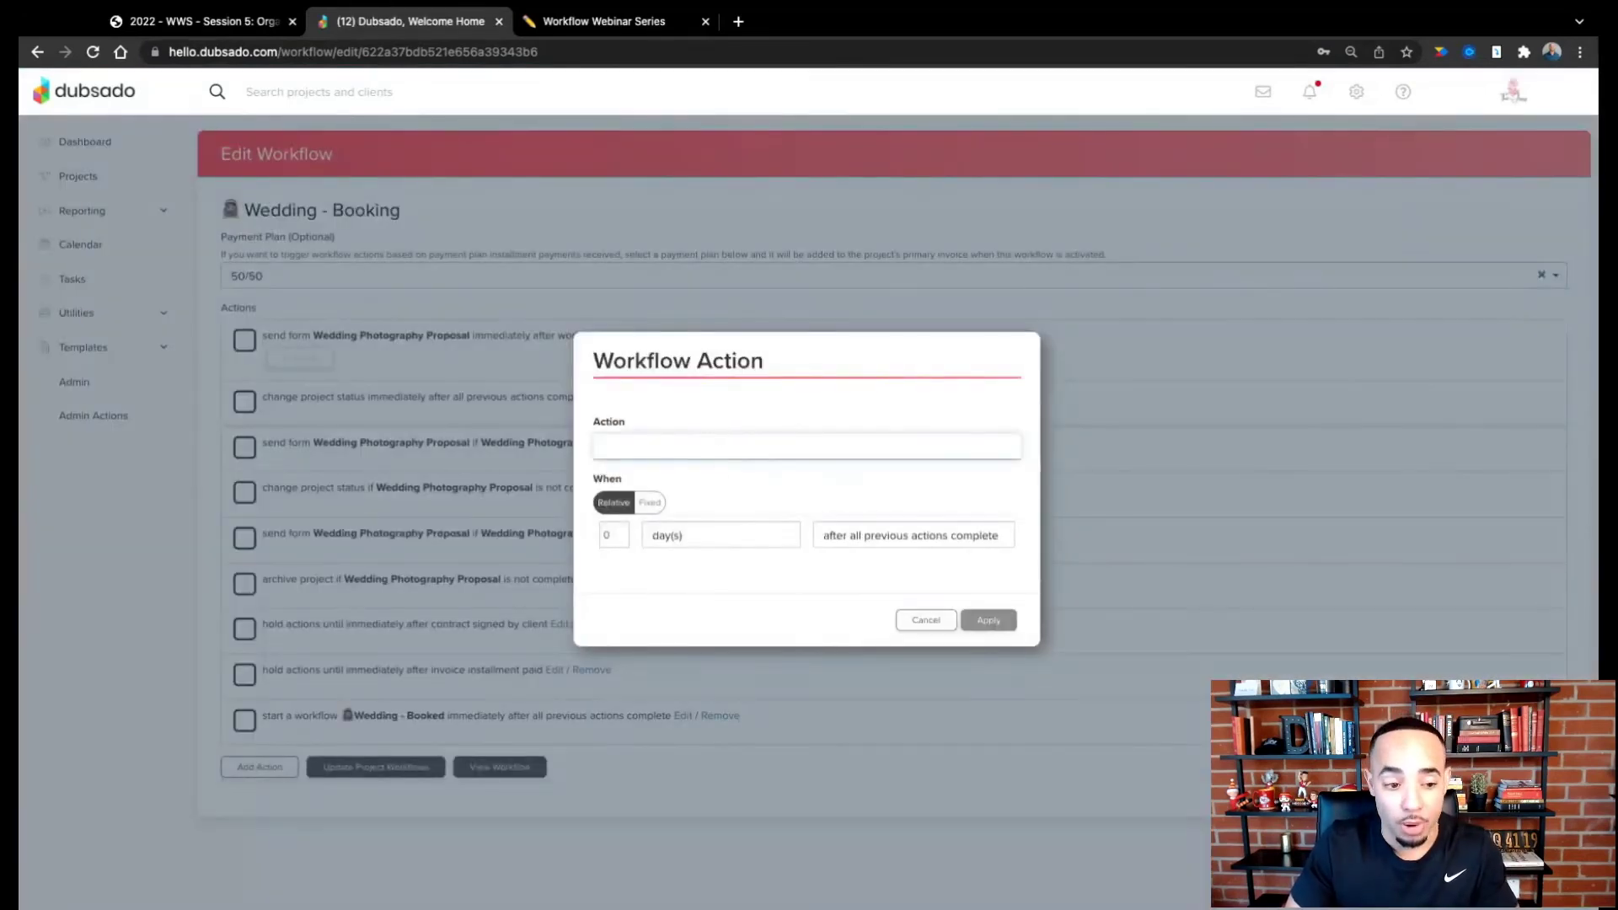
{"action": "left_click", "coordinate": [721, 463]}
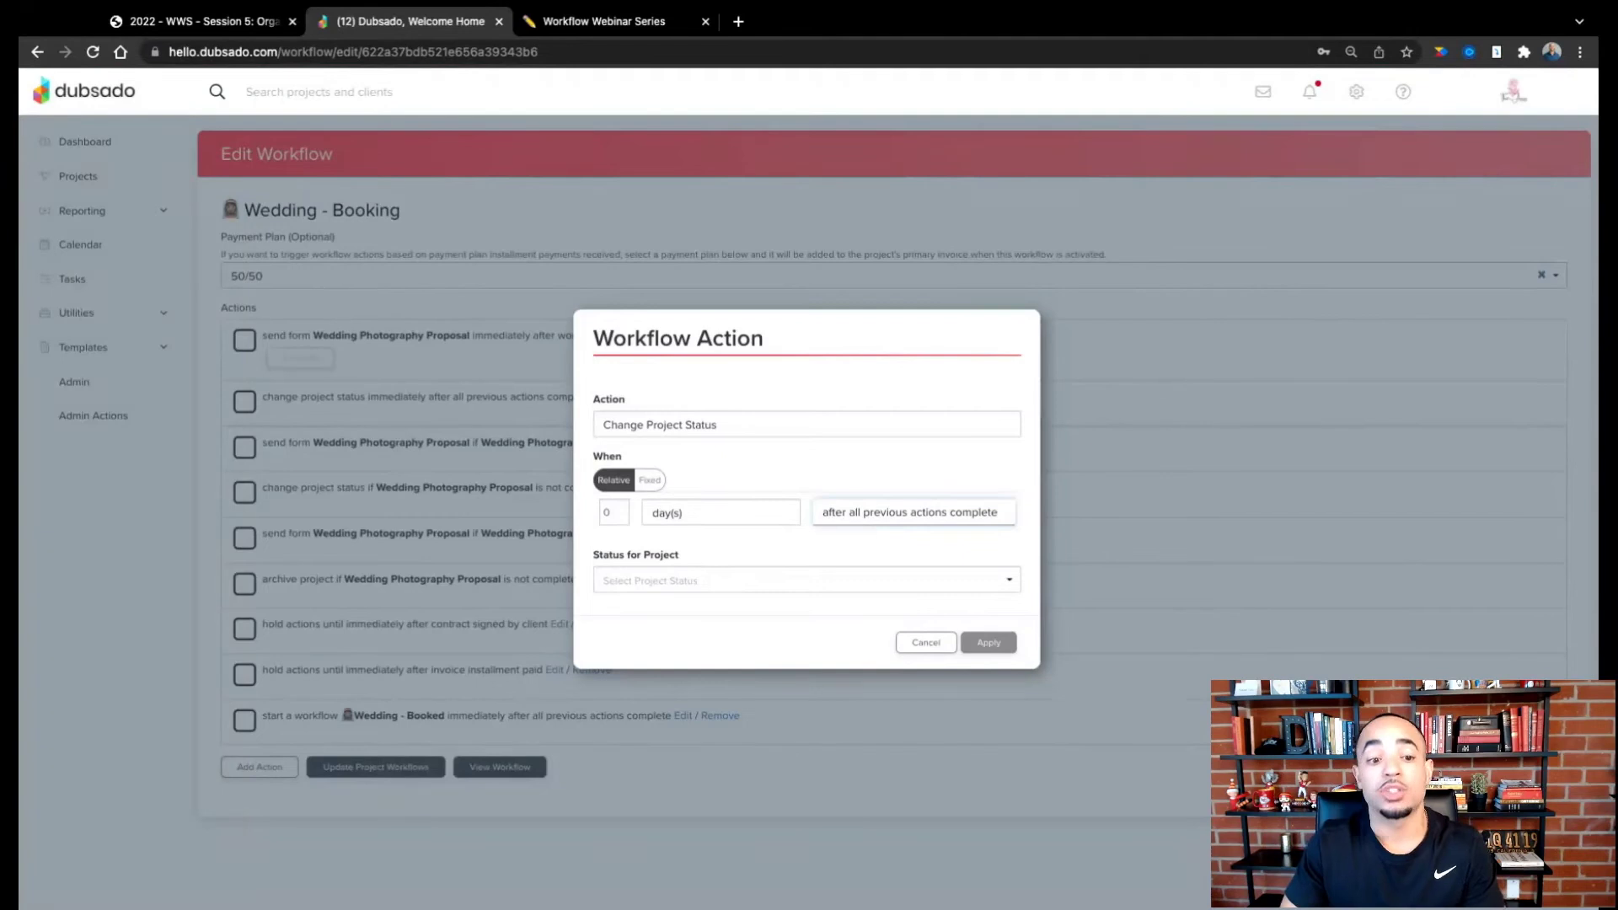
{"action": "left_click", "coordinate": [887, 442]}
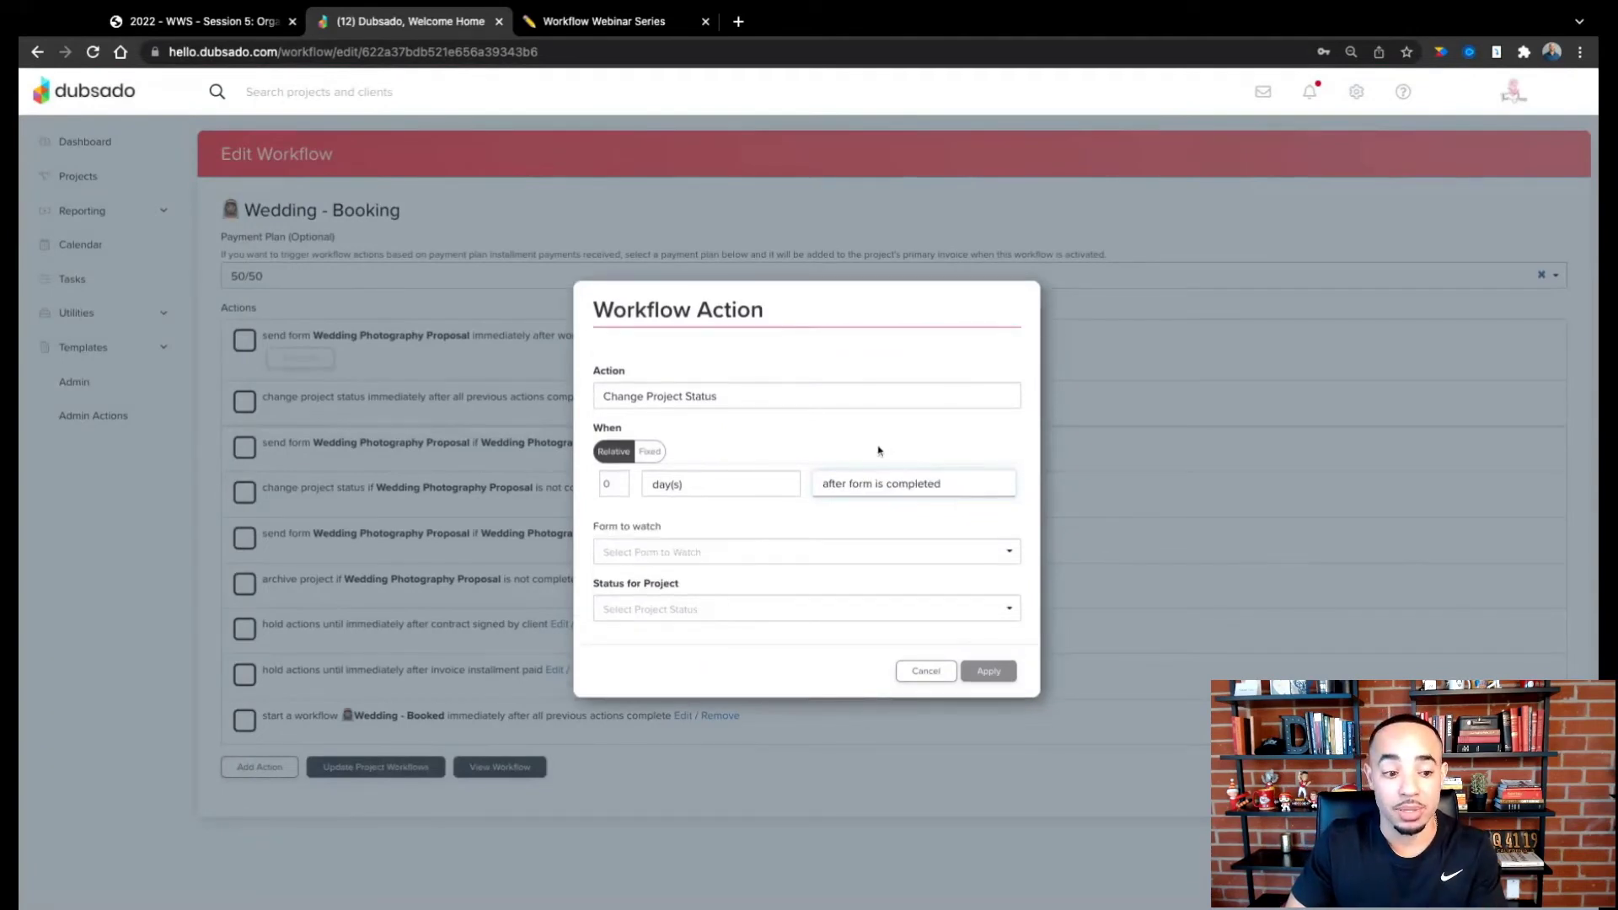
{"action": "left_click", "coordinate": [716, 551]}
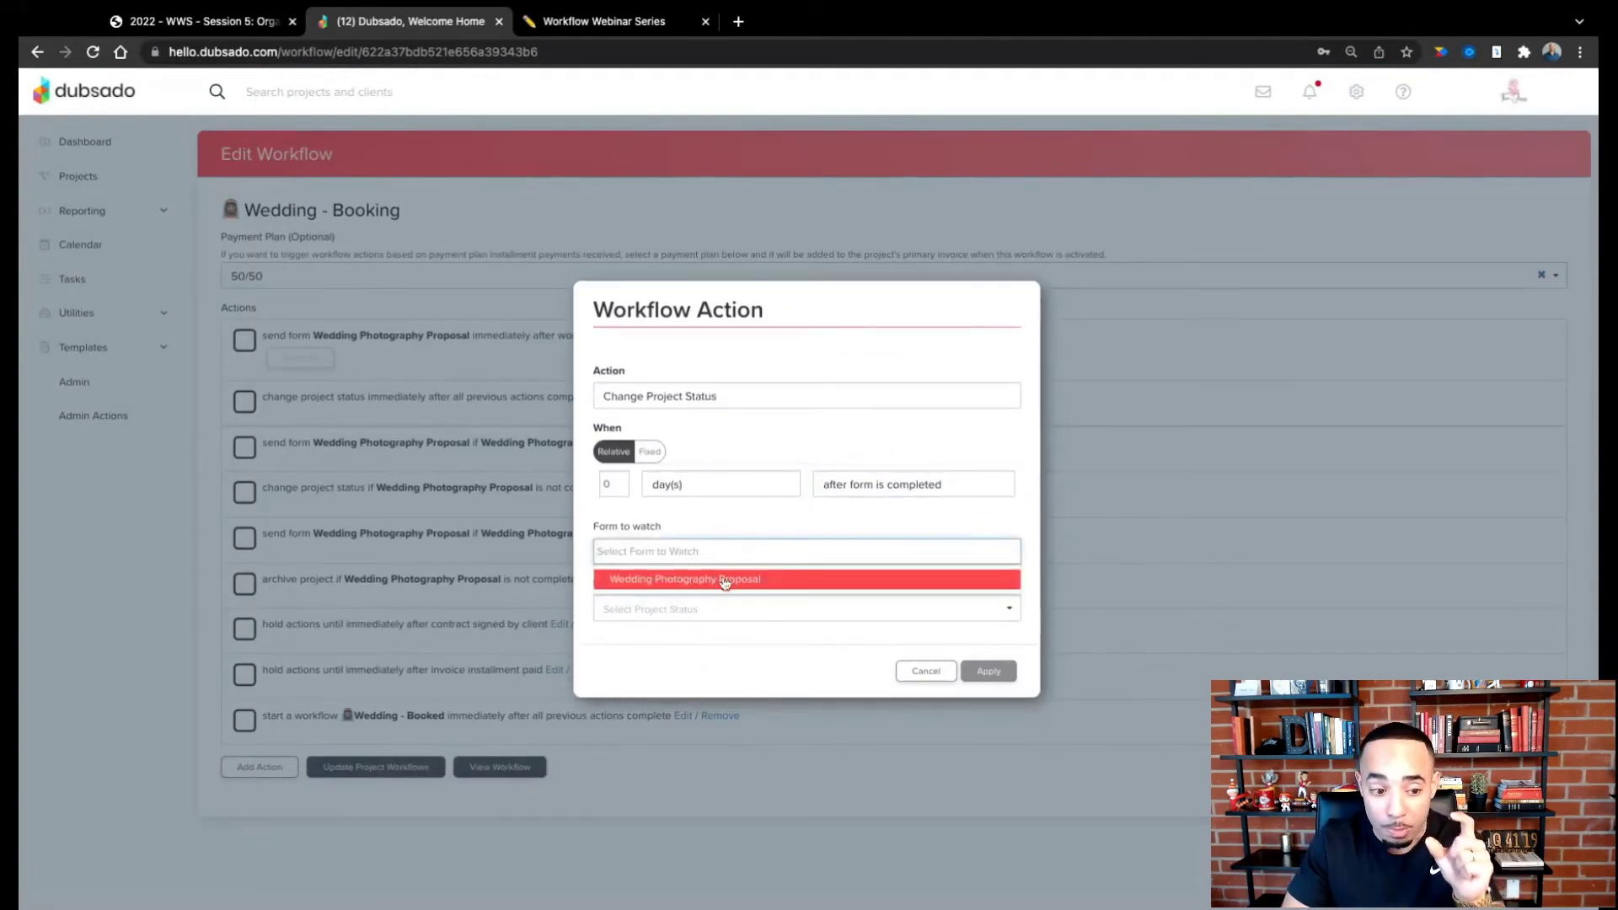
{"action": "left_click", "coordinate": [723, 580]}
{"action": "left_click", "coordinate": [723, 608]}
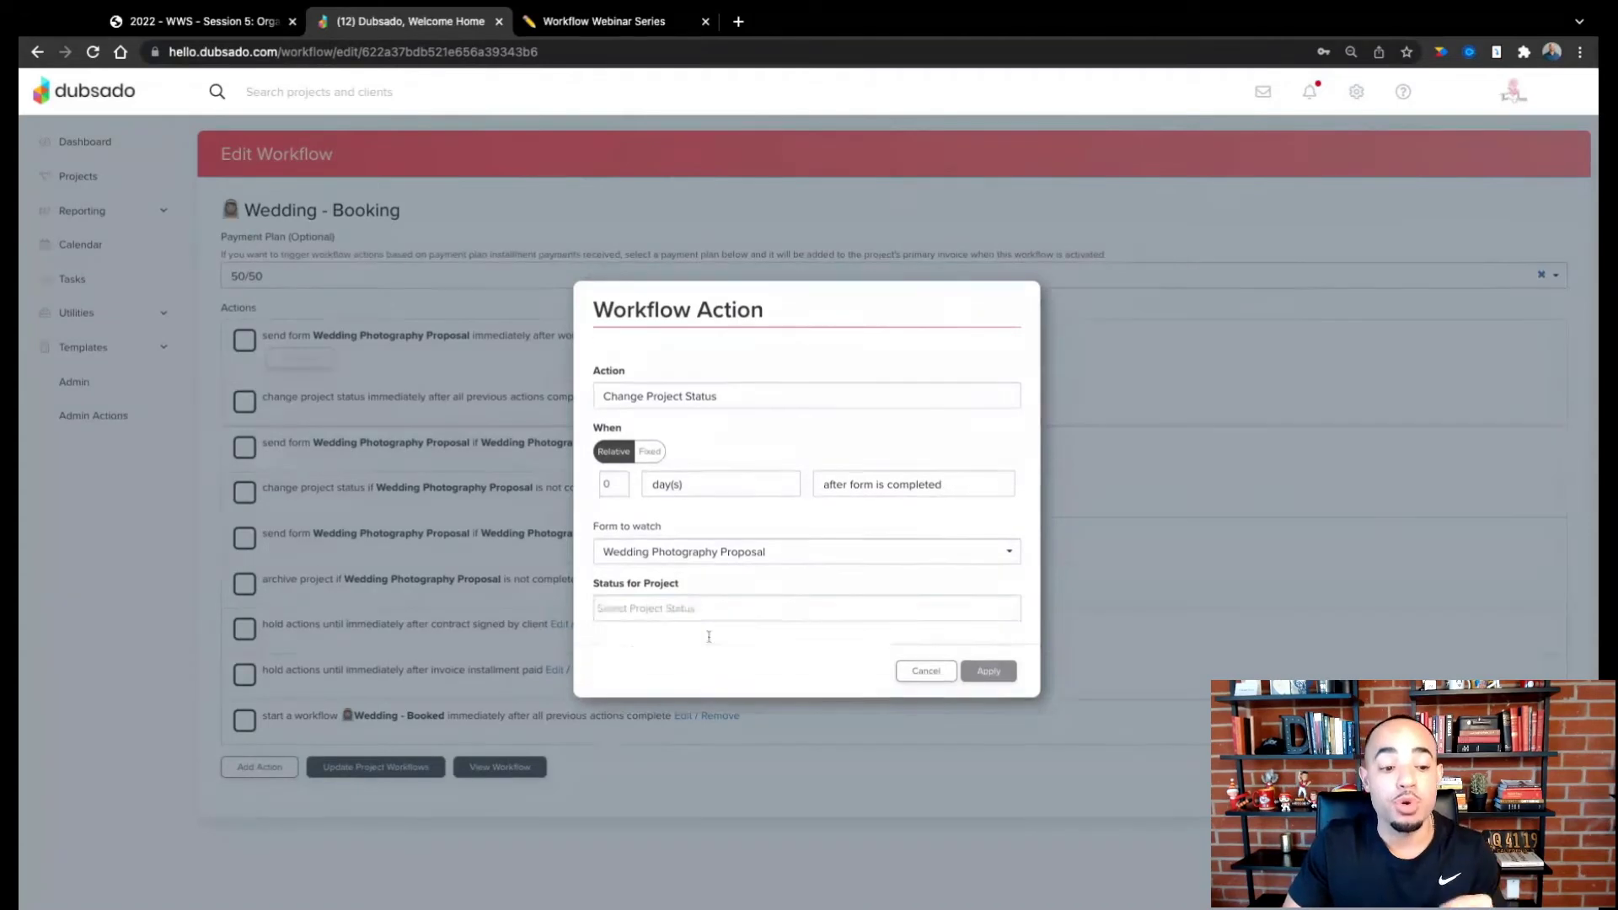
{"action": "scroll", "coordinate": [700, 683], "scroll_direction": "down", "scroll_amount": 10}
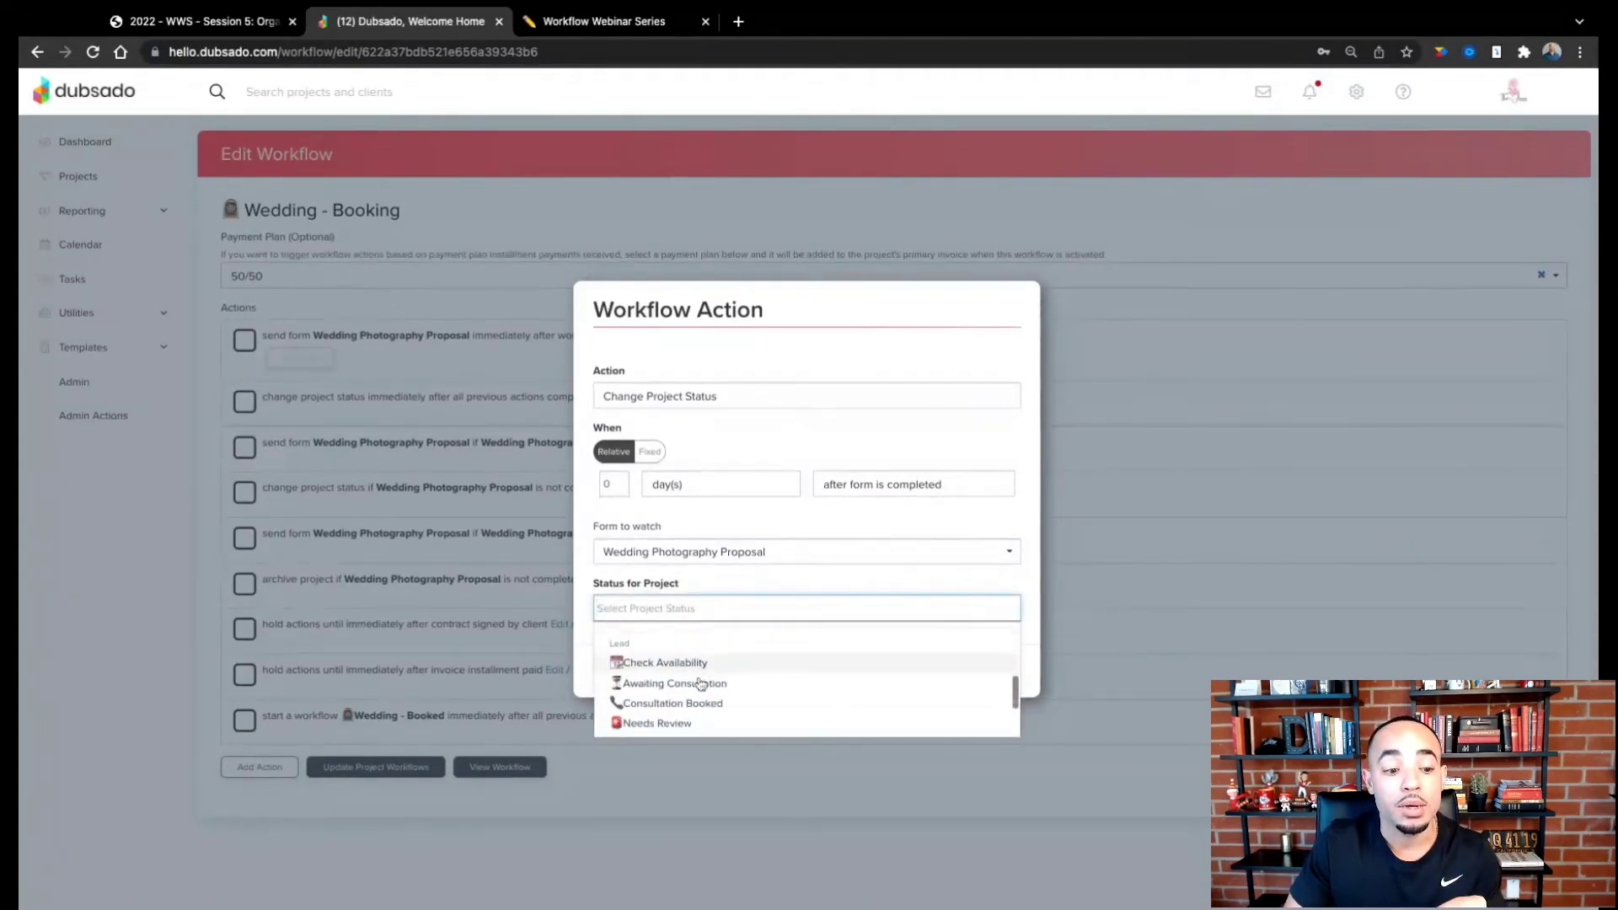
{"action": "scroll", "coordinate": [698, 687], "scroll_direction": "down", "scroll_amount": 2}
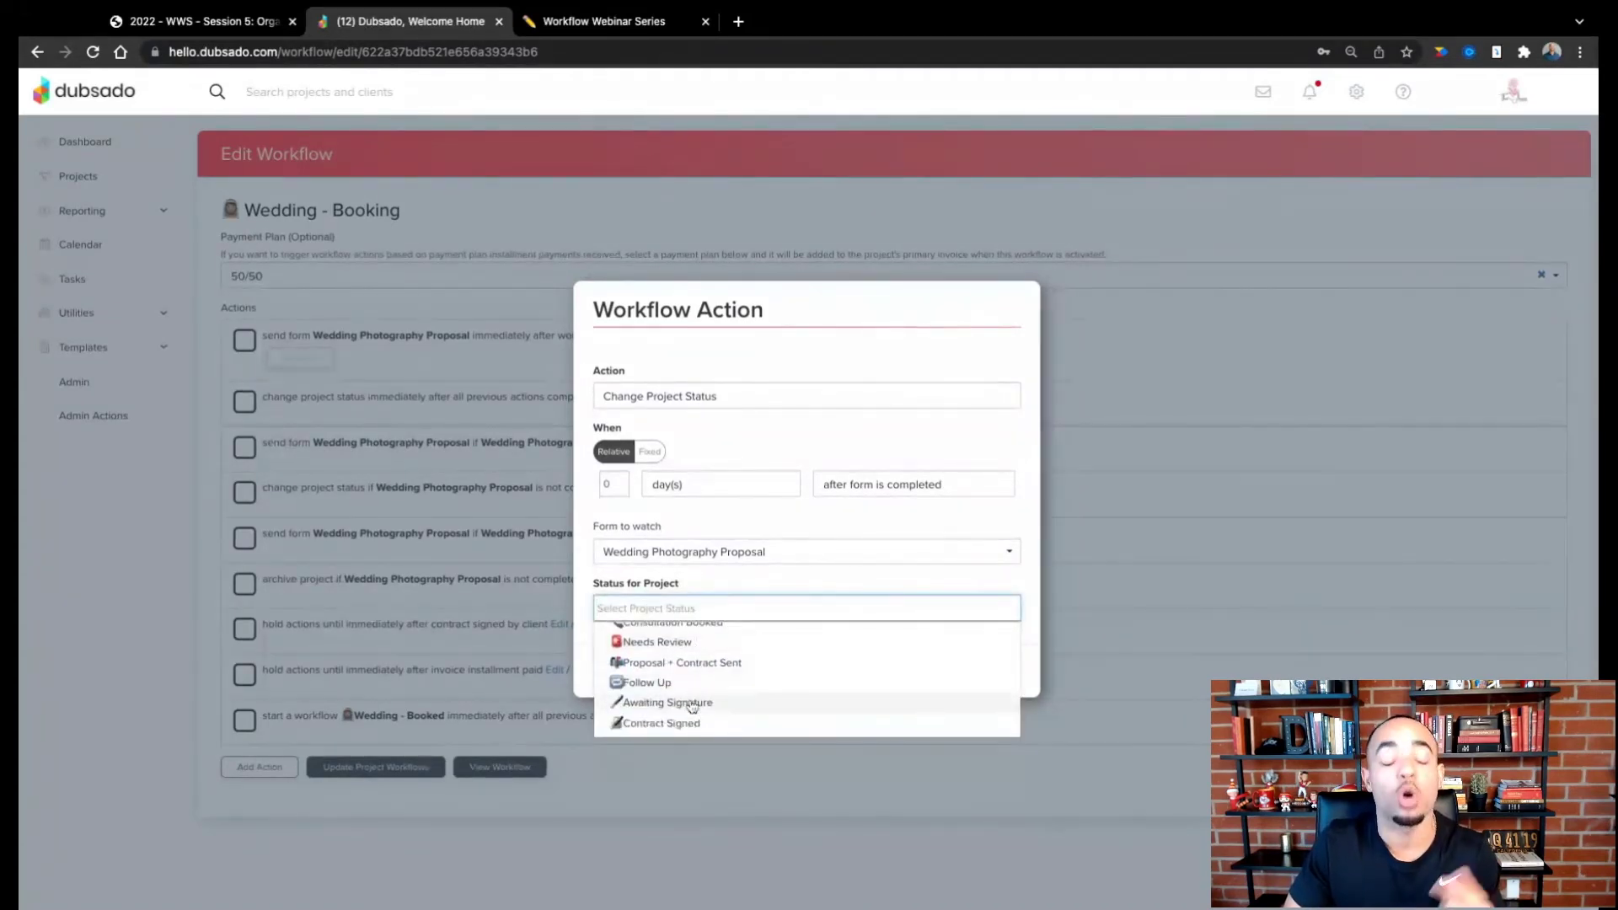
{"action": "left_click", "coordinate": [692, 704]}
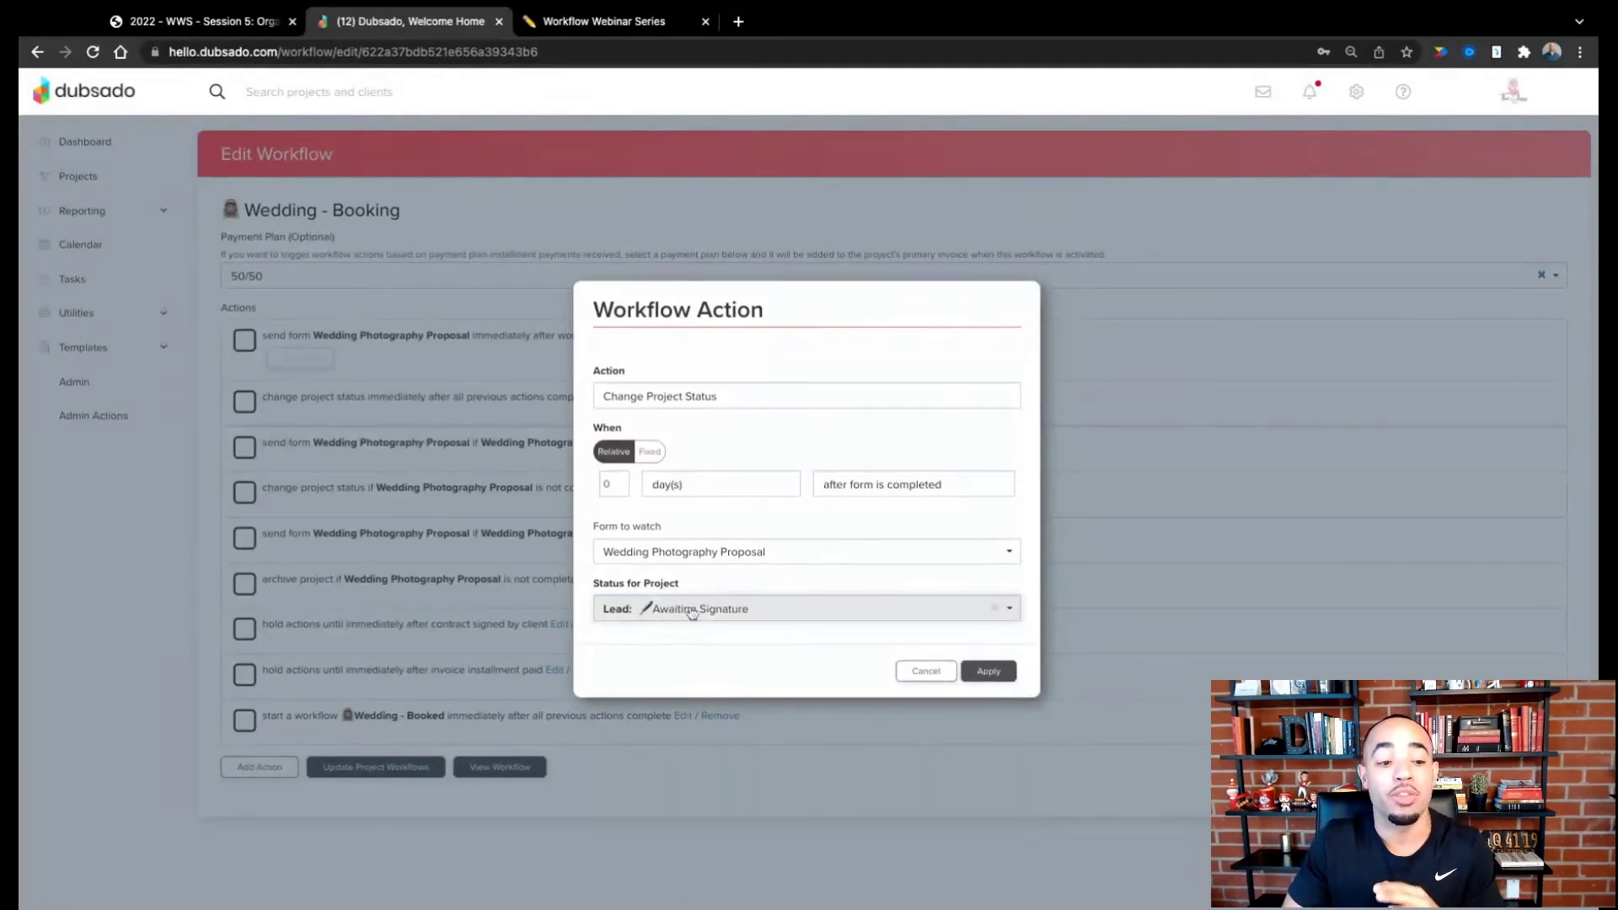
{"action": "left_click", "coordinate": [988, 671]}
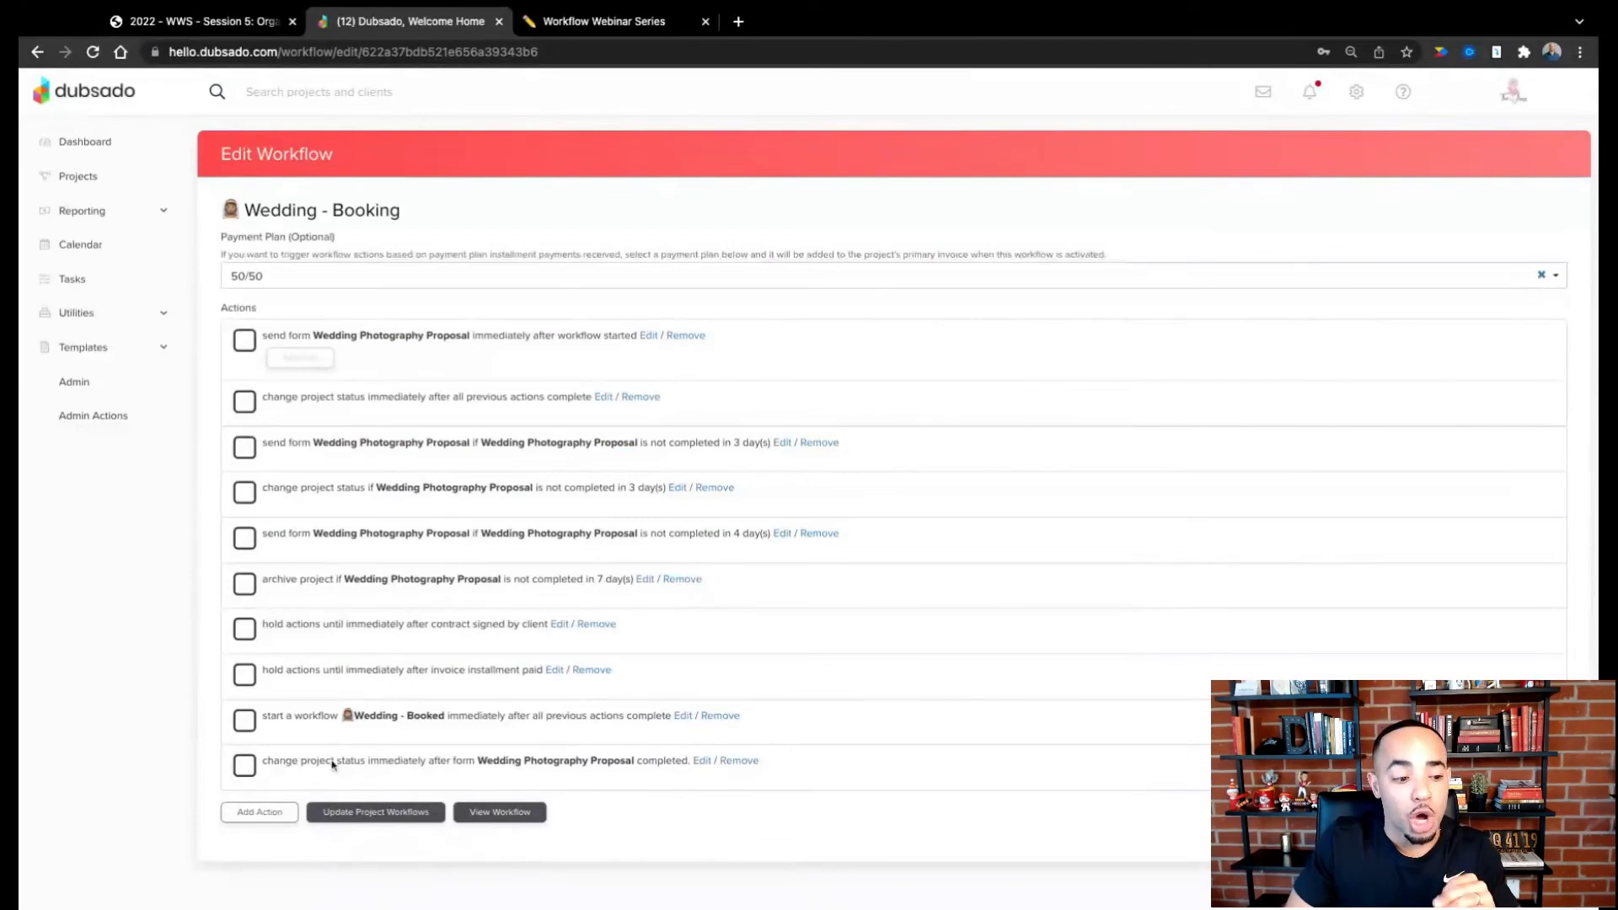
Step: Move the 'Wedding Photography Proposal completed' status change above the two hold actions
{"action": "left_click_drag", "start_coordinate": [360, 768], "coordinate": [360, 629]}
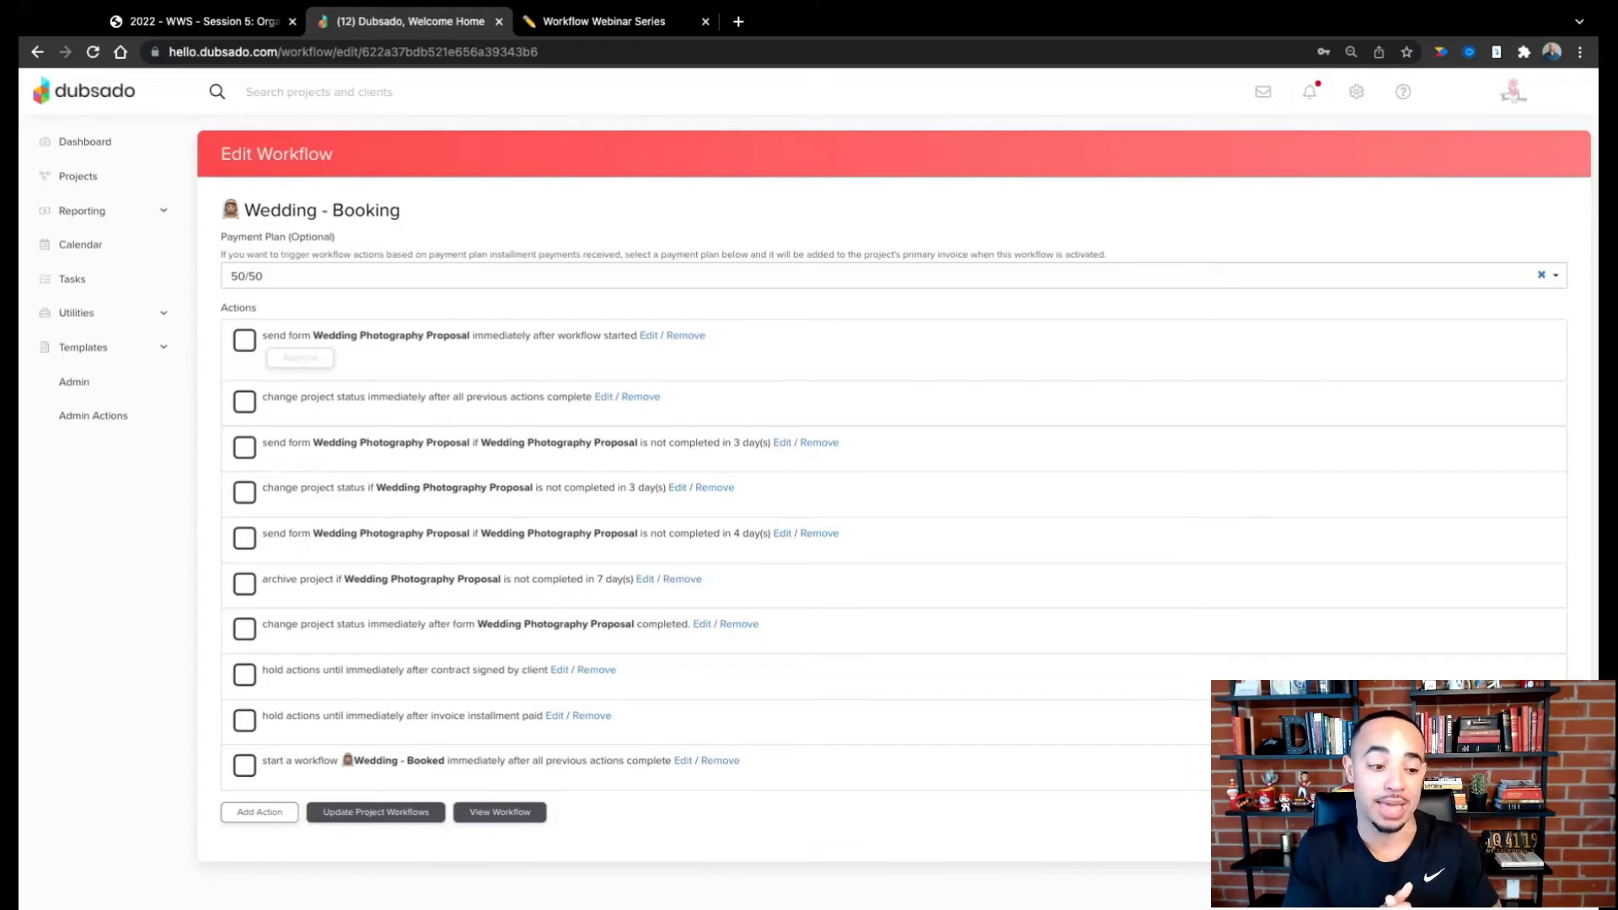
Step: Add a Change Project Status action setting Contract Signed after the client signs the contract
{"action": "left_click", "coordinate": [263, 813]}
{"action": "left_click", "coordinate": [753, 448]}
{"action": "left_click", "coordinate": [774, 453]}
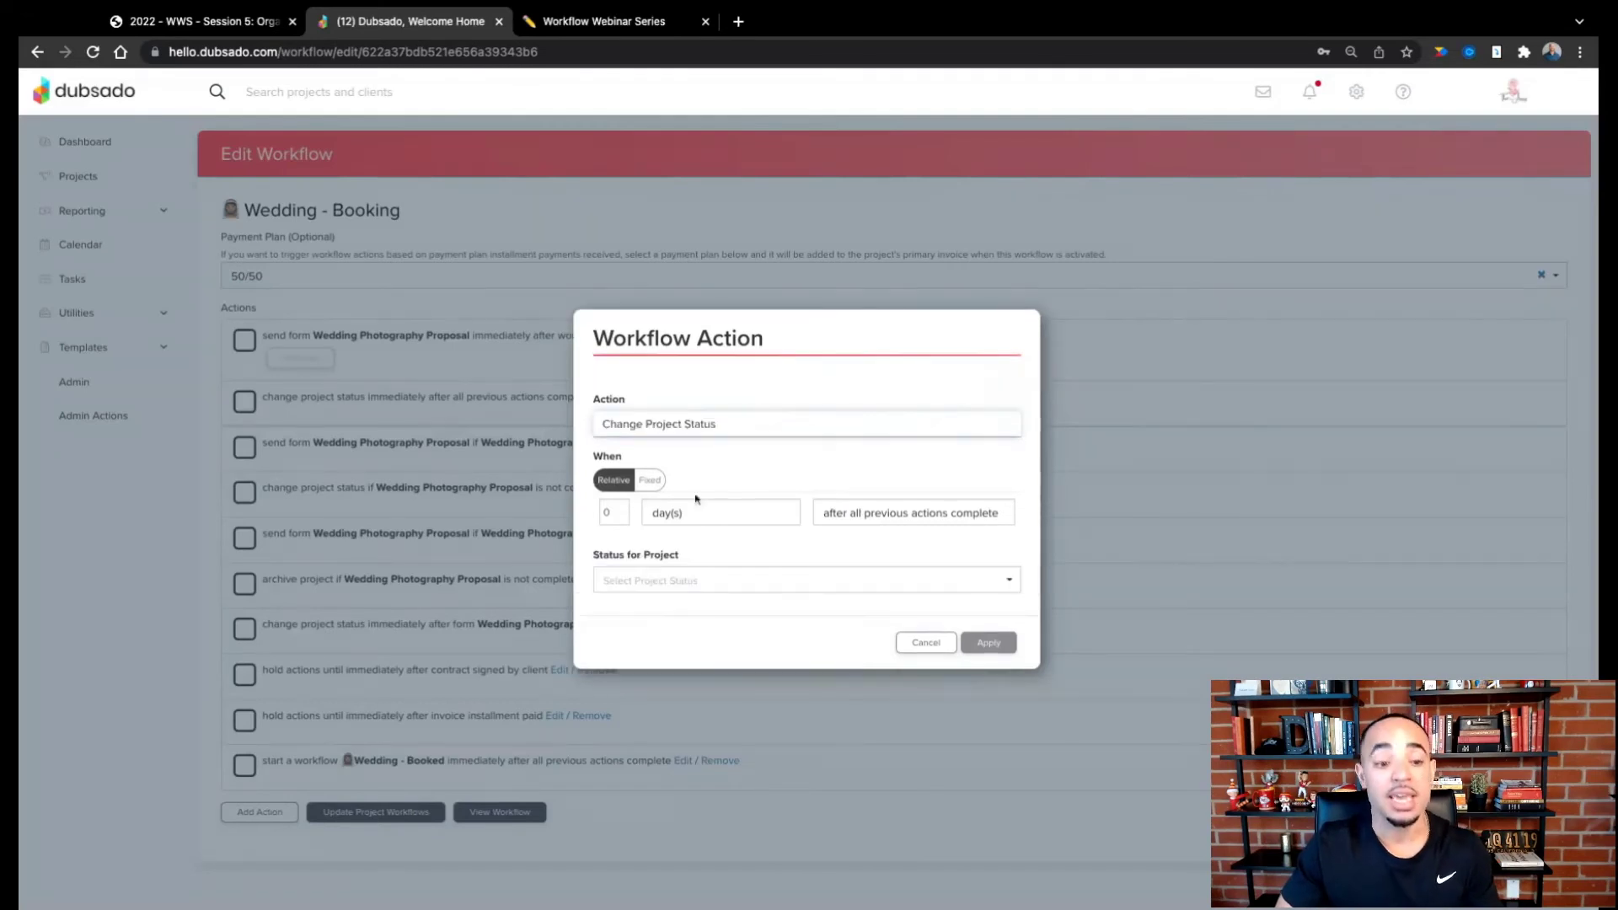
{"action": "left_click", "coordinate": [881, 516]}
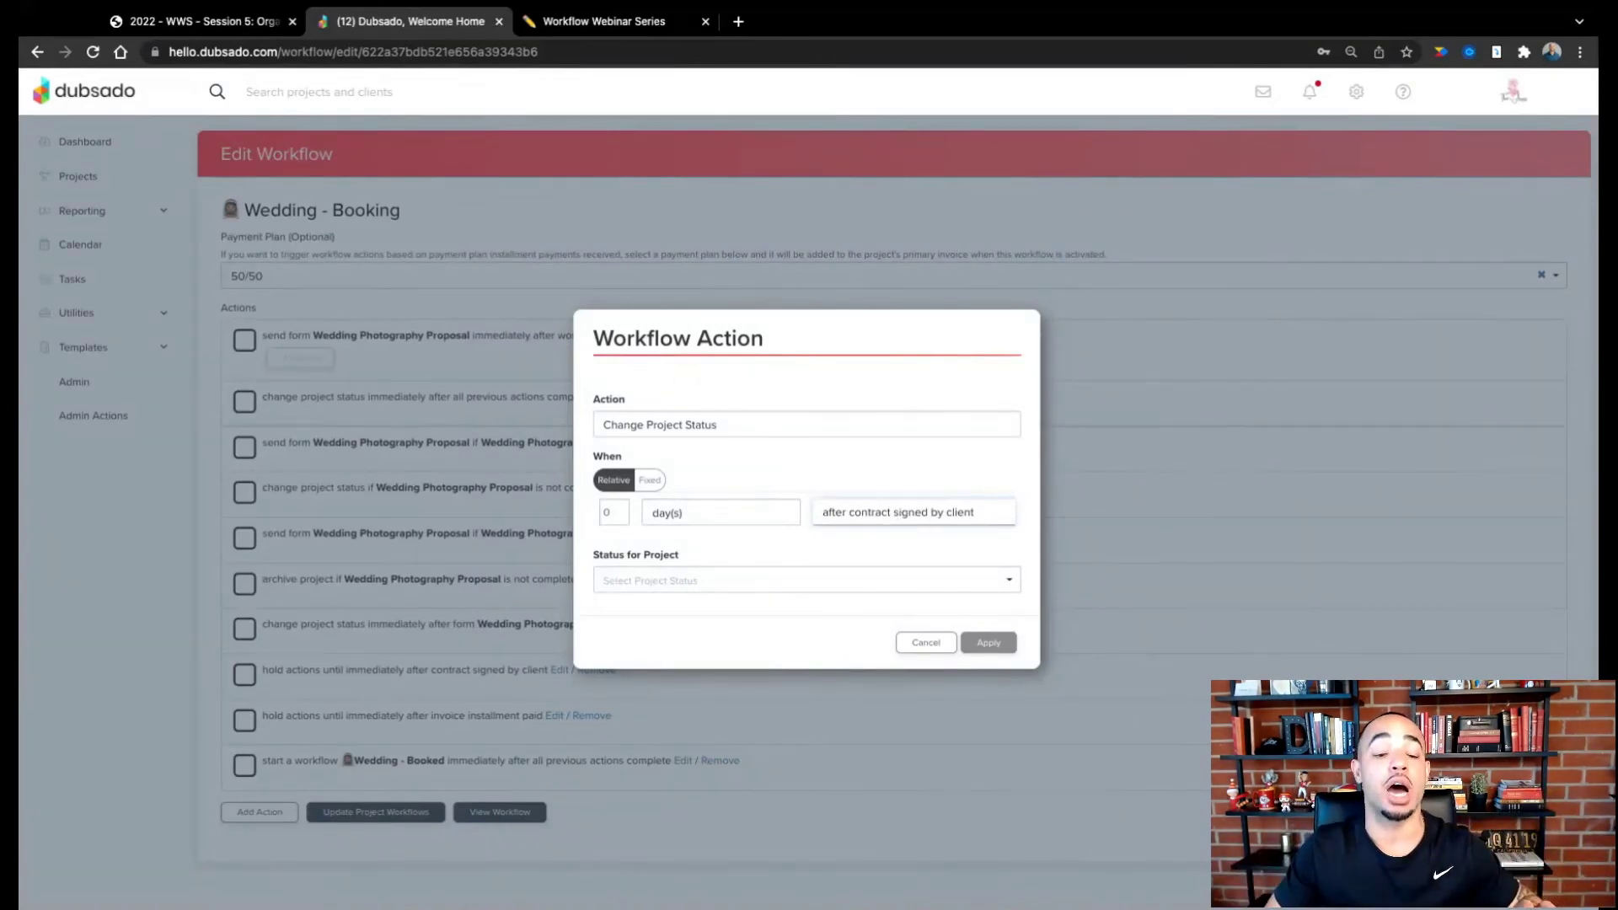
{"action": "left_click", "coordinate": [755, 580]}
{"action": "scroll", "coordinate": [741, 630], "scroll_direction": "down", "scroll_amount": 10}
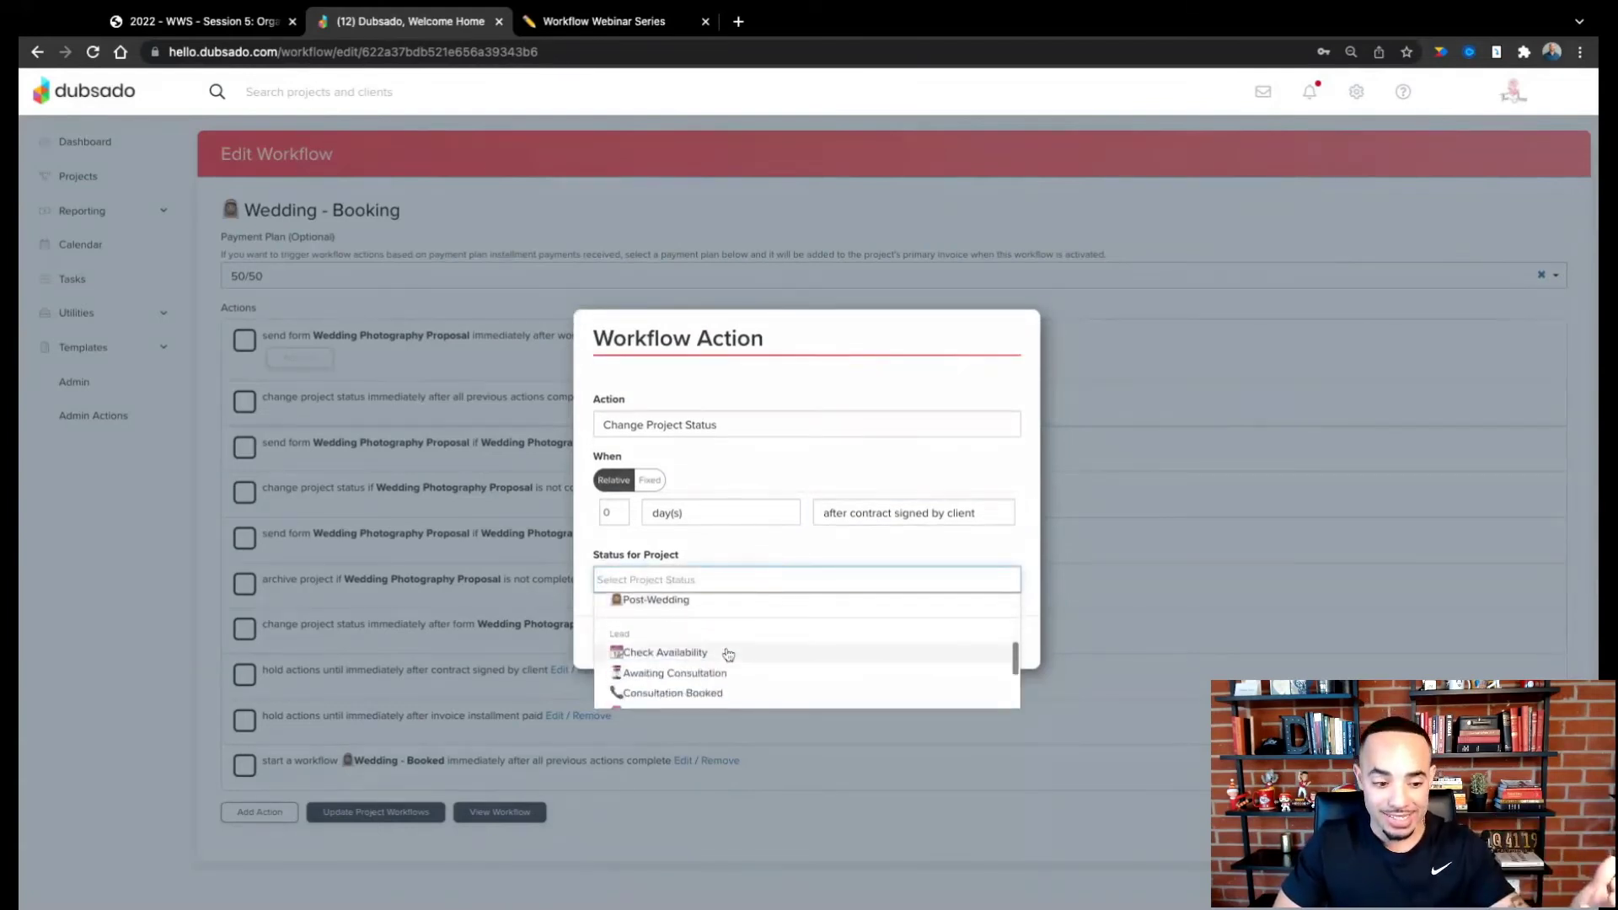
{"action": "scroll", "coordinate": [719, 666], "scroll_direction": "down", "scroll_amount": 2}
{"action": "left_click", "coordinate": [708, 697]}
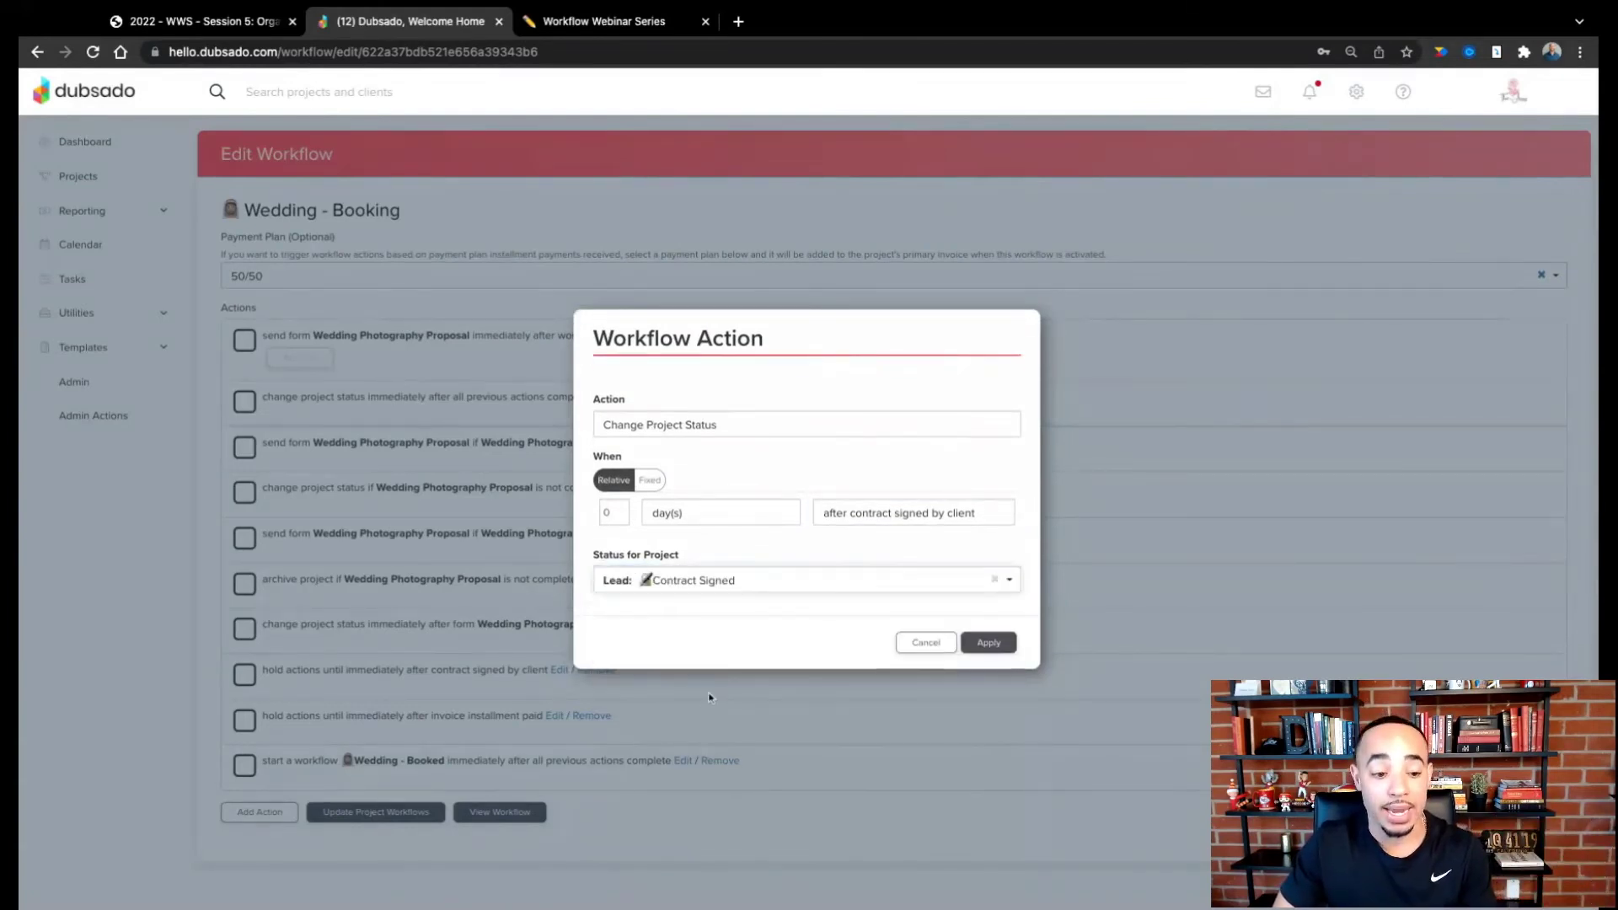
{"action": "left_click", "coordinate": [989, 644]}
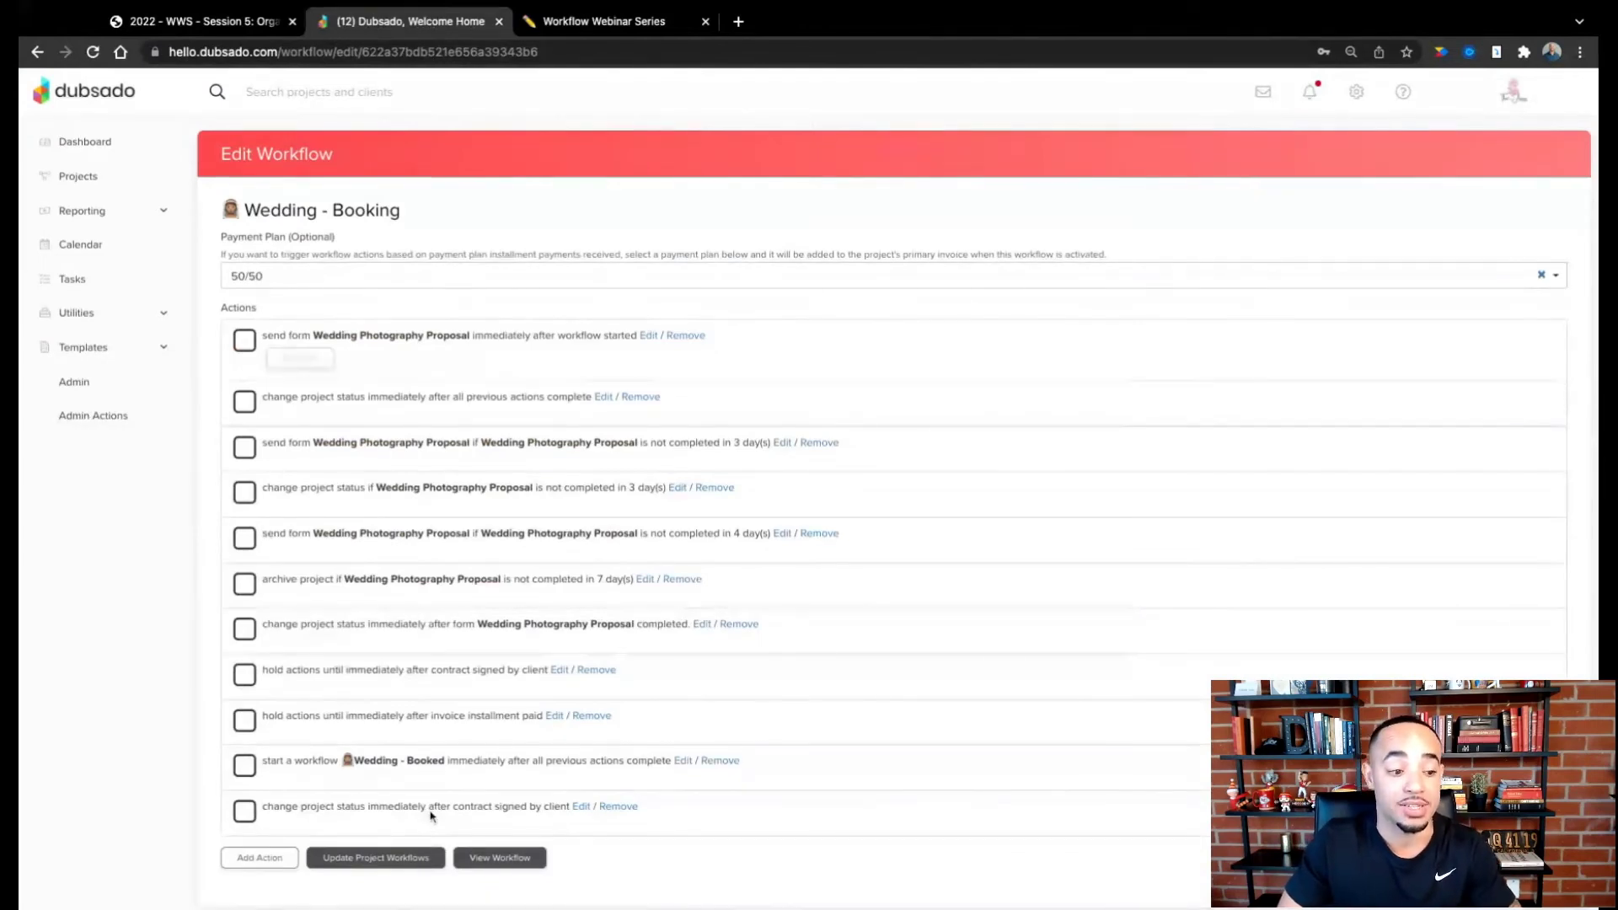
Step: Move the 'after contract signed by client' status change up ahead of both hold actions
{"action": "left_click_drag", "start_coordinate": [430, 811], "coordinate": [450, 654]}
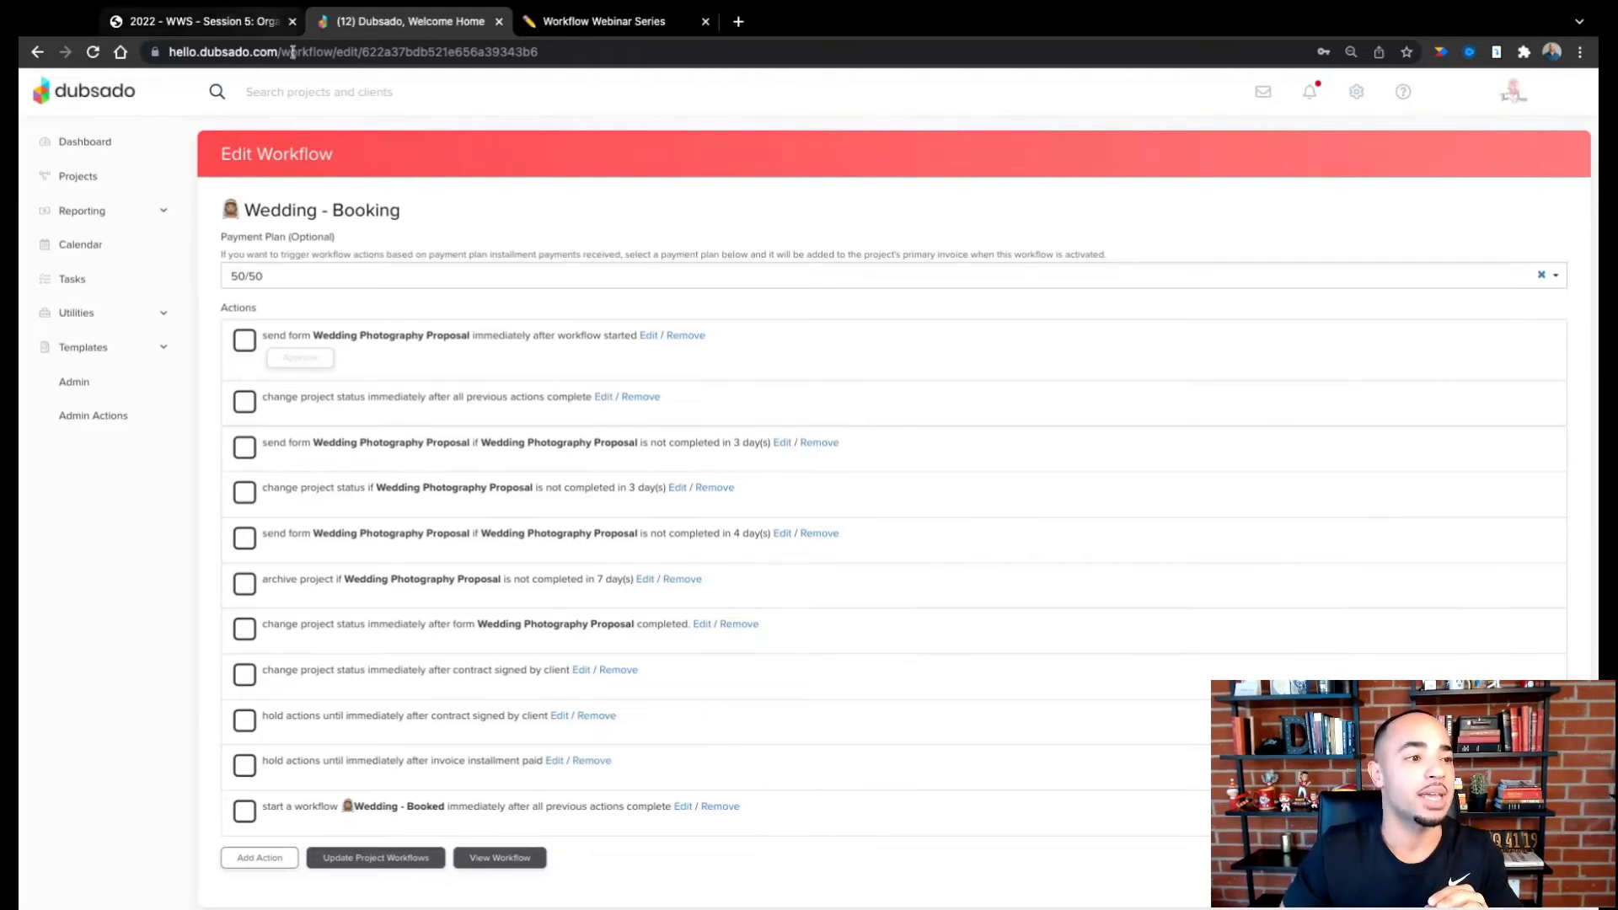
Step: Review all lead statuses on Projects, then open Wedding - Booked from Templates > Workflows for editing
{"action": "left_click", "coordinate": [76, 184]}
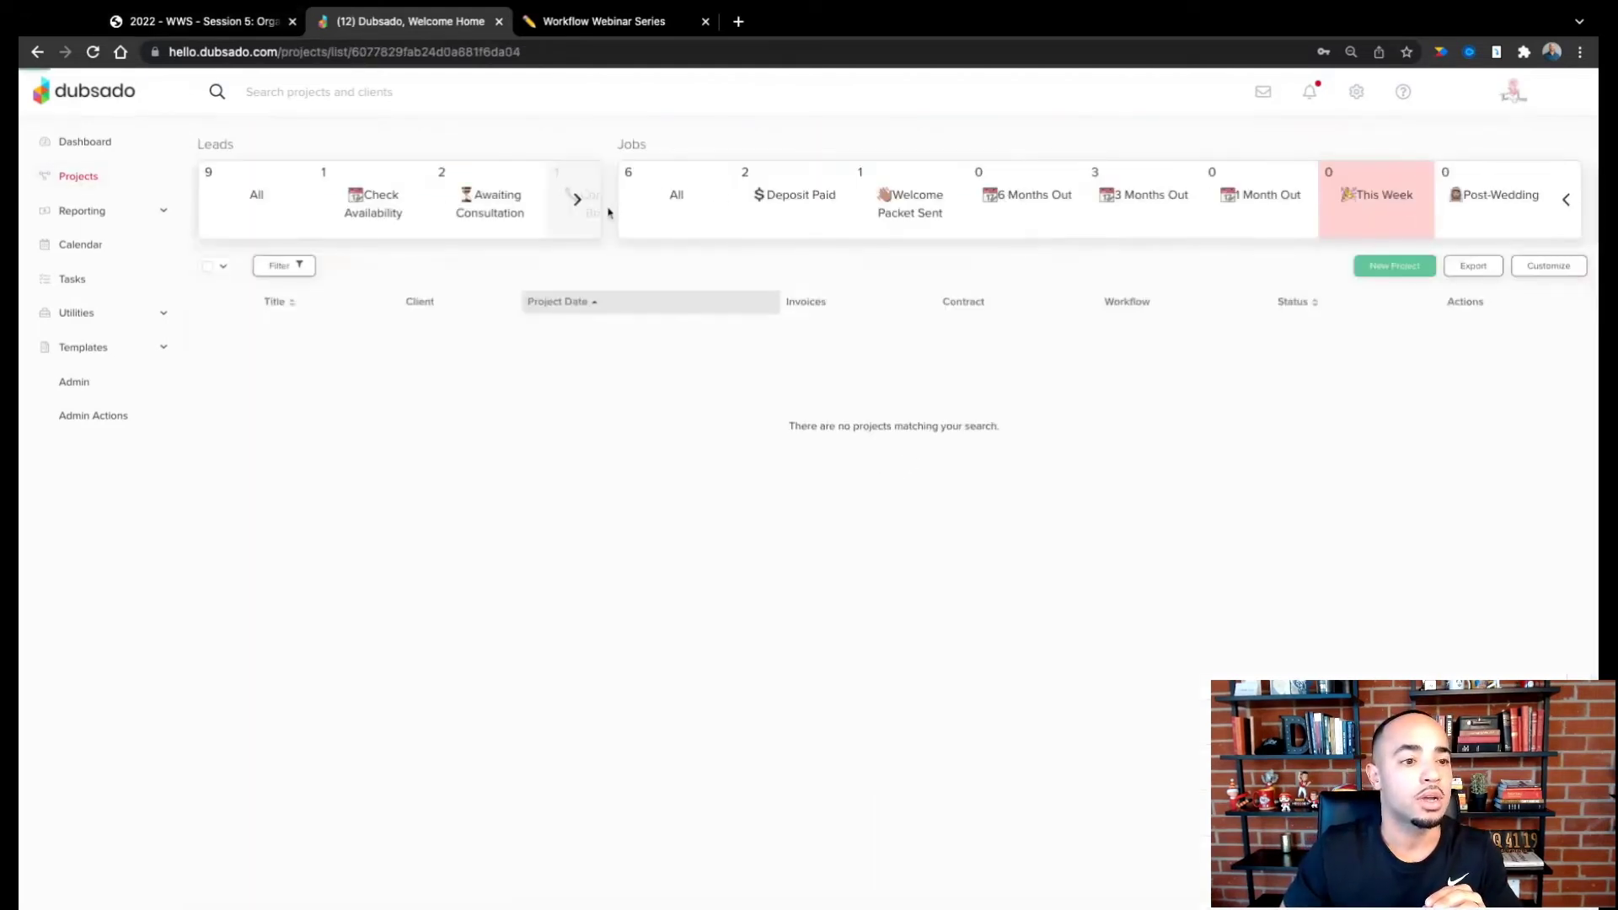
{"action": "left_click", "coordinate": [580, 207]}
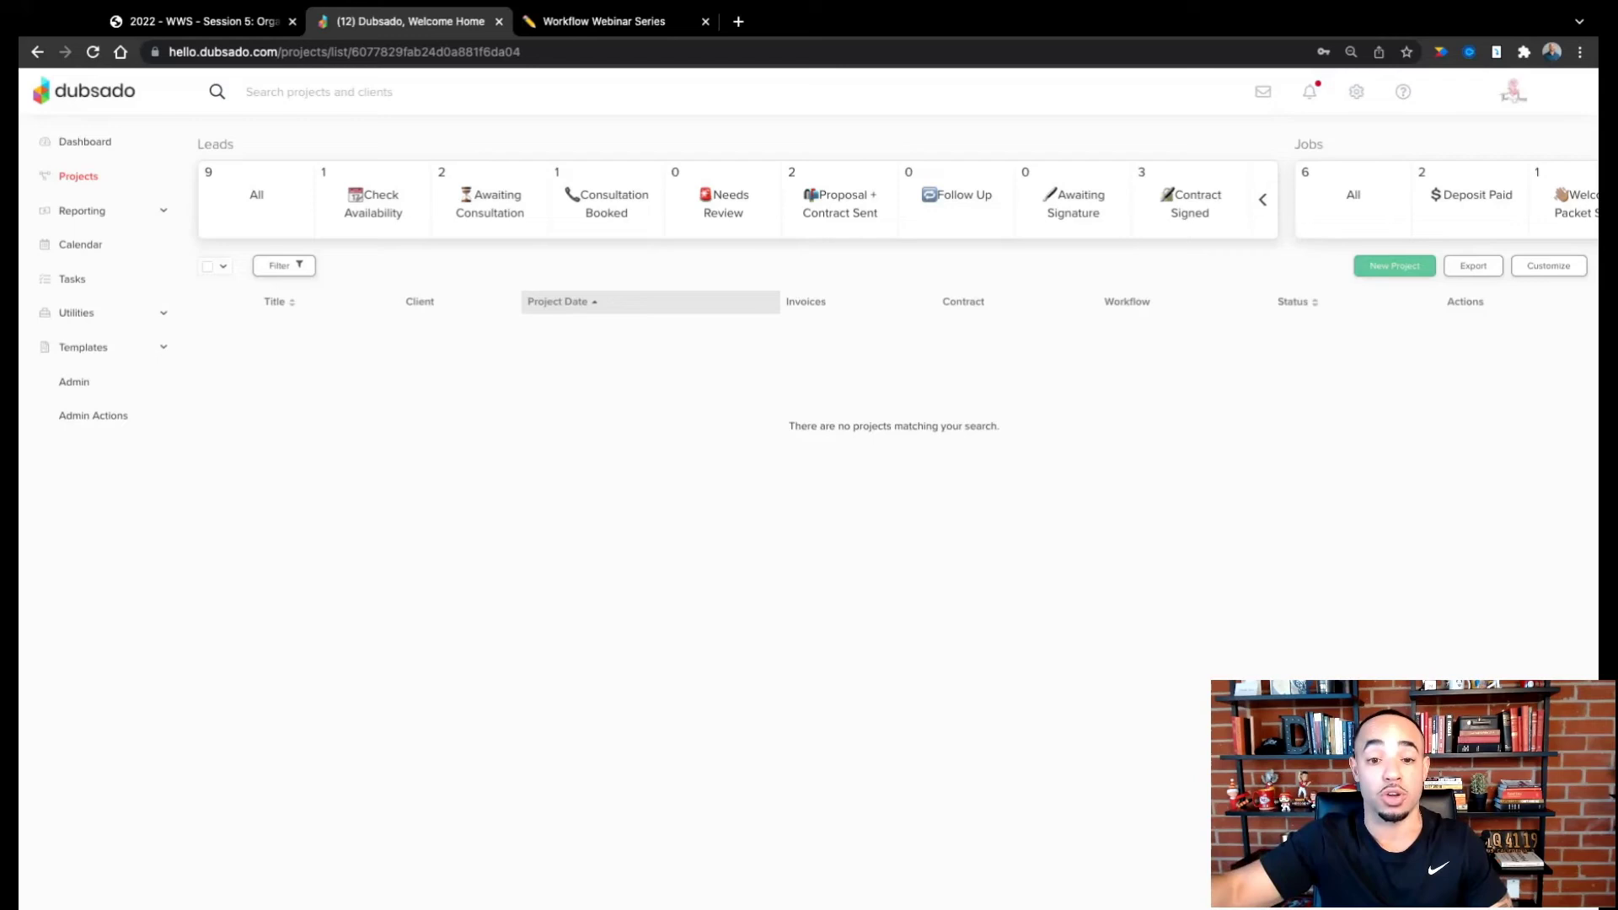
{"action": "left_click", "coordinate": [84, 348]}
{"action": "left_click", "coordinate": [85, 518]}
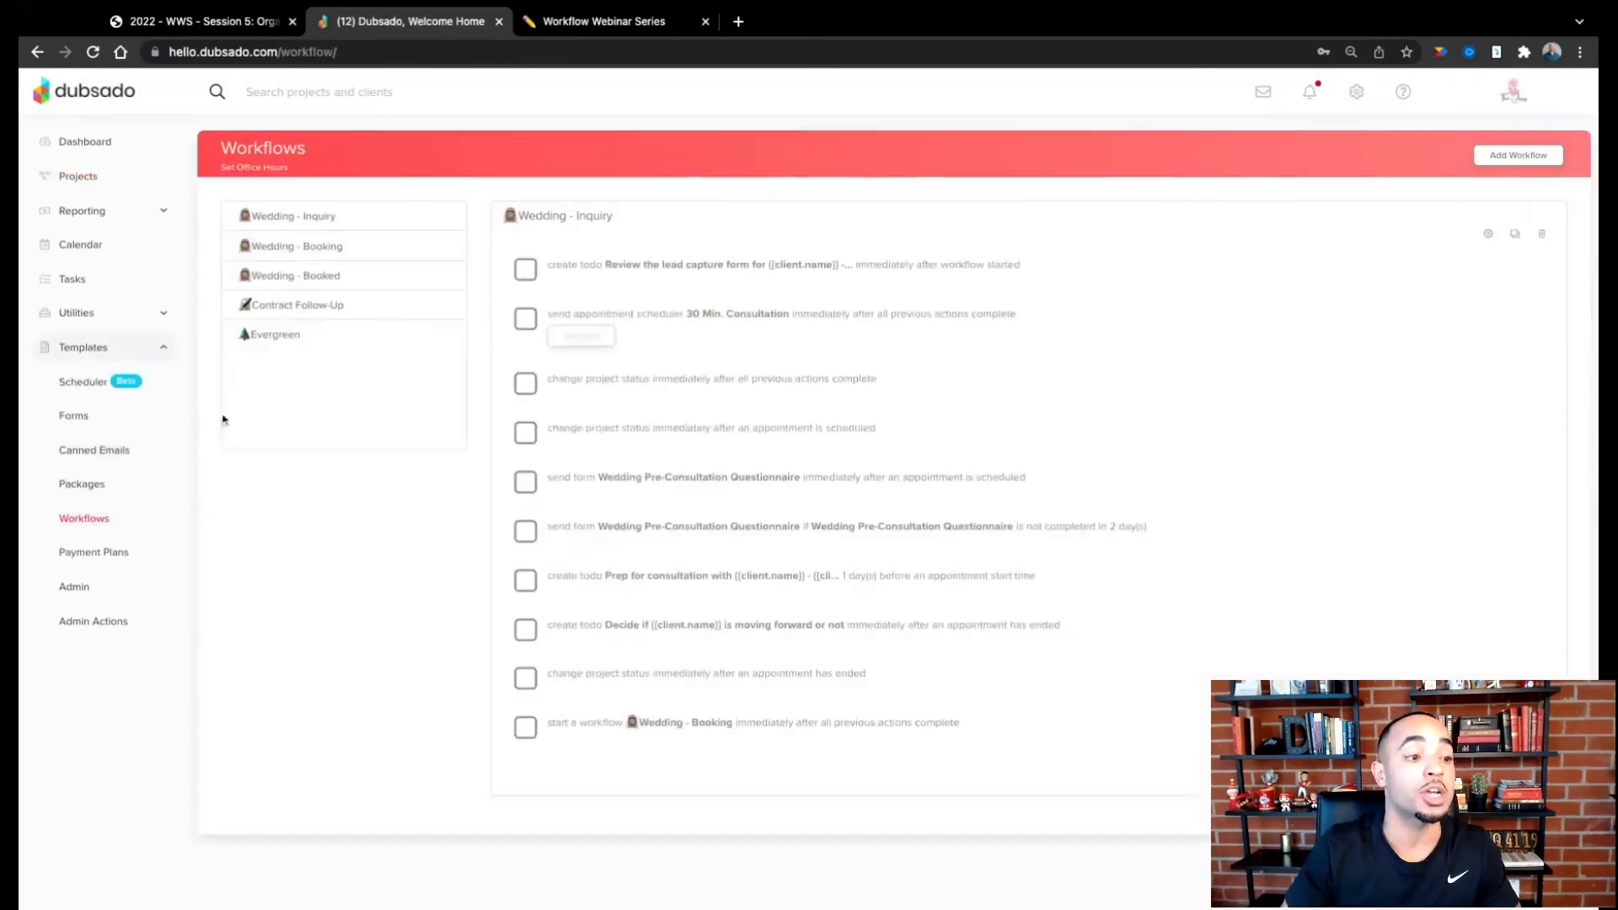
{"action": "left_click", "coordinate": [342, 276]}
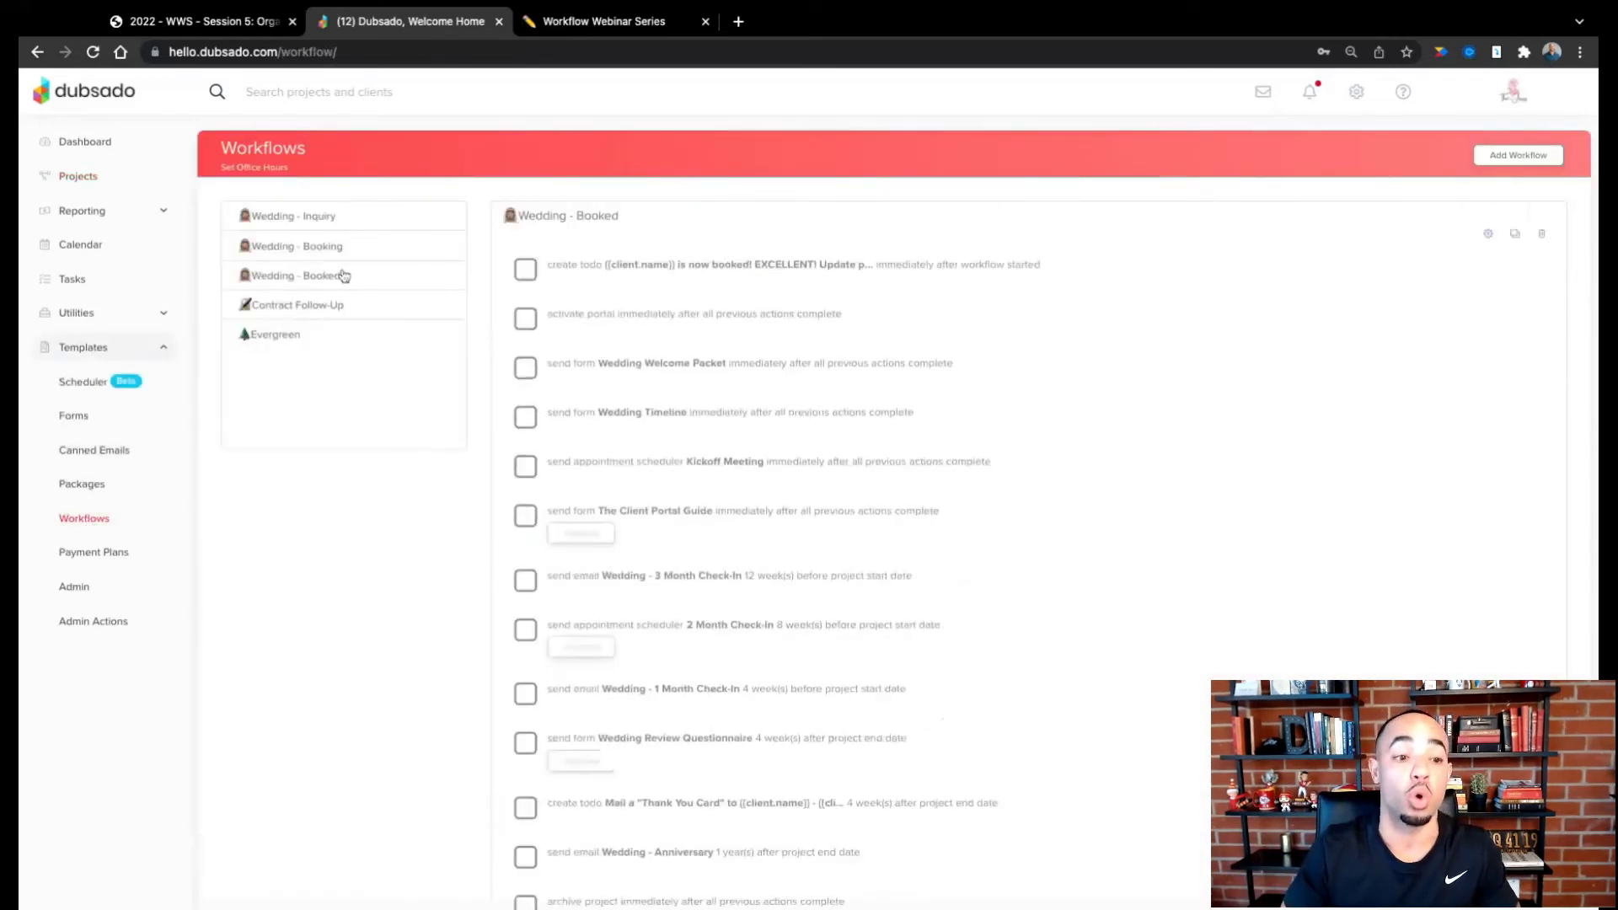
{"action": "left_click", "coordinate": [1487, 237]}
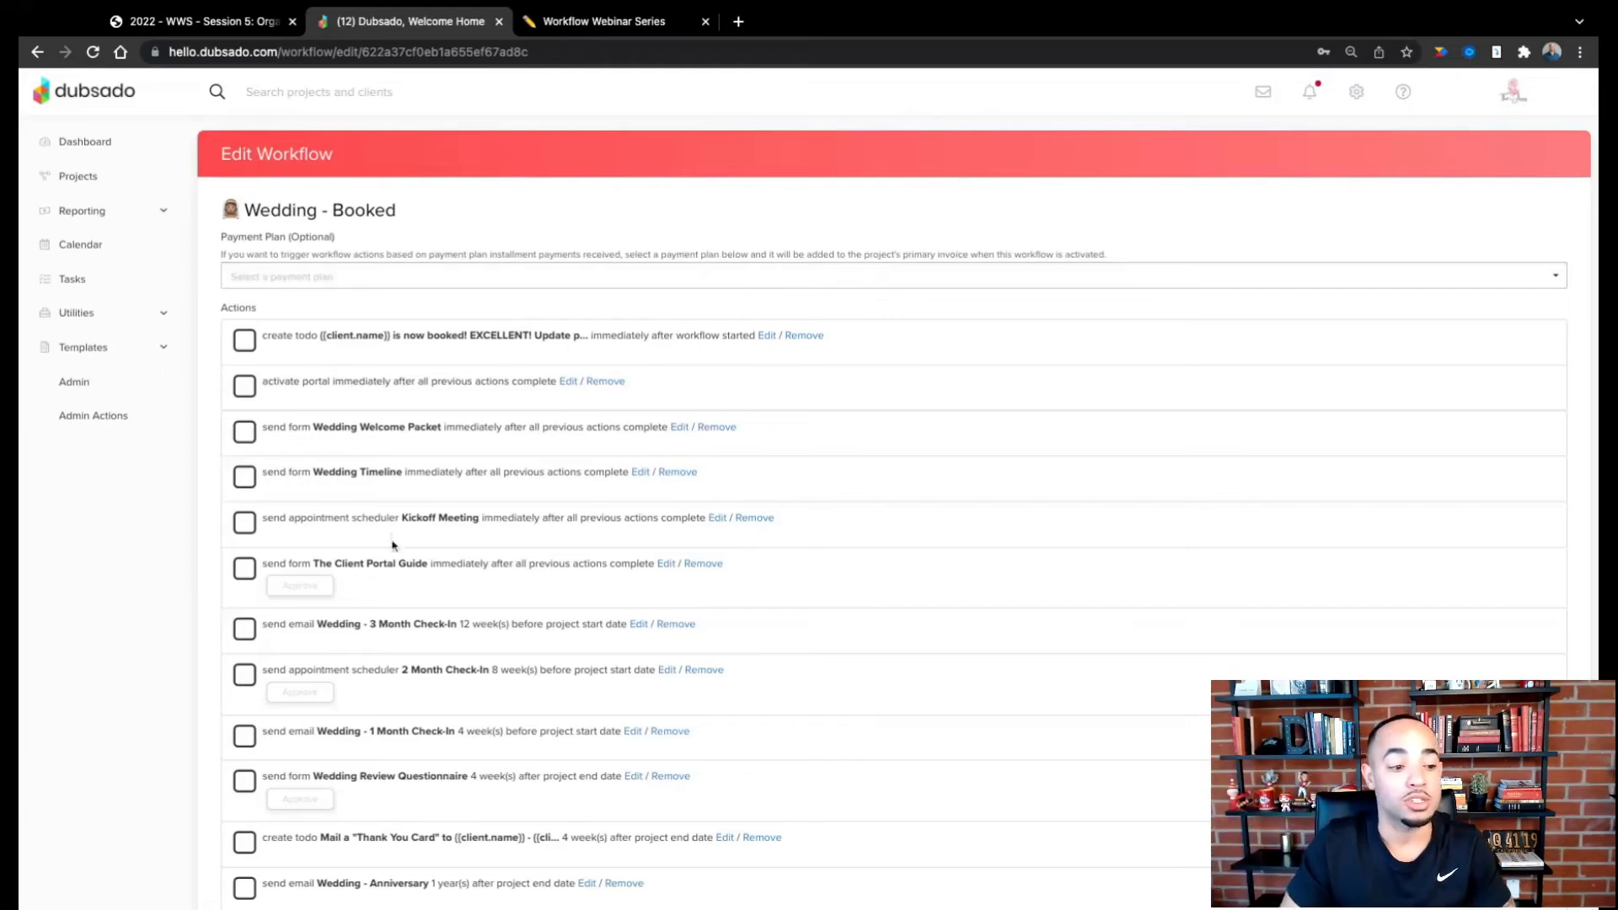
Step: Add a Change Project Status action to Job: Deposit Paid, 0 days after the workflow starts
{"action": "scroll", "coordinate": [392, 545], "scroll_direction": "down", "scroll_amount": 3}
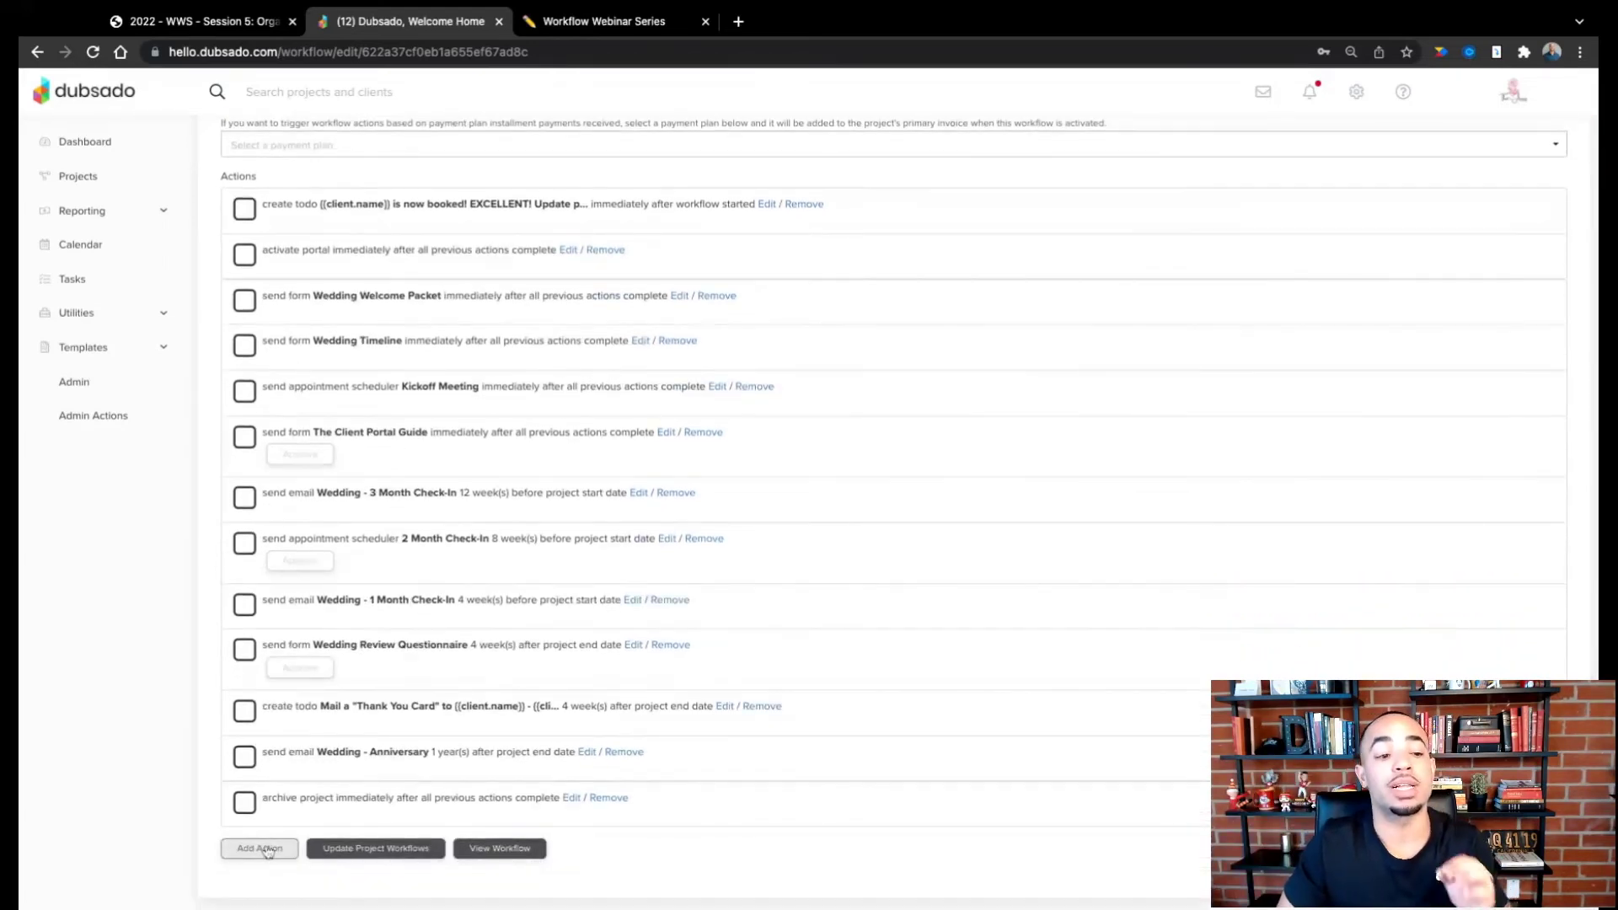
{"action": "left_click", "coordinate": [262, 849]}
{"action": "left_click", "coordinate": [738, 458]}
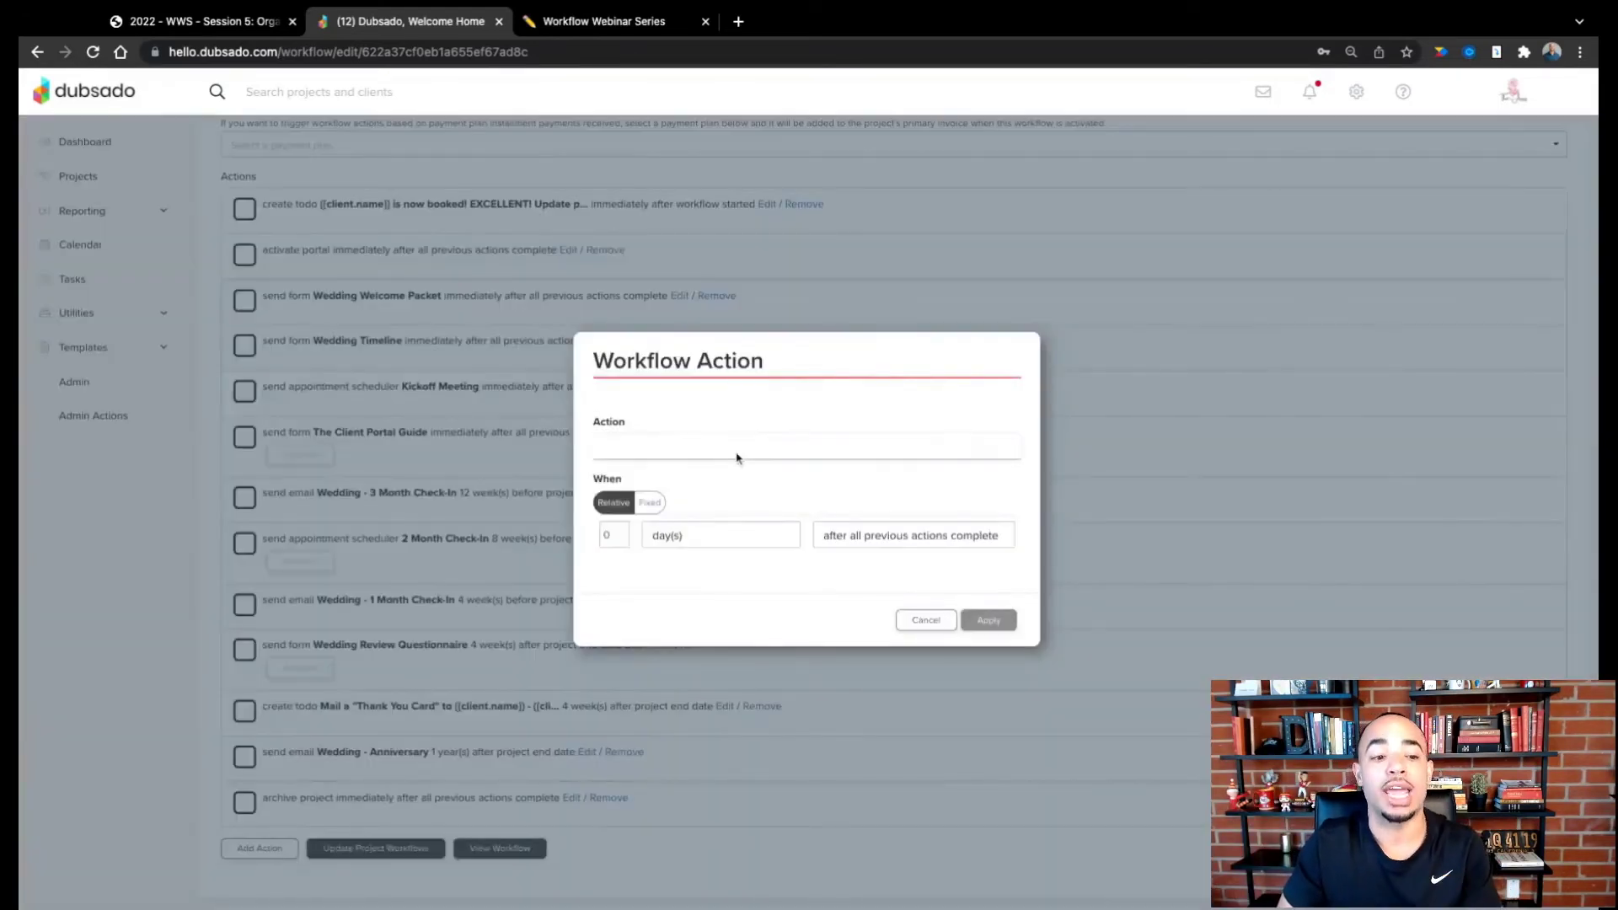
{"action": "left_click", "coordinate": [737, 474]}
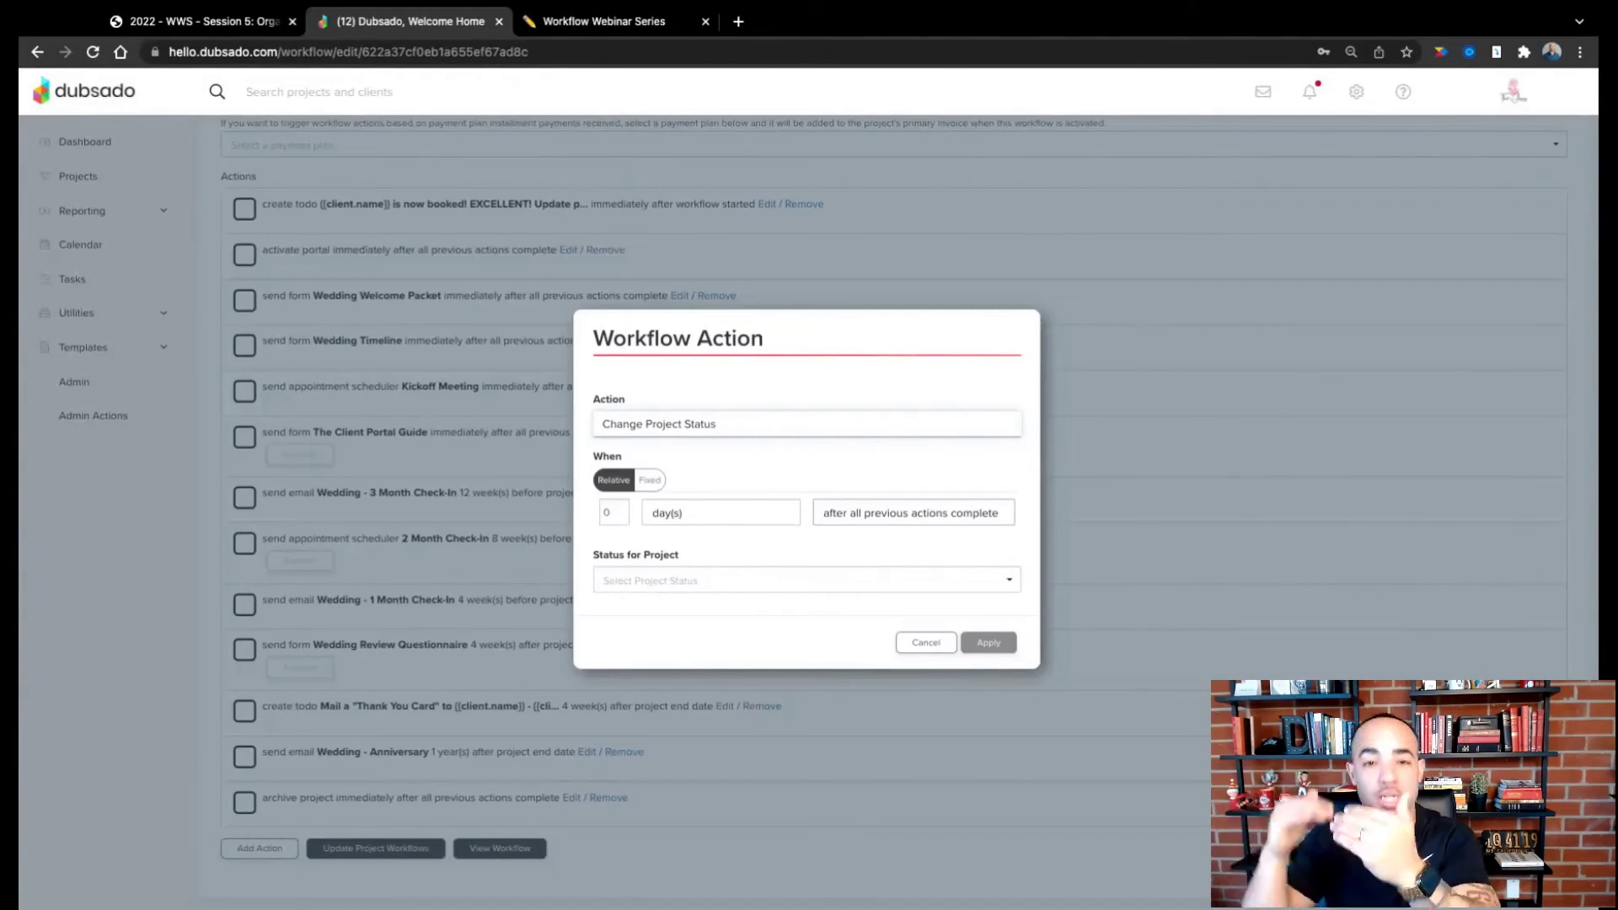
{"action": "left_click", "coordinate": [913, 513]}
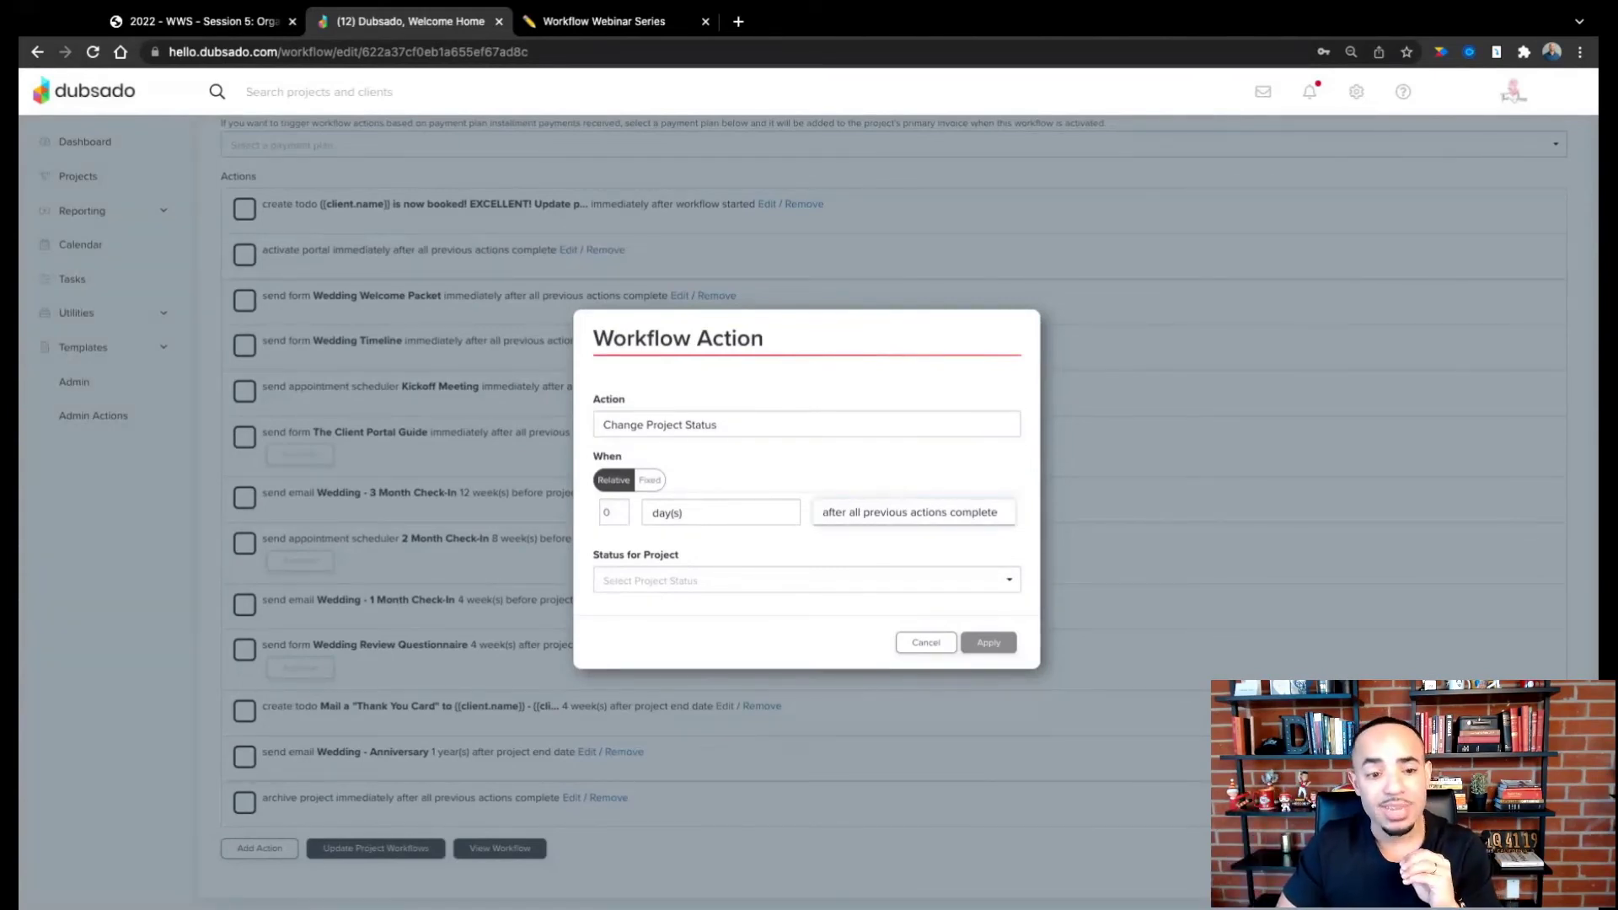
{"action": "left_click", "coordinate": [875, 375]}
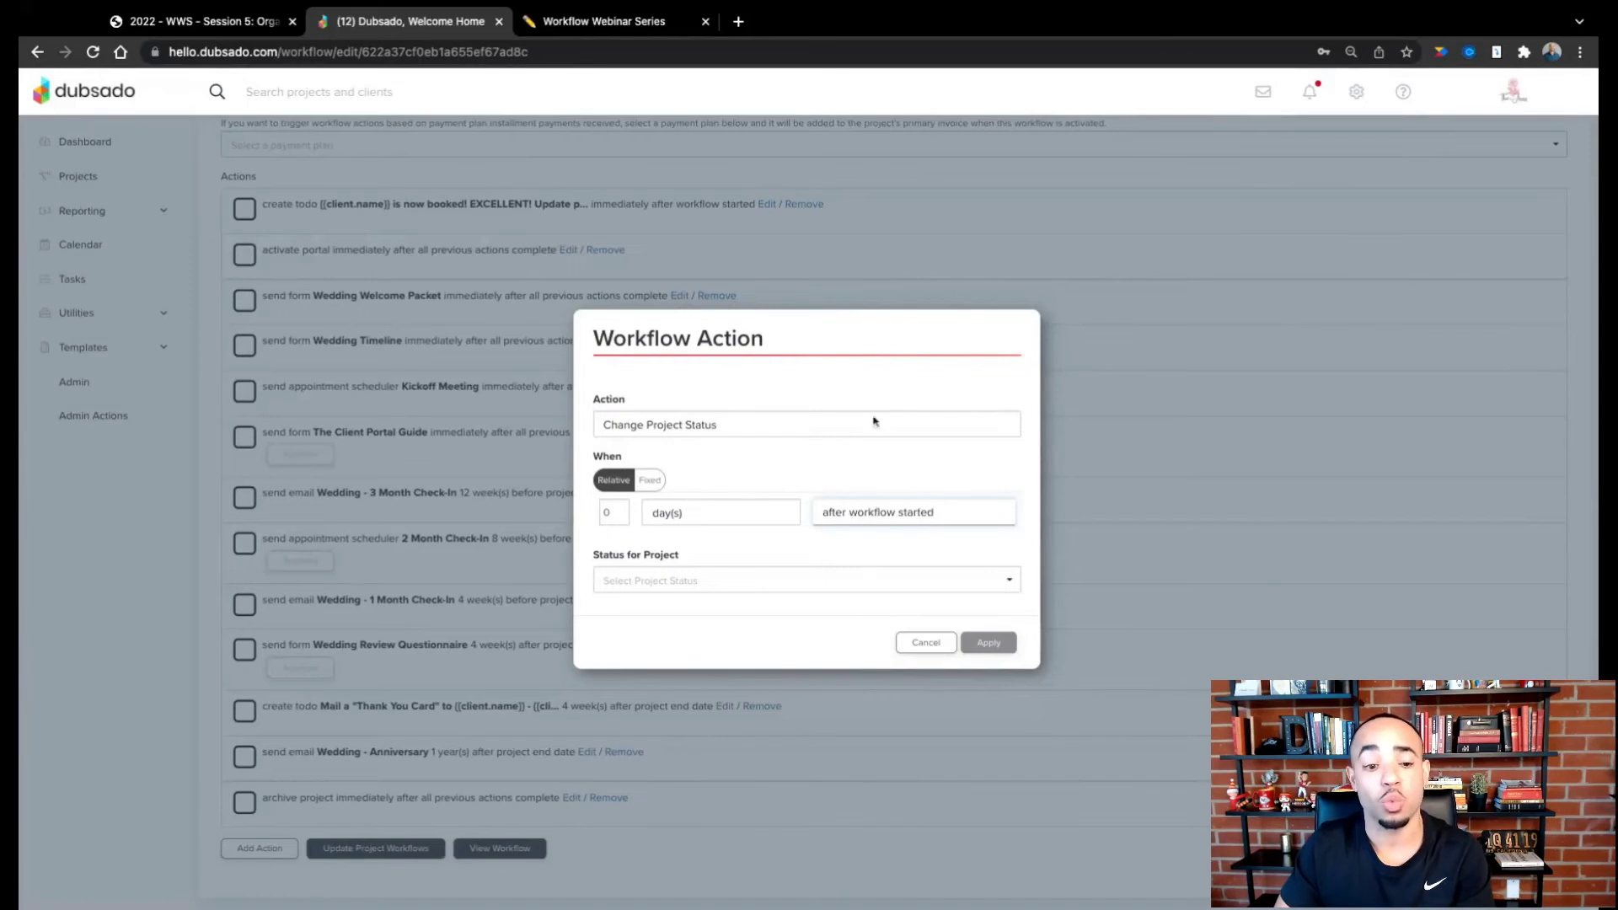
{"action": "left_click", "coordinate": [708, 580]}
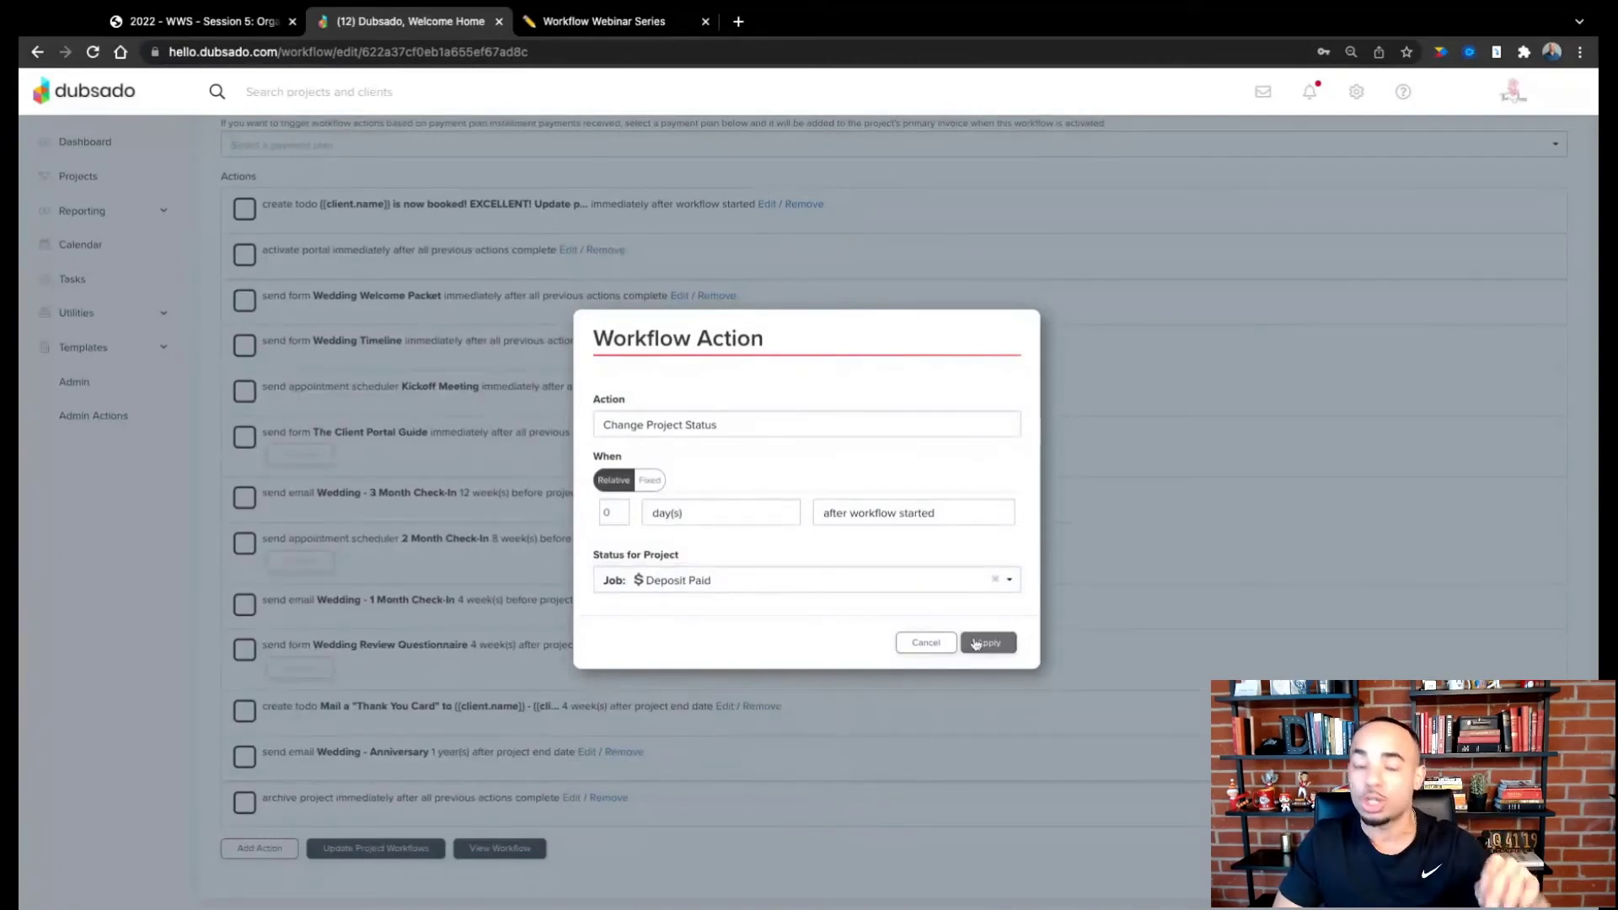
{"action": "left_click", "coordinate": [978, 644]}
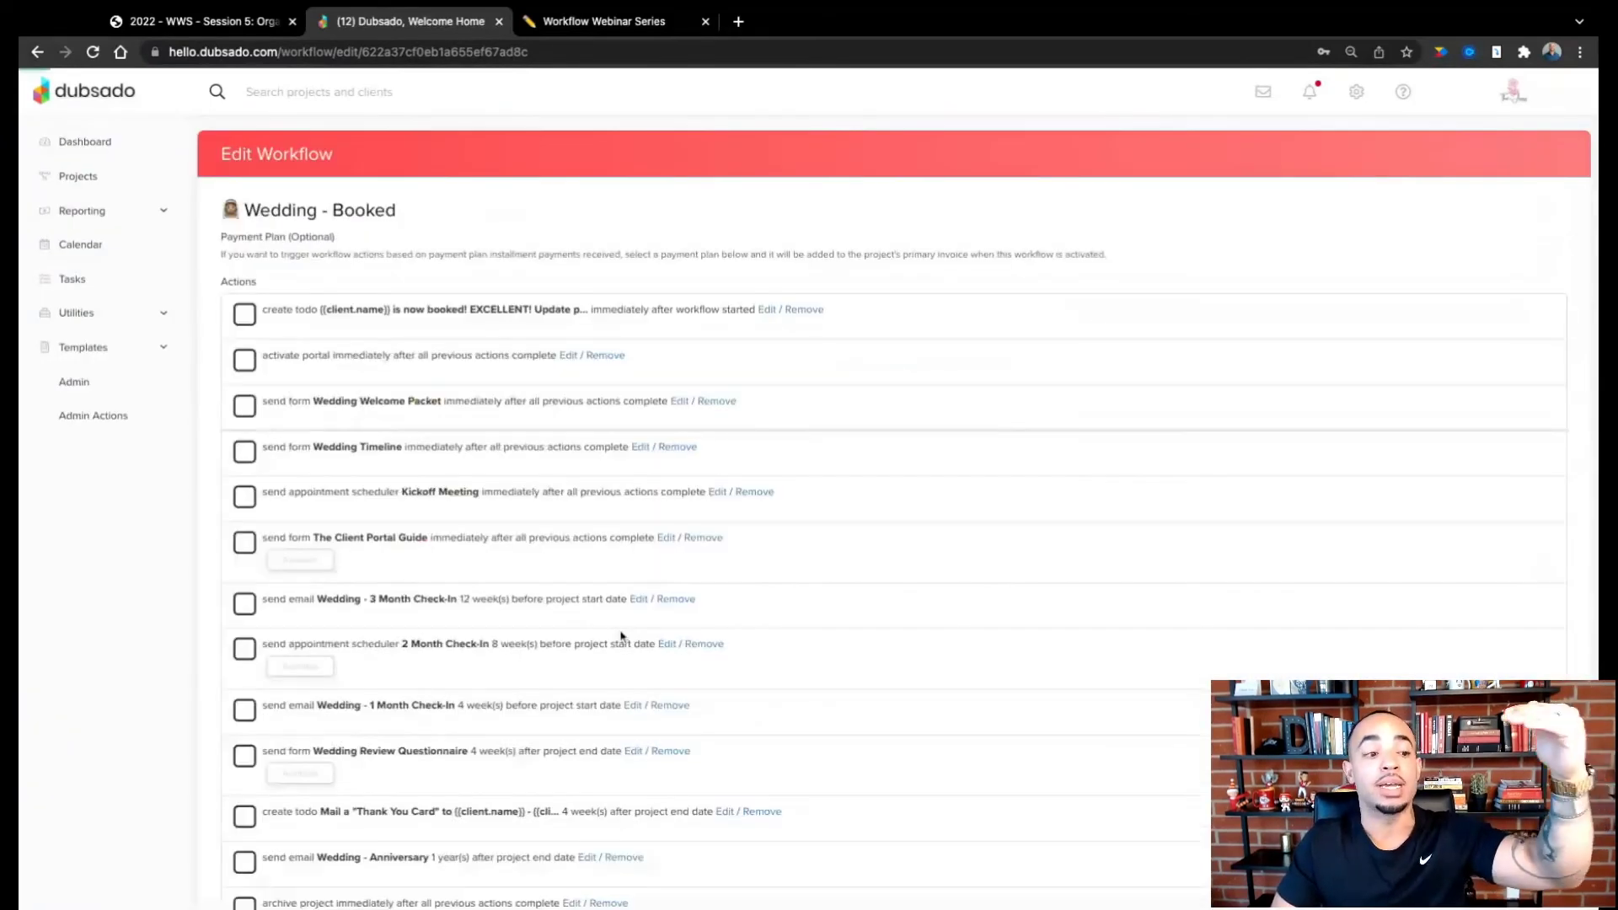
{"action": "scroll", "coordinate": [540, 637], "scroll_direction": "down", "scroll_amount": 2}
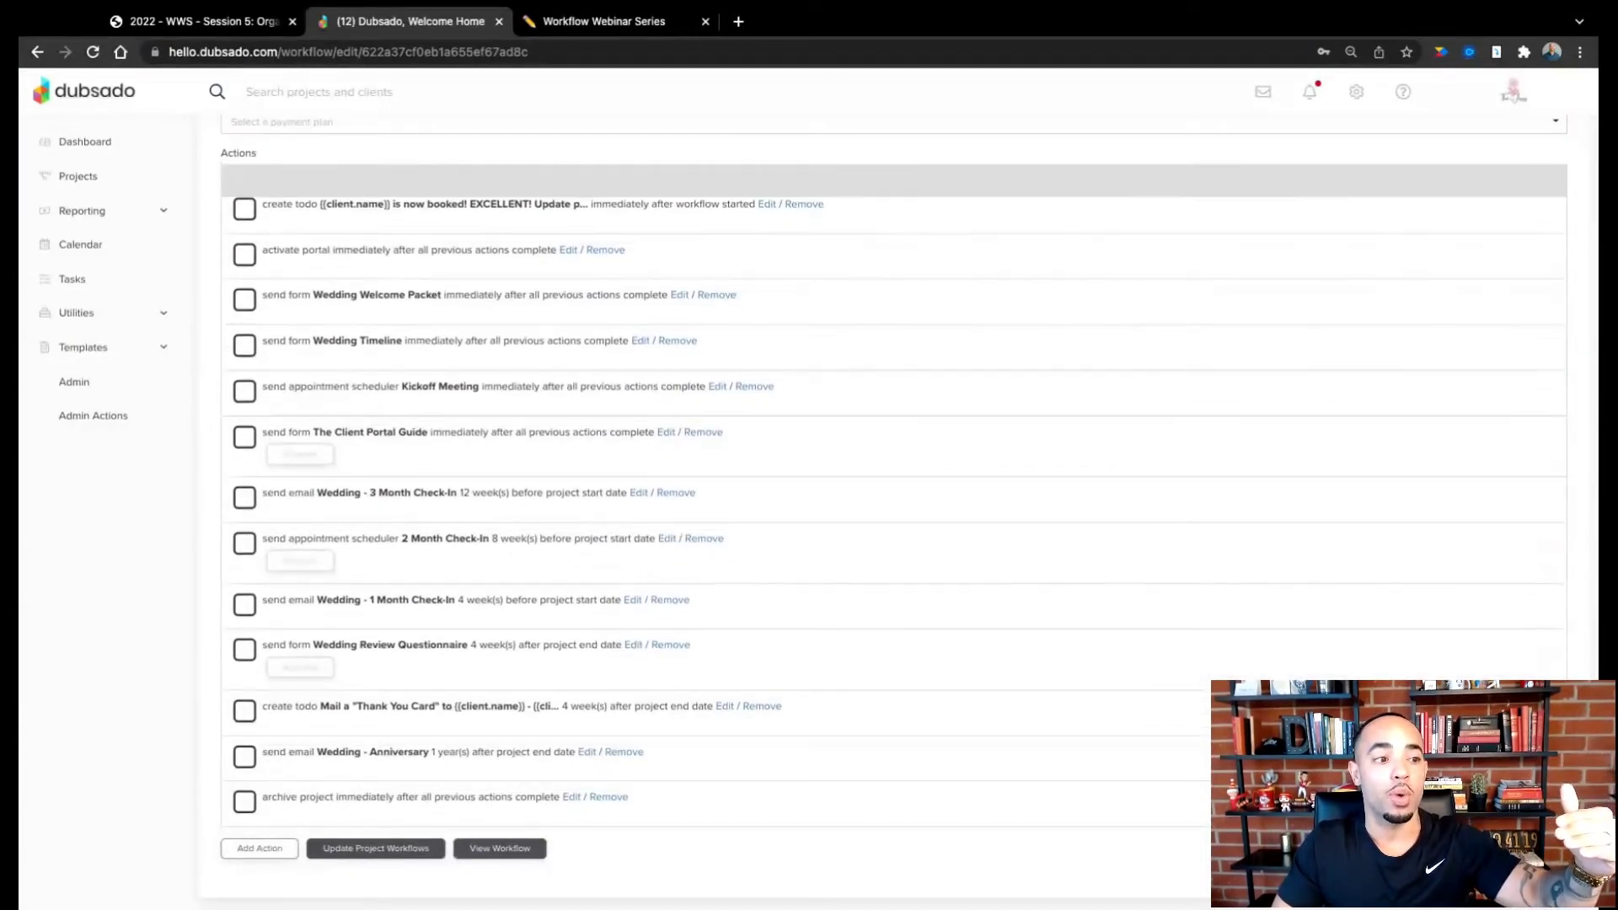
Step: Return to the Projects list to check the Jobs pipeline counts (2 Deposit Paid, 3 at 3 Months Out)
{"action": "scroll", "coordinate": [531, 177], "scroll_direction": "up", "scroll_amount": 2}
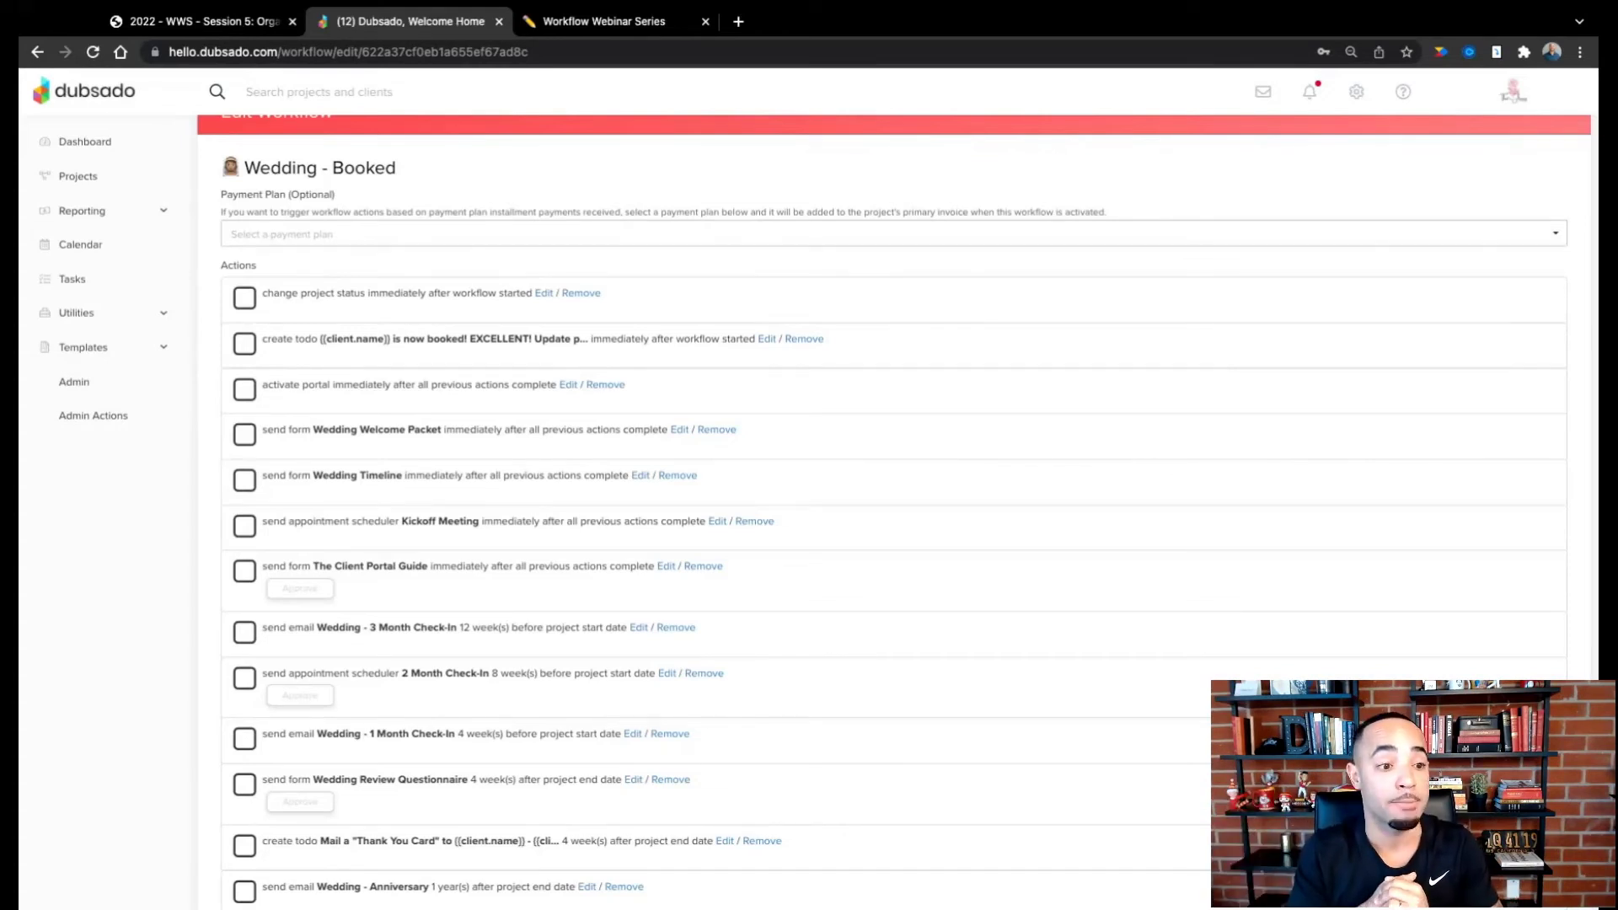
{"action": "left_click", "coordinate": [95, 179]}
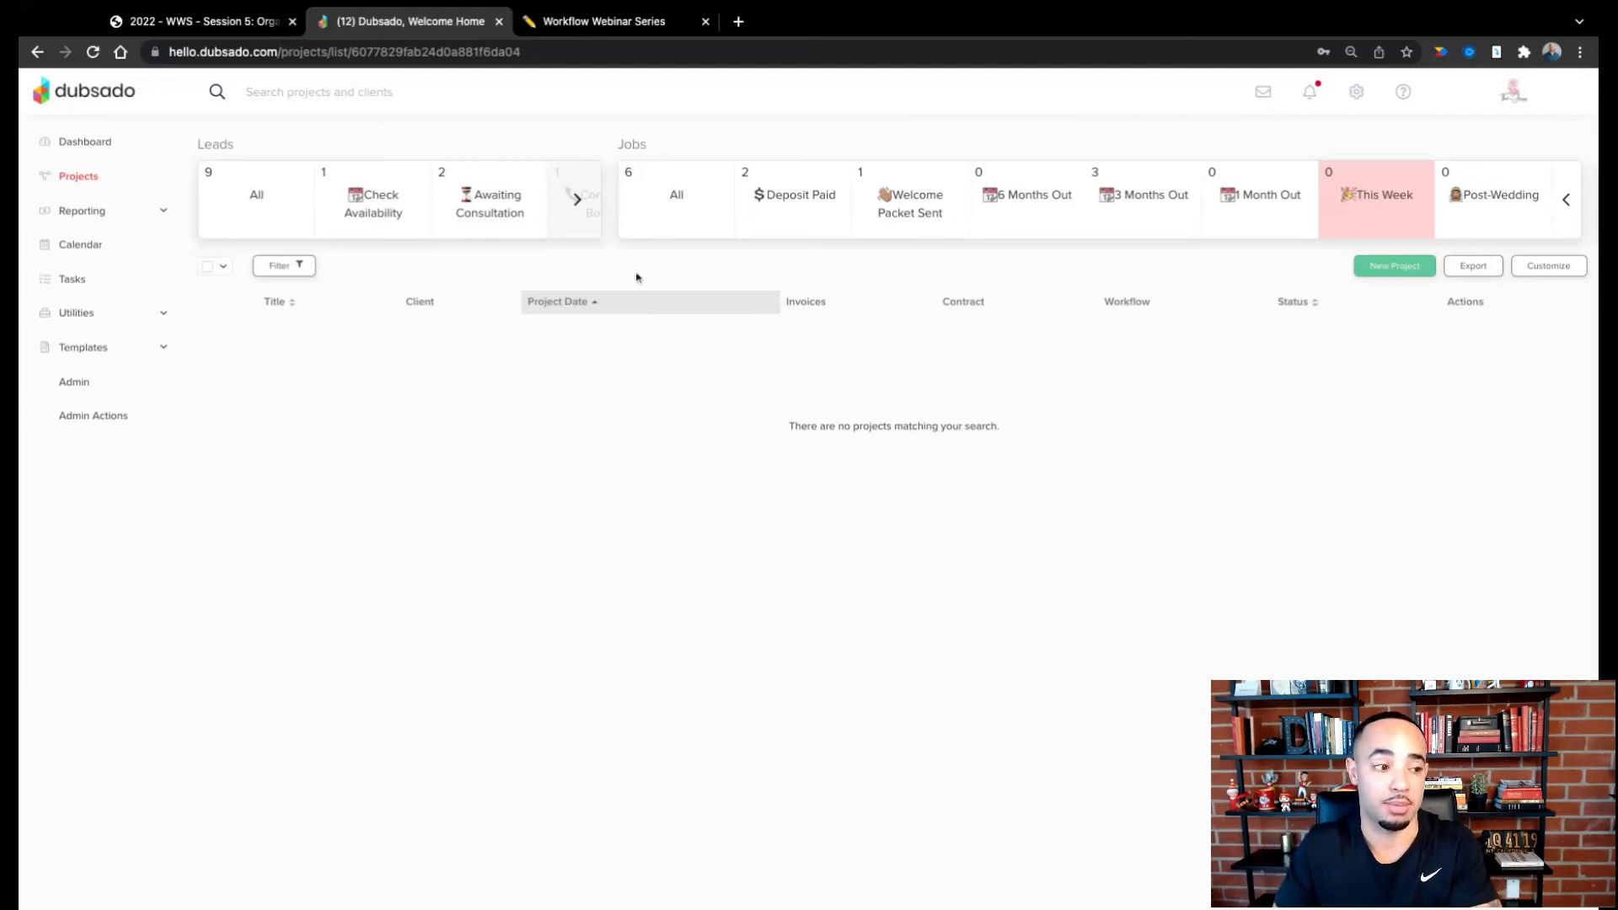
Step: Open the Wedding - Booked workflow from Templates > Workflows in the workflow editor
{"action": "left_click", "coordinate": [97, 350]}
{"action": "left_click", "coordinate": [88, 520]}
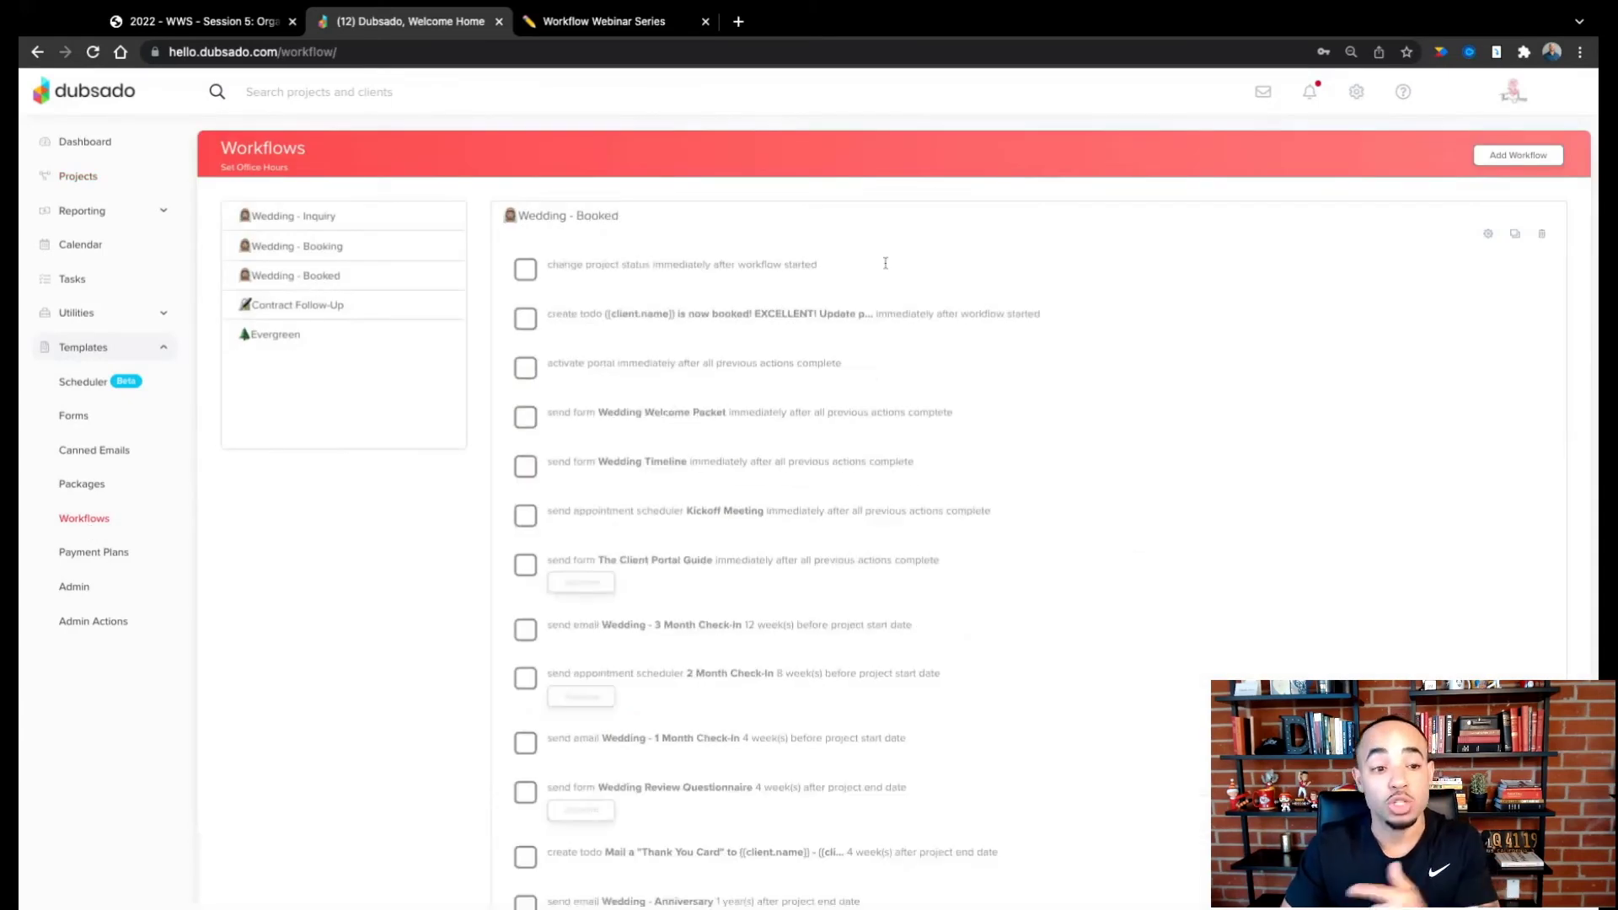
{"action": "left_click", "coordinate": [1489, 234]}
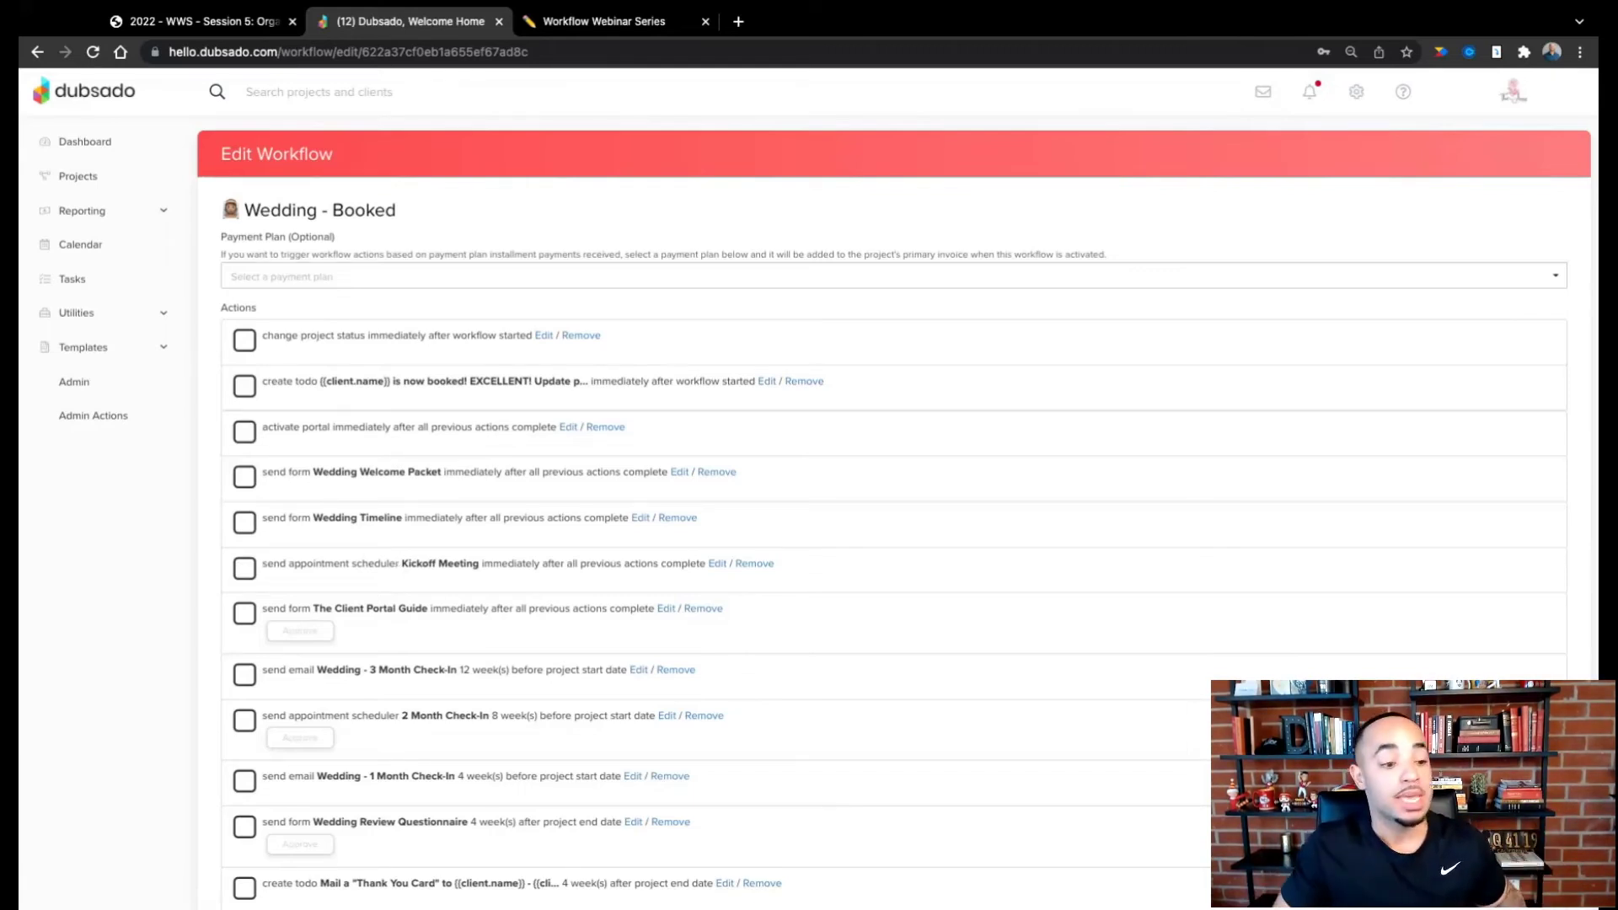
Step: Append a Change Project Status action to Job: Welcome Packet Sent after all previous actions complete
{"action": "scroll", "coordinate": [398, 567], "scroll_direction": "down", "scroll_amount": 1}
{"action": "scroll", "coordinate": [398, 568], "scroll_direction": "down", "scroll_amount": 3}
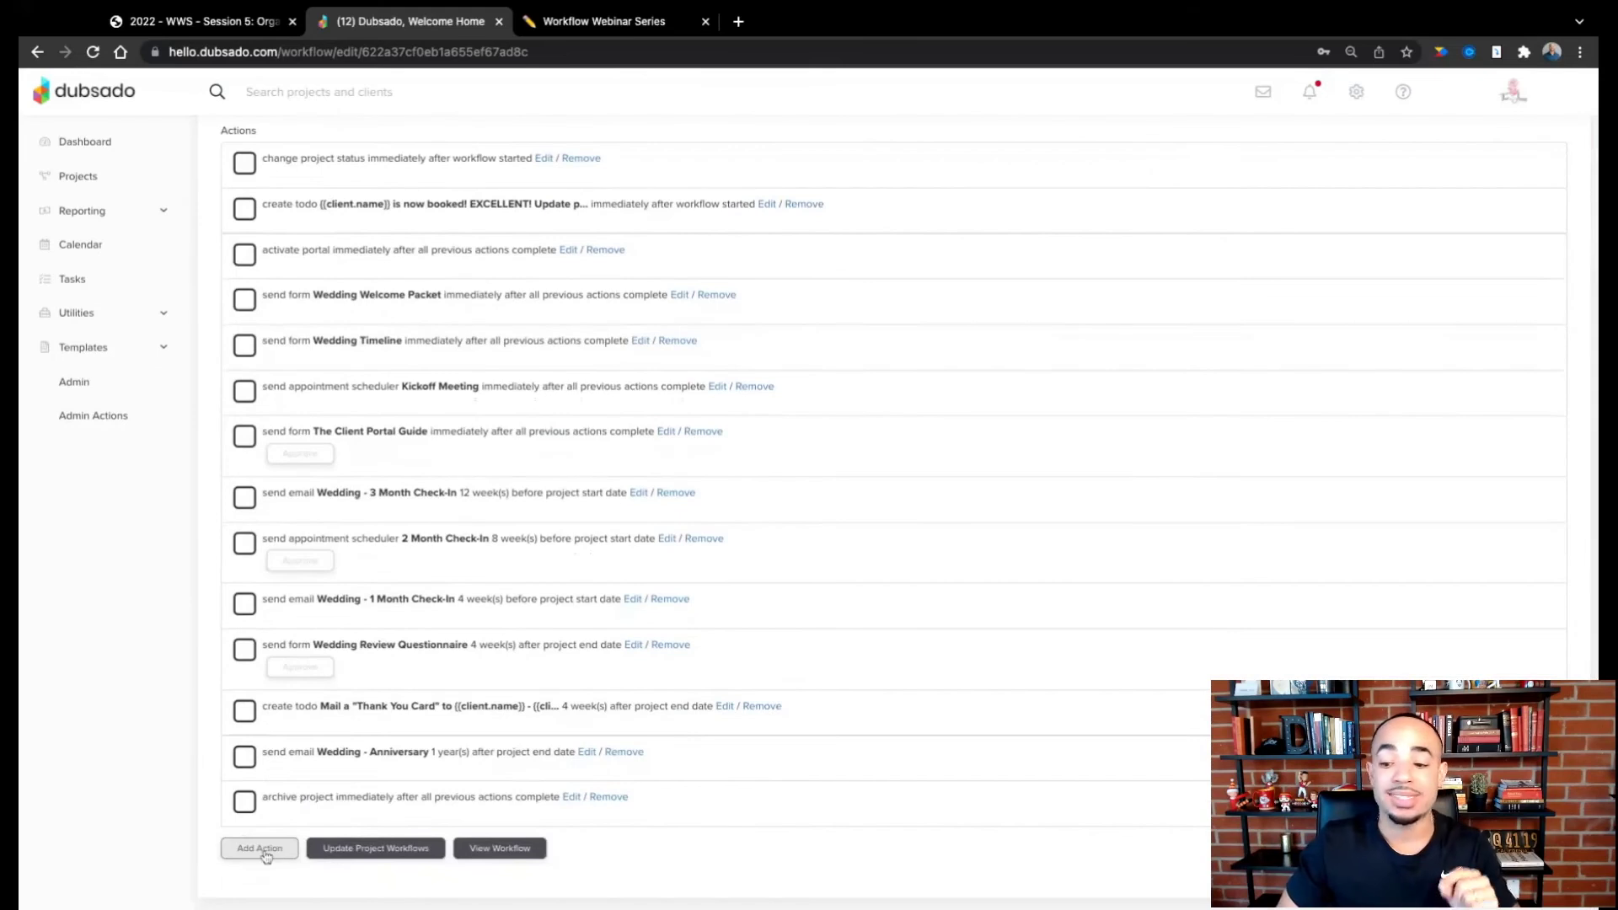
{"action": "left_click", "coordinate": [260, 849]}
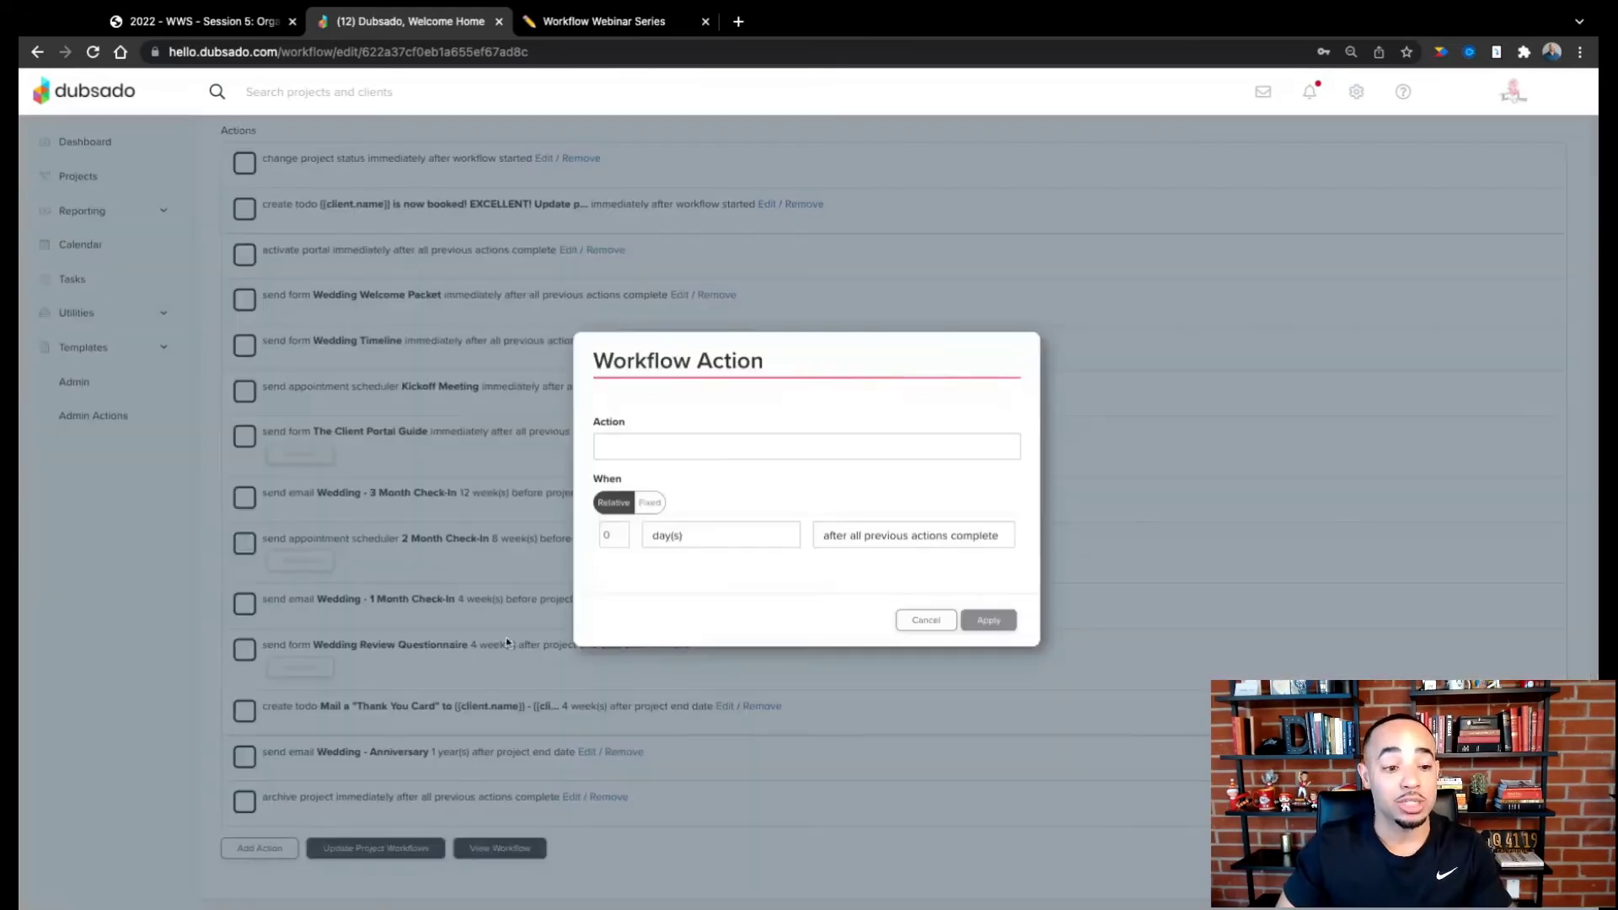
{"action": "left_click", "coordinate": [712, 448]}
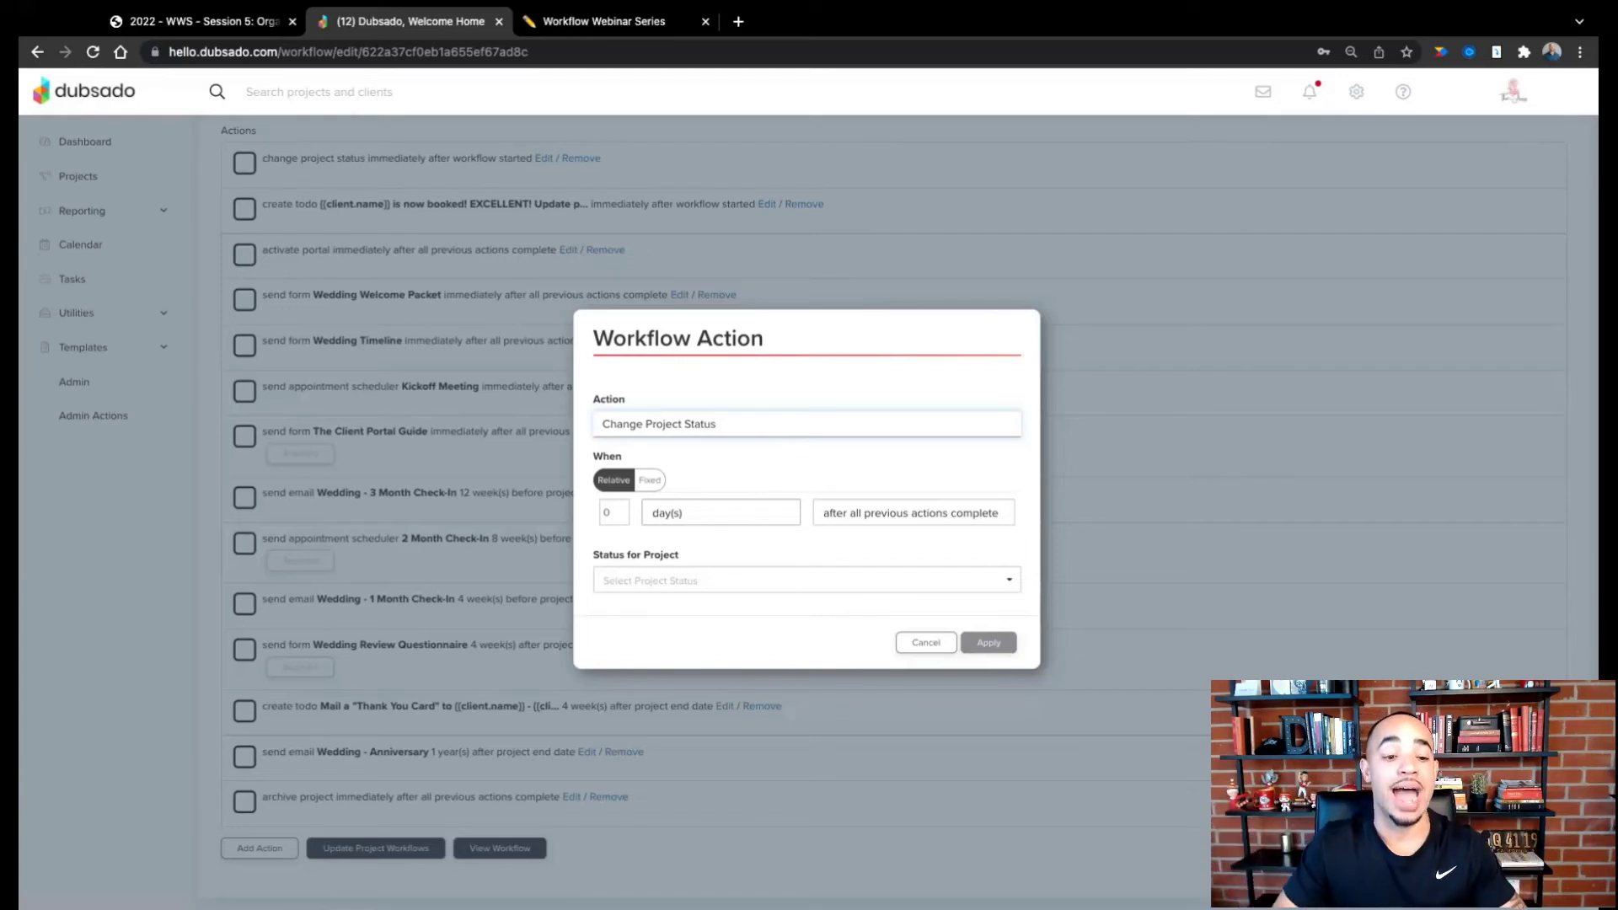
{"action": "left_click", "coordinate": [723, 580]}
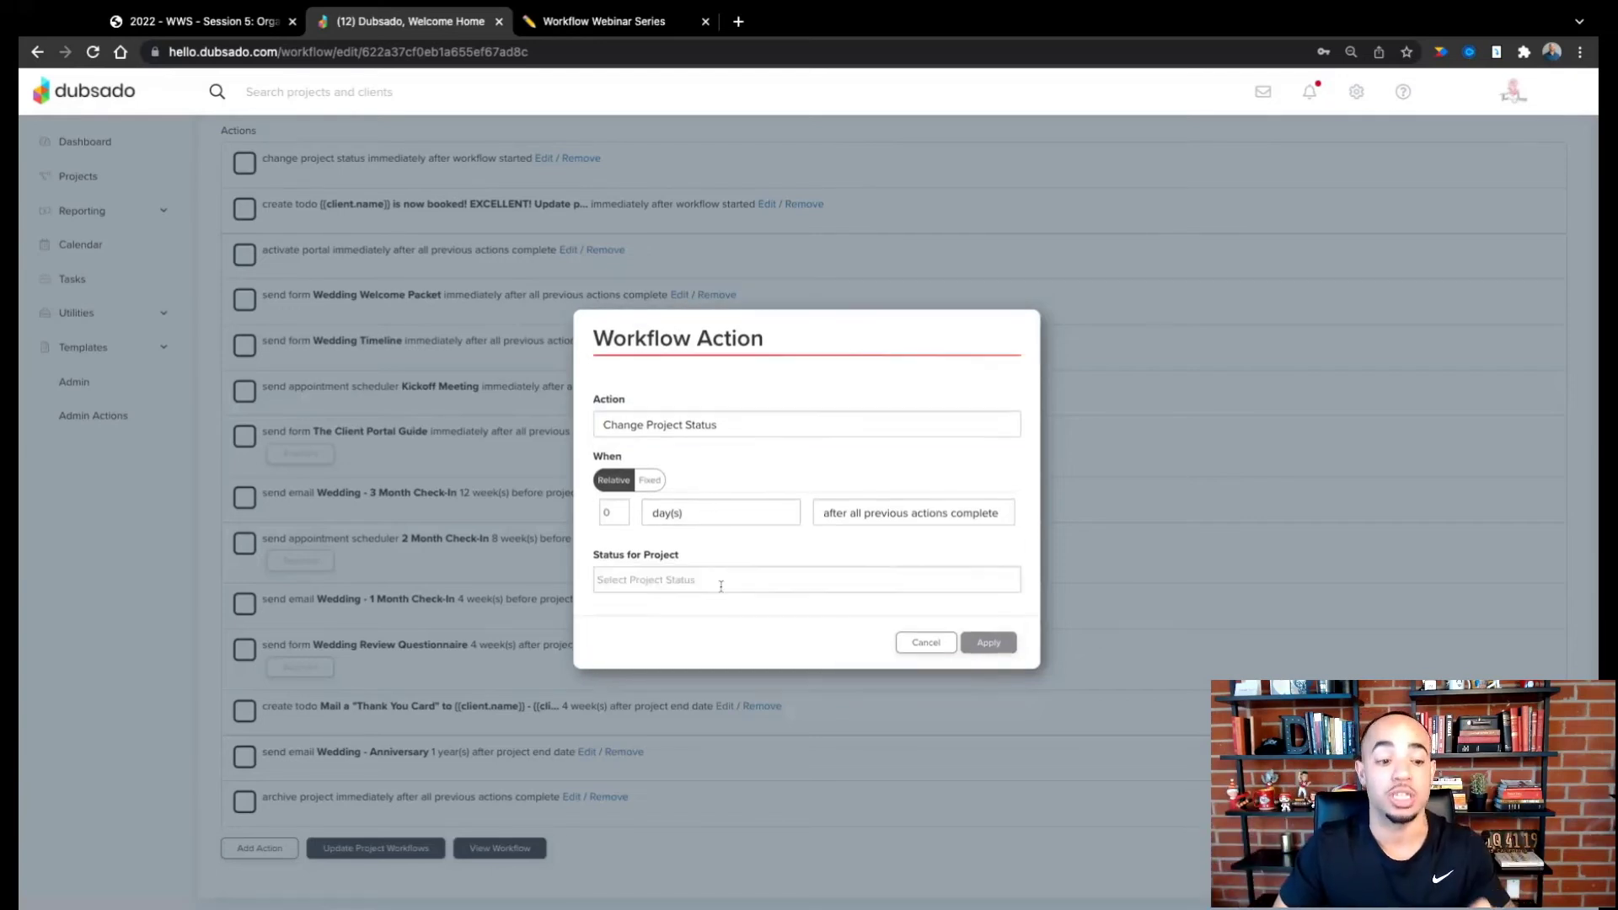
{"action": "left_click", "coordinate": [720, 645]}
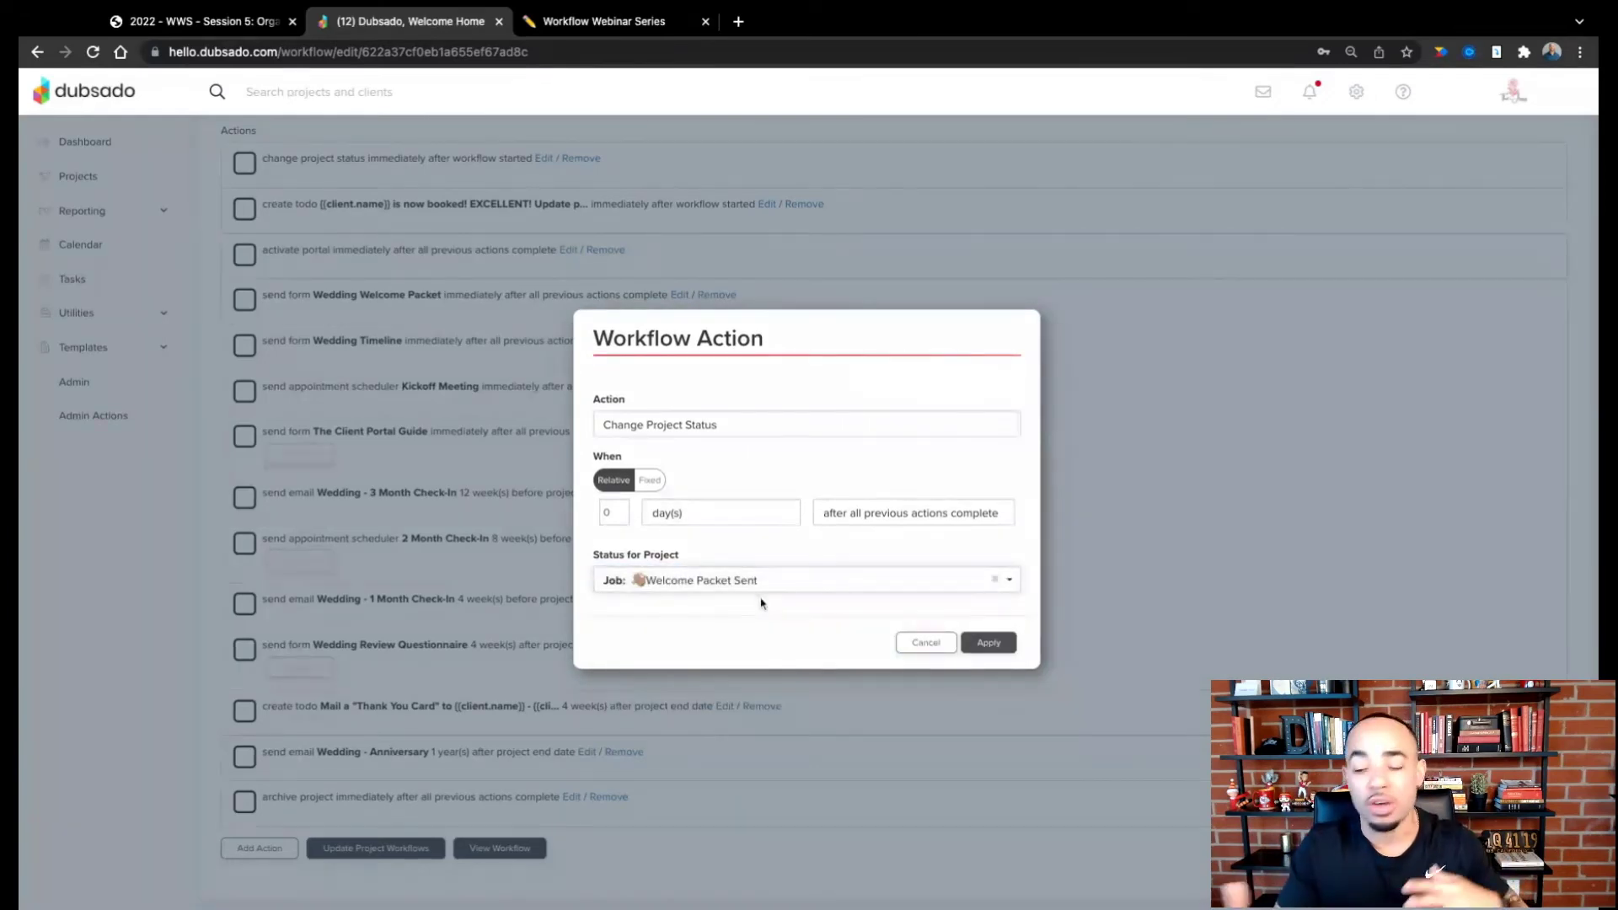
{"action": "left_click", "coordinate": [989, 643]}
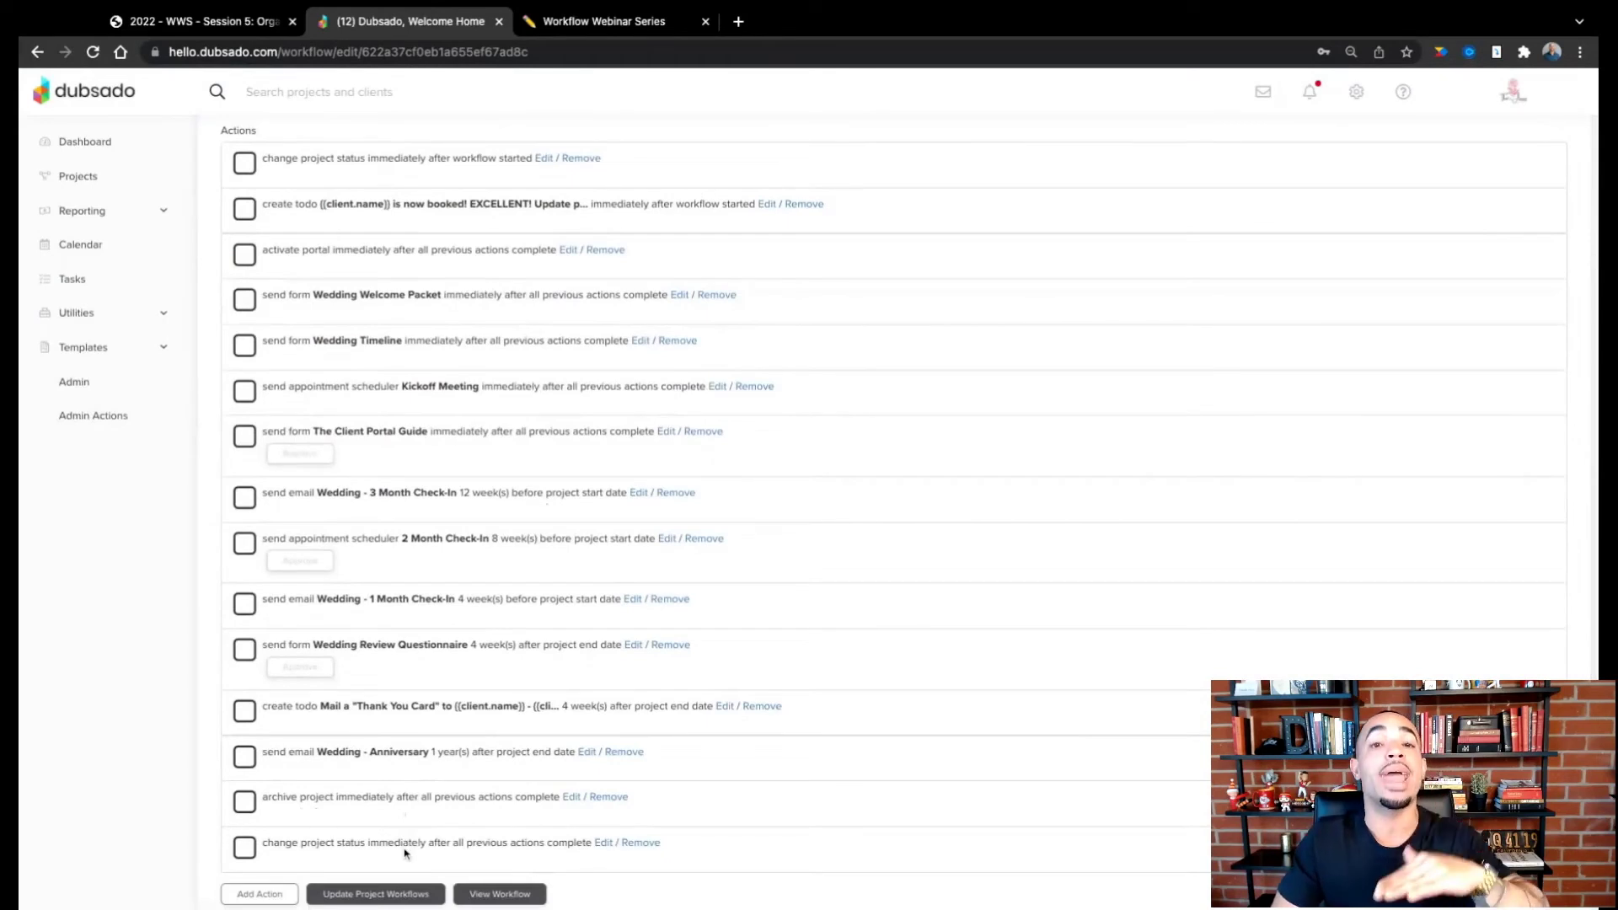
Step: Move the Welcome Packet Sent status change below The Client Portal Guide, then view Projects
{"action": "left_click_drag", "start_coordinate": [244, 848], "coordinate": [245, 496]}
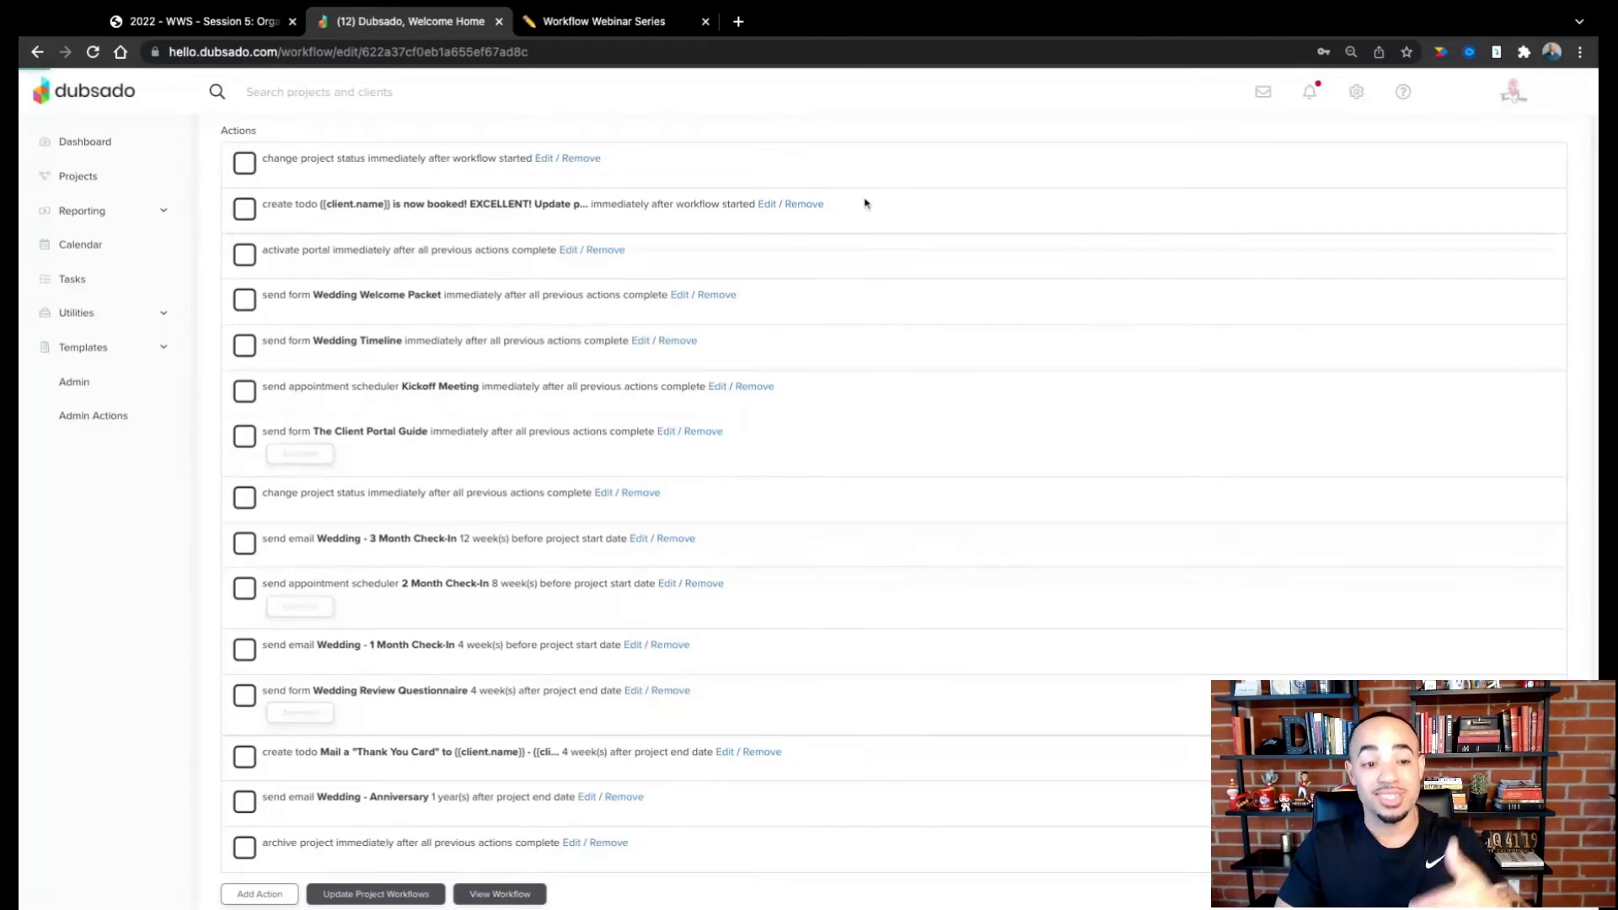
{"action": "left_click", "coordinate": [80, 177]}
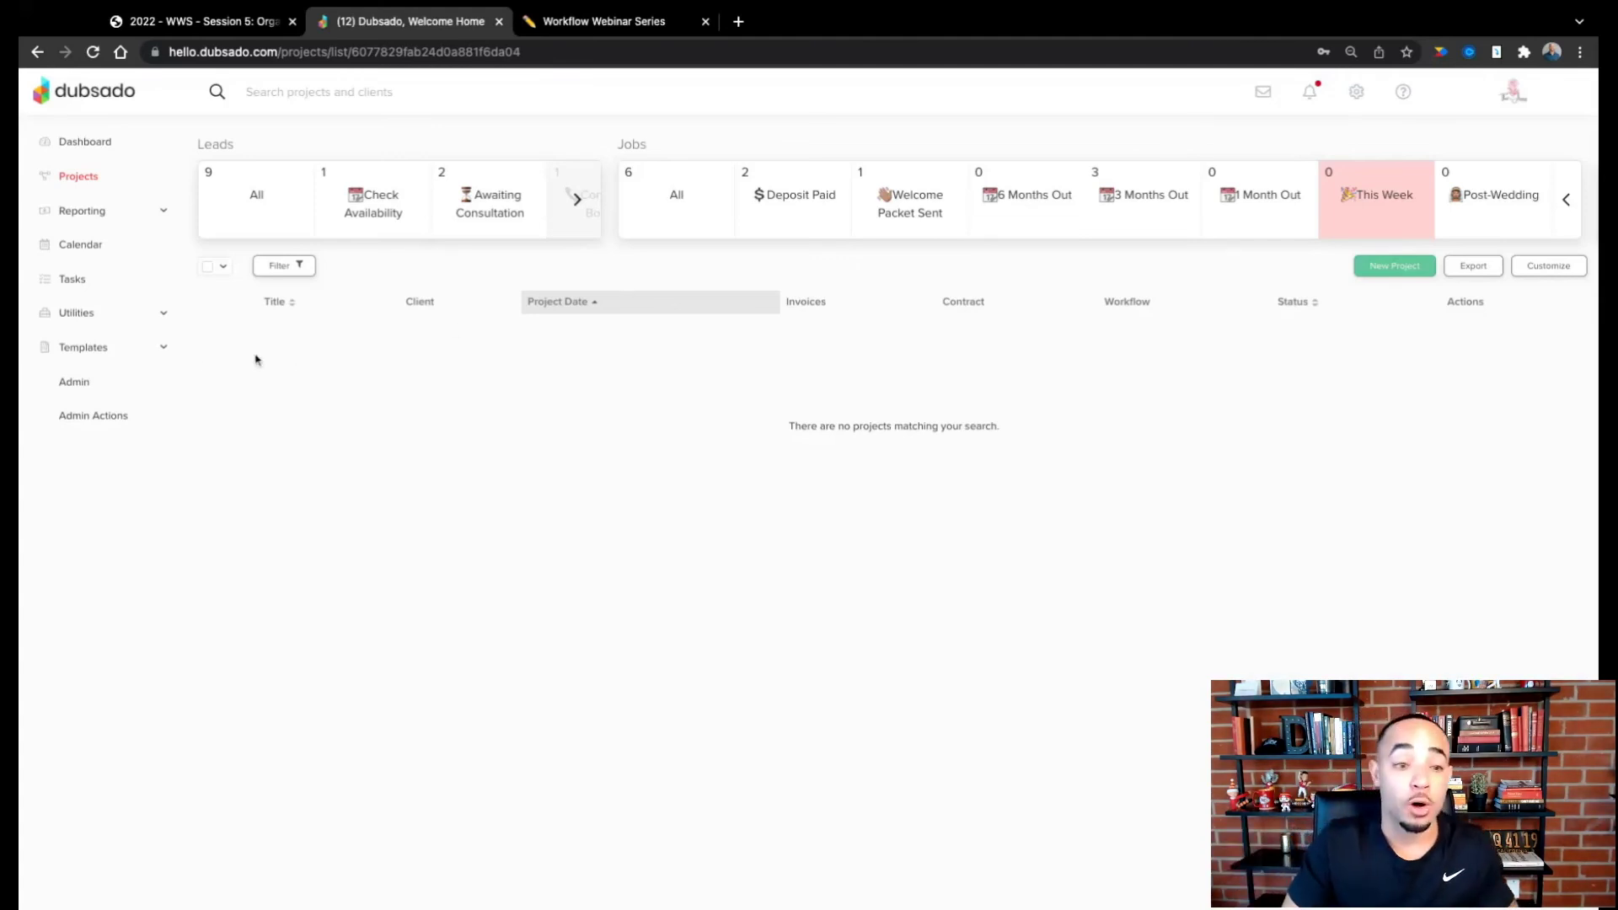
Step: Open Wedding - Booked from Templates > Workflows in the editor and review its fifteen actions
{"action": "left_click", "coordinate": [108, 352]}
{"action": "left_click", "coordinate": [108, 518]}
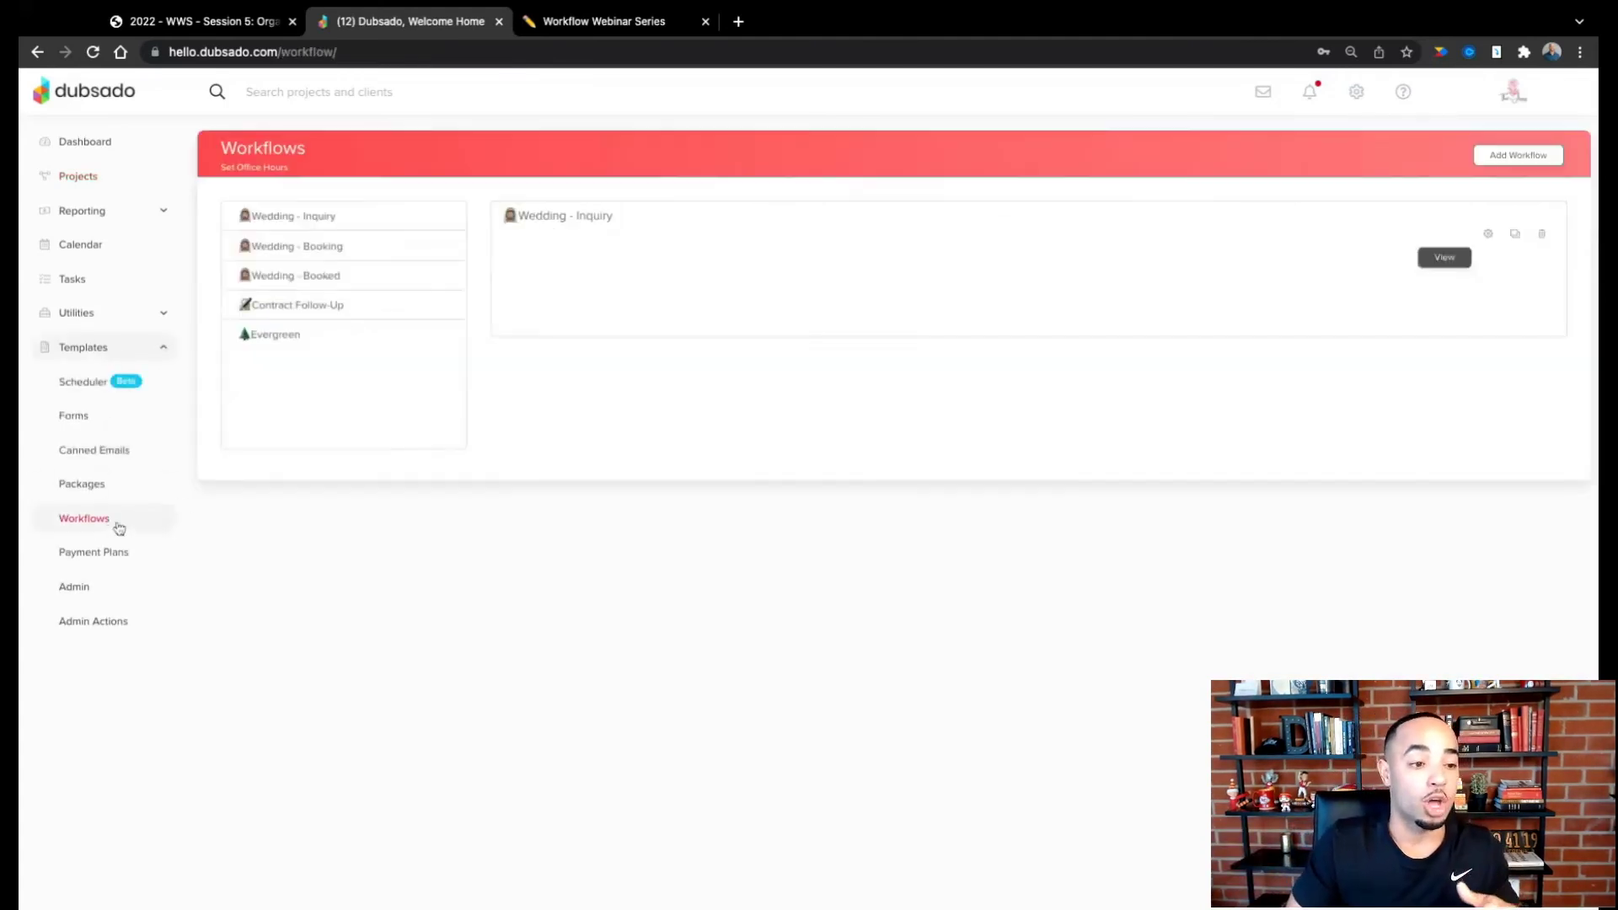
{"action": "left_click", "coordinate": [337, 280]}
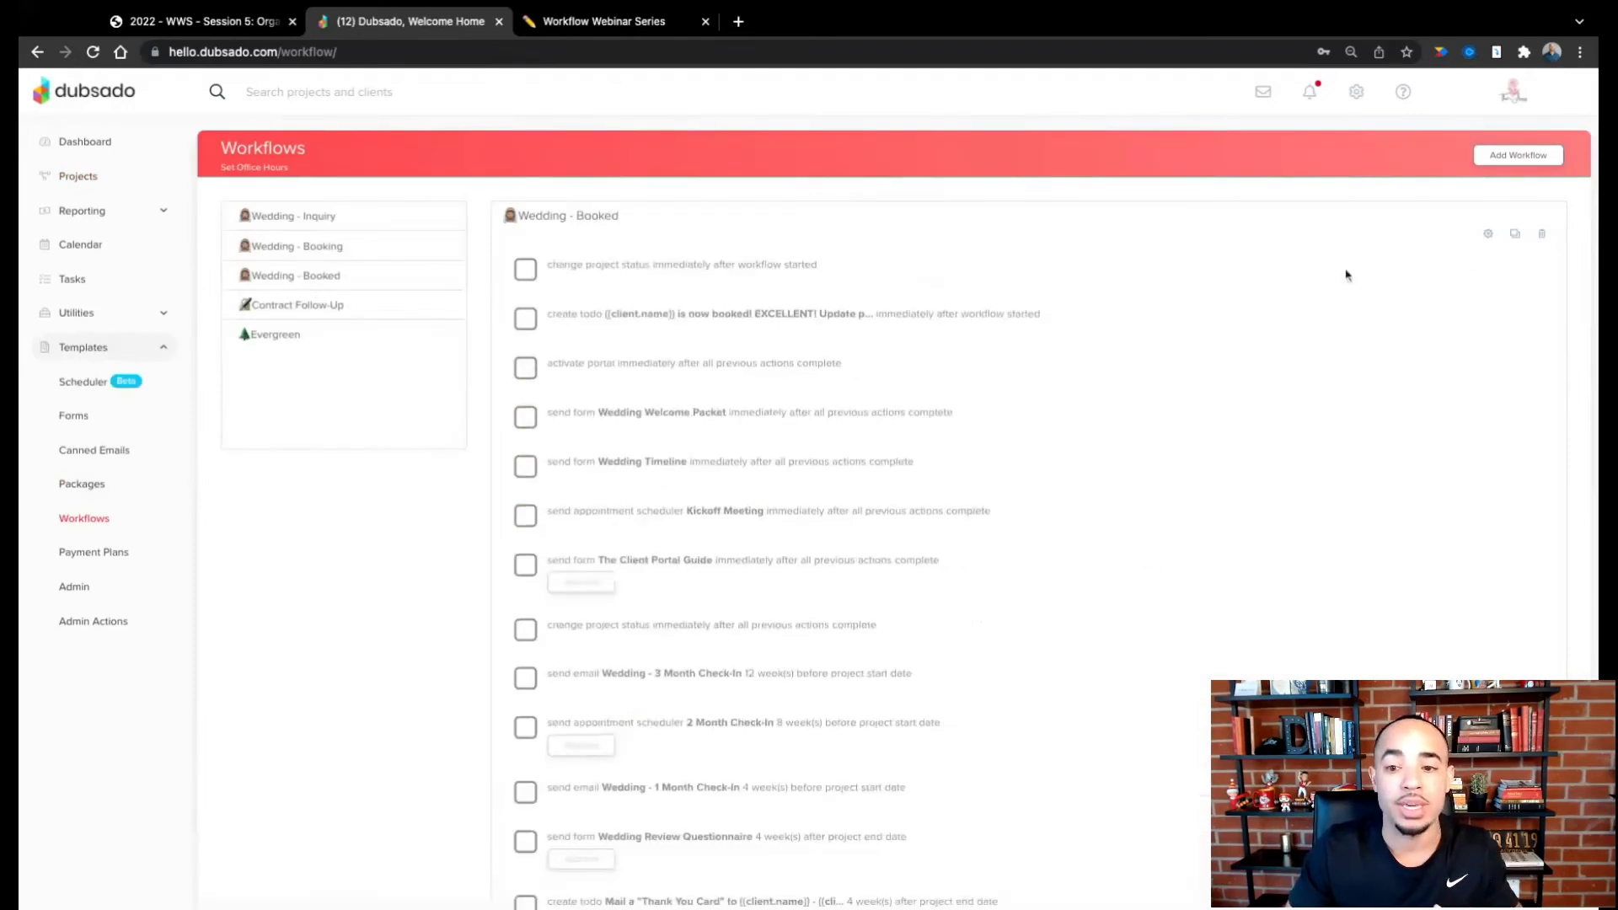
{"action": "left_click", "coordinate": [1489, 236]}
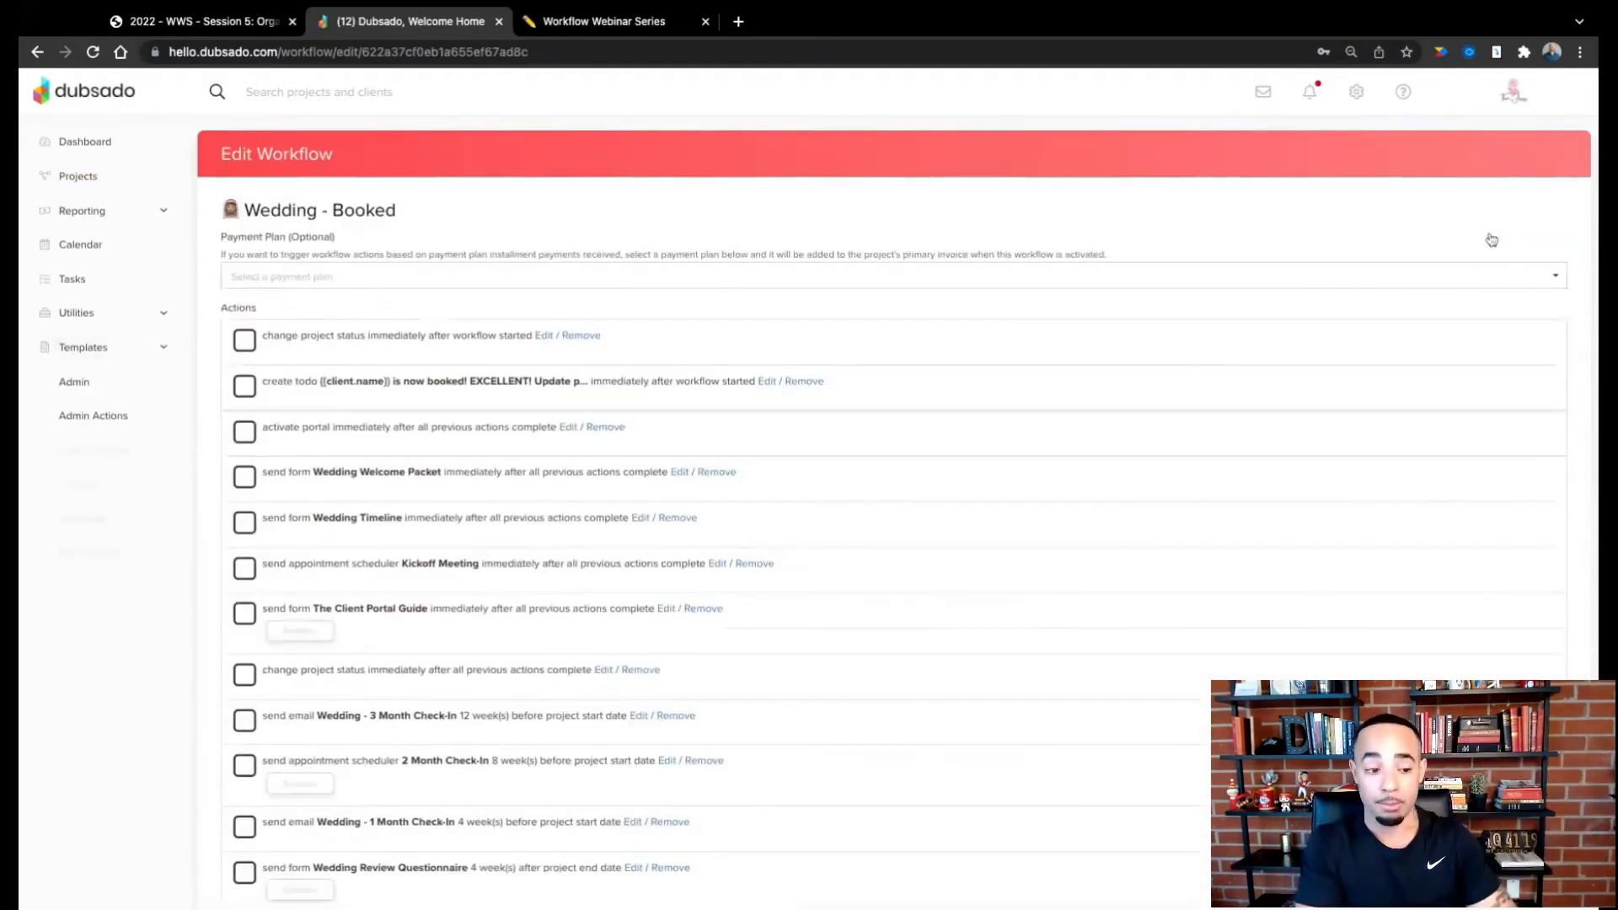
{"action": "scroll", "coordinate": [546, 520], "scroll_direction": "down", "scroll_amount": 3}
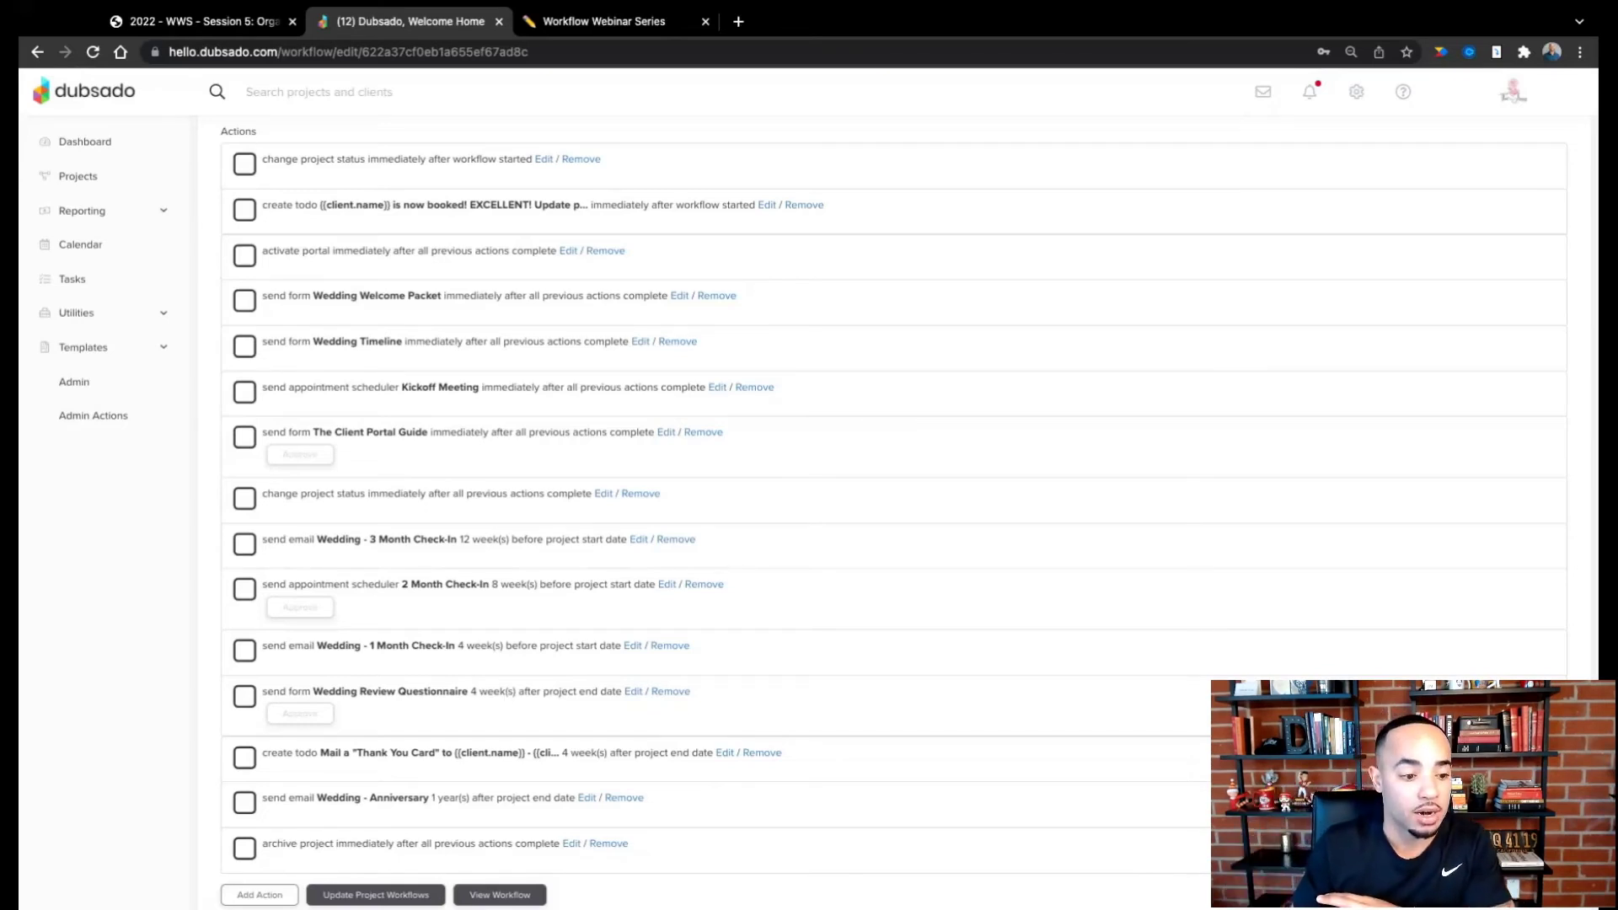
Step: Change the Wedding Review Questionnaire action to send 1 week after the project end date
{"action": "left_click", "coordinate": [633, 692]}
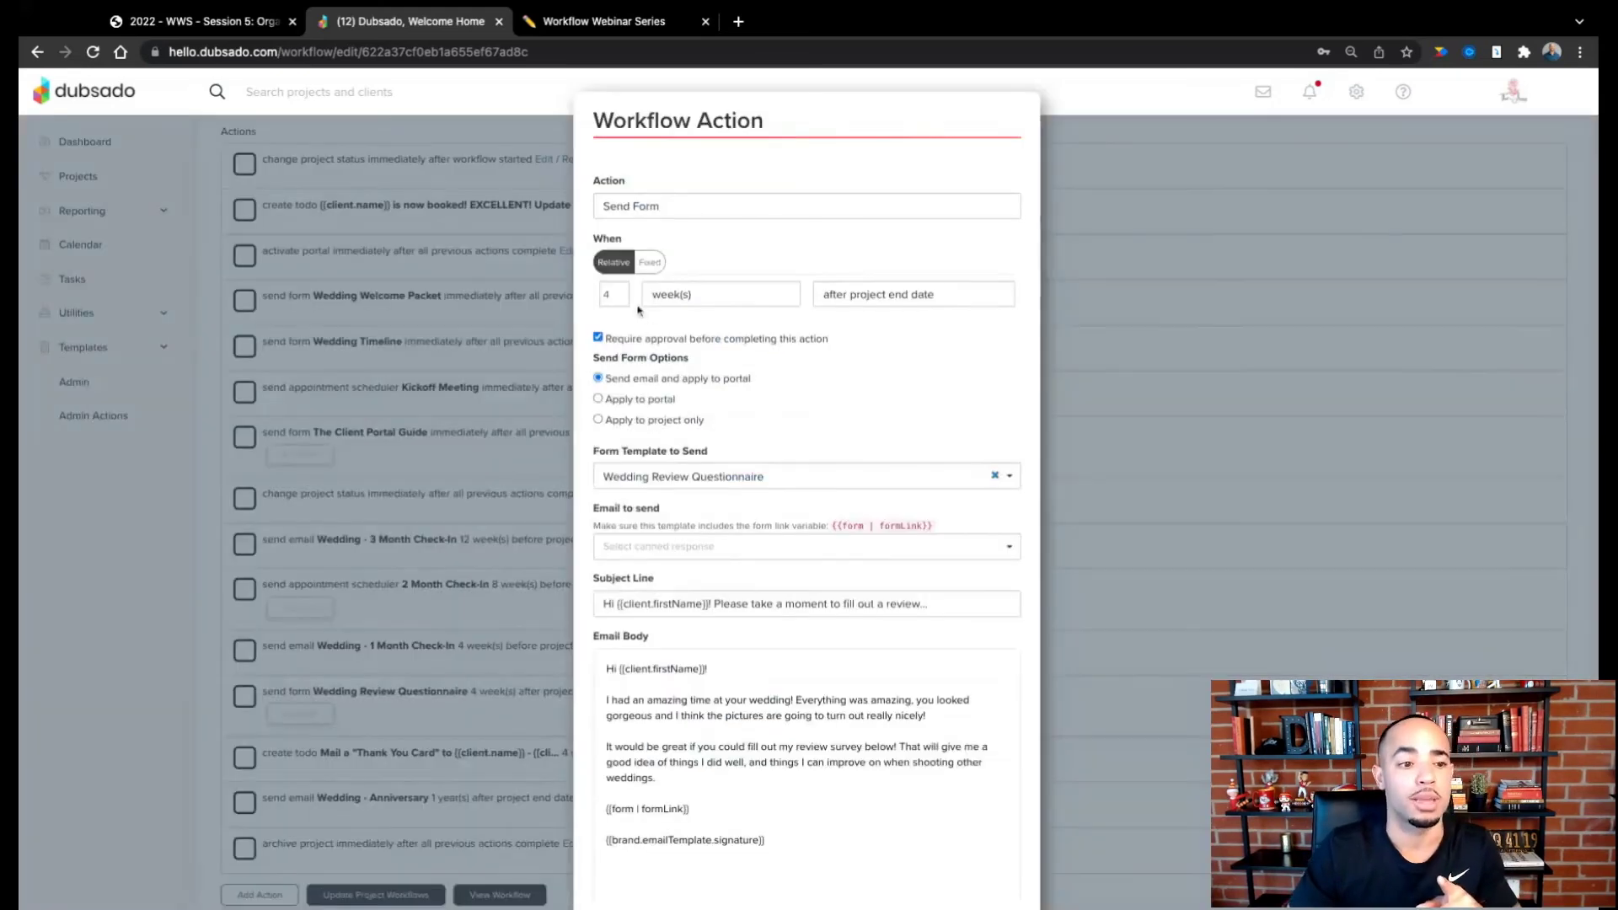
{"action": "scroll", "coordinate": [717, 379], "scroll_direction": "down", "scroll_amount": 3}
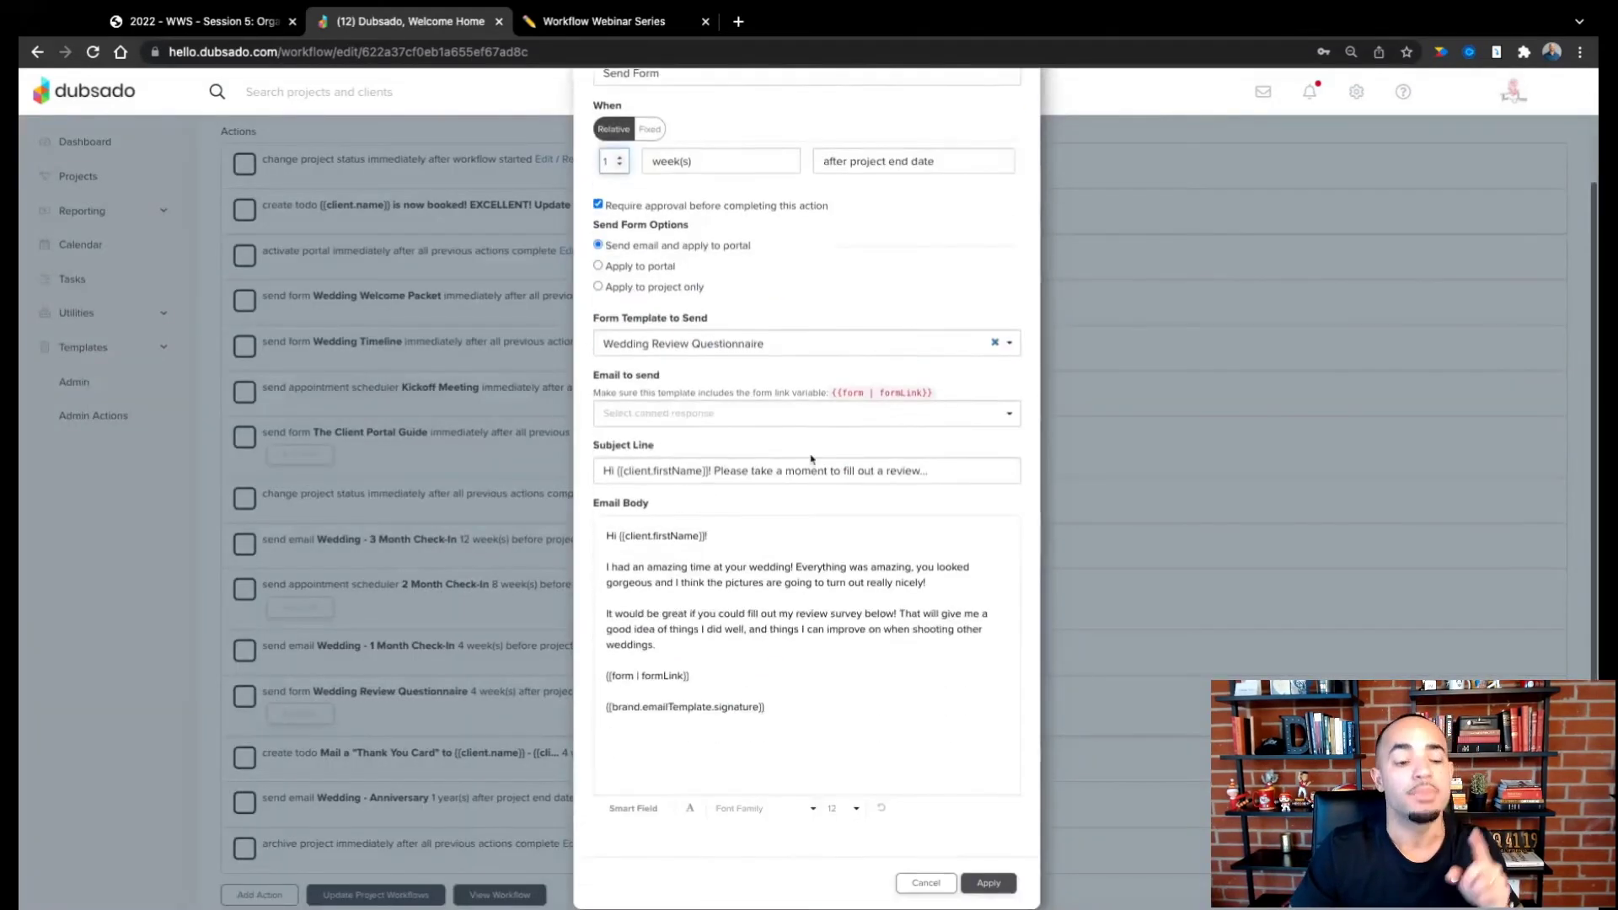
{"action": "left_click", "coordinate": [536, 739]}
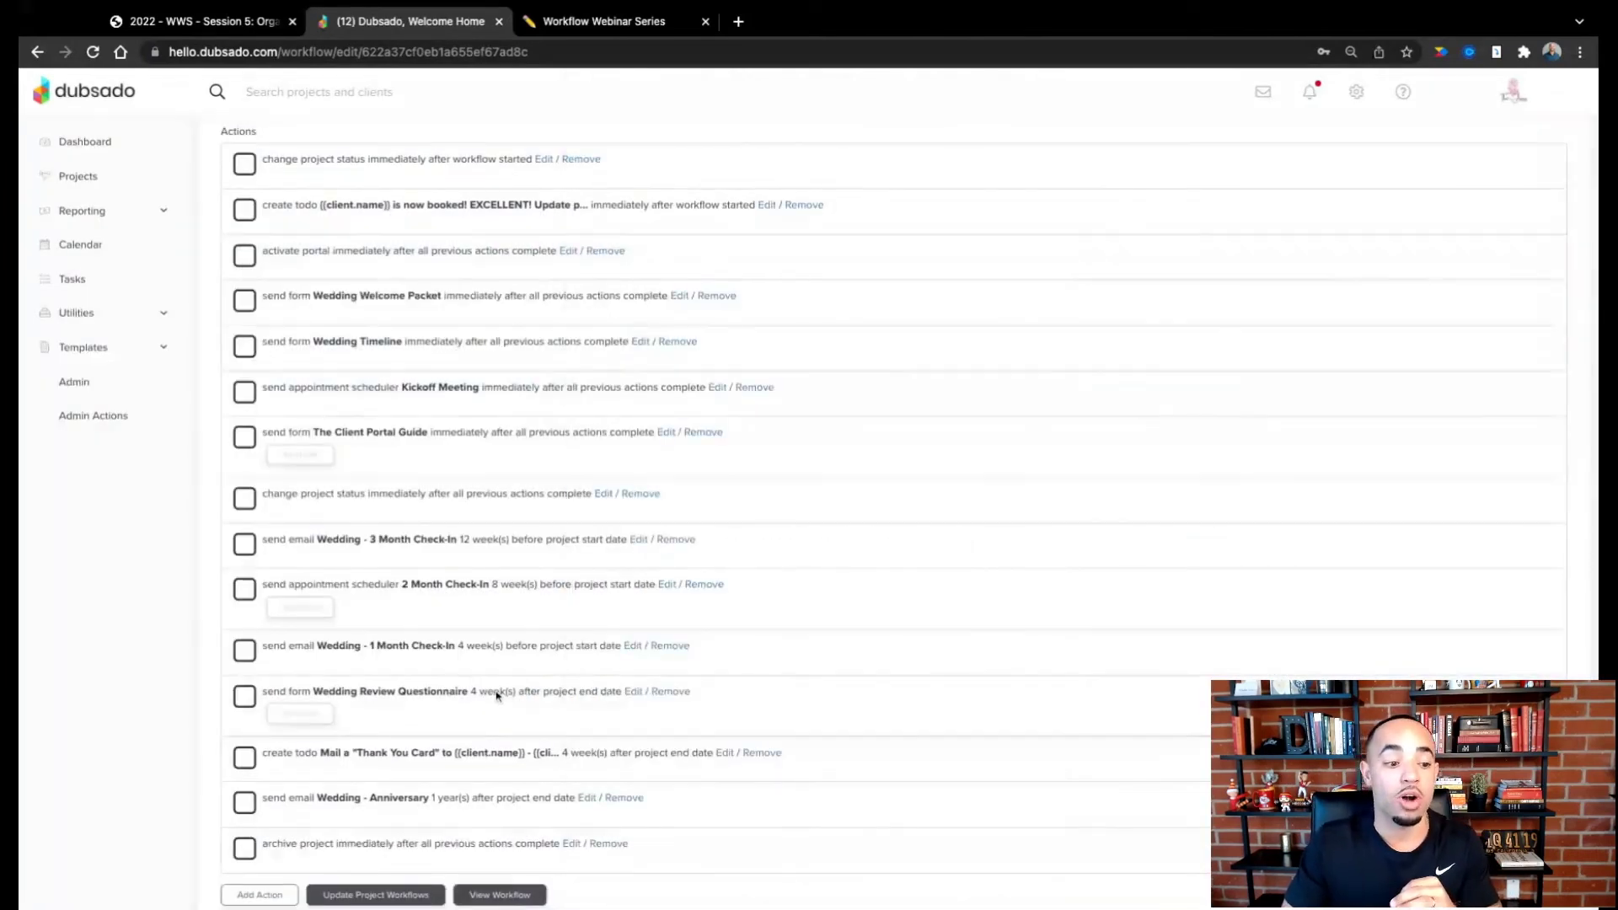
{"action": "scroll", "coordinate": [501, 708], "scroll_direction": "down", "scroll_amount": 2}
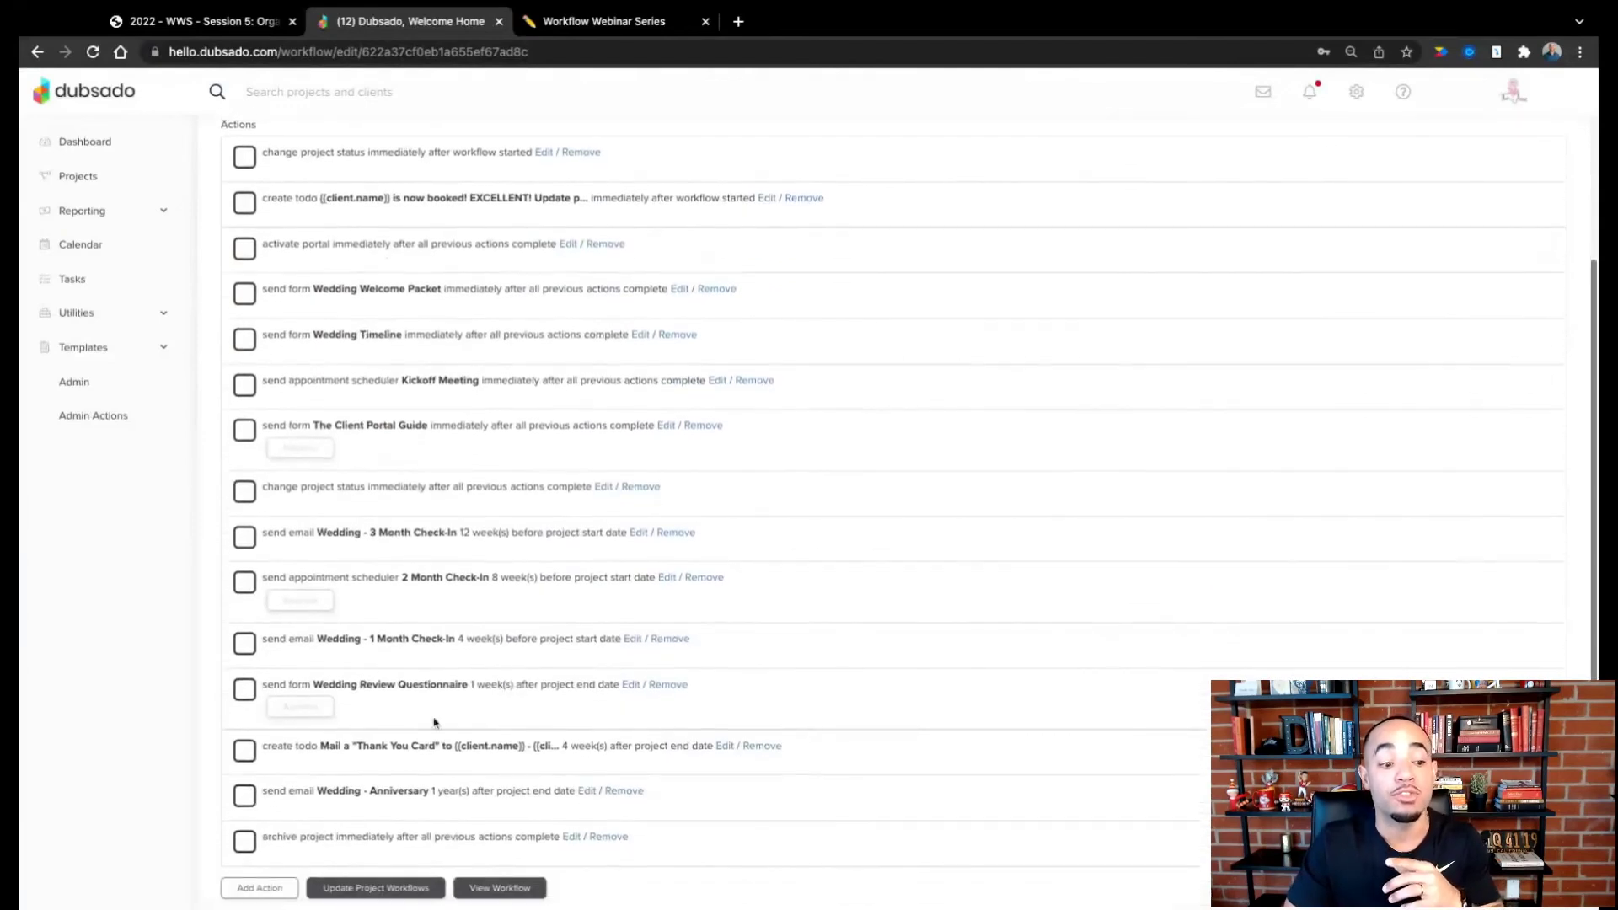
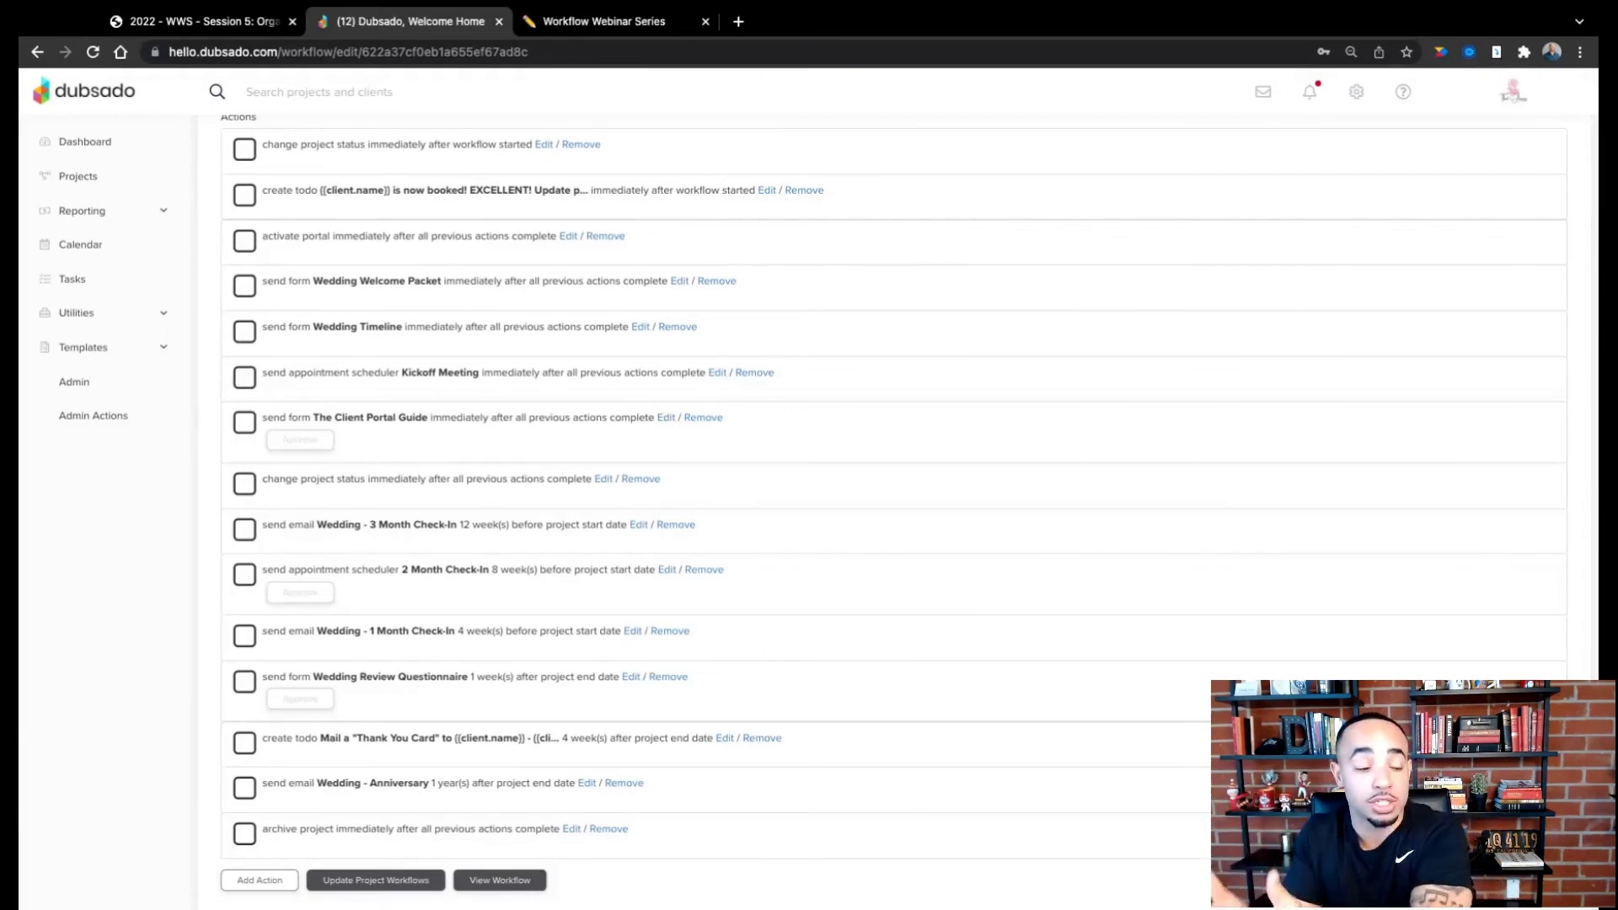
Step: Add a Change Project Status action setting Job: 3 Months Out, 12 weeks before project start date
{"action": "left_click", "coordinate": [258, 881]}
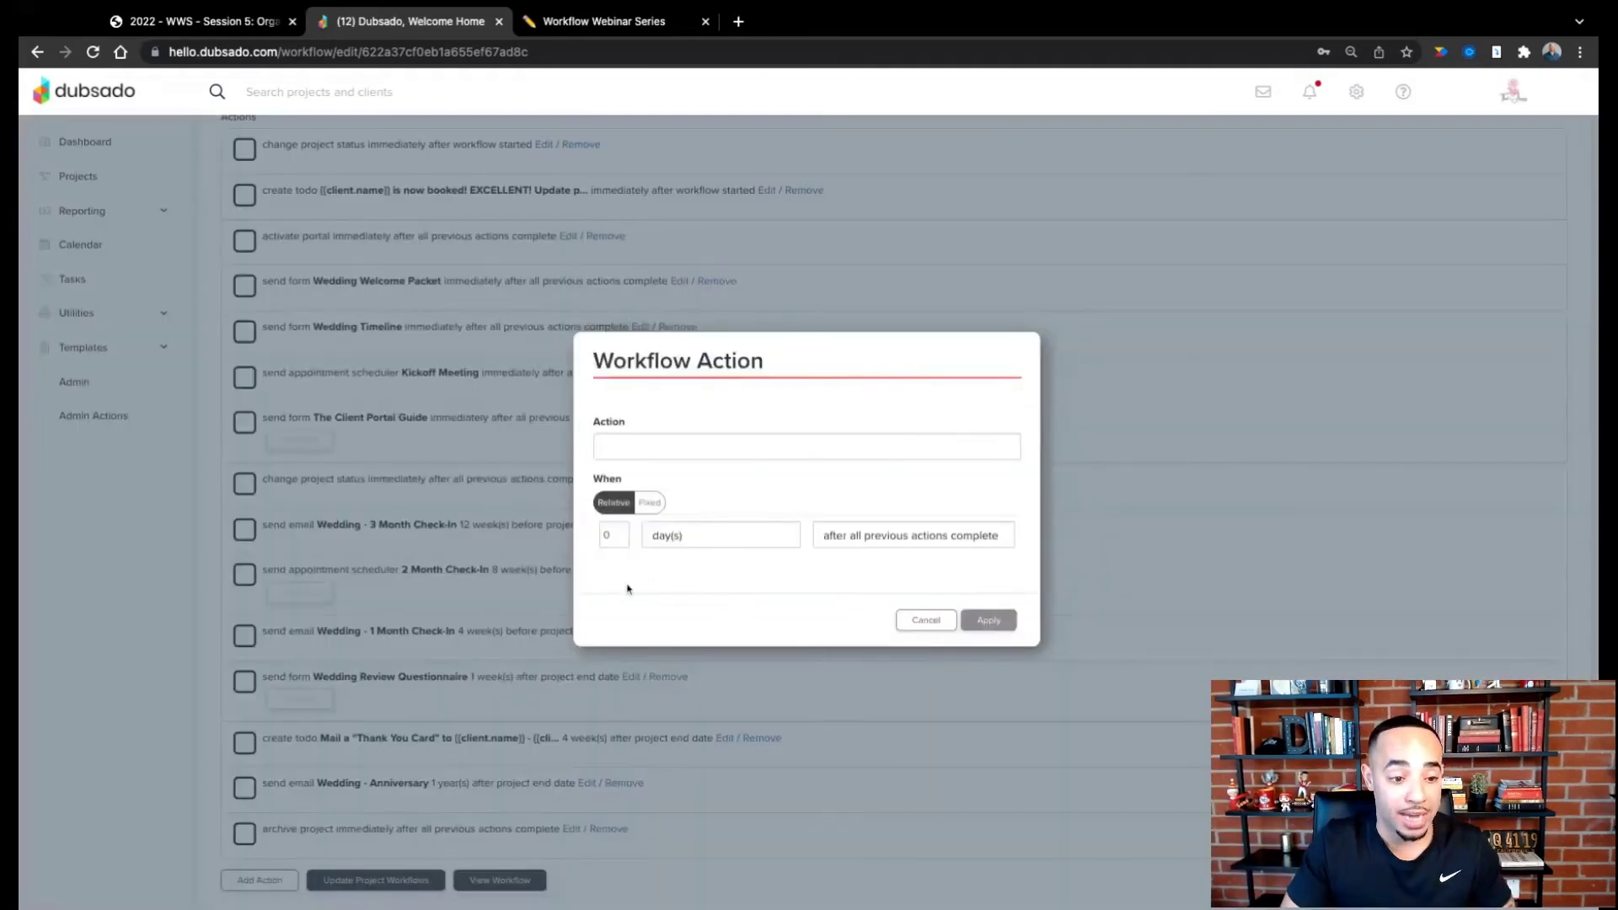
{"action": "left_click", "coordinate": [746, 455]}
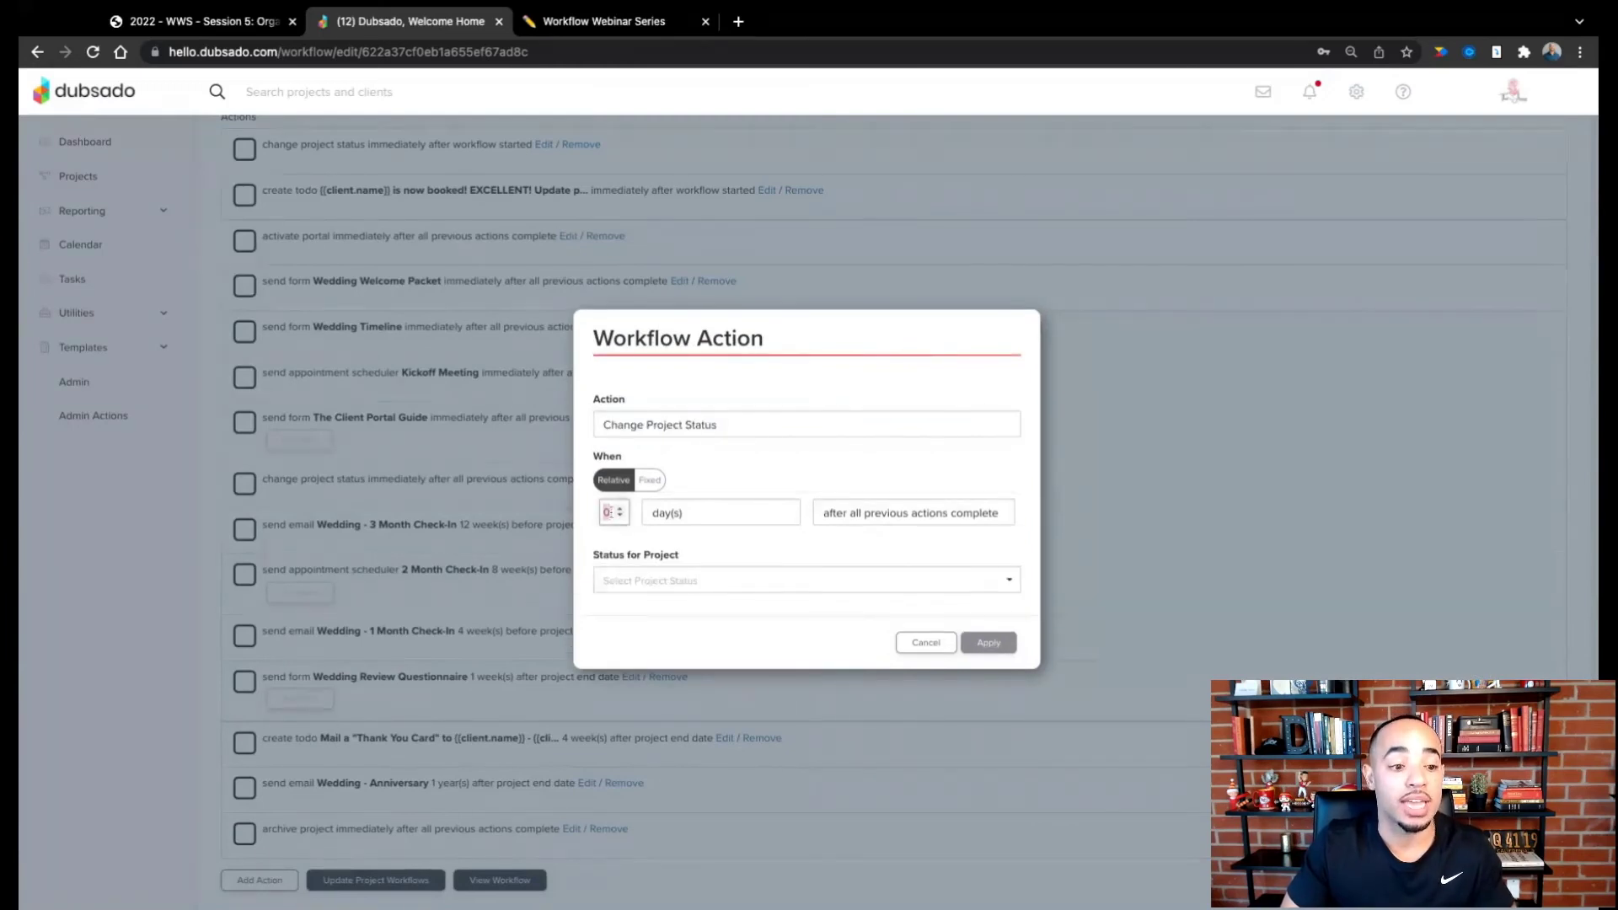
{"action": "type", "text": "12"}
{"action": "left_click", "coordinate": [677, 512]}
{"action": "left_click", "coordinate": [679, 531]}
{"action": "left_click", "coordinate": [848, 512]}
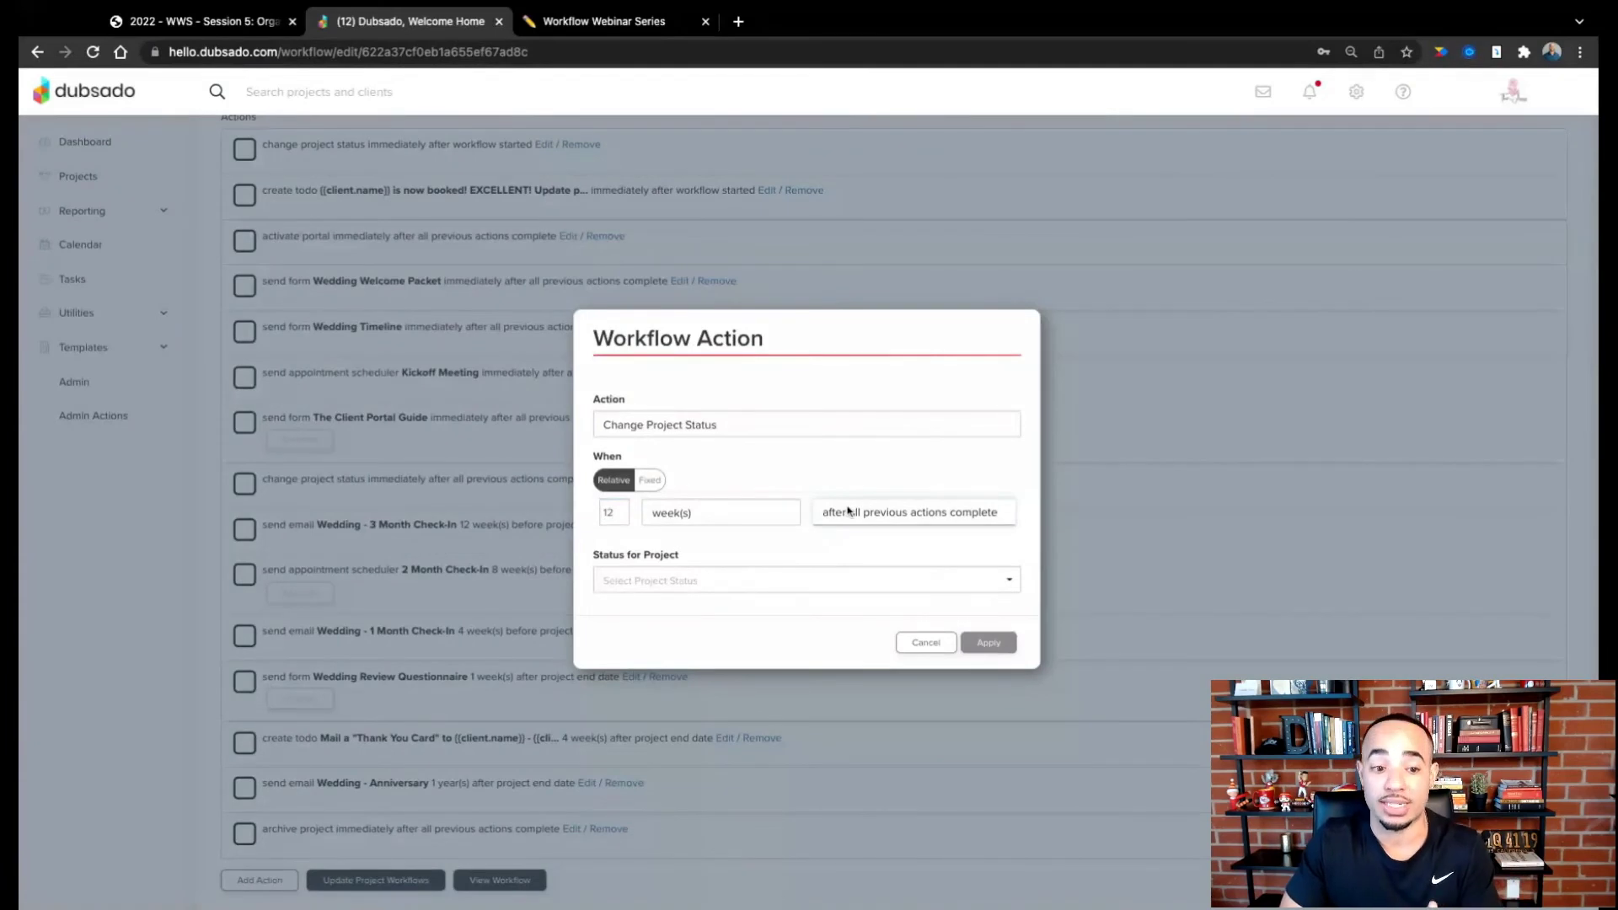
{"action": "left_click", "coordinate": [793, 549]}
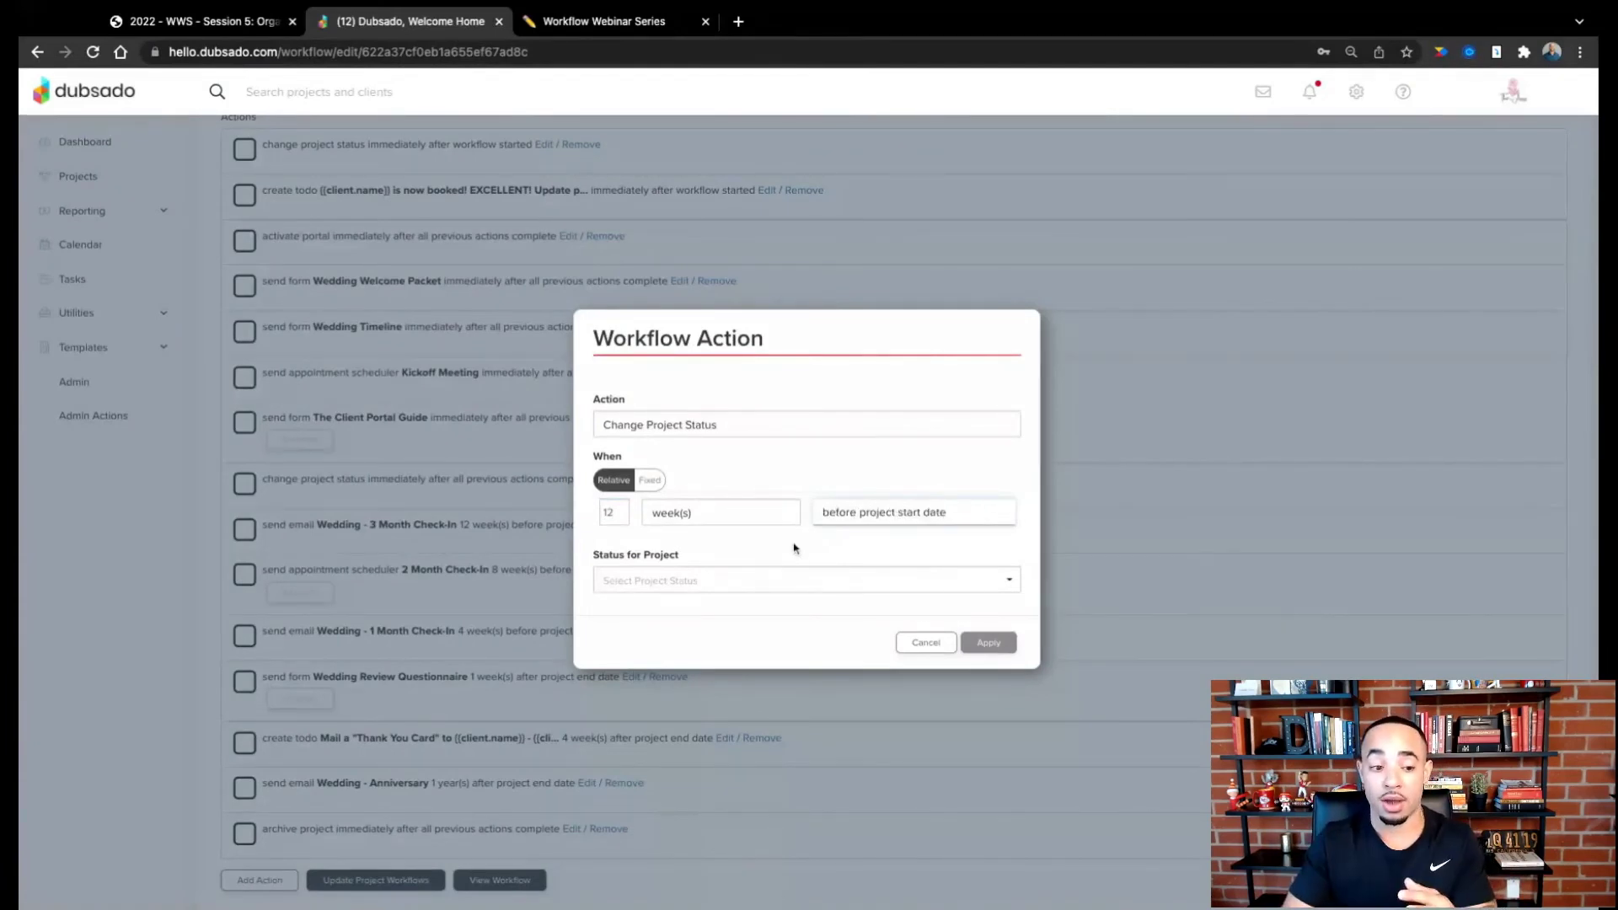
{"action": "left_click", "coordinate": [722, 580]}
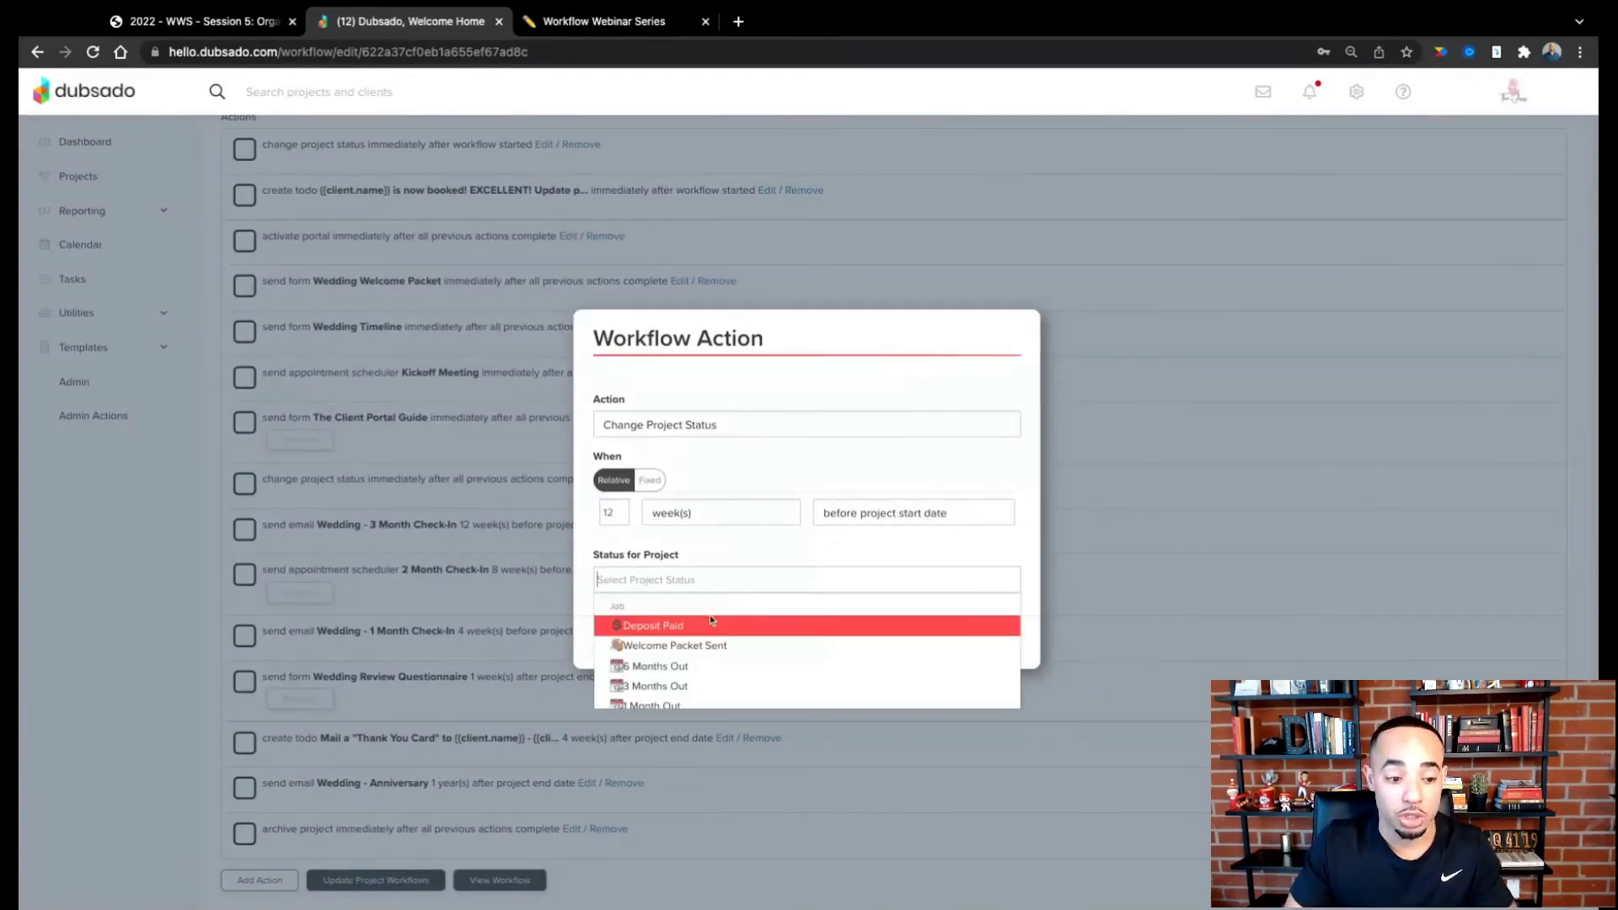
{"action": "left_click", "coordinate": [698, 670]}
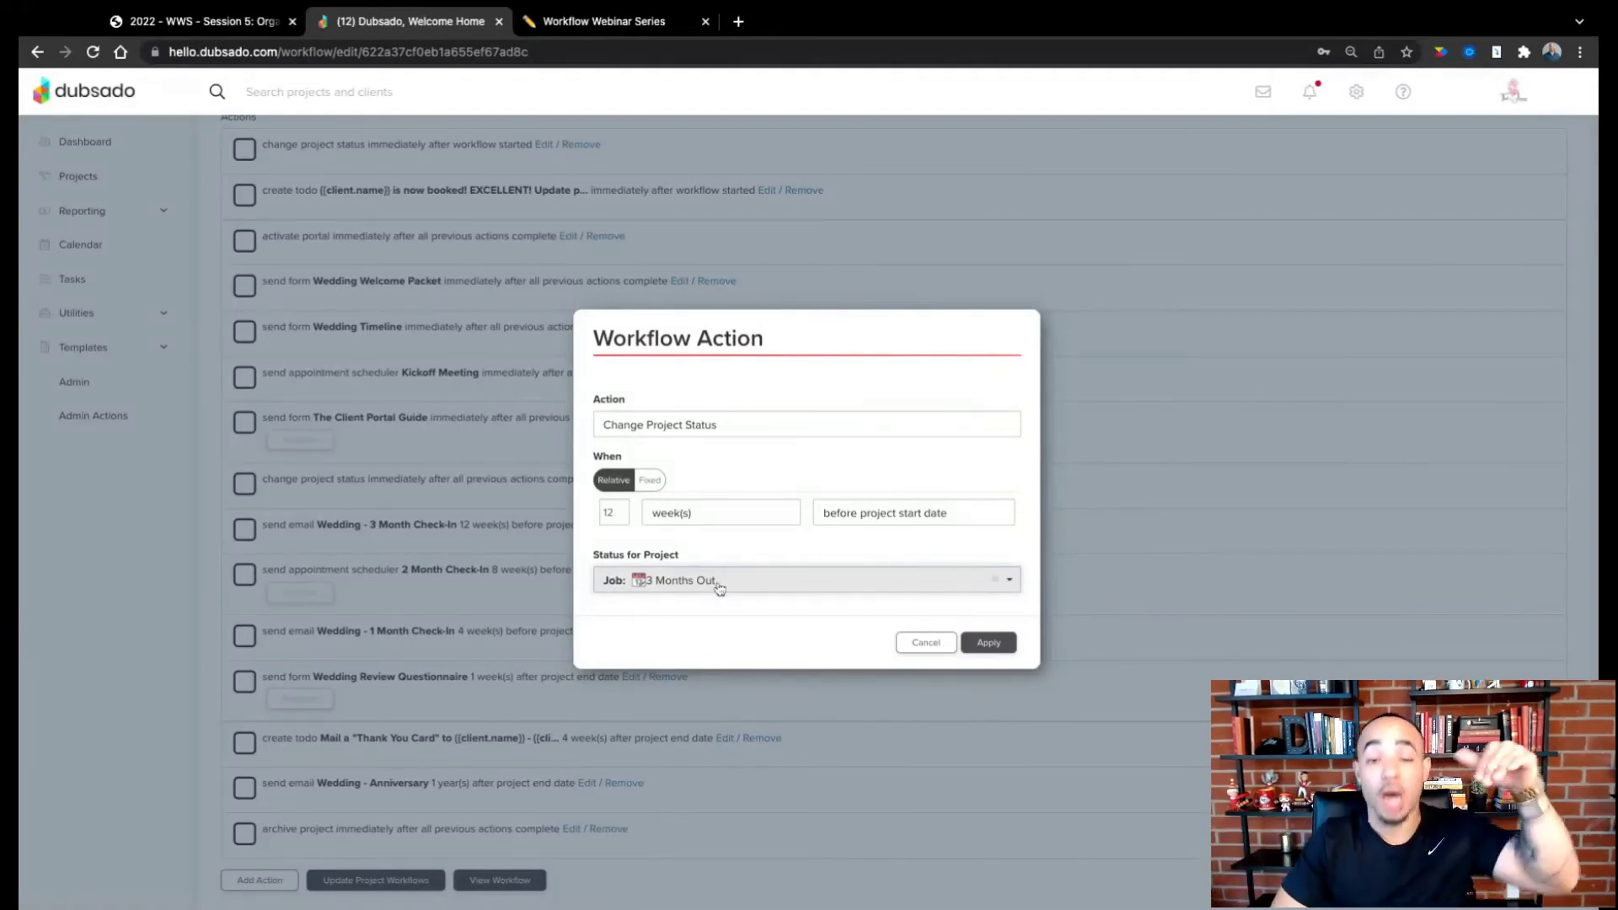
{"action": "left_click", "coordinate": [998, 650]}
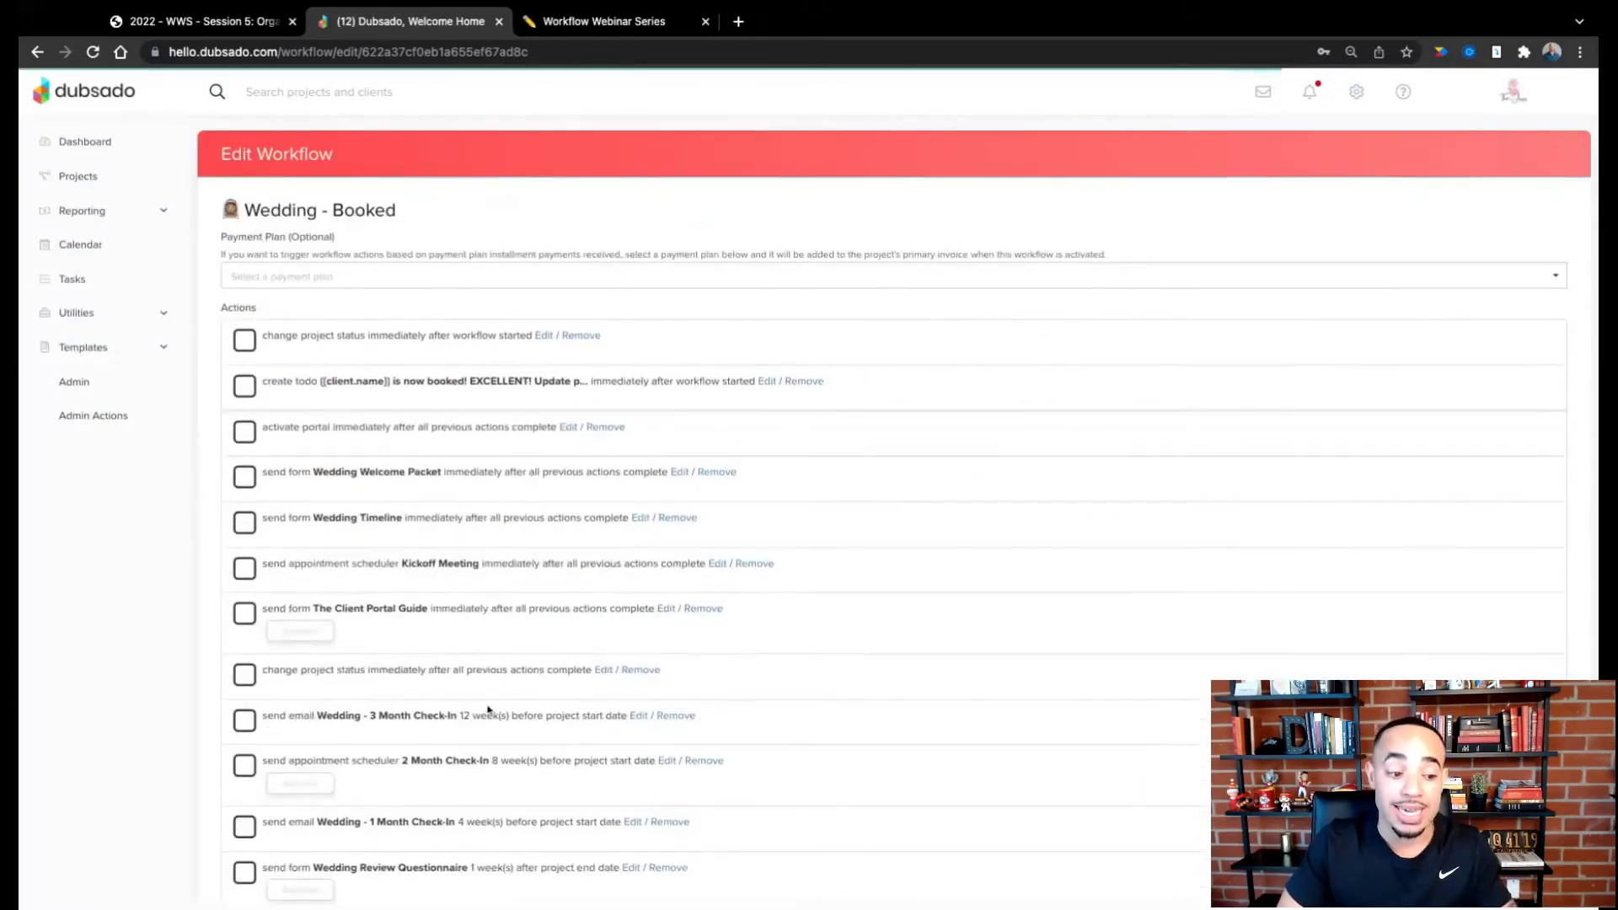
Step: Move the 12-week status change up to sit right below the Wedding - 3 Month Check-In email
{"action": "scroll", "coordinate": [487, 711], "scroll_direction": "down", "scroll_amount": 3}
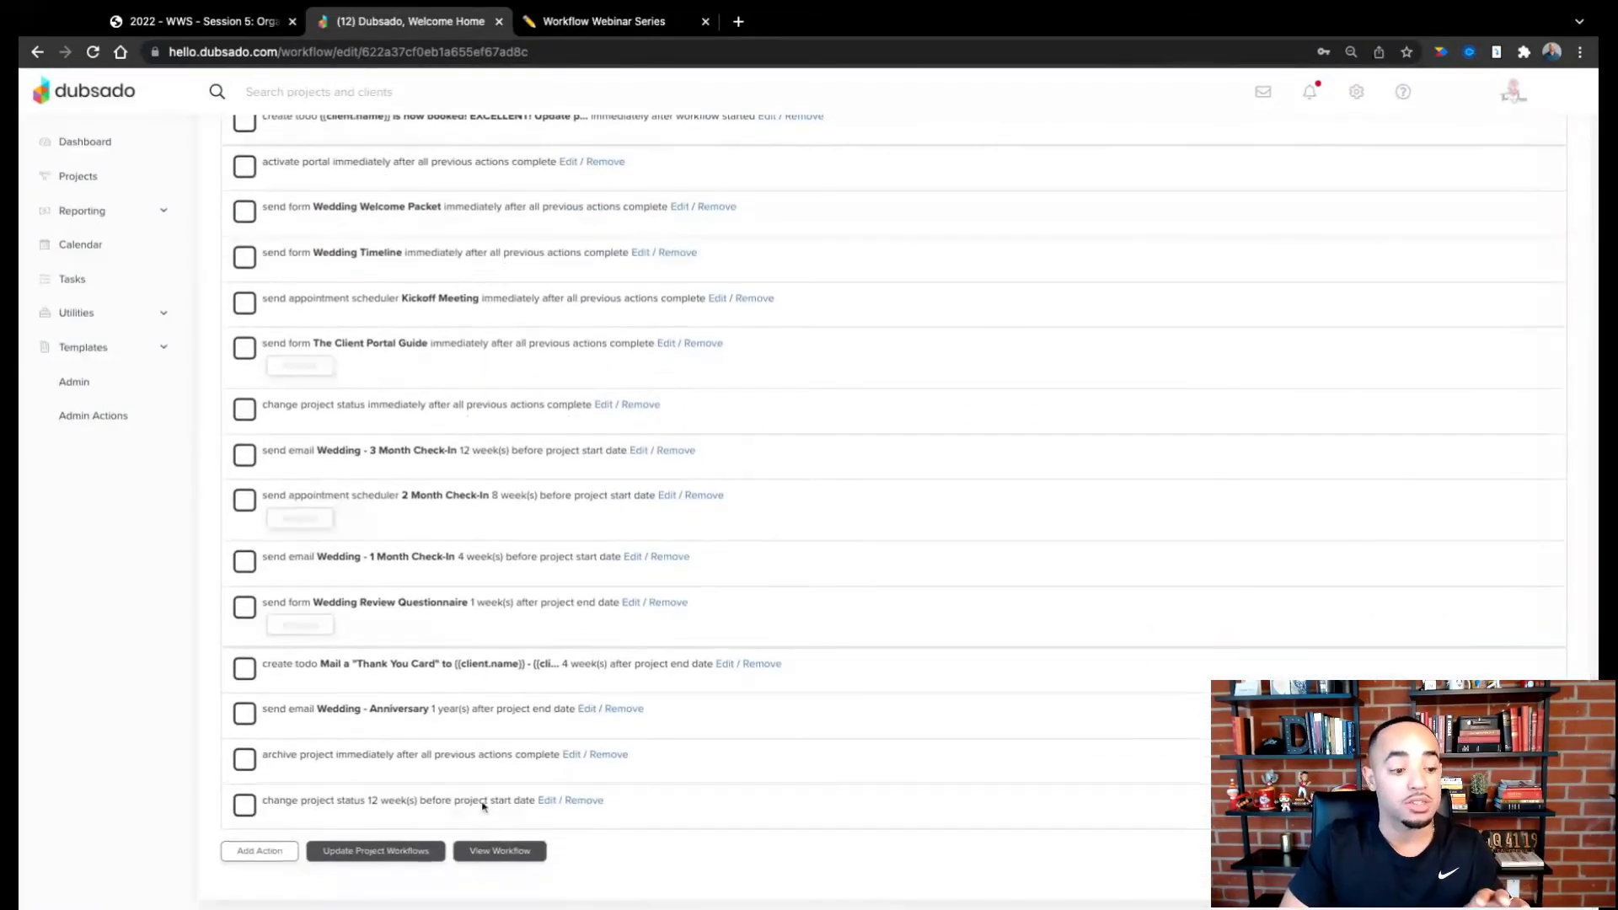
{"action": "left_click_drag", "start_coordinate": [483, 807], "coordinate": [483, 502]}
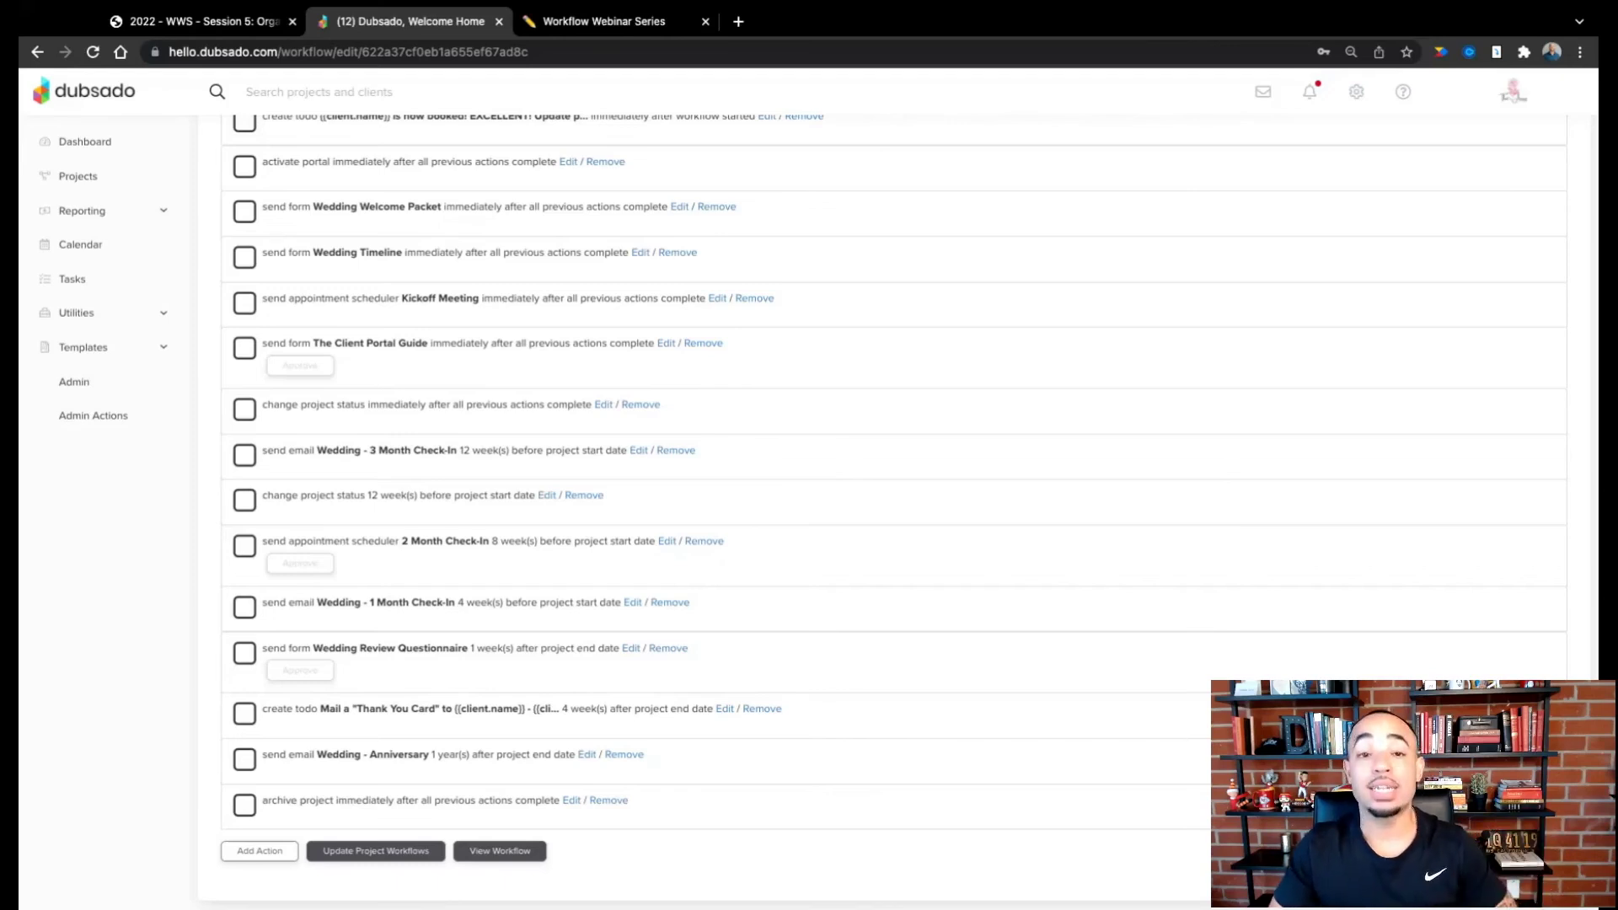
{"action": "scroll", "coordinate": [437, 281], "scroll_direction": "up", "scroll_amount": 4}
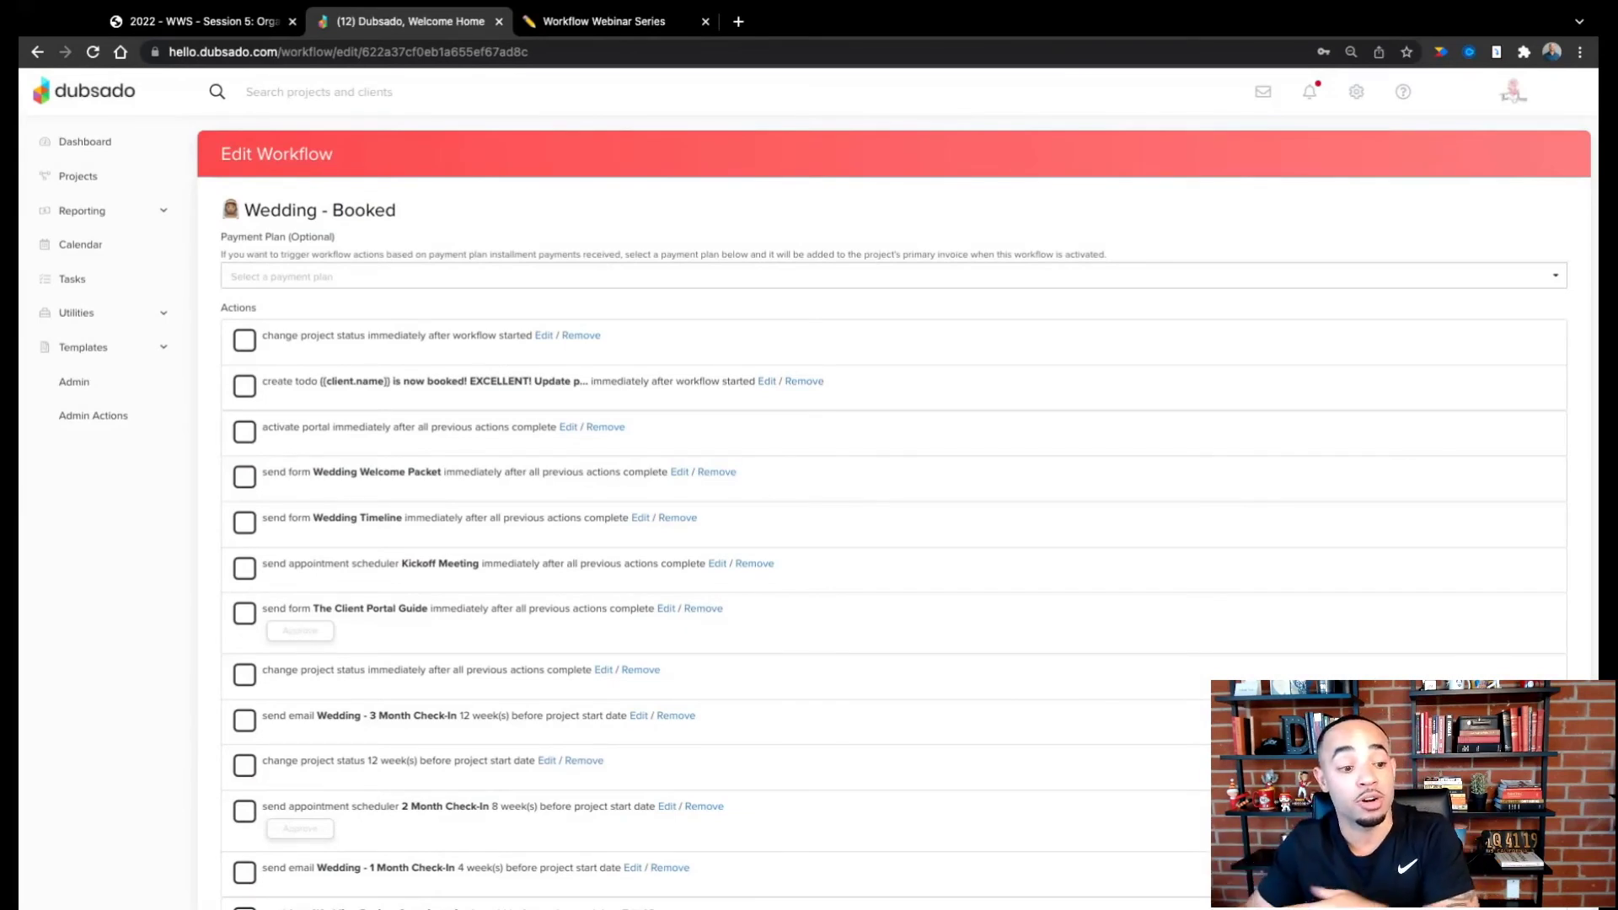
{"action": "scroll", "coordinate": [430, 708], "scroll_direction": "down", "scroll_amount": 3}
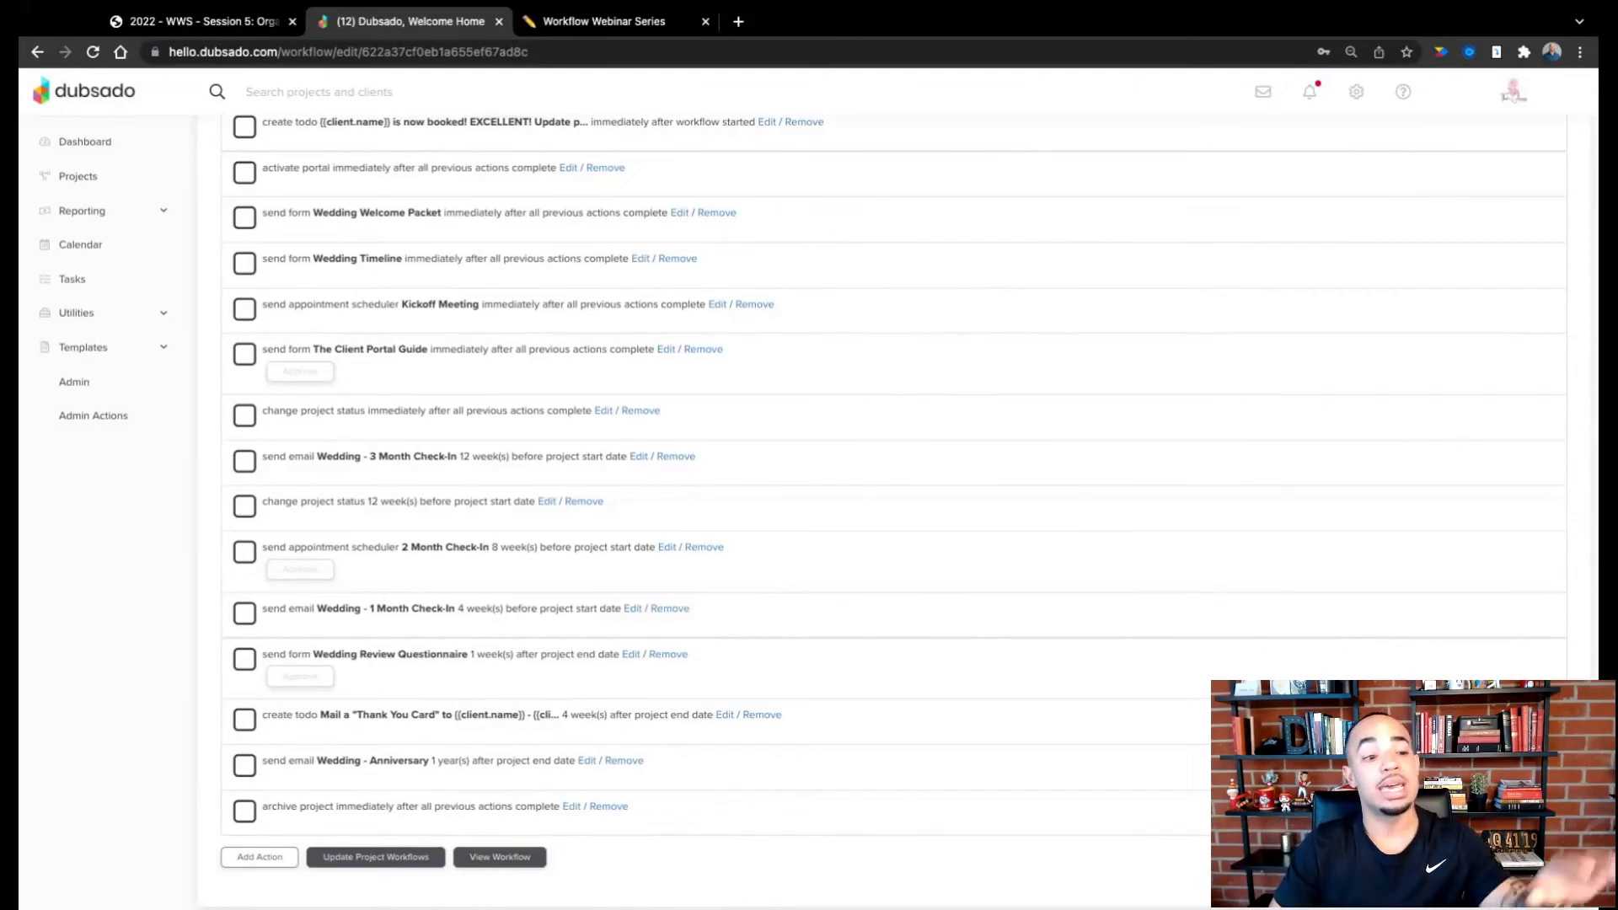
{"action": "scroll", "coordinate": [909, 512], "scroll_direction": "up", "scroll_amount": 1}
{"action": "scroll", "coordinate": [426, 440], "scroll_direction": "up", "scroll_amount": 1}
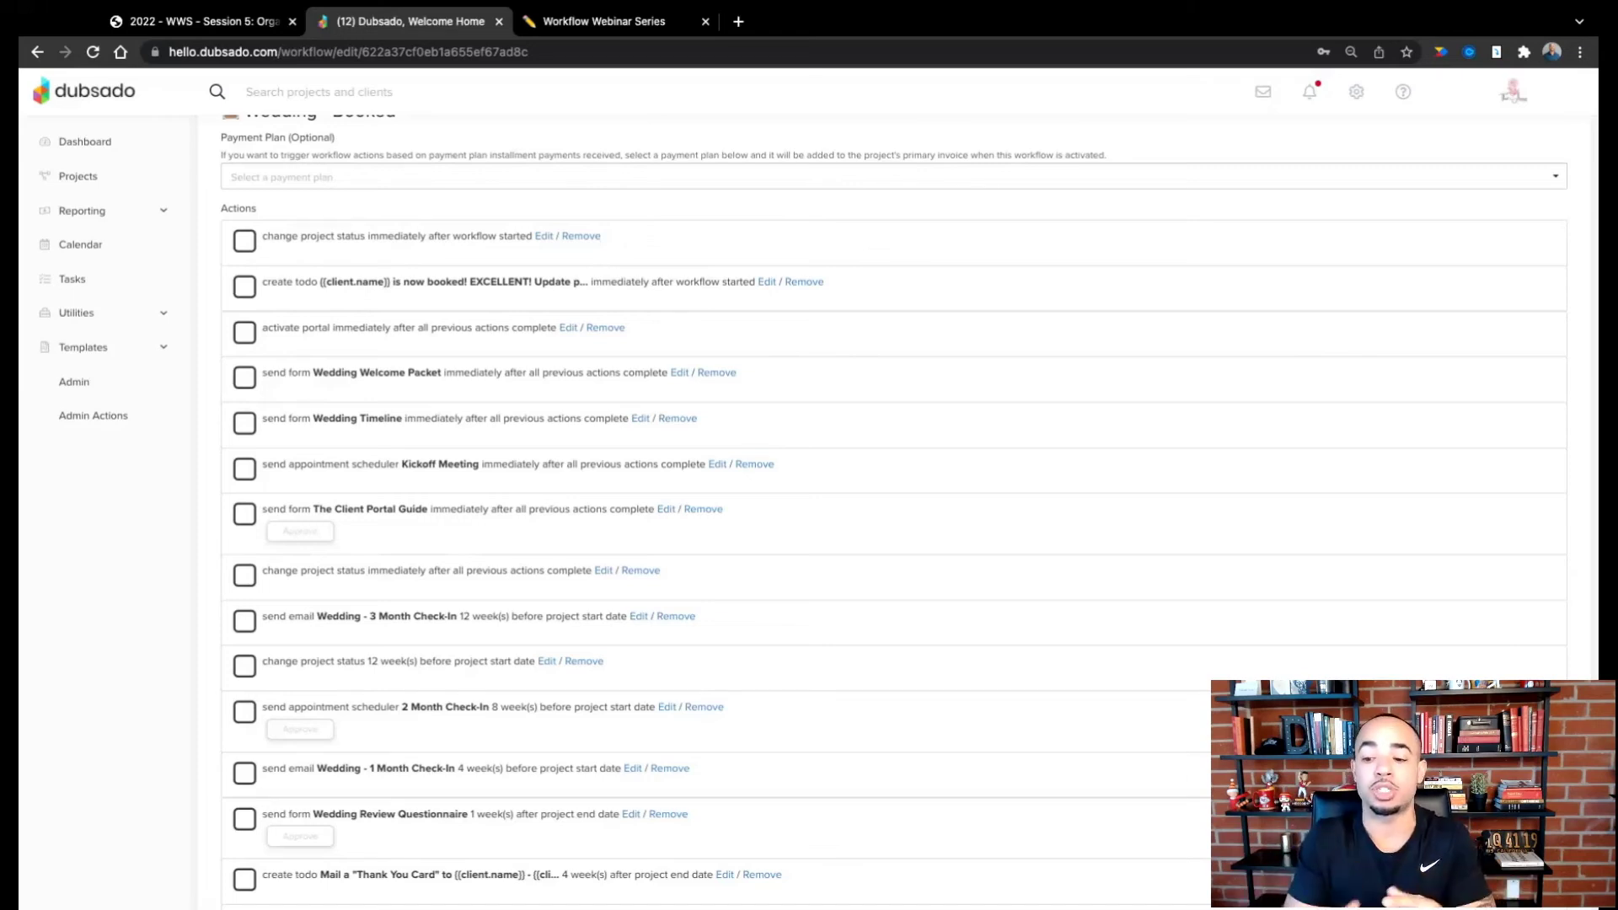
{"action": "scroll", "coordinate": [485, 548], "scroll_direction": "down", "scroll_amount": 2}
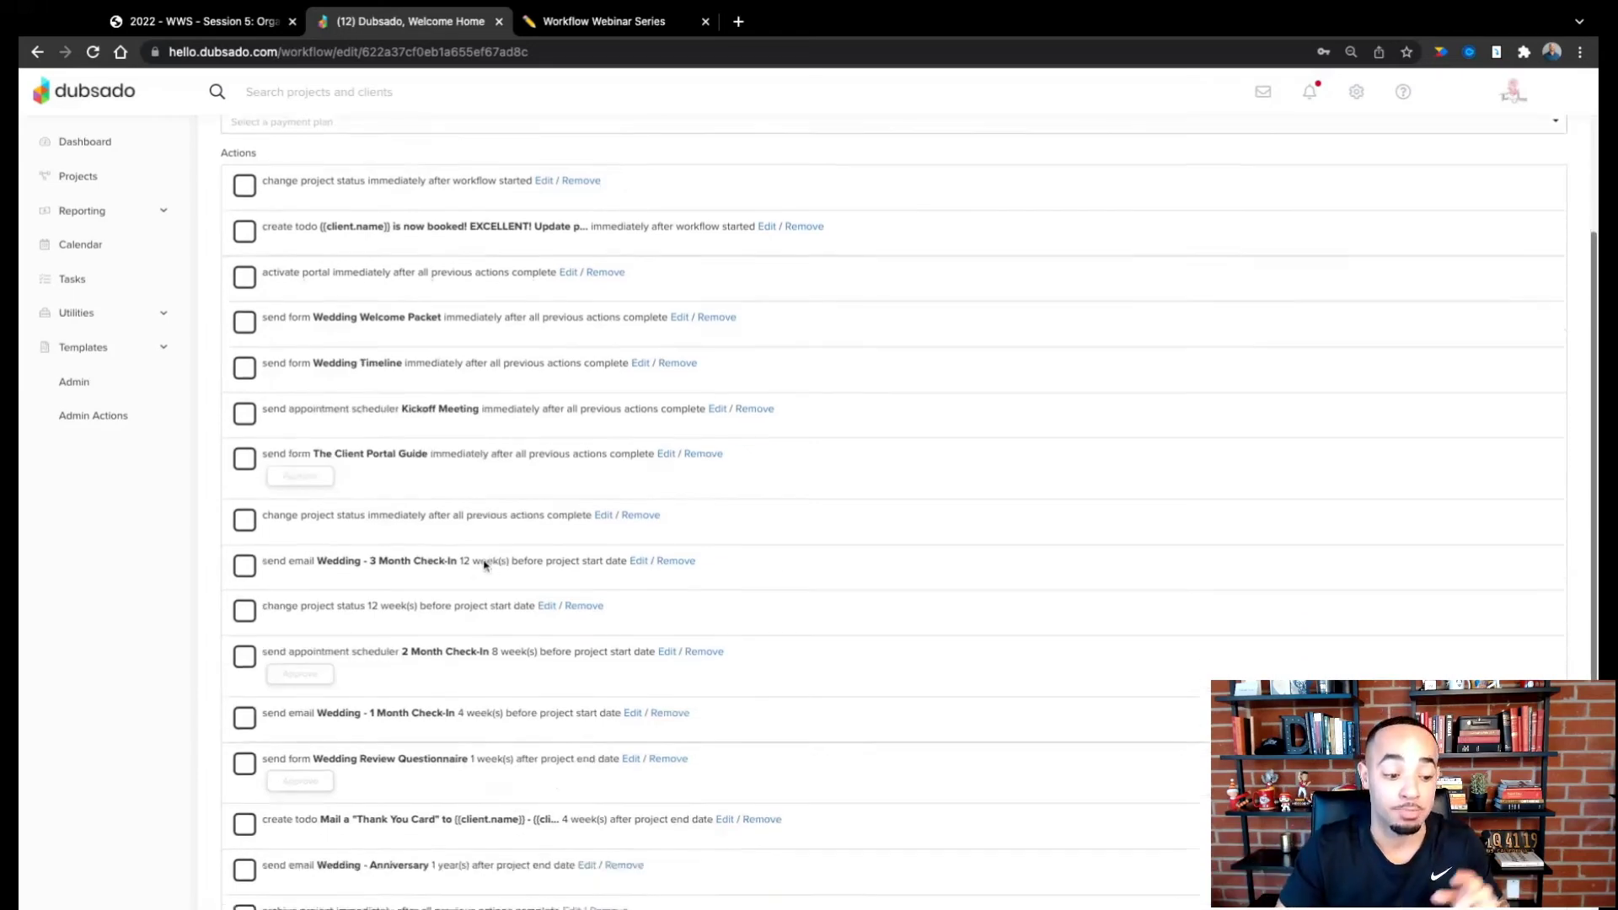
{"action": "scroll", "coordinate": [485, 565], "scroll_direction": "down", "scroll_amount": 1}
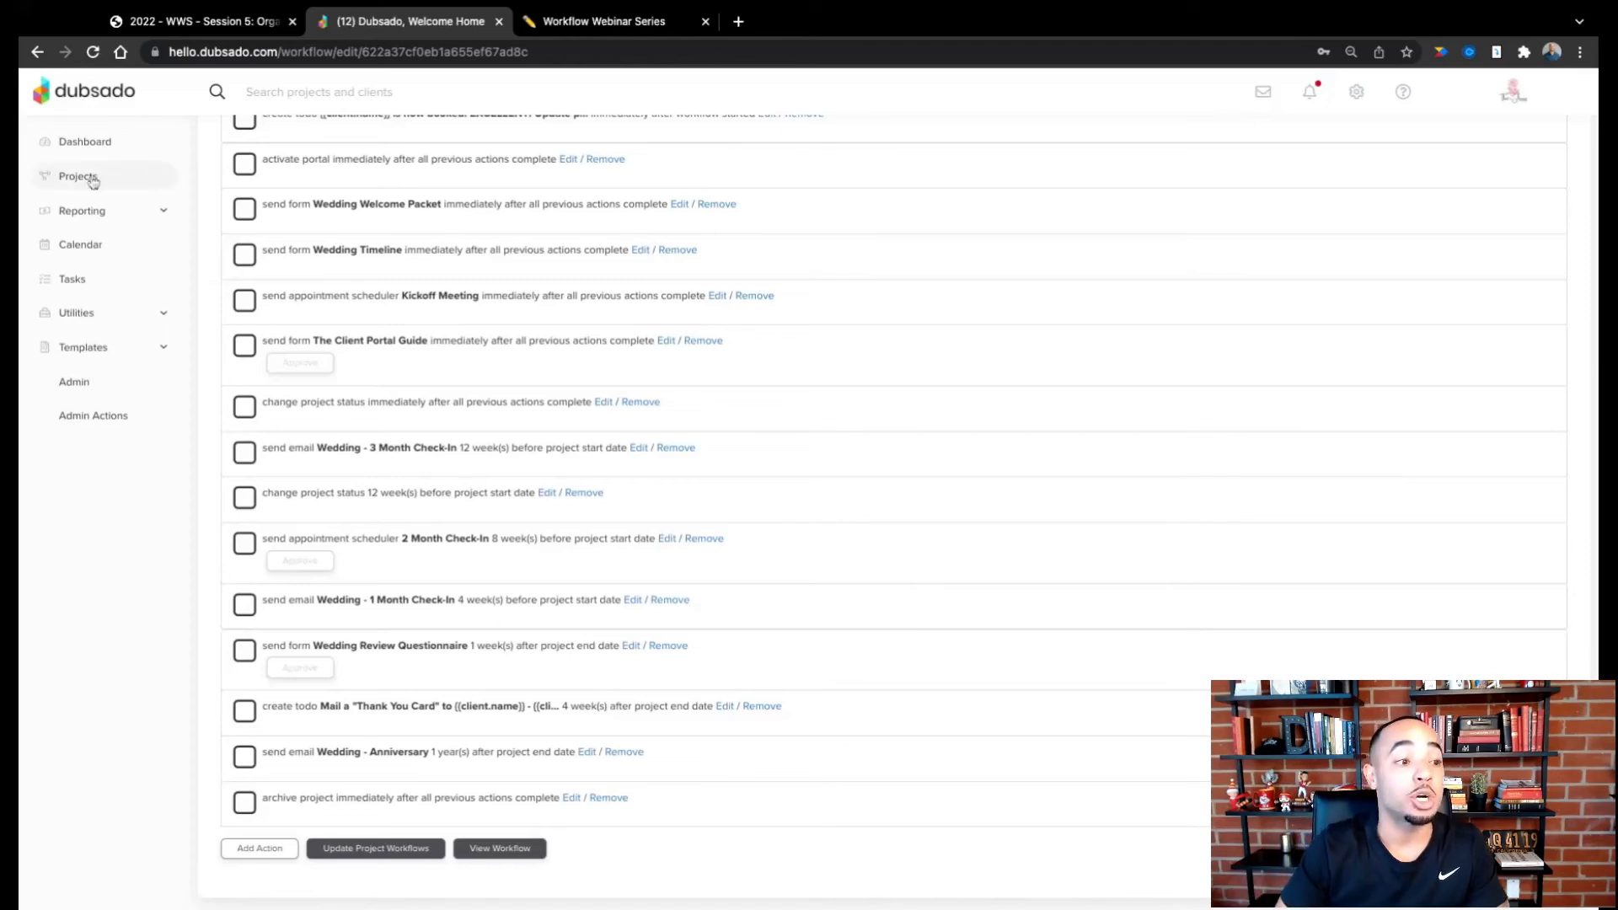
{"action": "key", "text": "super+bracketleft"}
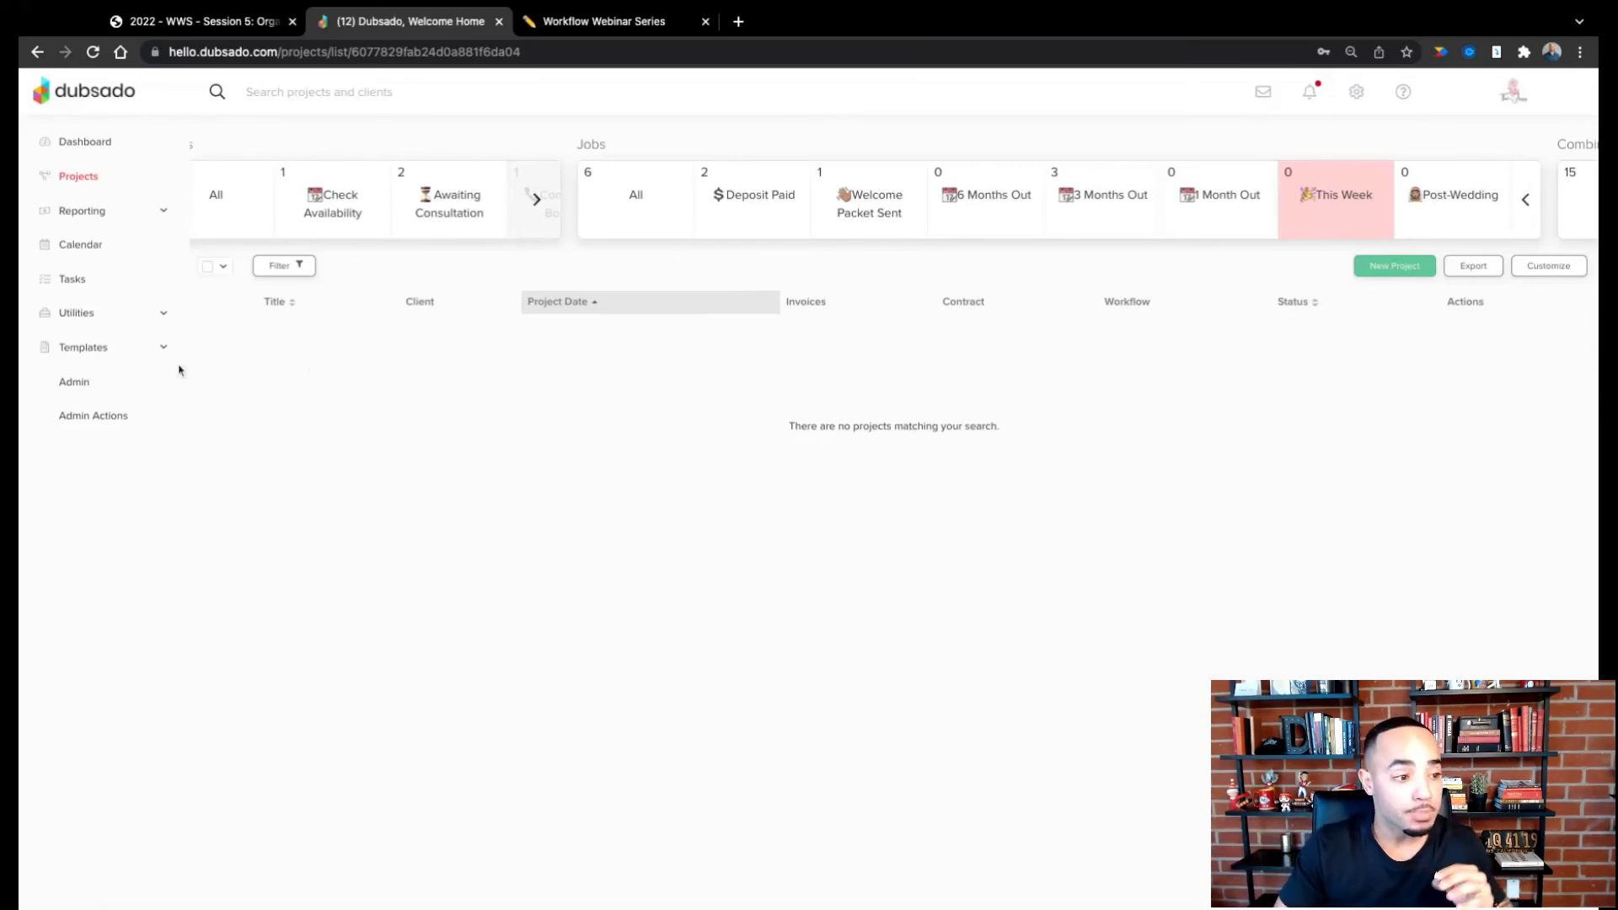
{"action": "left_click", "coordinate": [103, 350]}
{"action": "left_click", "coordinate": [98, 520]}
{"action": "left_click", "coordinate": [312, 275]}
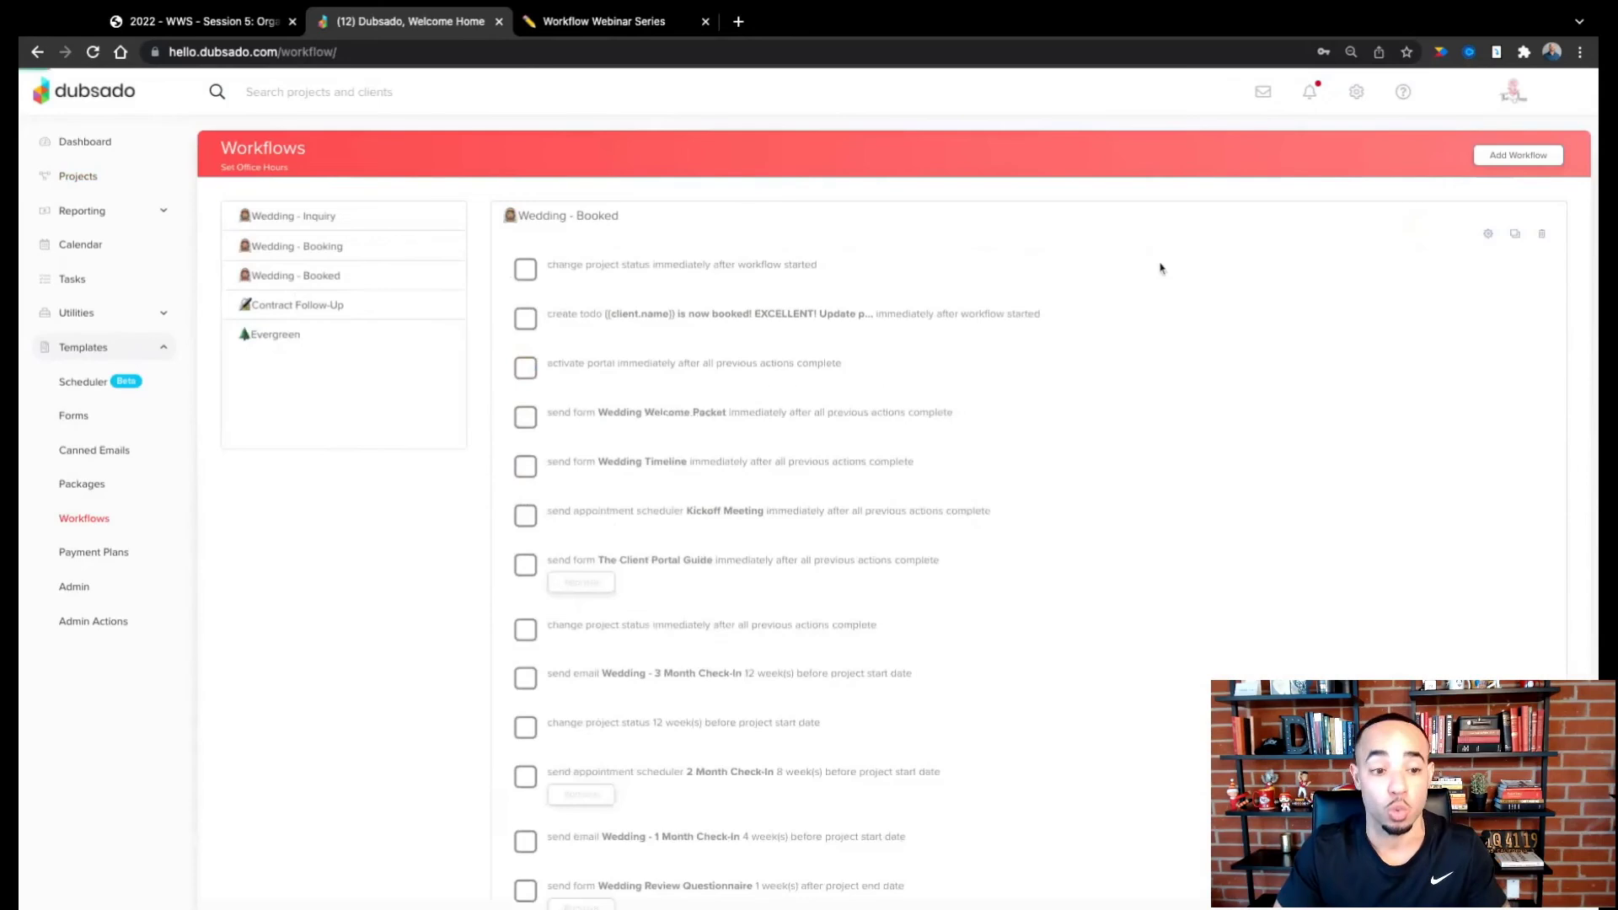
{"action": "left_click", "coordinate": [1488, 235]}
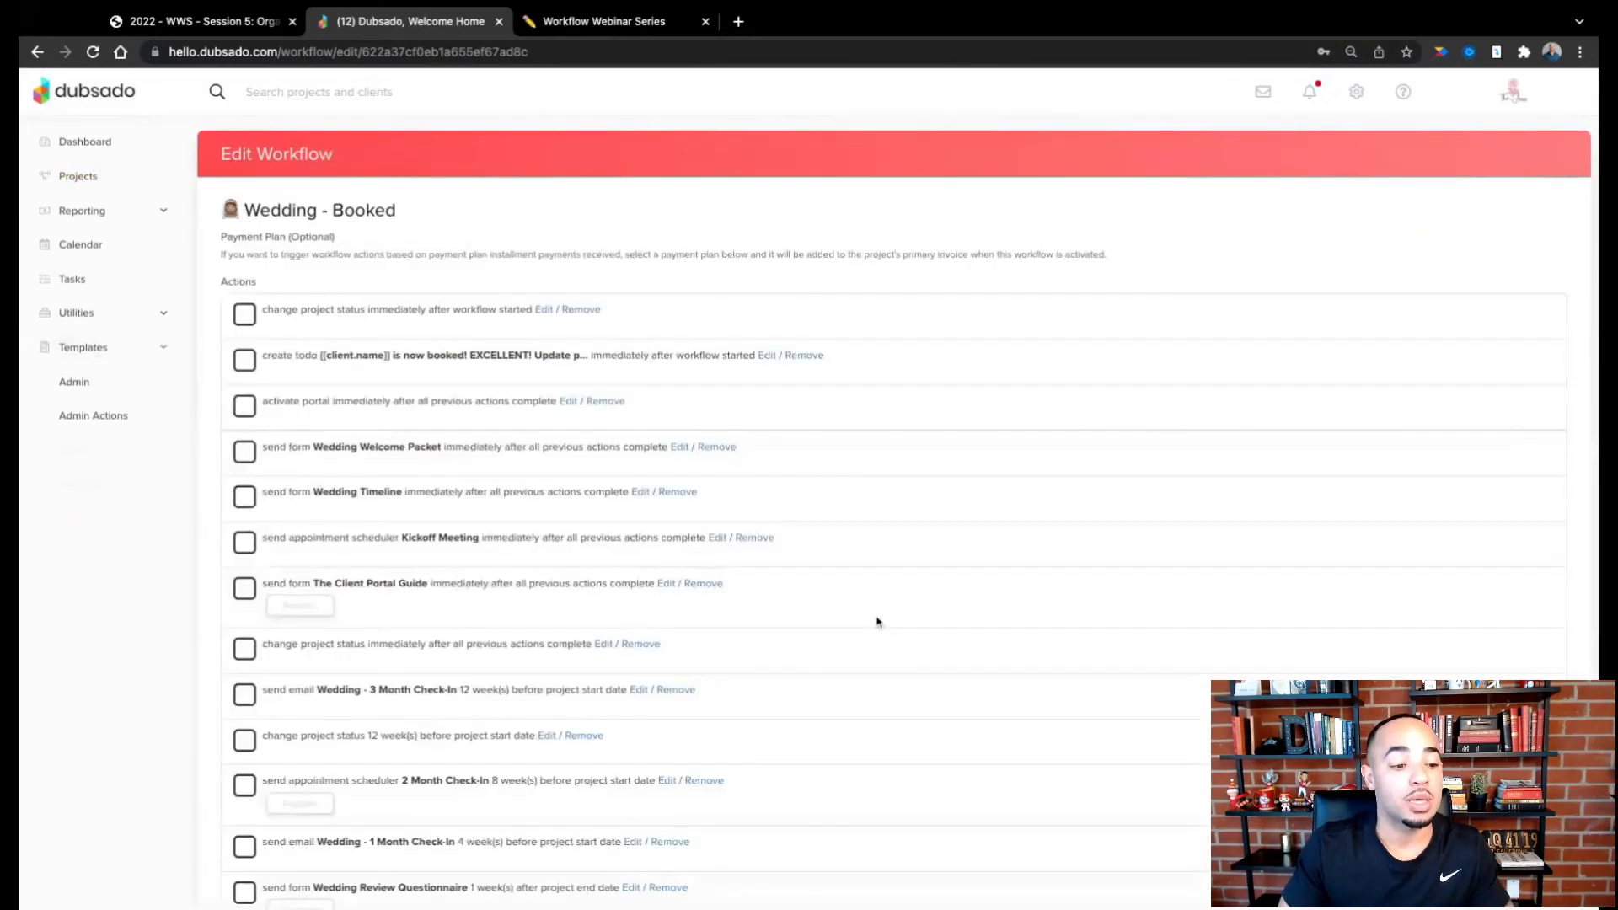
Step: Add a Change Project Status action setting Job: Post-Wedding, 1 day after project end date
{"action": "scroll", "coordinate": [874, 621], "scroll_direction": "down", "scroll_amount": 5}
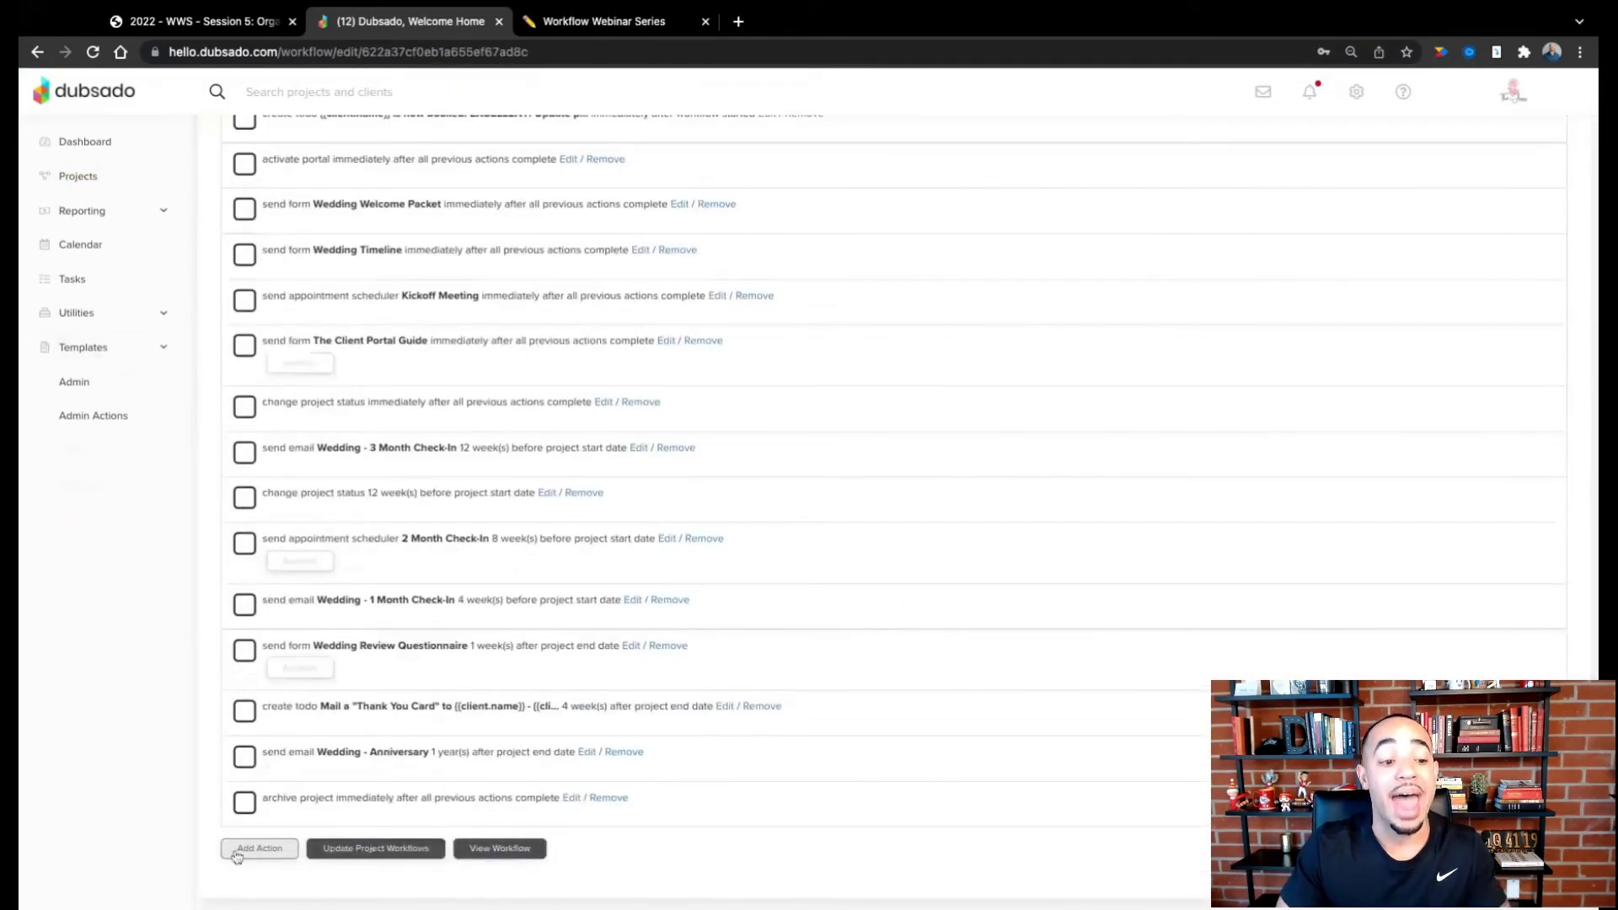
{"action": "left_click", "coordinate": [258, 849]}
{"action": "left_click", "coordinate": [698, 455]}
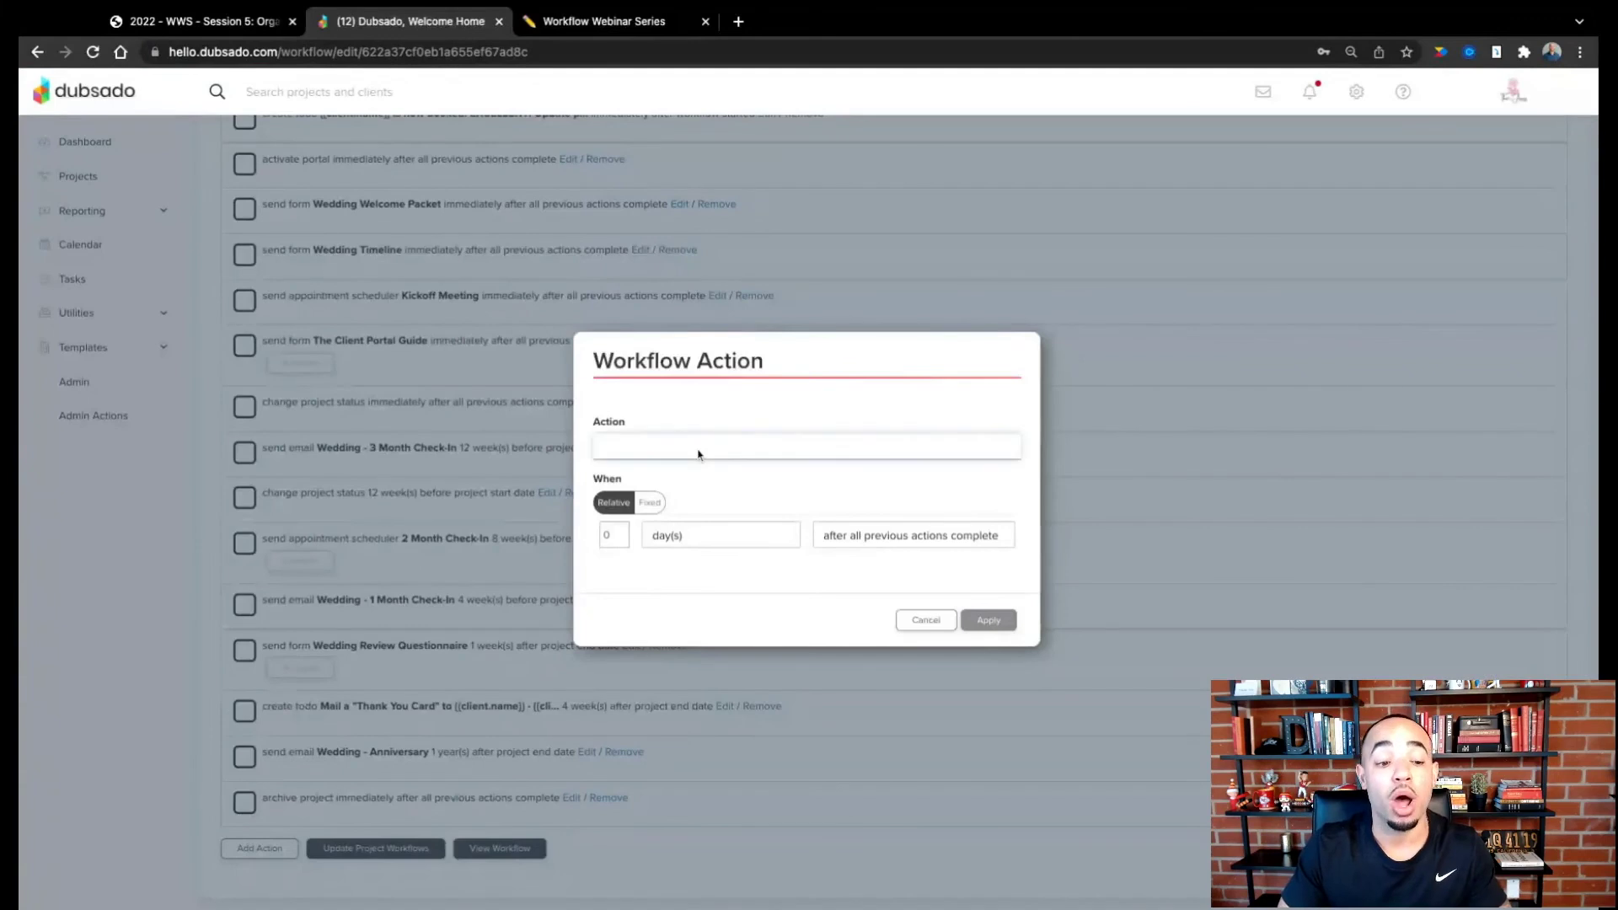
{"action": "left_click", "coordinate": [698, 470]}
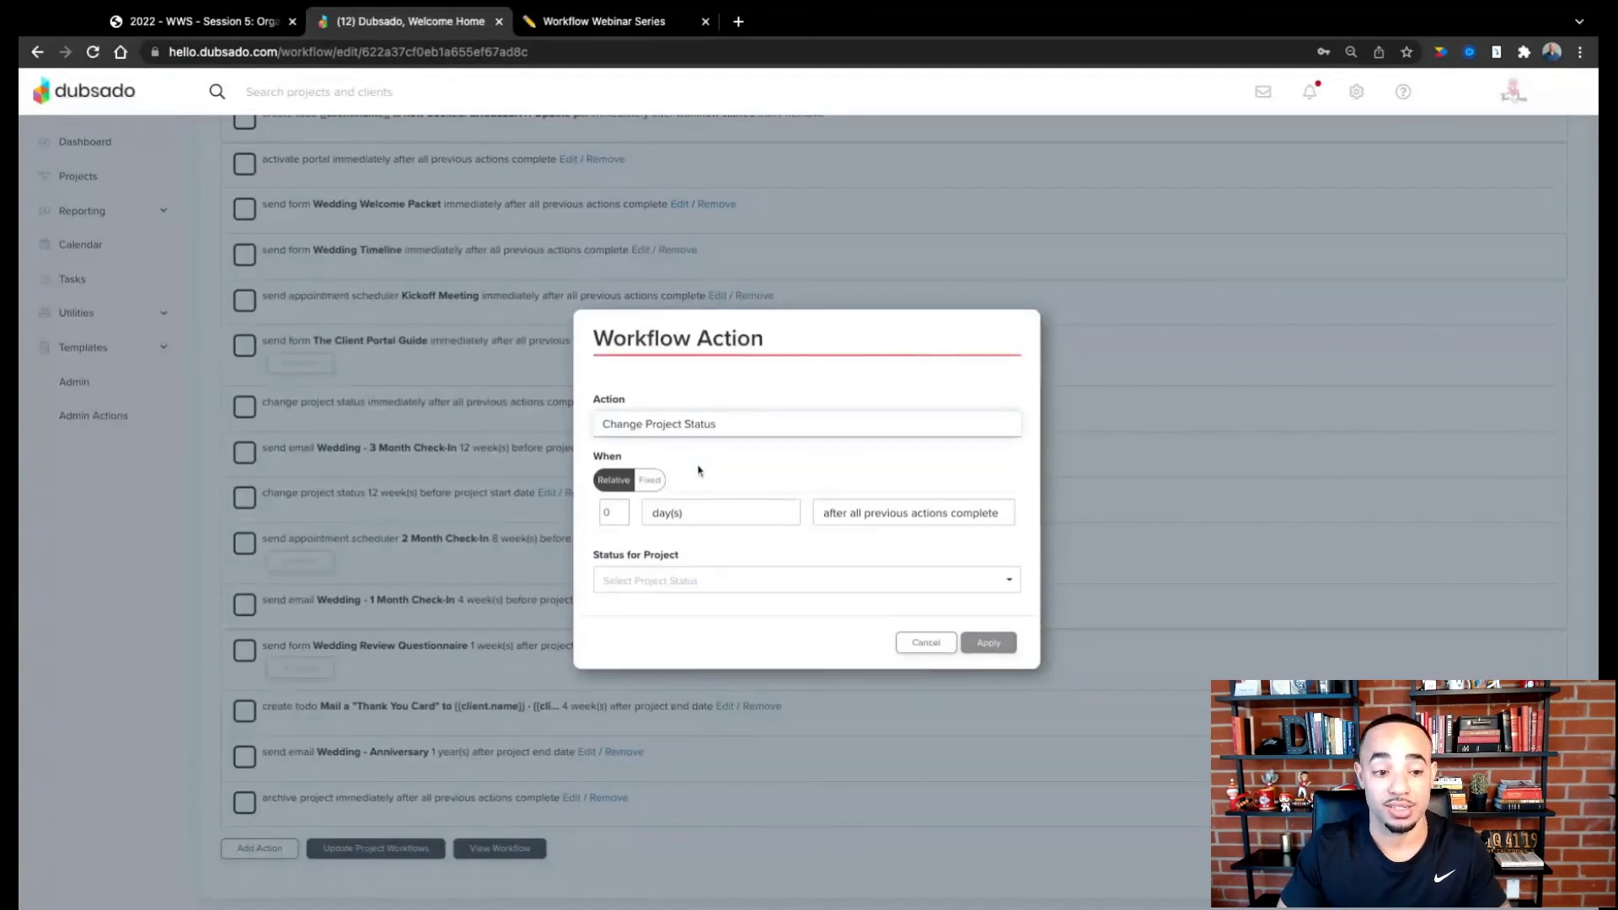
{"action": "left_click", "coordinate": [687, 579]}
{"action": "scroll", "coordinate": [690, 640], "scroll_direction": "down", "scroll_amount": 5}
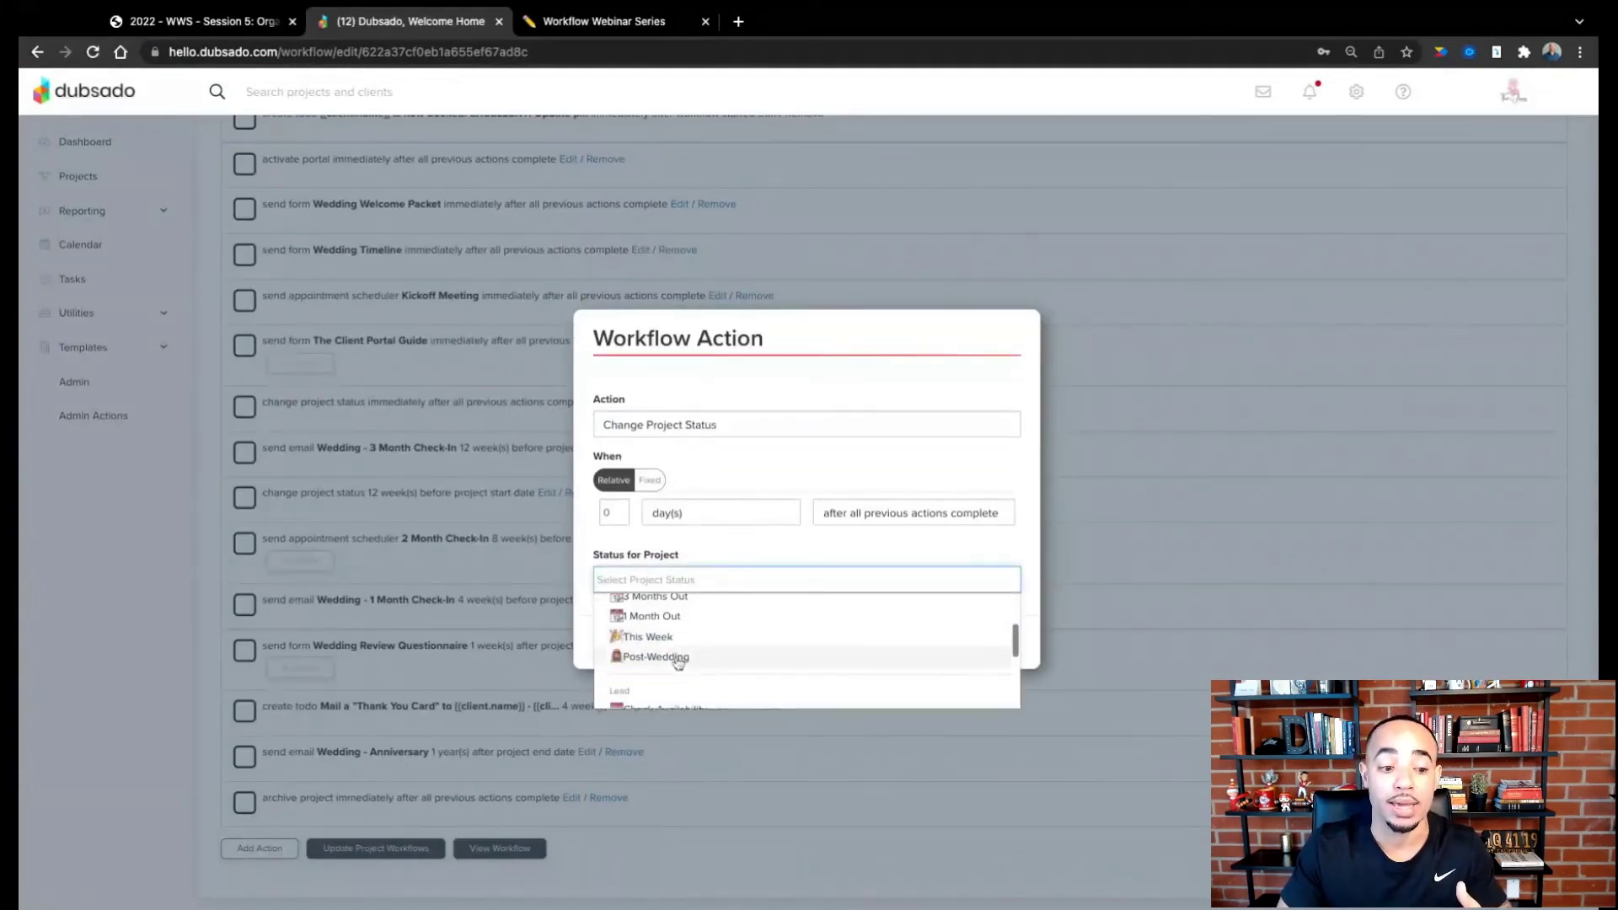
{"action": "left_click", "coordinate": [679, 664]}
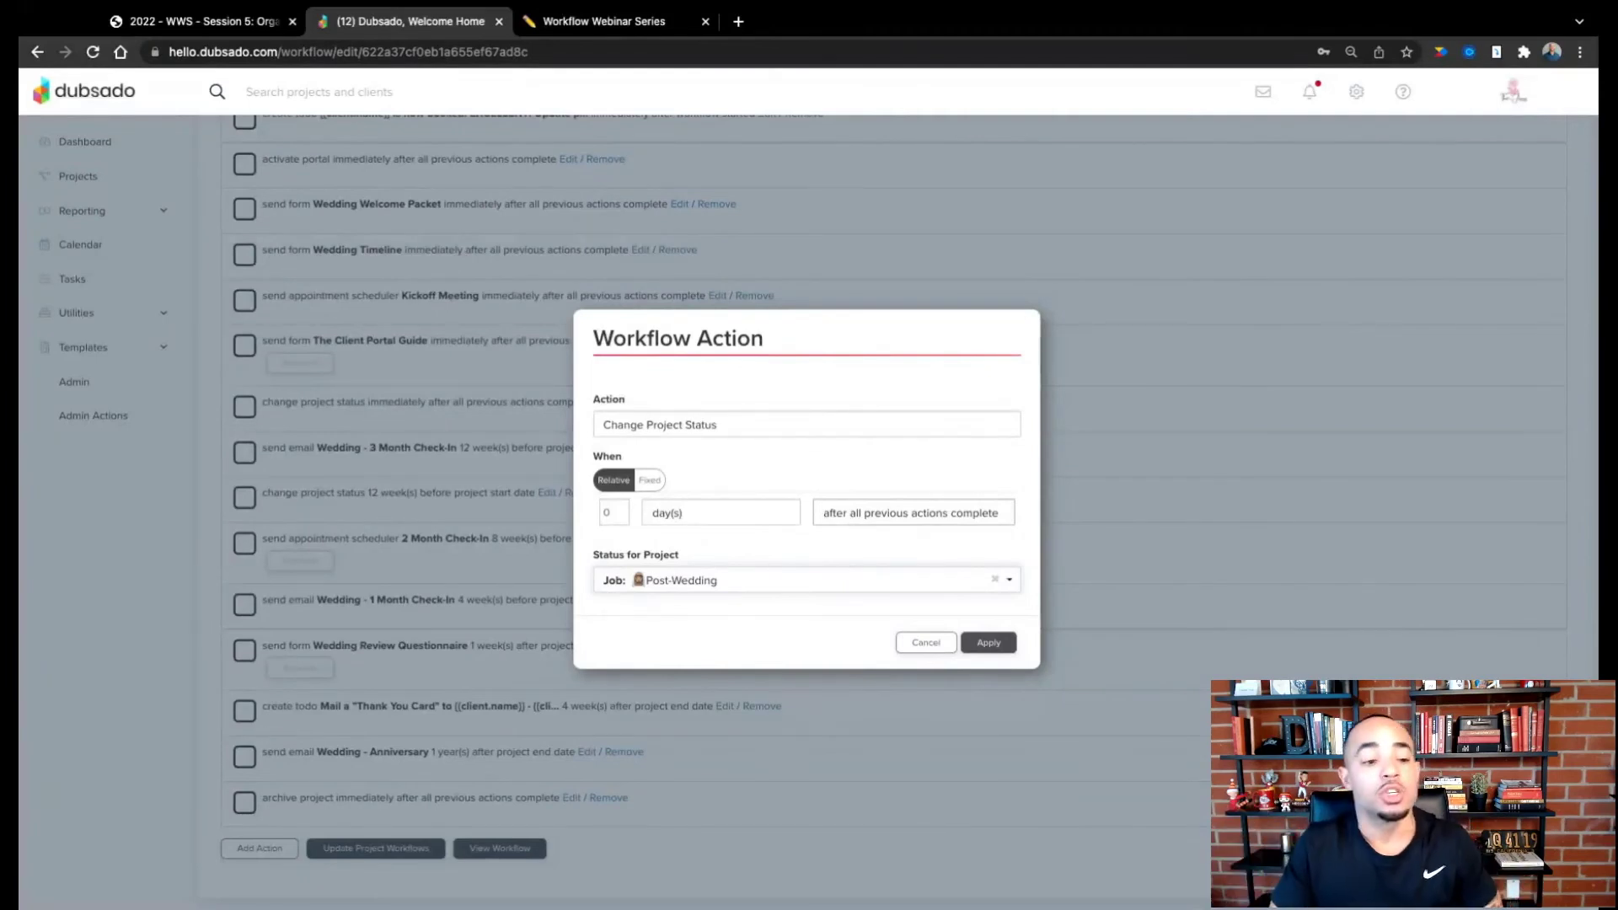
{"action": "left_click", "coordinate": [620, 509]}
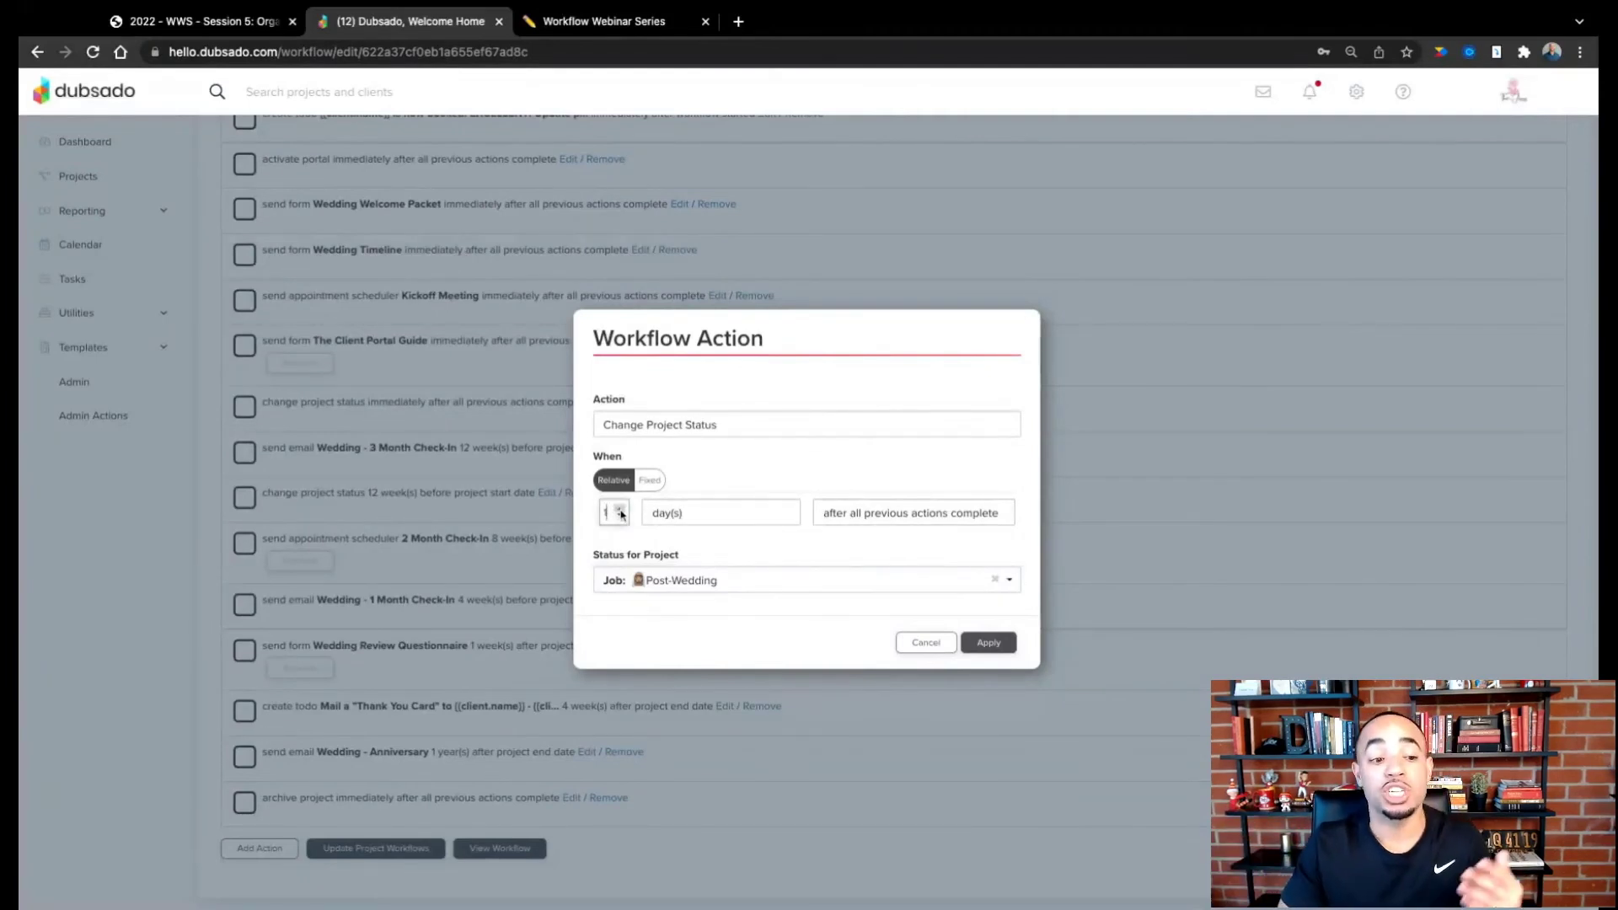
{"action": "left_click", "coordinate": [860, 518]}
{"action": "left_click", "coordinate": [920, 517]}
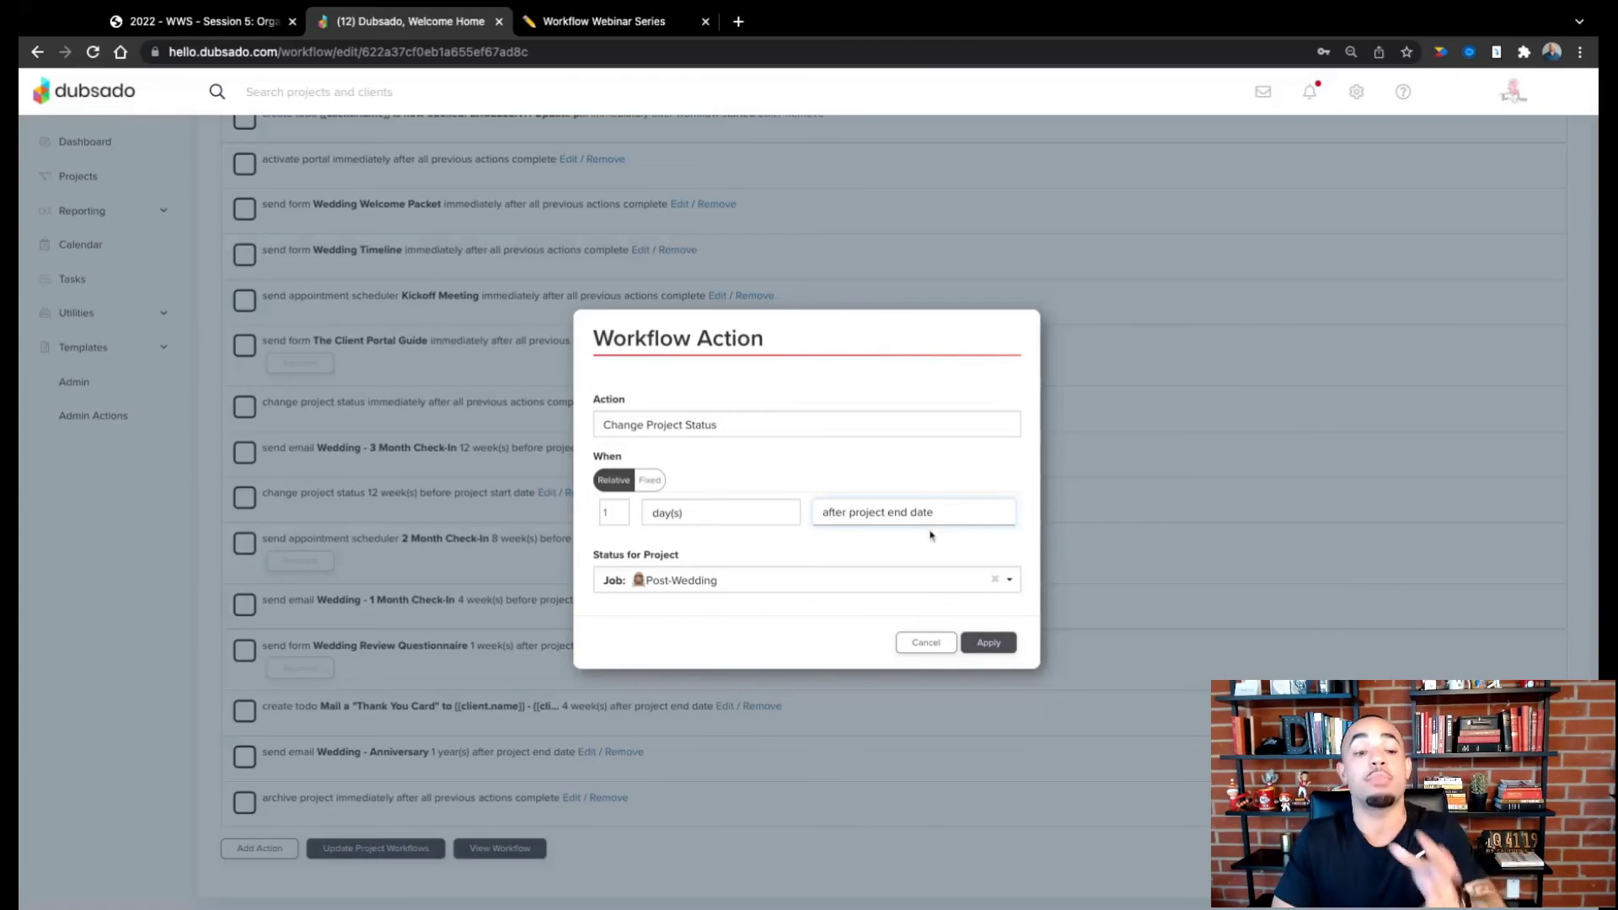
{"action": "left_click", "coordinate": [990, 643]}
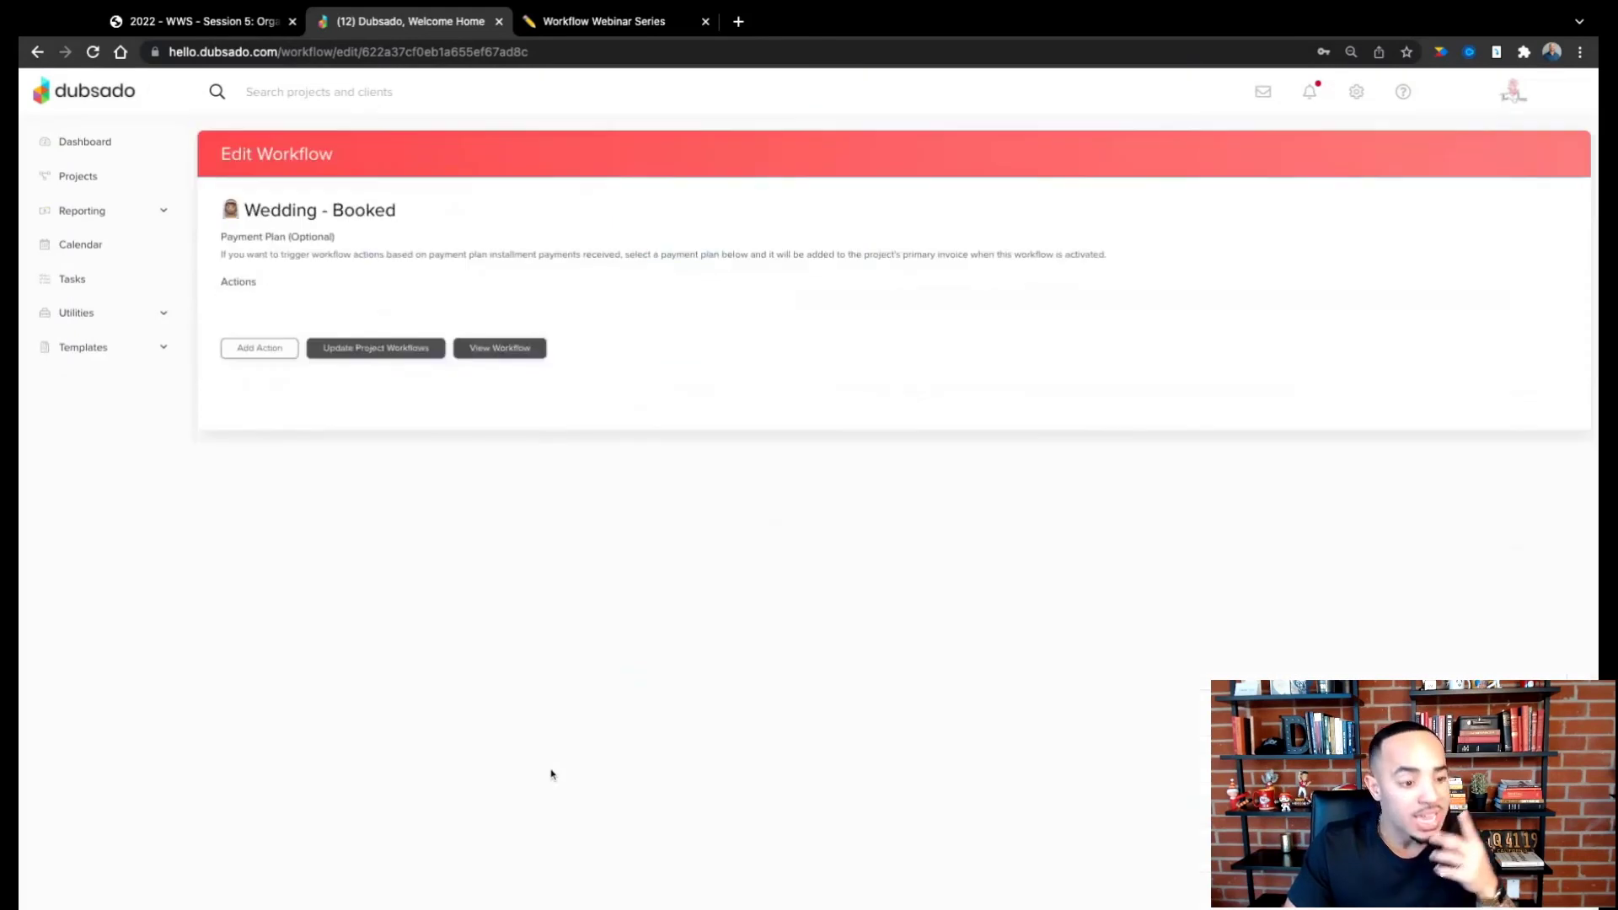
Step: Move the 1-day-after-end status change above the Wedding Review Questionnaire form action
{"action": "scroll", "coordinate": [540, 758], "scroll_direction": "down", "scroll_amount": 2}
{"action": "scroll", "coordinate": [535, 753], "scroll_direction": "down", "scroll_amount": 2}
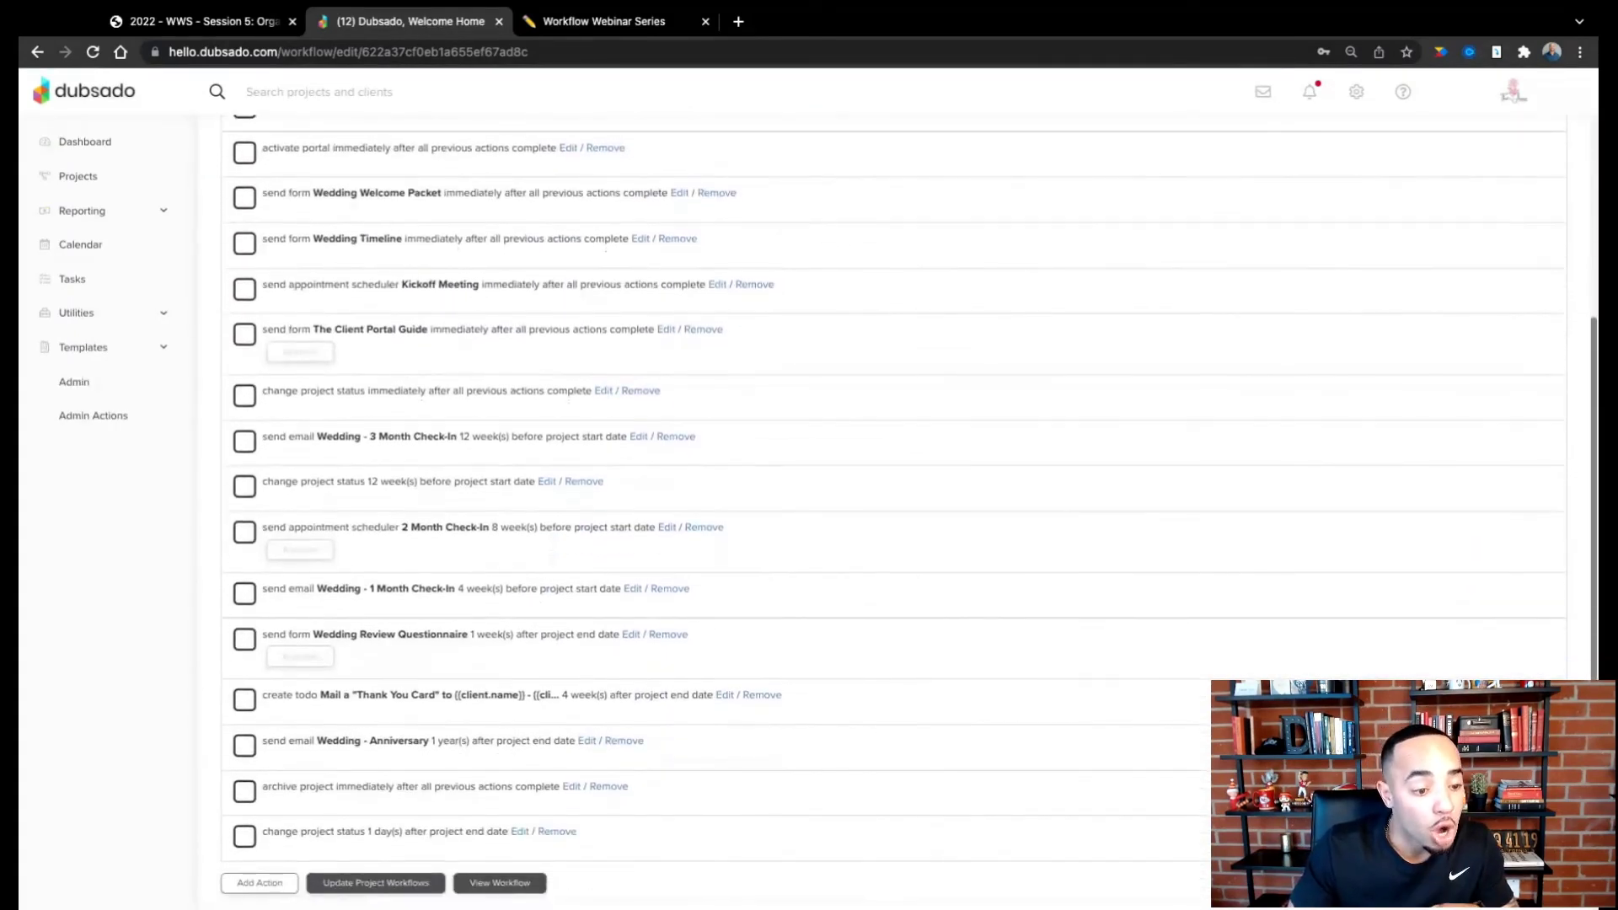
{"action": "scroll", "coordinate": [482, 607], "scroll_direction": "down", "scroll_amount": 1}
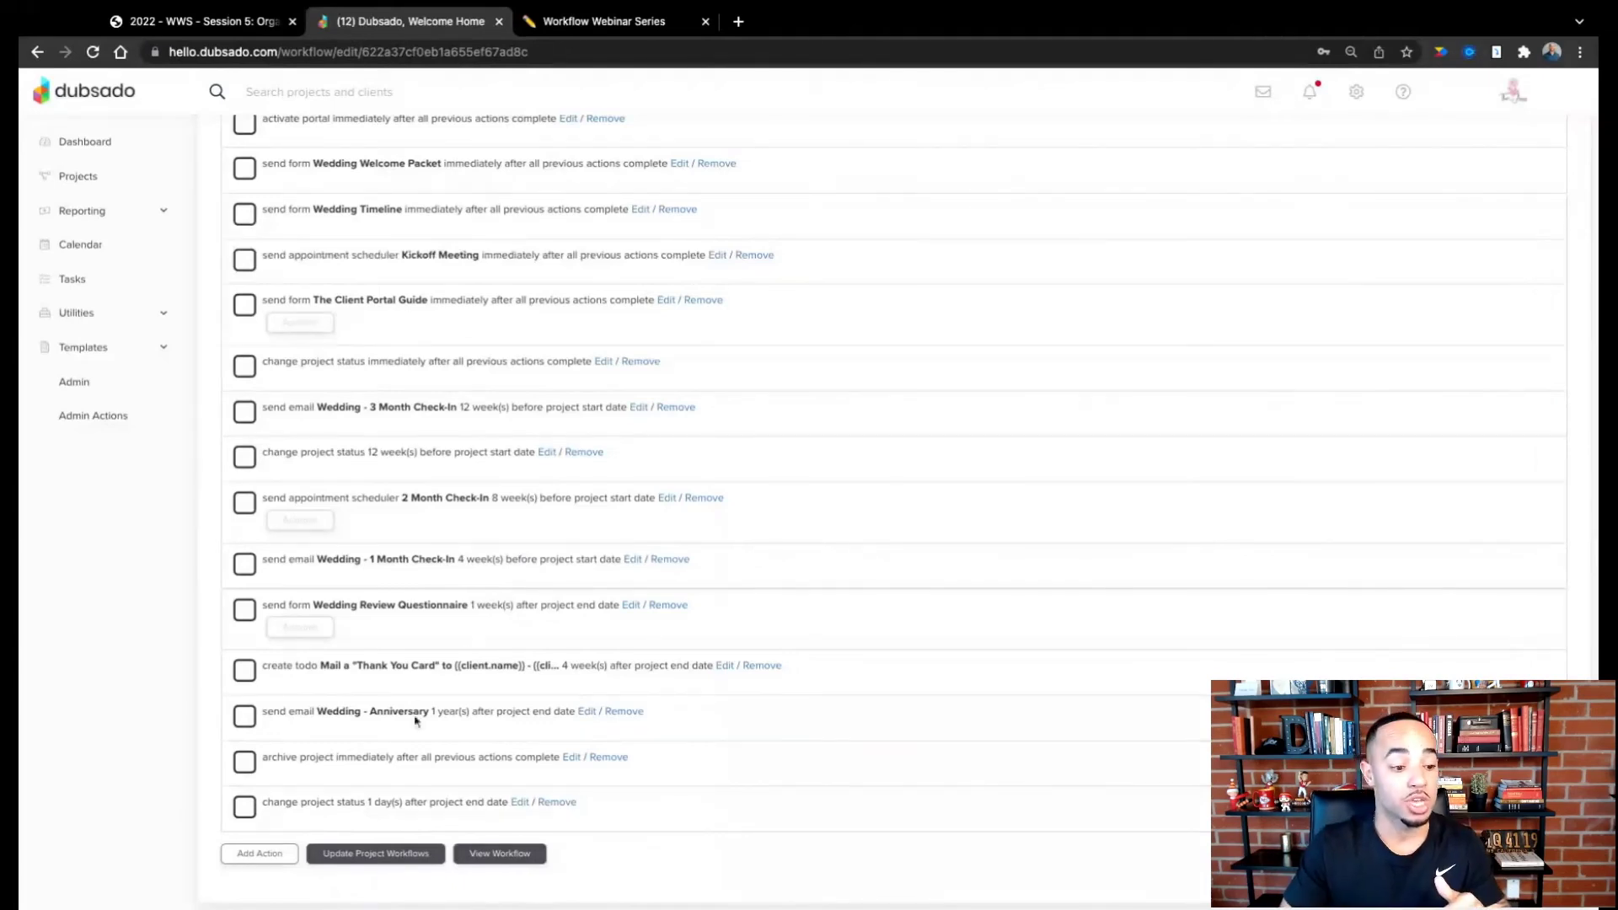
{"action": "left_click_drag", "start_coordinate": [388, 803], "coordinate": [388, 801]}
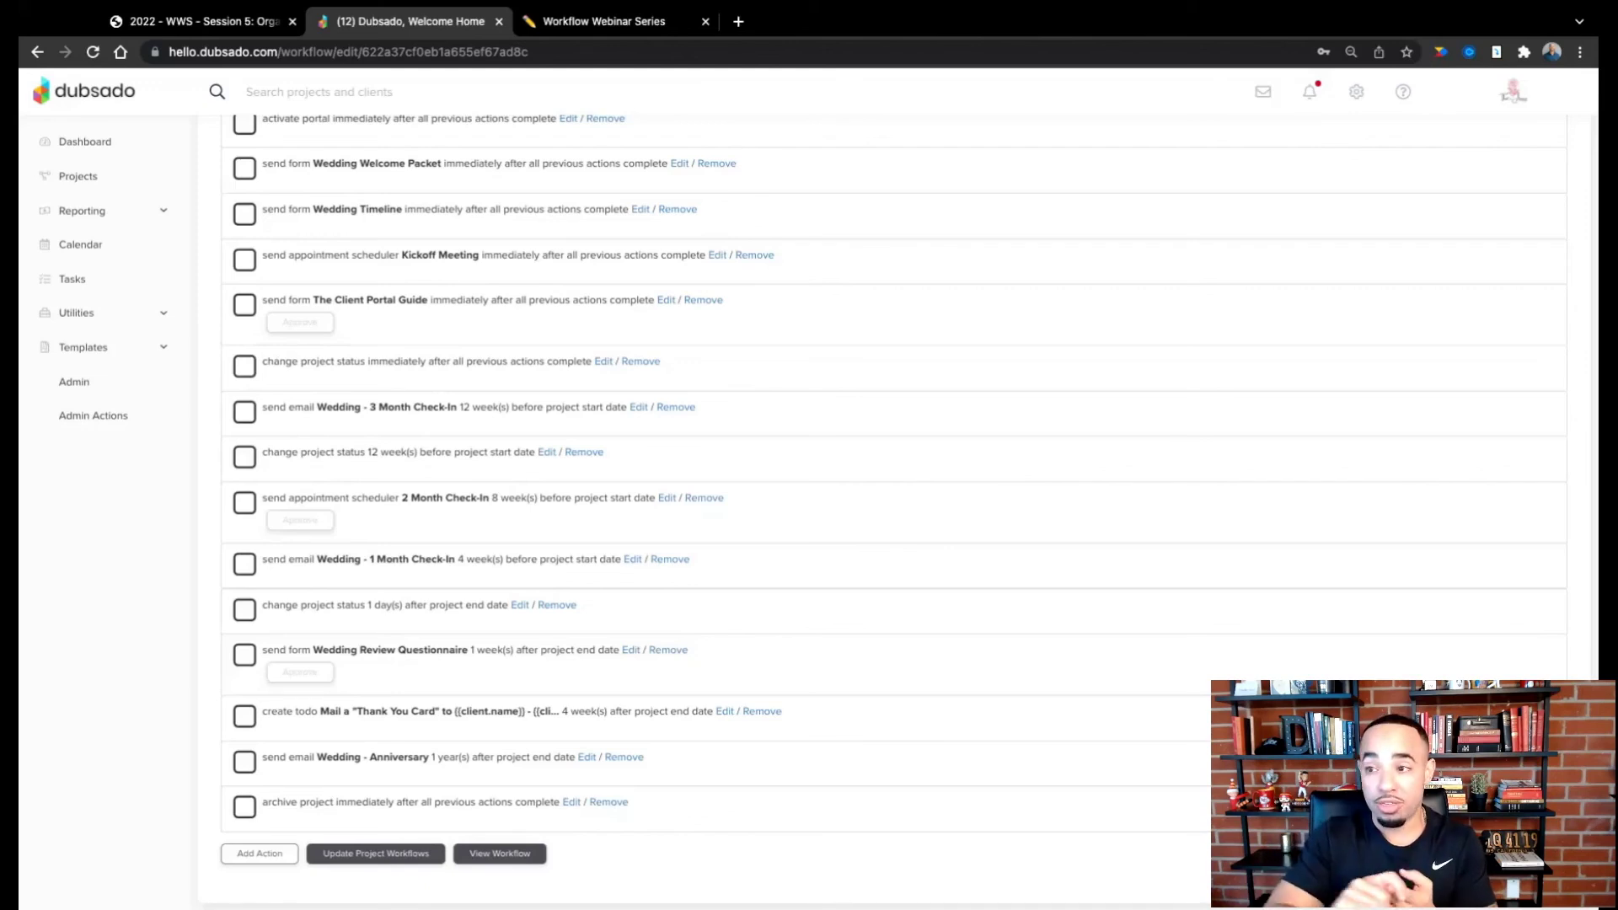
{"action": "scroll", "coordinate": [365, 675], "scroll_direction": "up", "scroll_amount": 3}
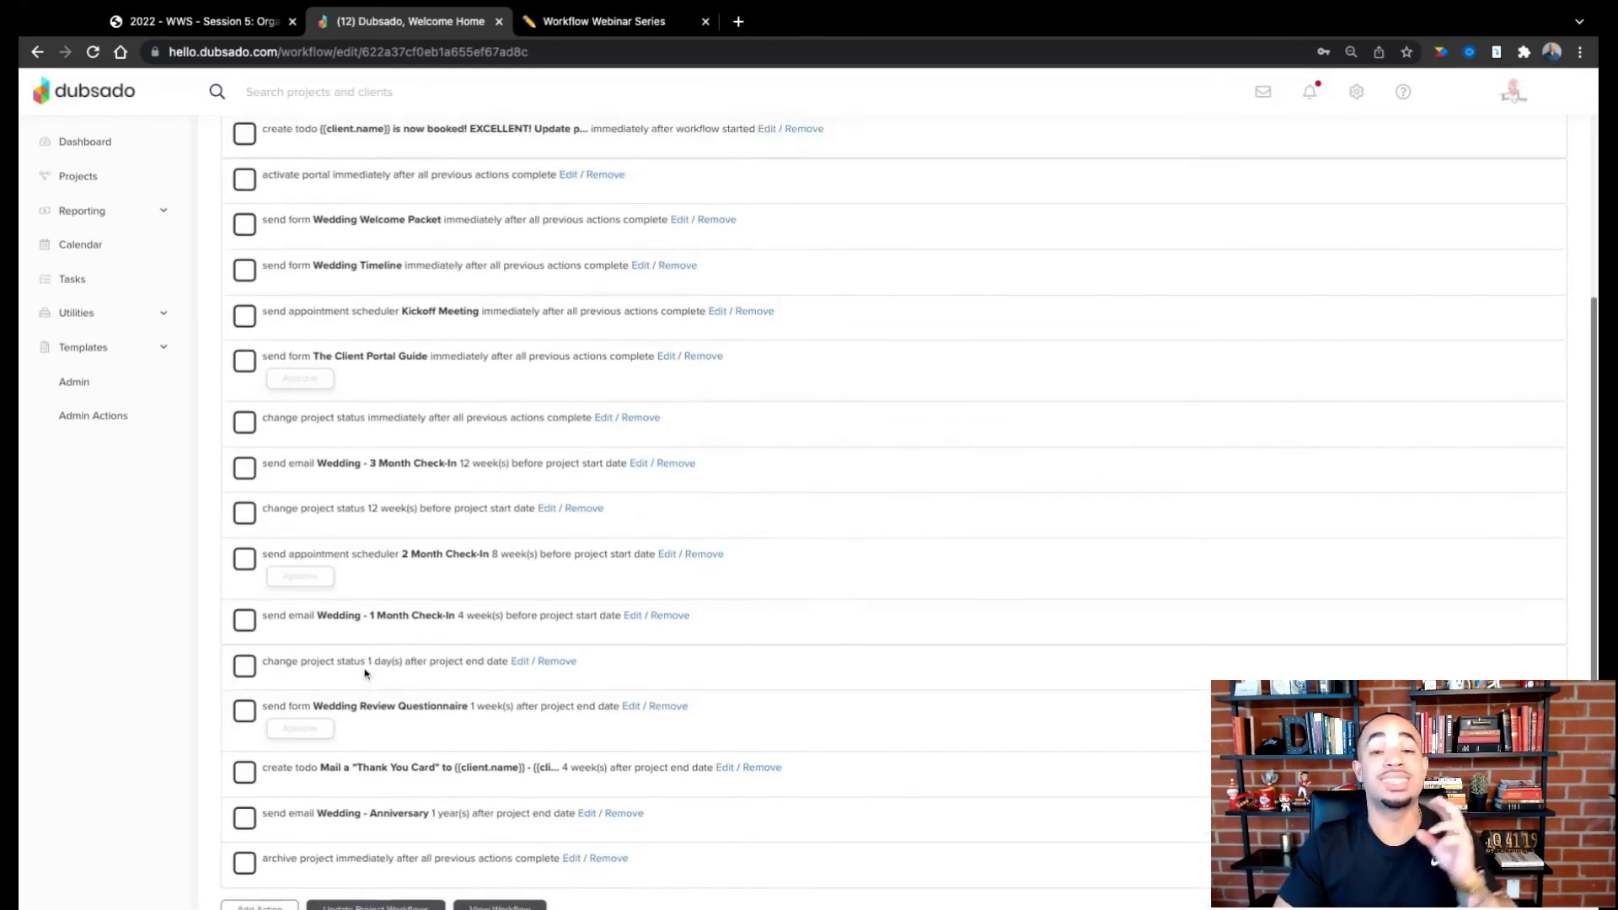
{"action": "scroll", "coordinate": [365, 674], "scroll_direction": "up", "scroll_amount": 1}
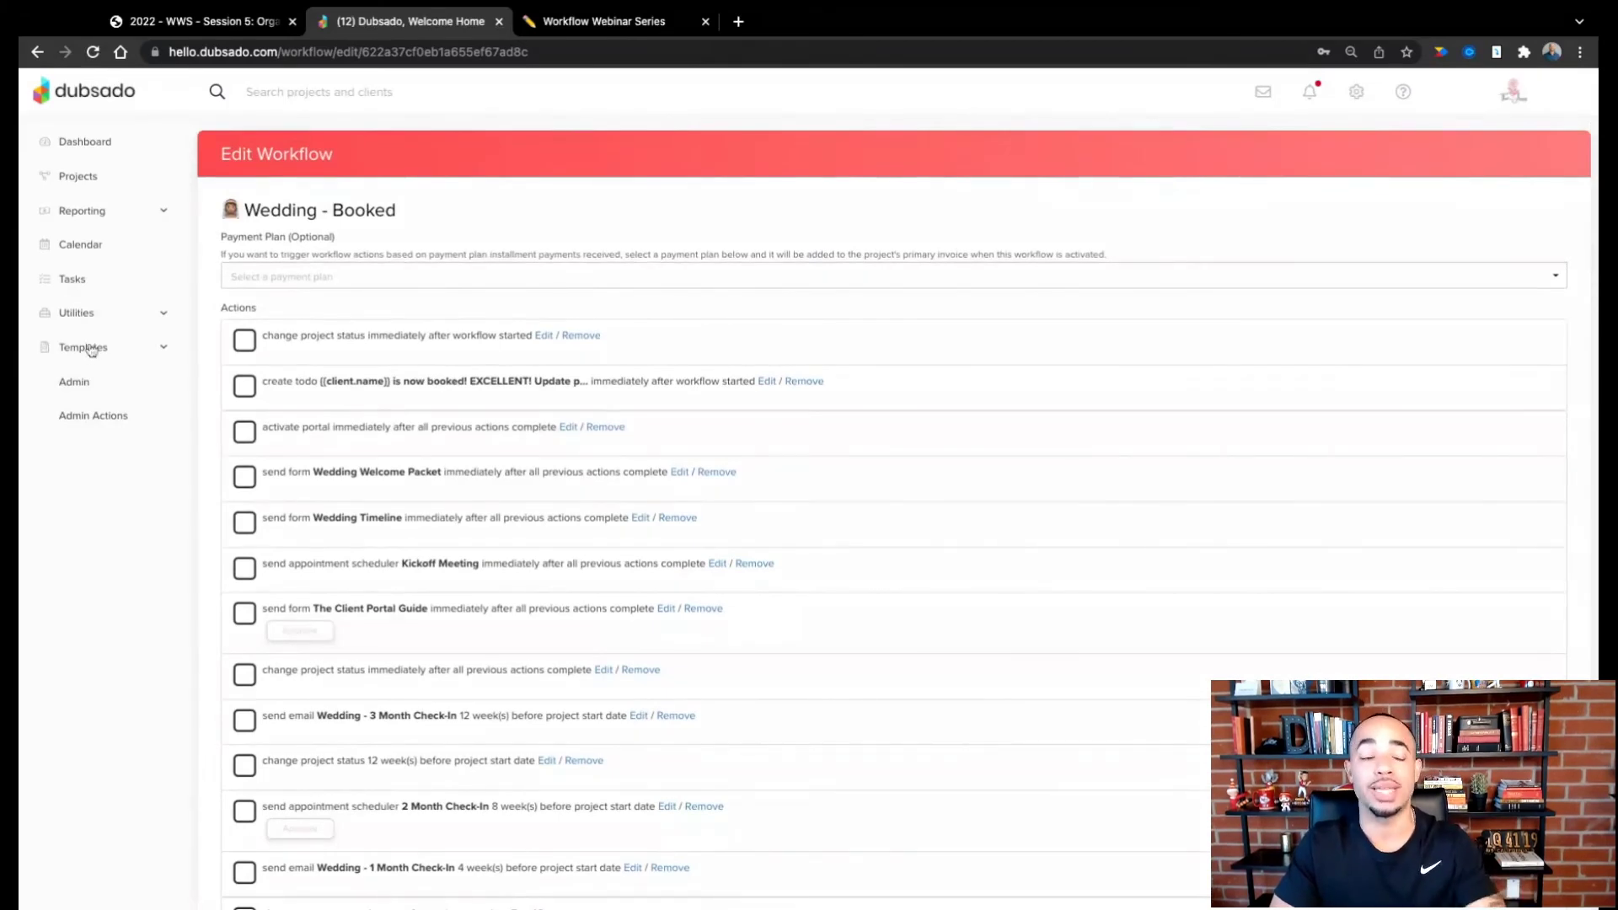
Step: Open the Wedding - Inquiry workflow from the Workflows templates in its Edit Workflow page
{"action": "left_click", "coordinate": [93, 349]}
{"action": "left_click", "coordinate": [85, 528]}
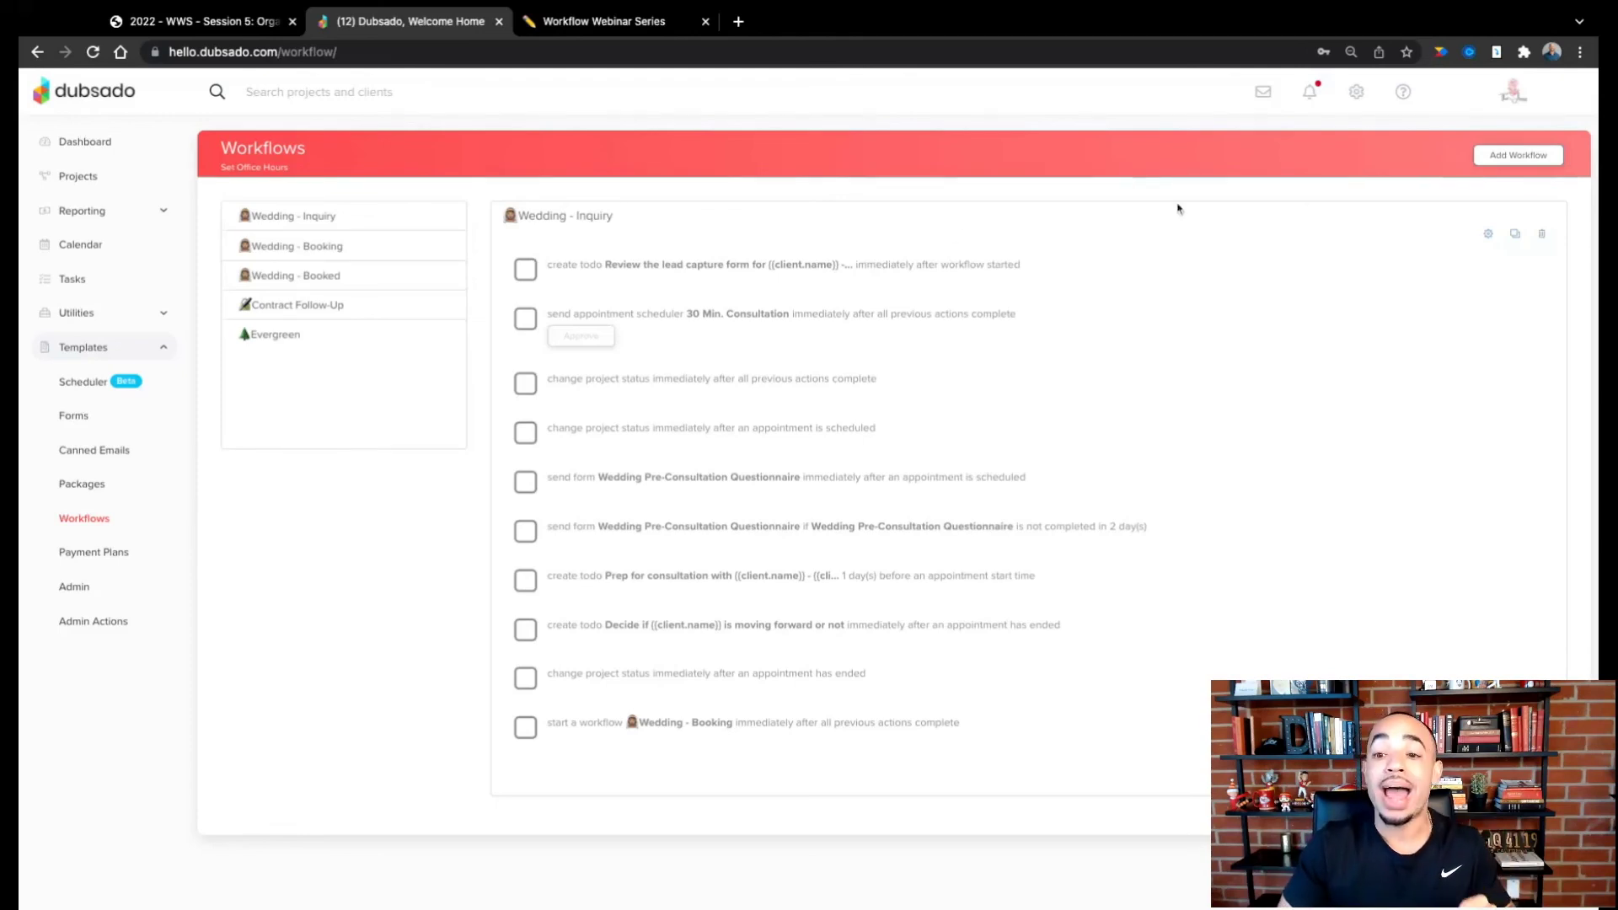
{"action": "left_click", "coordinate": [1487, 237]}
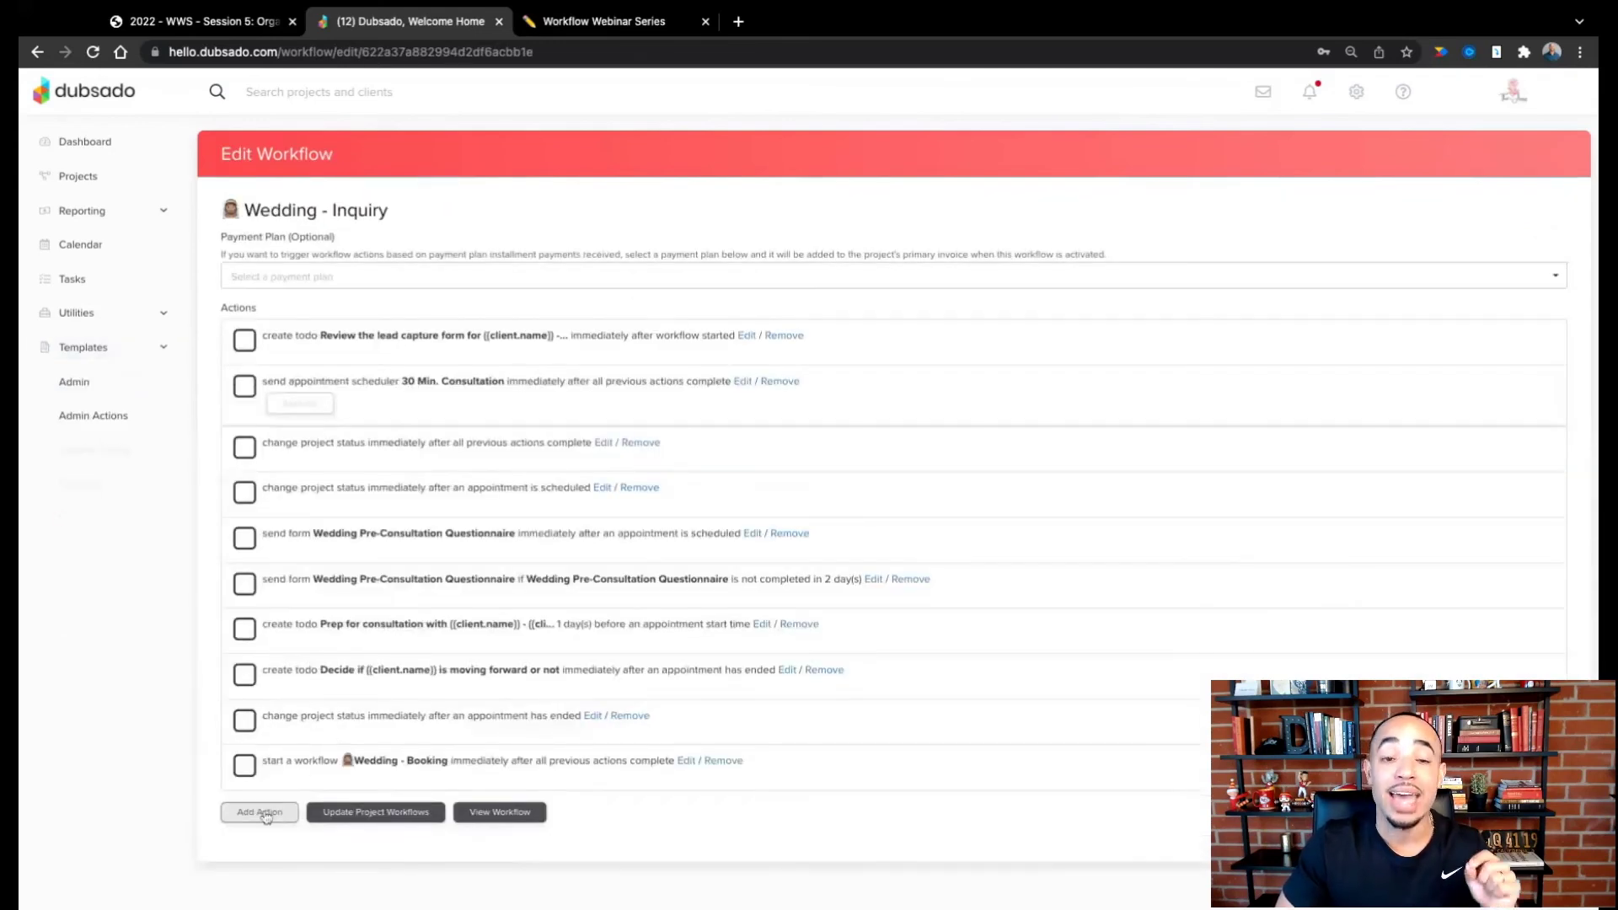
Step: Add an 'add tag Wedding' action timed after workflow start and move it to the top
{"action": "left_click", "coordinate": [261, 813]}
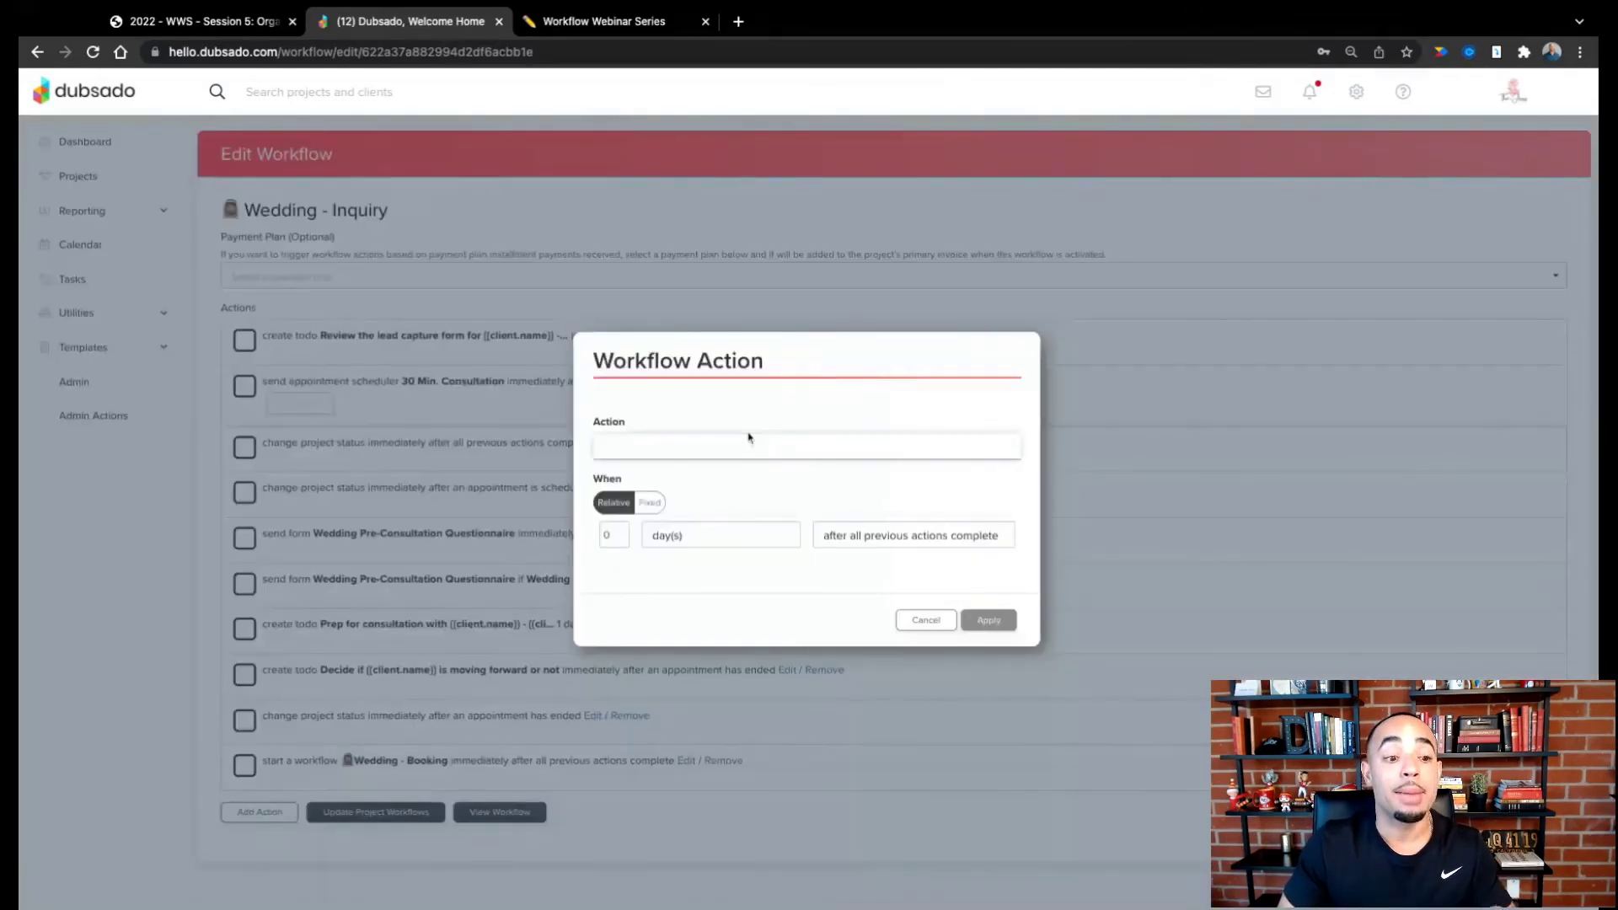
{"action": "left_click", "coordinate": [730, 487]}
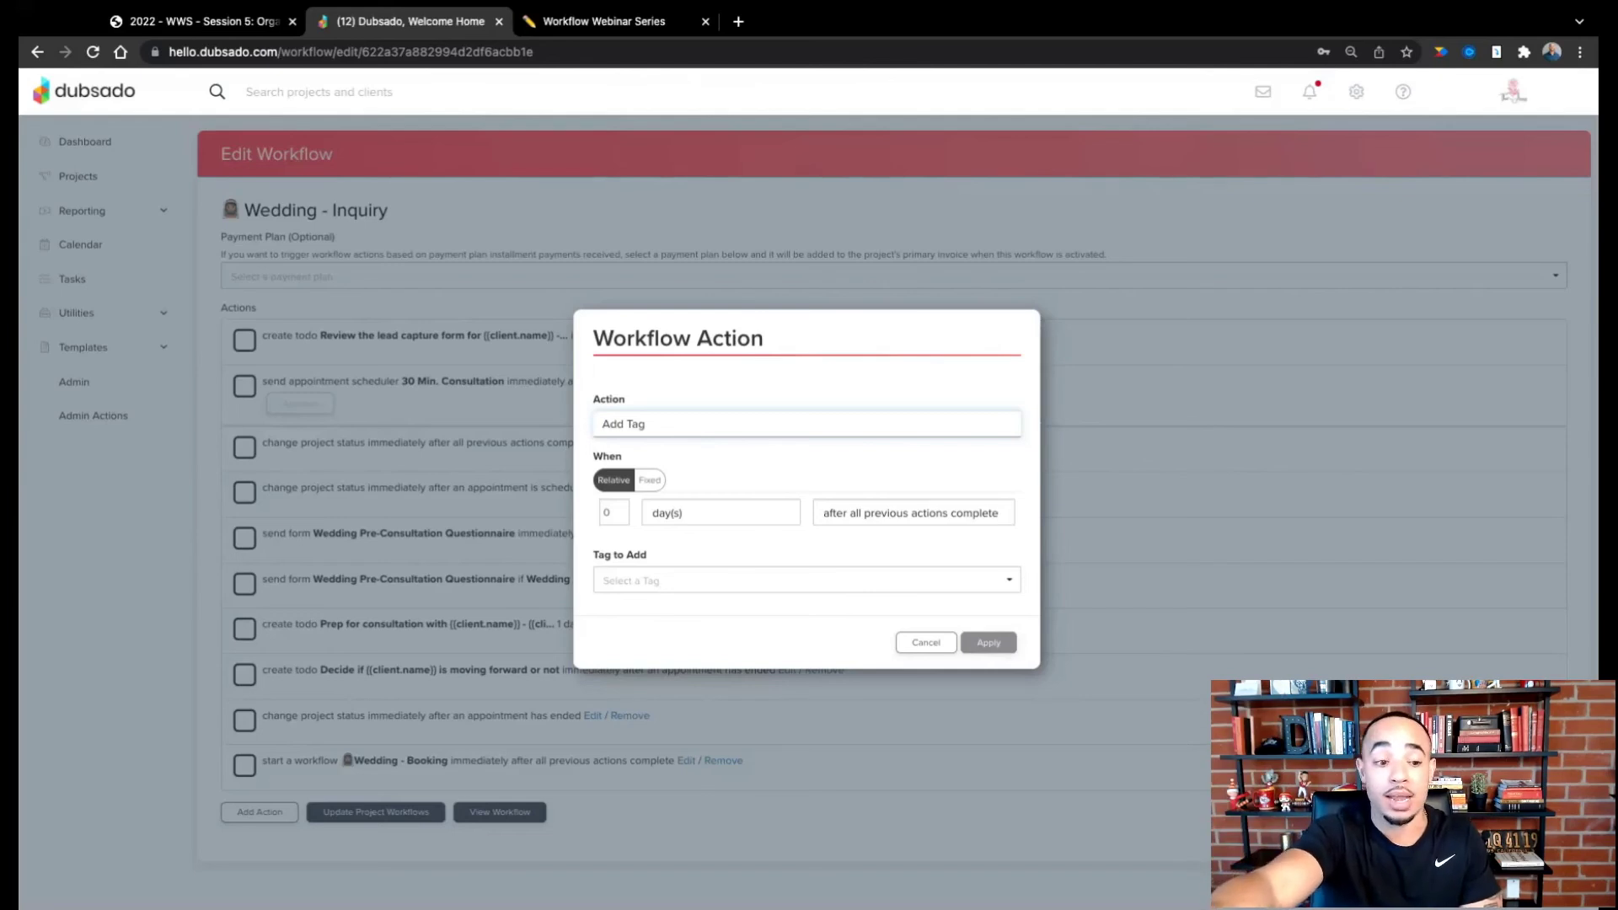
{"action": "left_click", "coordinate": [857, 512]}
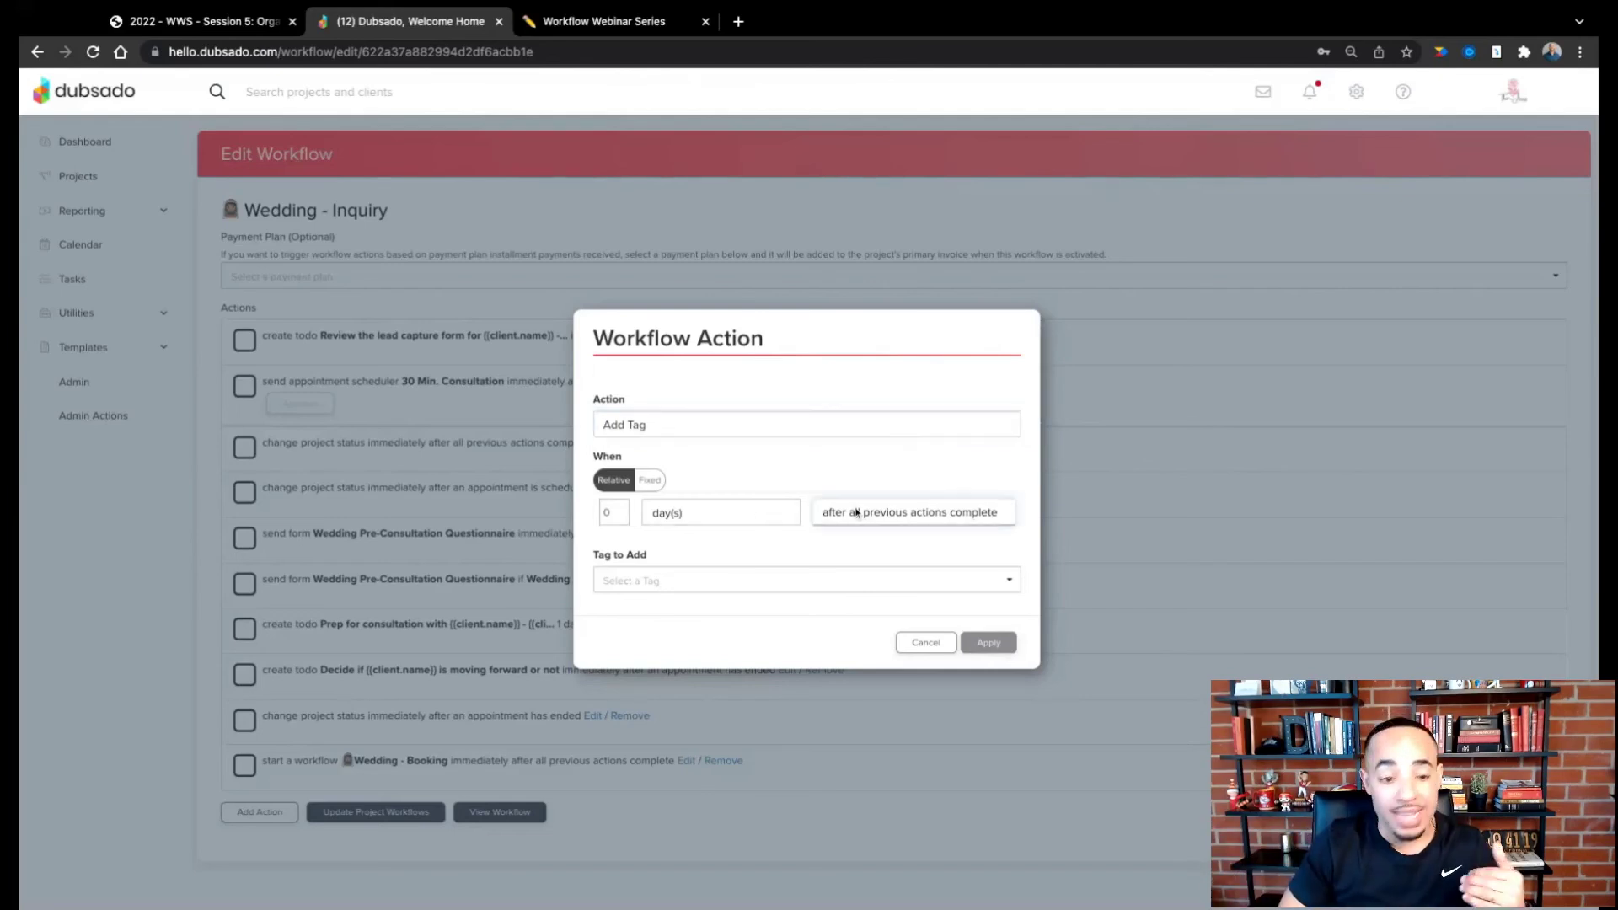
{"action": "left_click", "coordinate": [867, 531]}
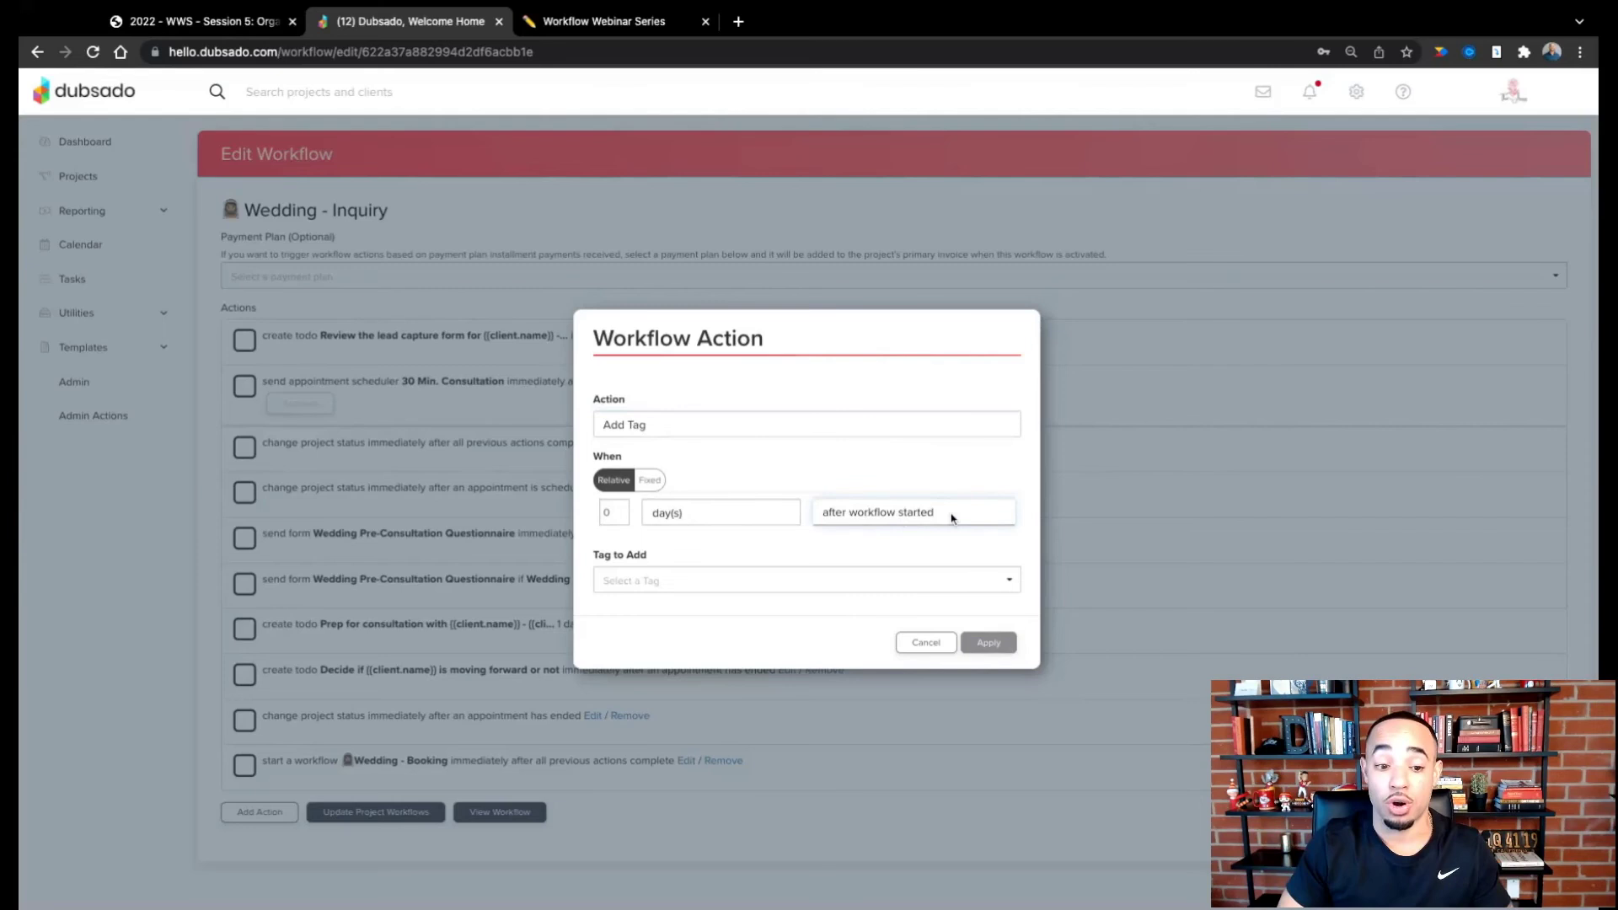
{"action": "left_click", "coordinate": [718, 580]}
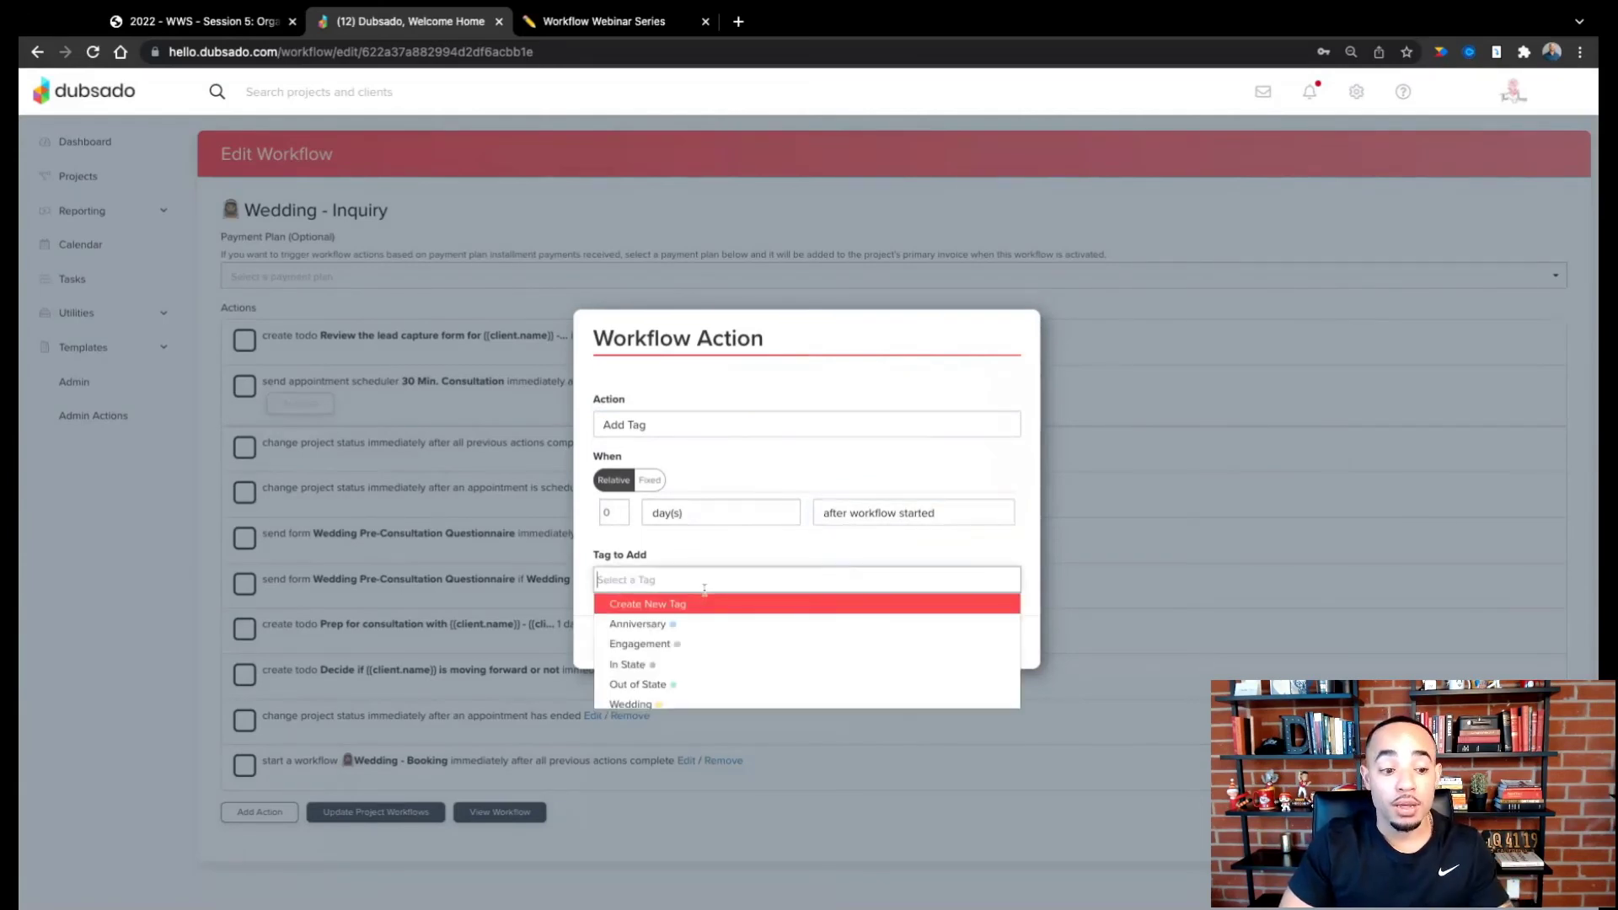
{"action": "left_click", "coordinate": [679, 700]}
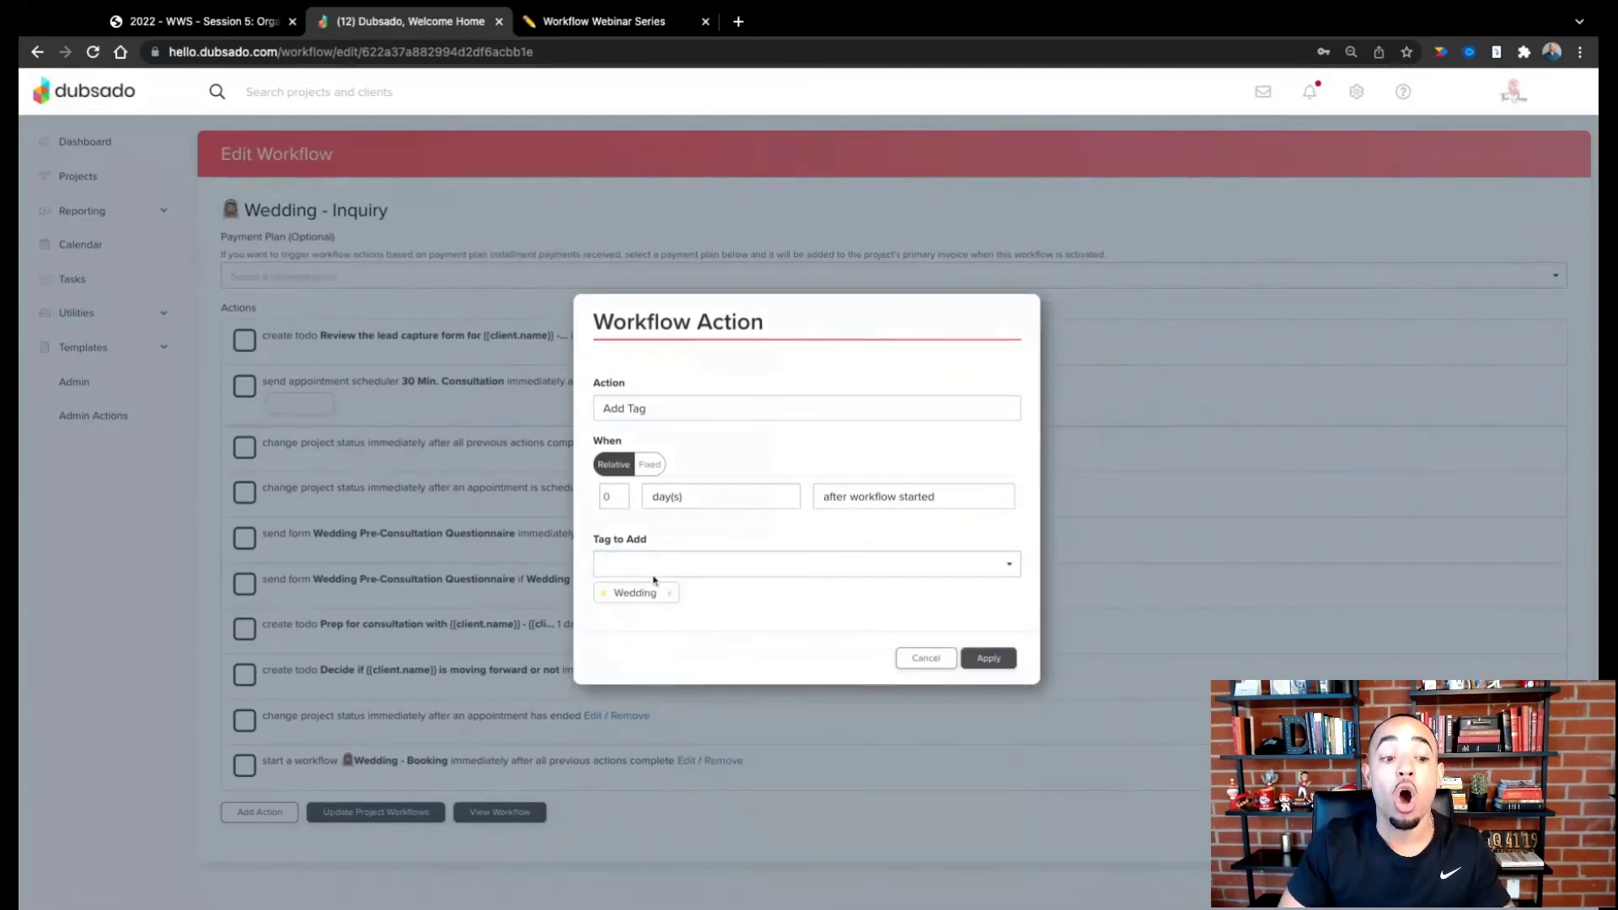
{"action": "left_click", "coordinate": [981, 658]}
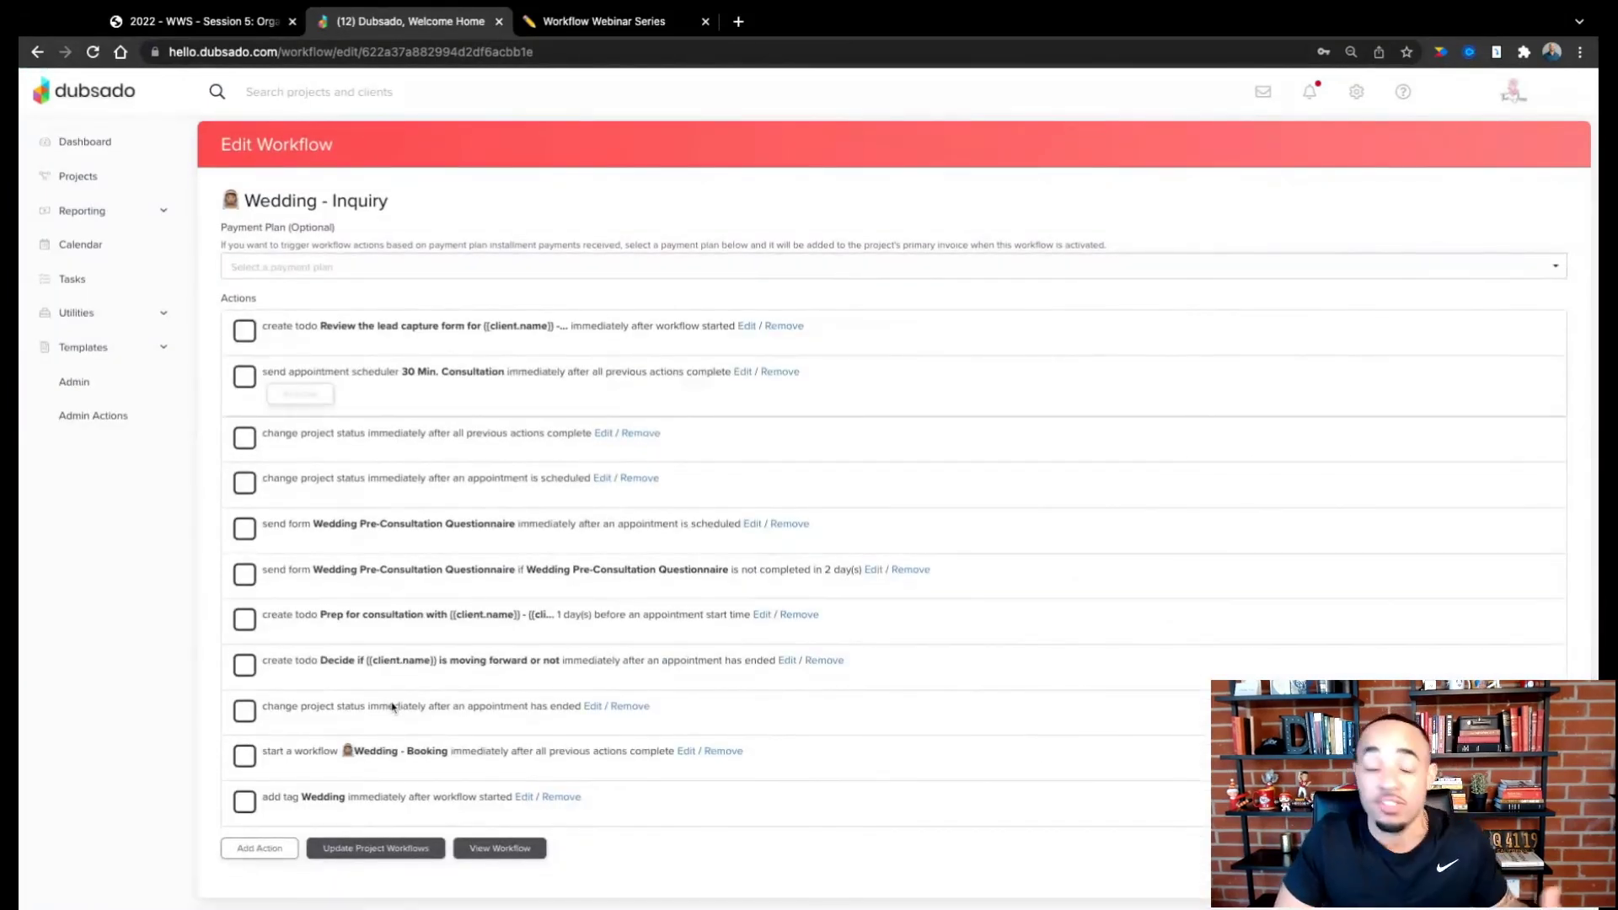
{"action": "left_click_drag", "start_coordinate": [342, 807], "coordinate": [405, 353]}
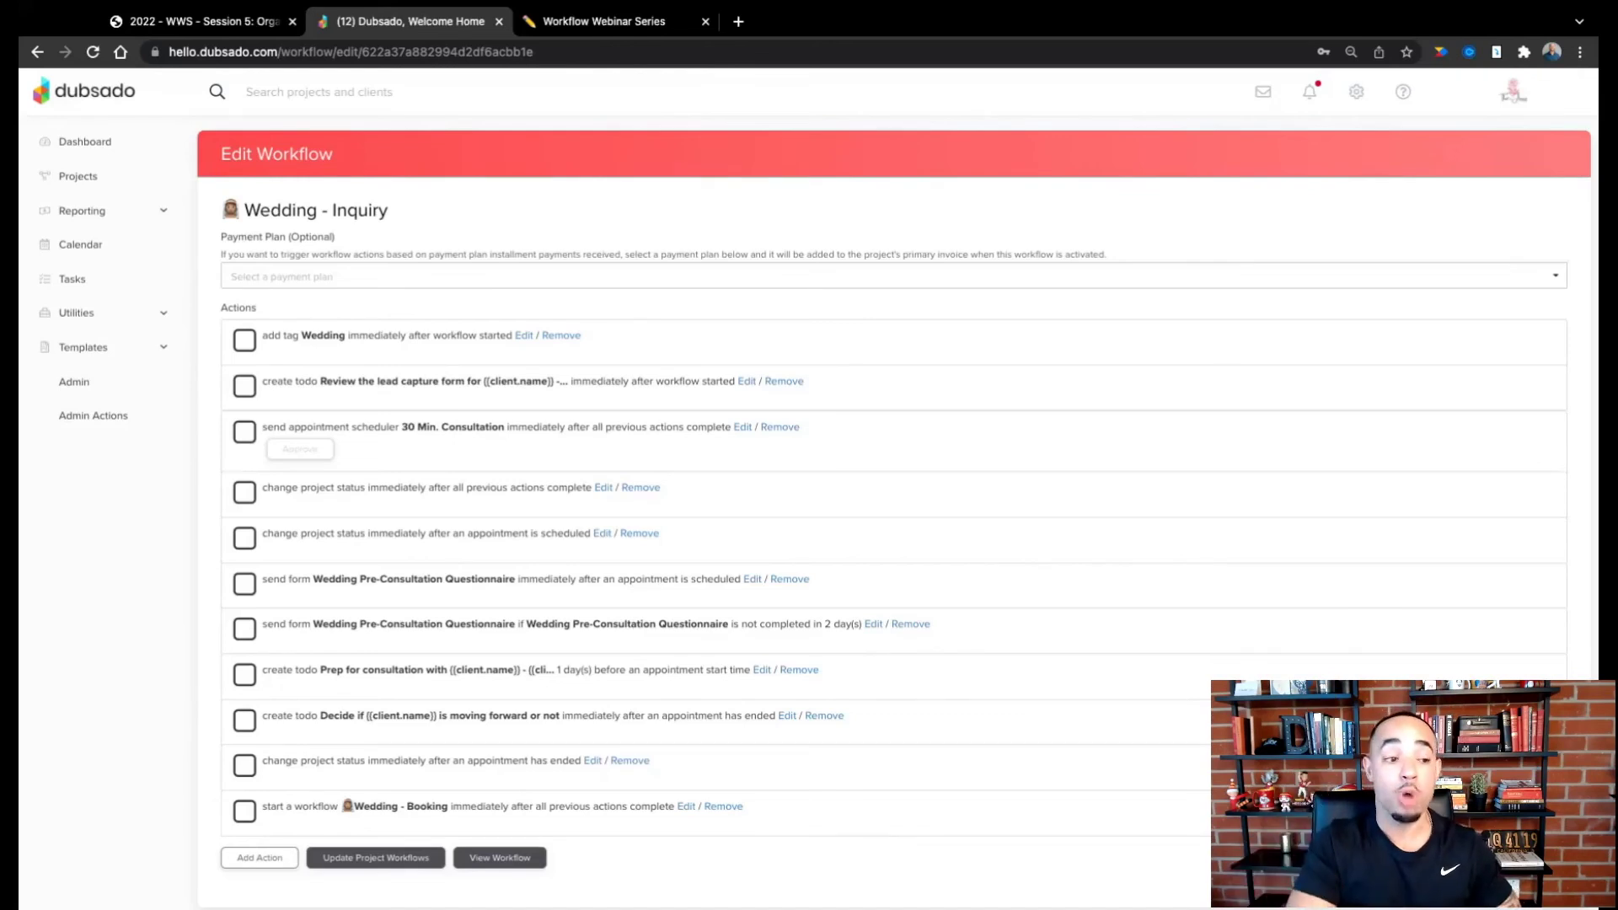
Step: Show the Leads list of projects and check each lead's tag via its coloured dots
{"action": "left_click", "coordinate": [78, 176]}
{"action": "left_click", "coordinate": [242, 203]}
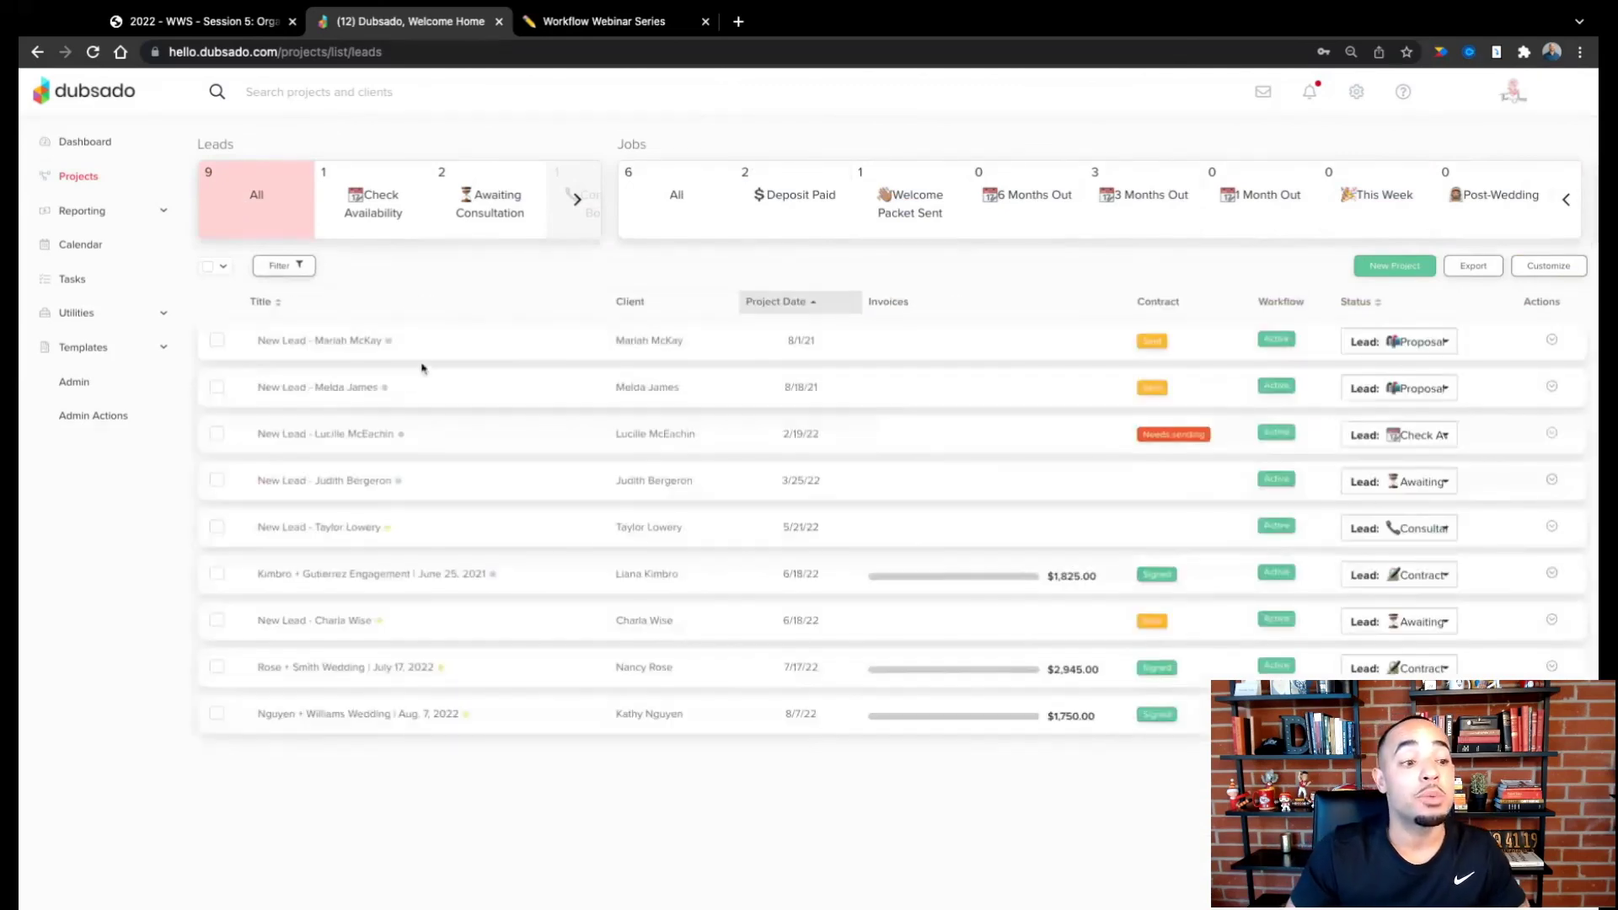
{"action": "mouse_move", "coordinate": [390, 347]}
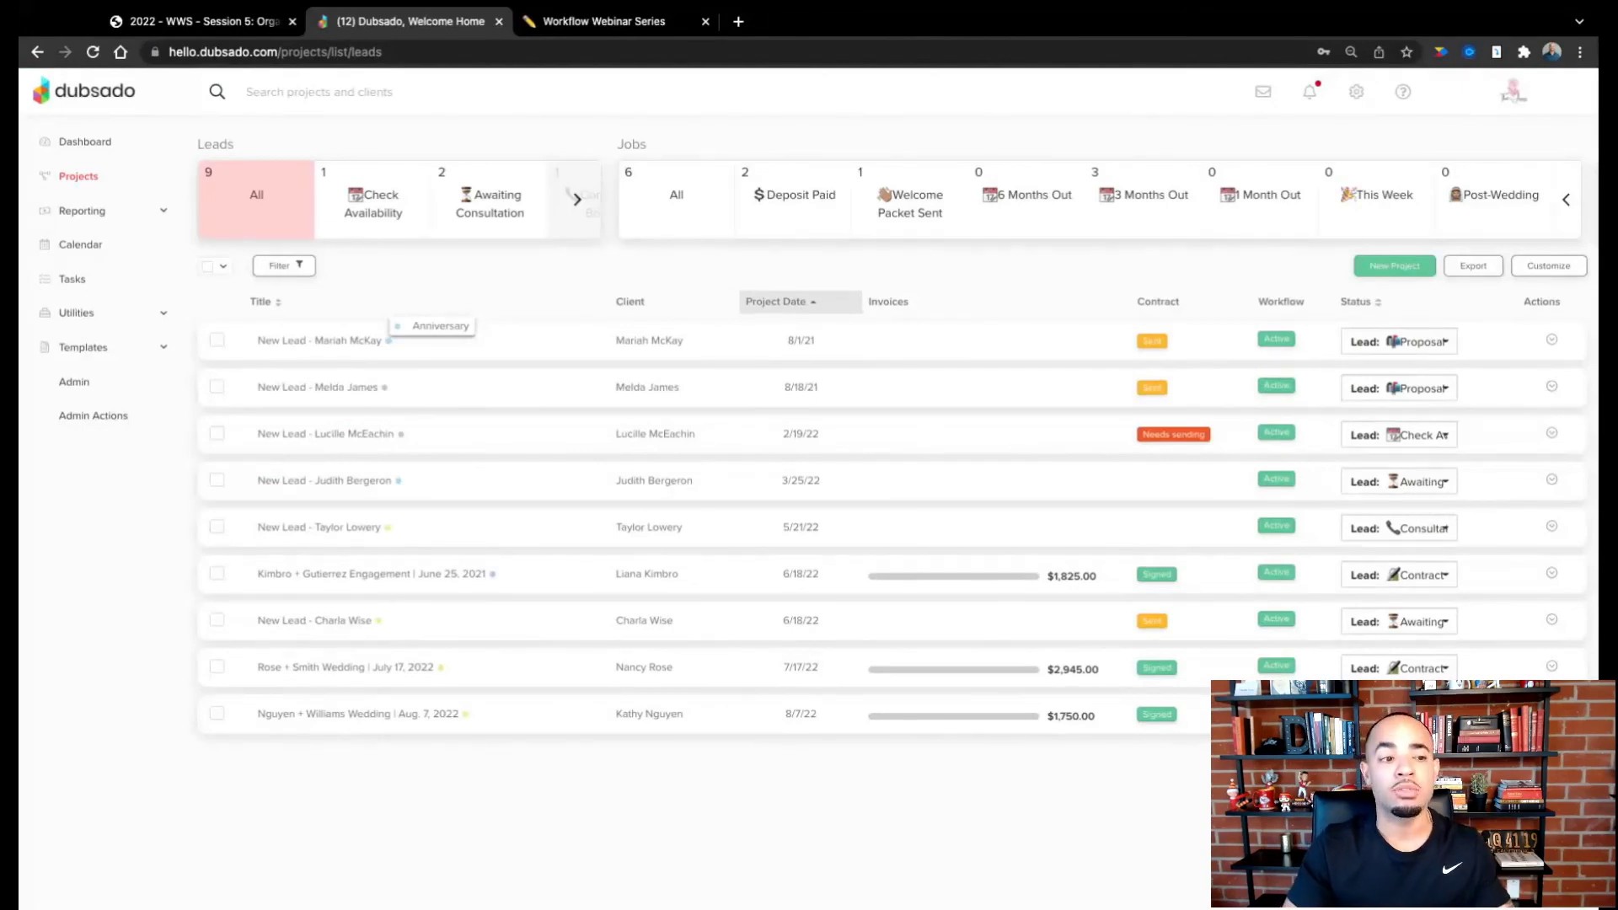
{"action": "mouse_move", "coordinate": [387, 391]}
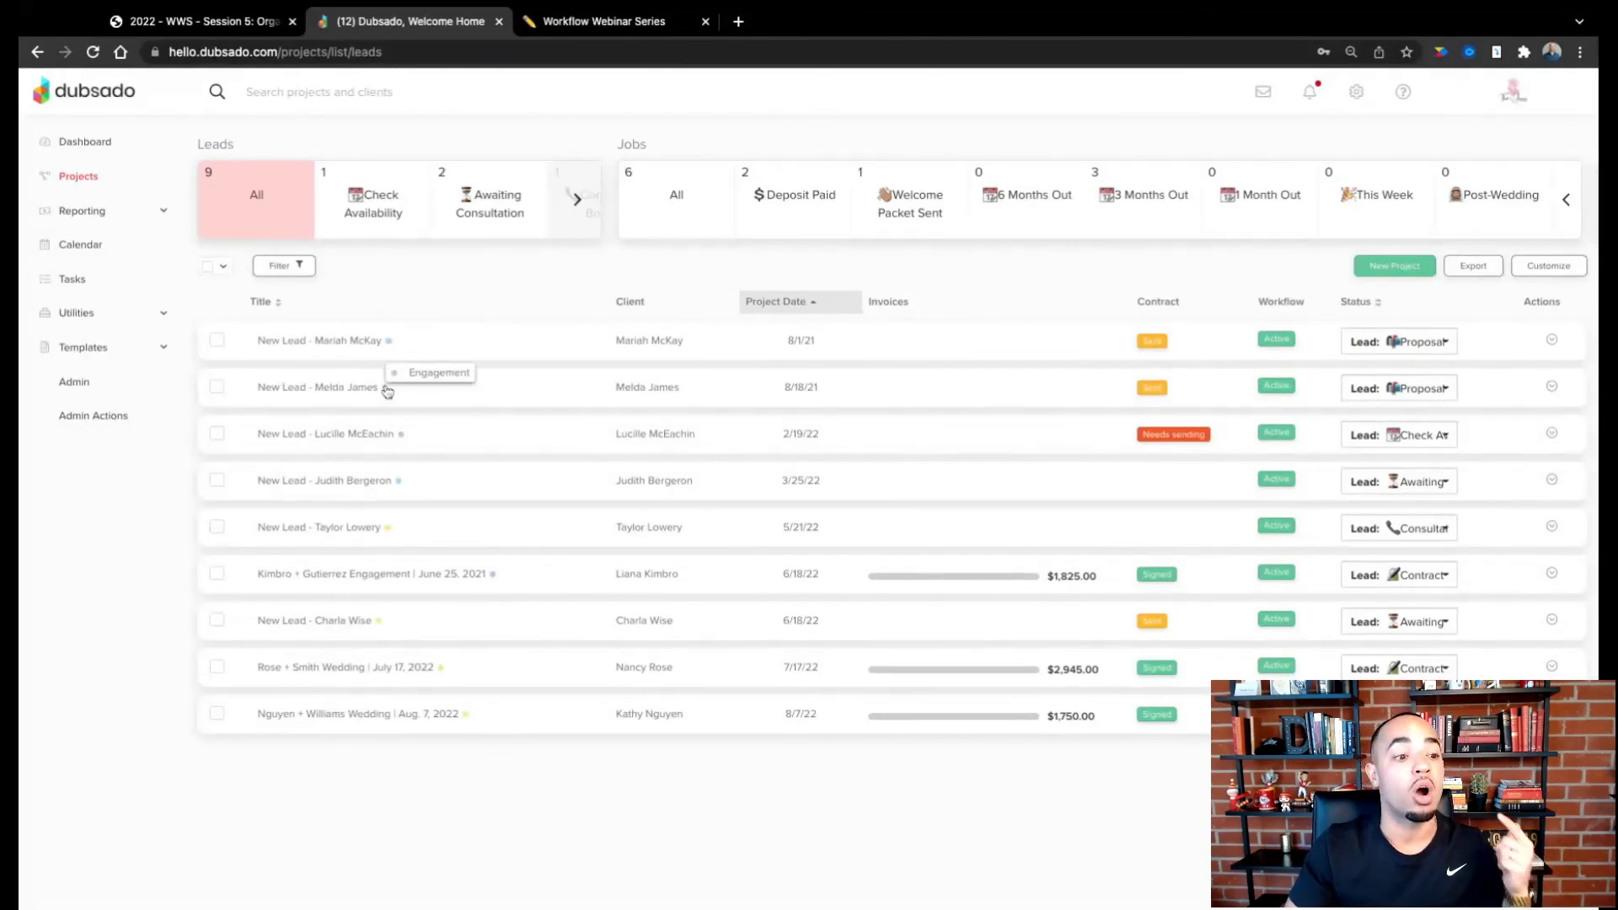
{"action": "mouse_move", "coordinate": [389, 531]}
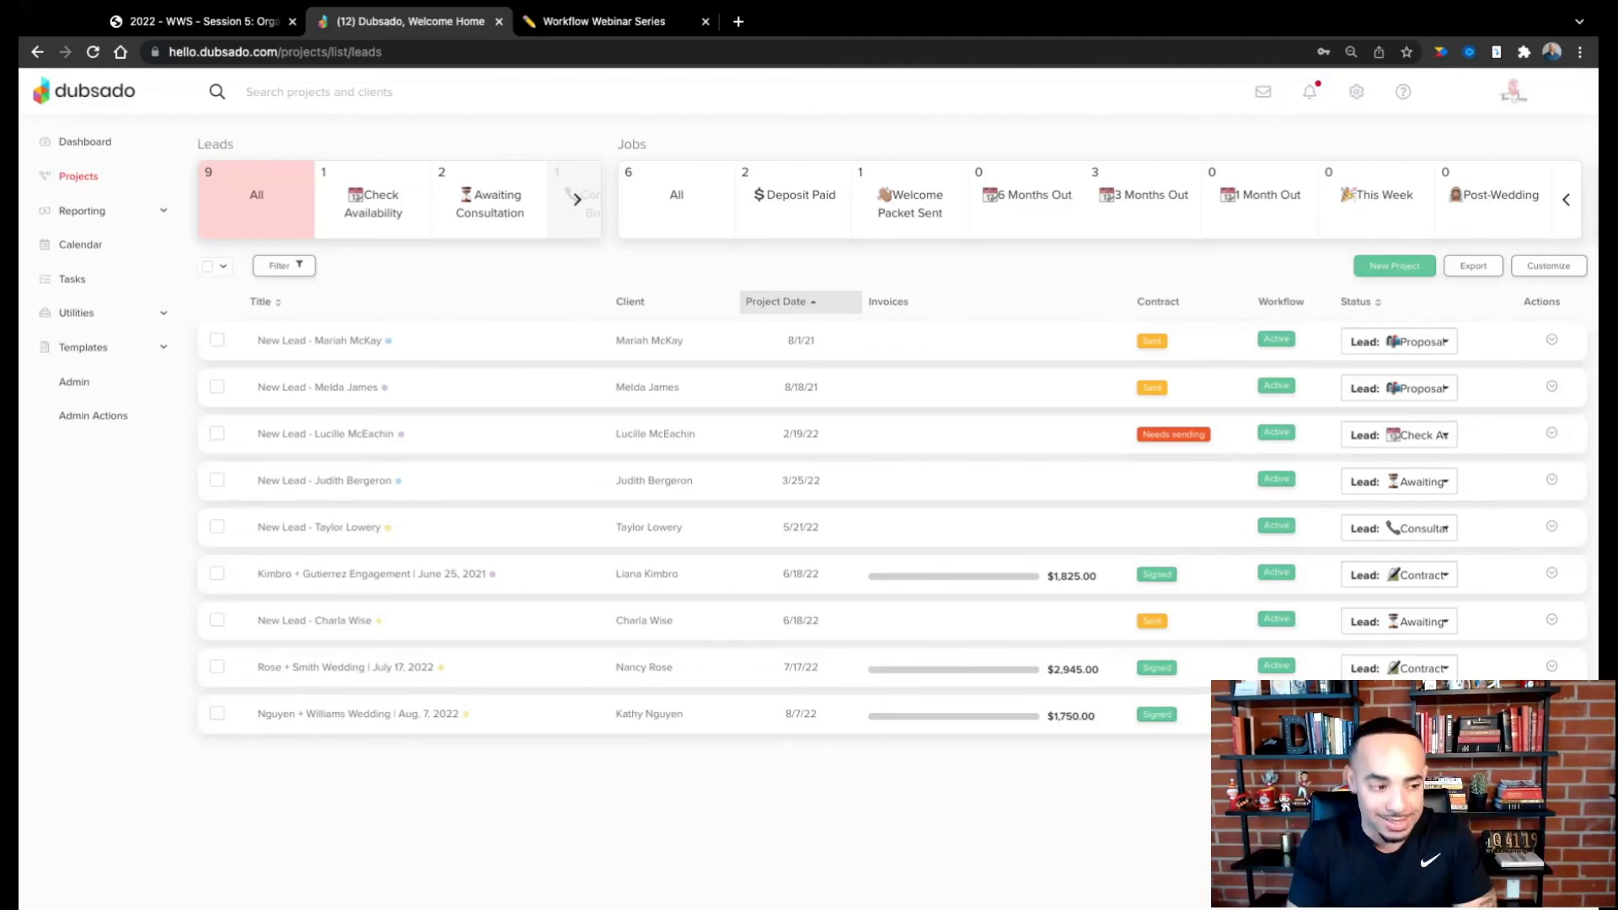
{"action": "left_click", "coordinate": [83, 347]}
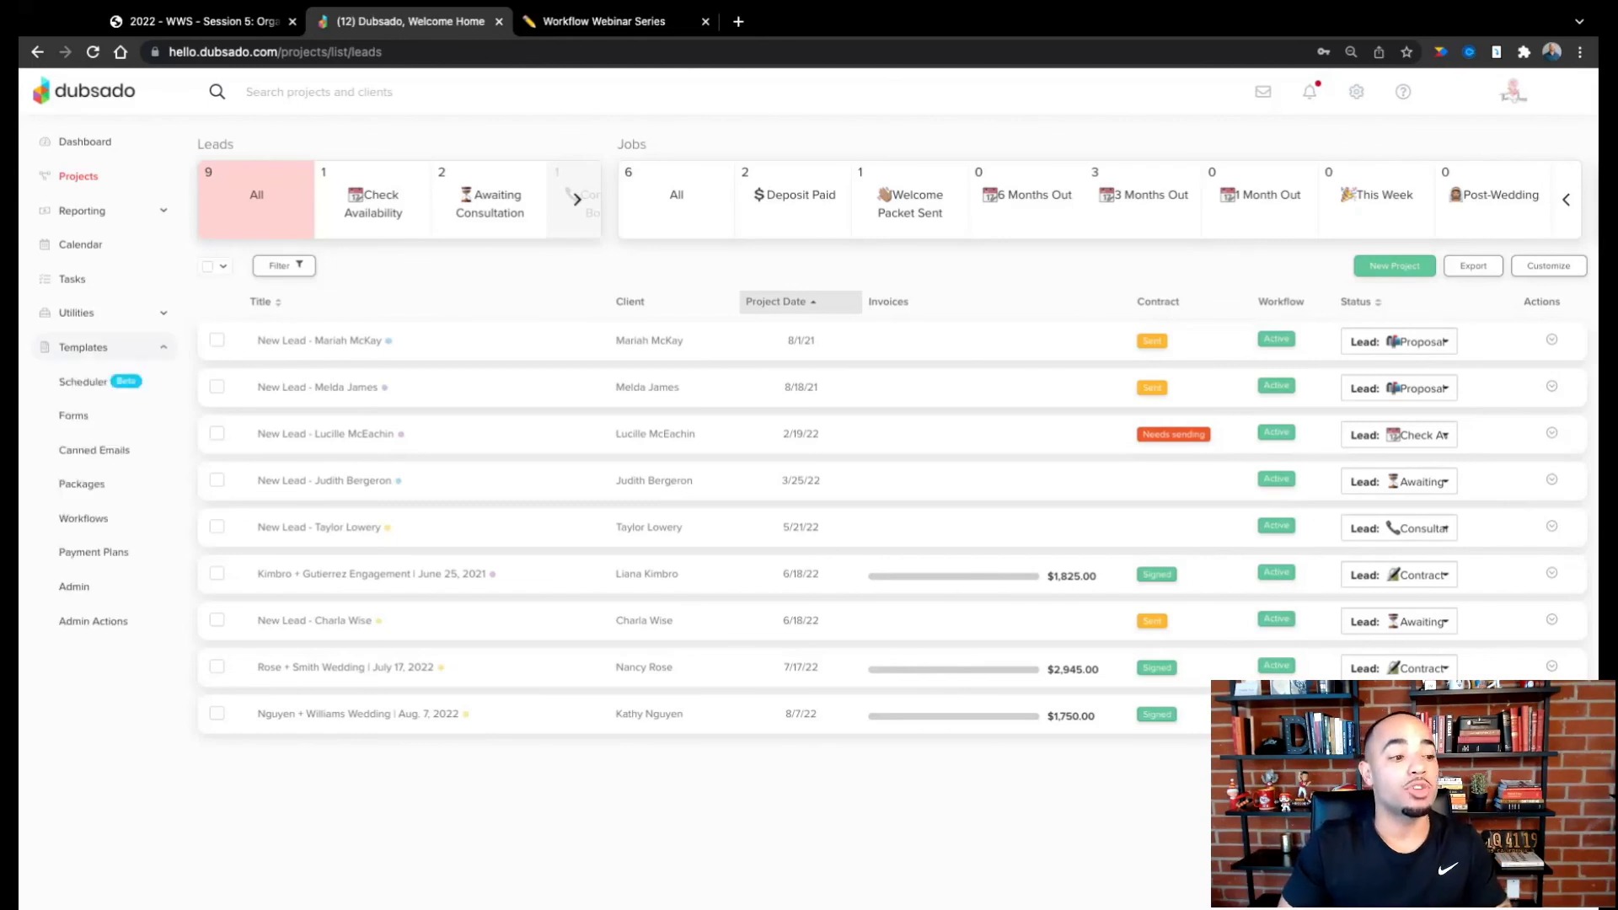
Step: Go from the workflow templates to the Forms templates list
{"action": "left_click", "coordinate": [91, 517]}
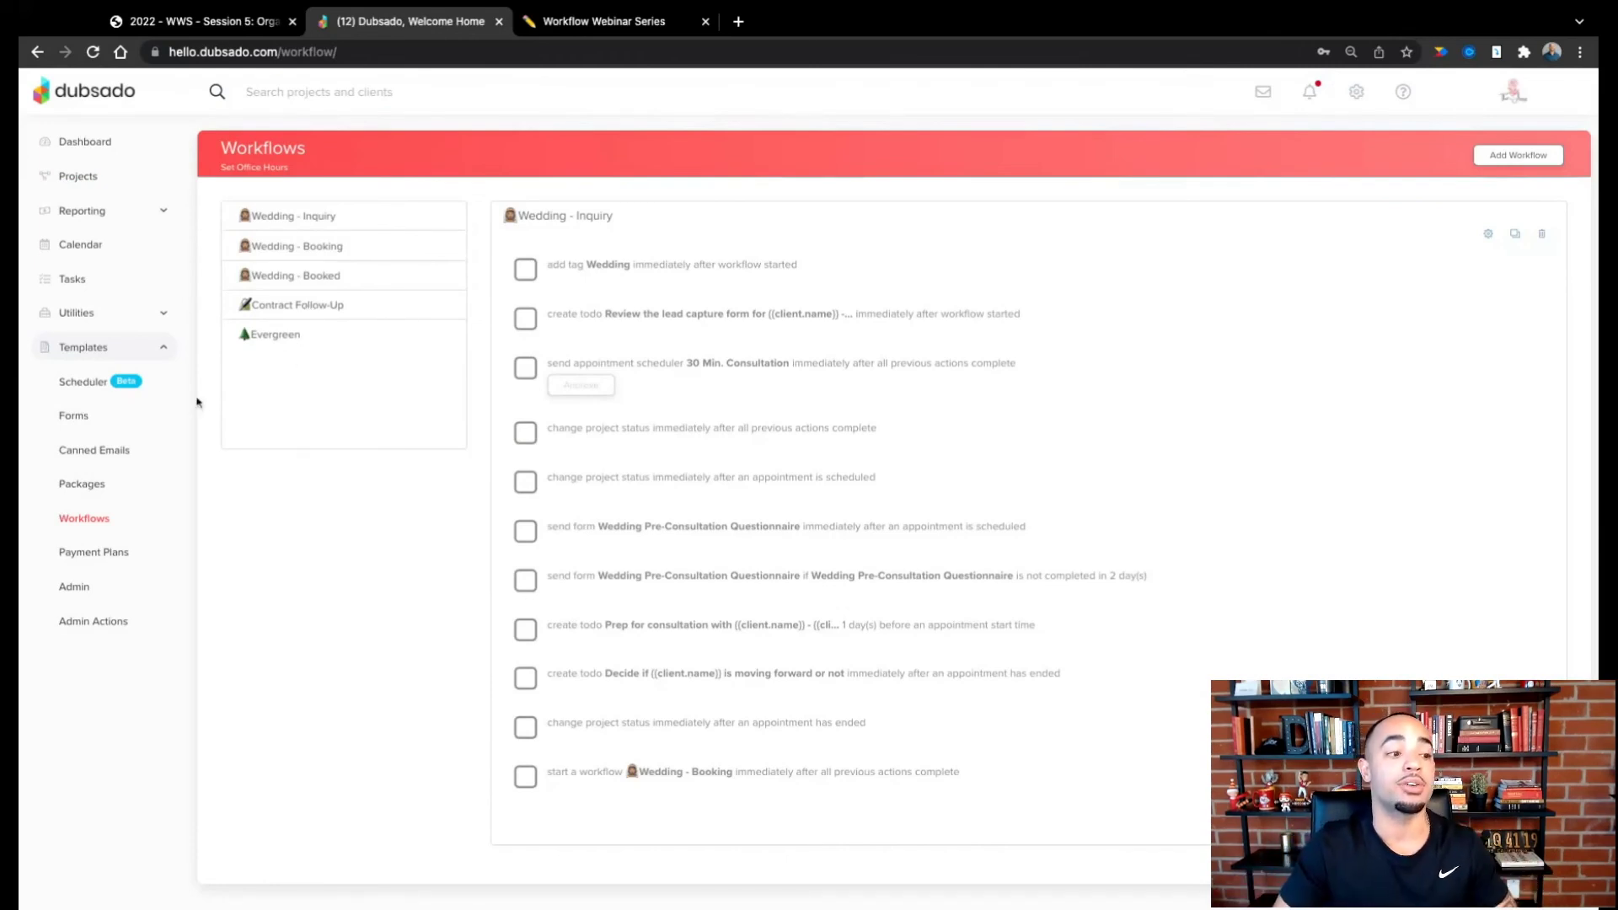
{"action": "left_click", "coordinate": [74, 419]}
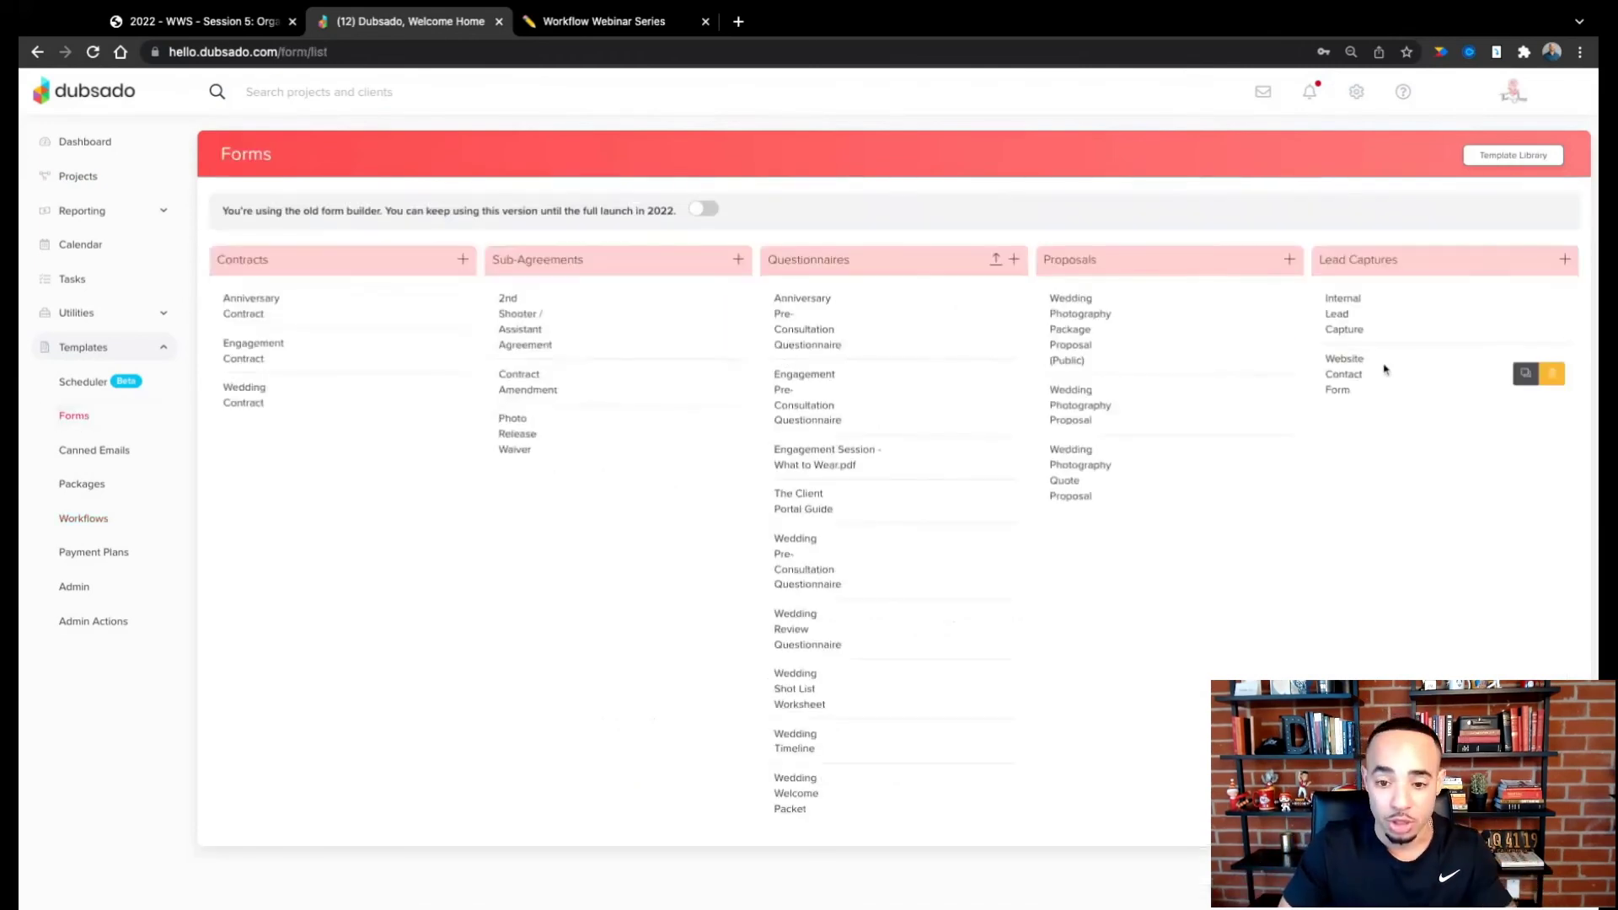
Step: Open the Website Contact Form and edit its 'What type of session' dropdown question
{"action": "left_click", "coordinate": [1348, 378]}
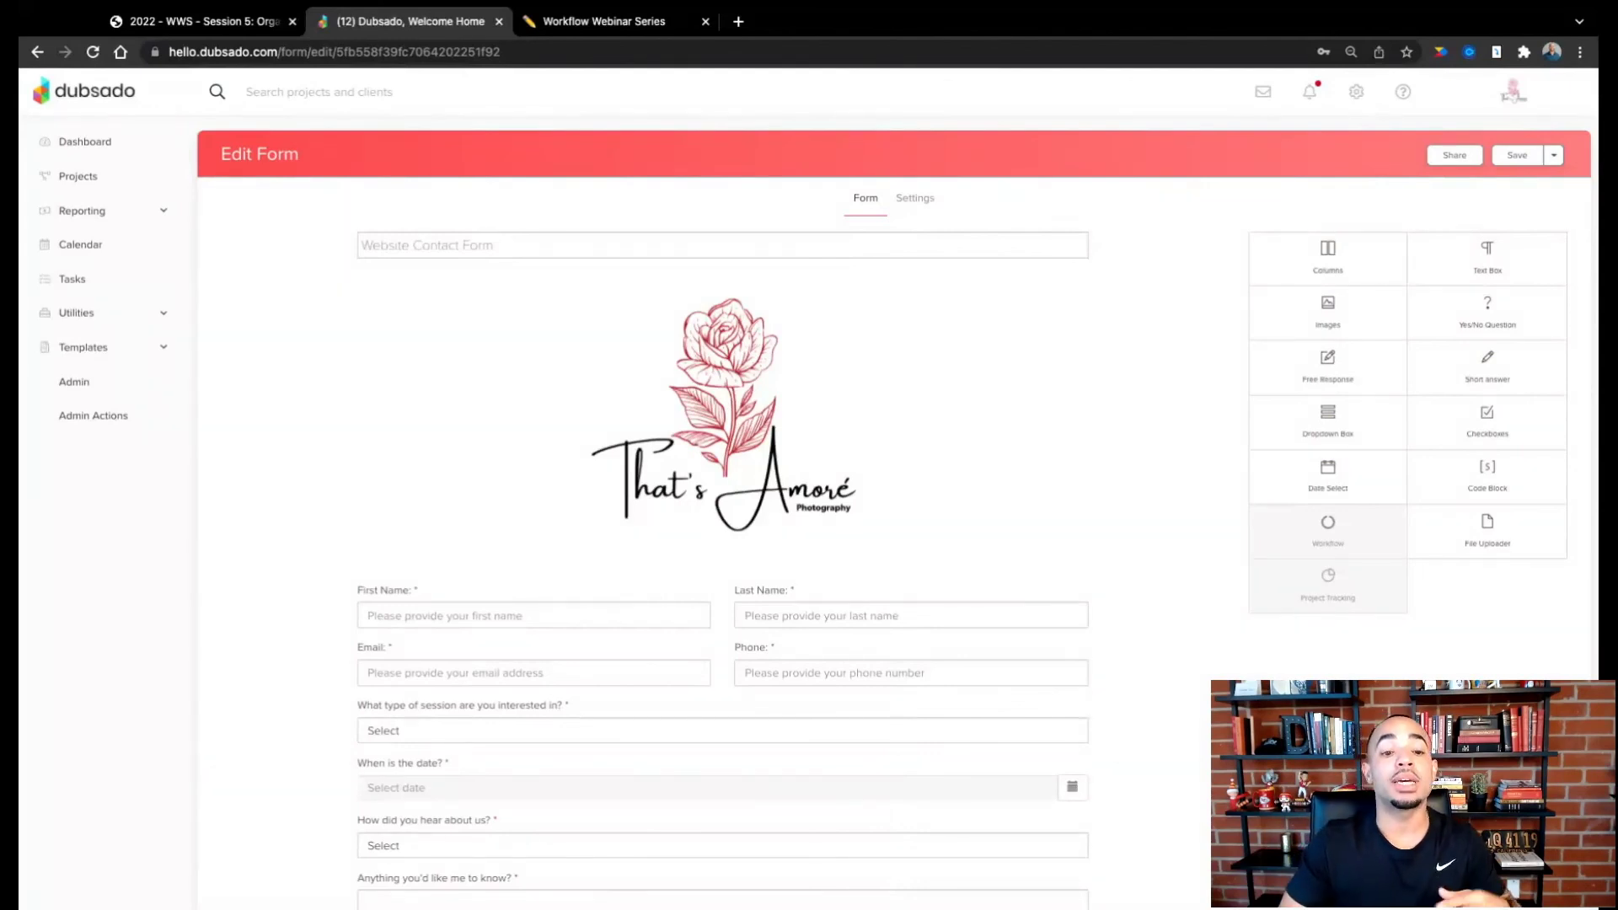
{"action": "scroll", "coordinate": [811, 467], "scroll_direction": "down", "scroll_amount": 1}
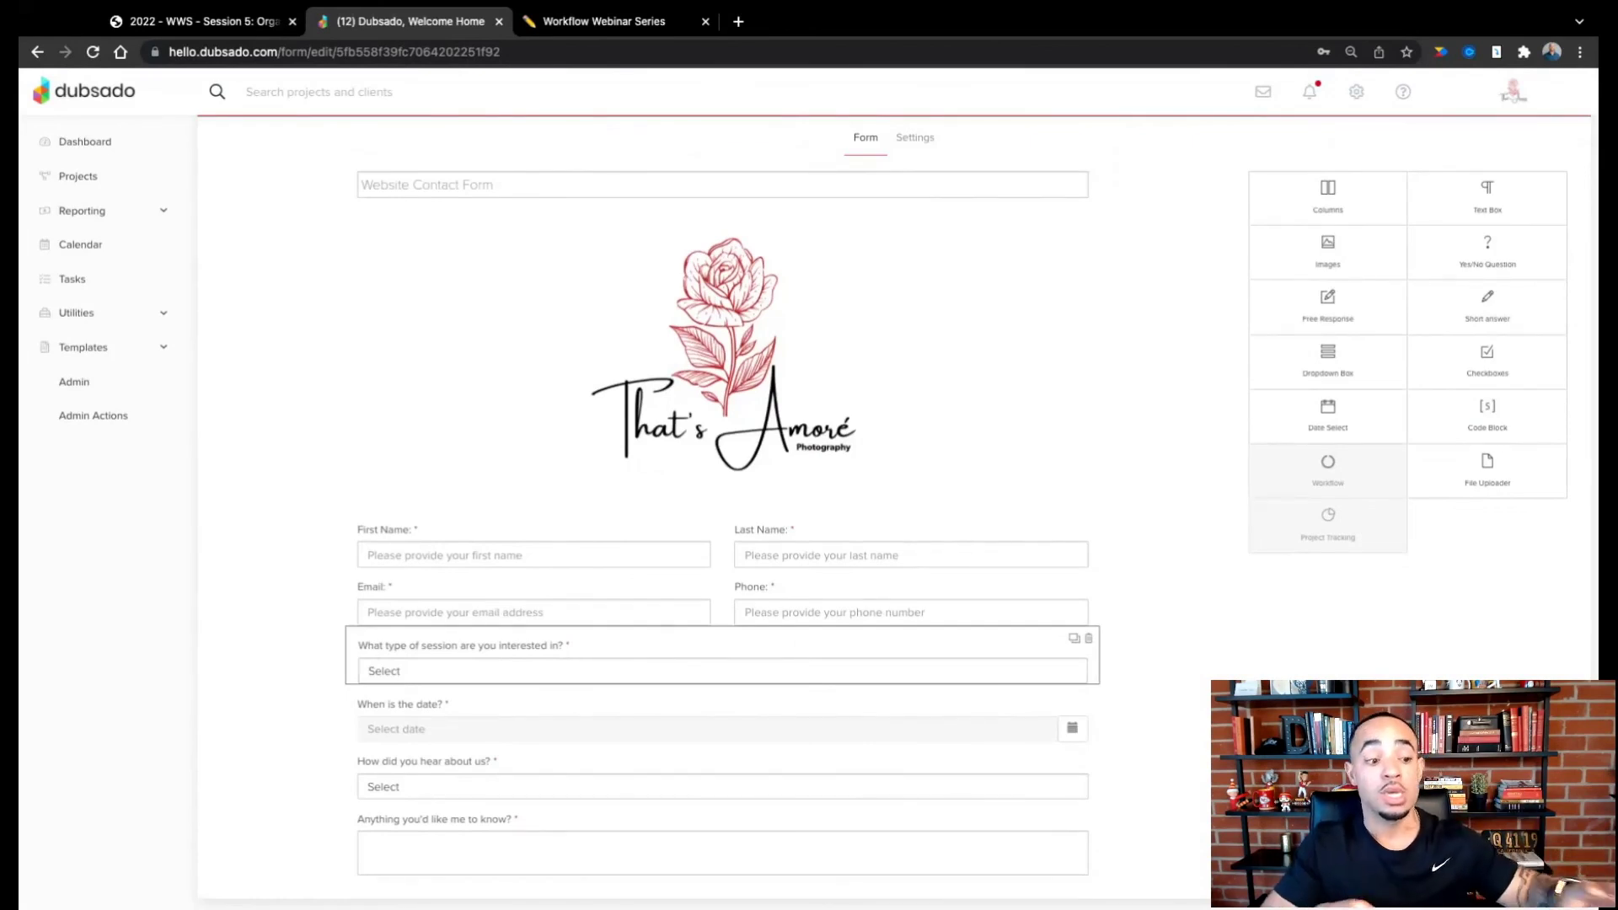
{"action": "left_click", "coordinate": [590, 653]}
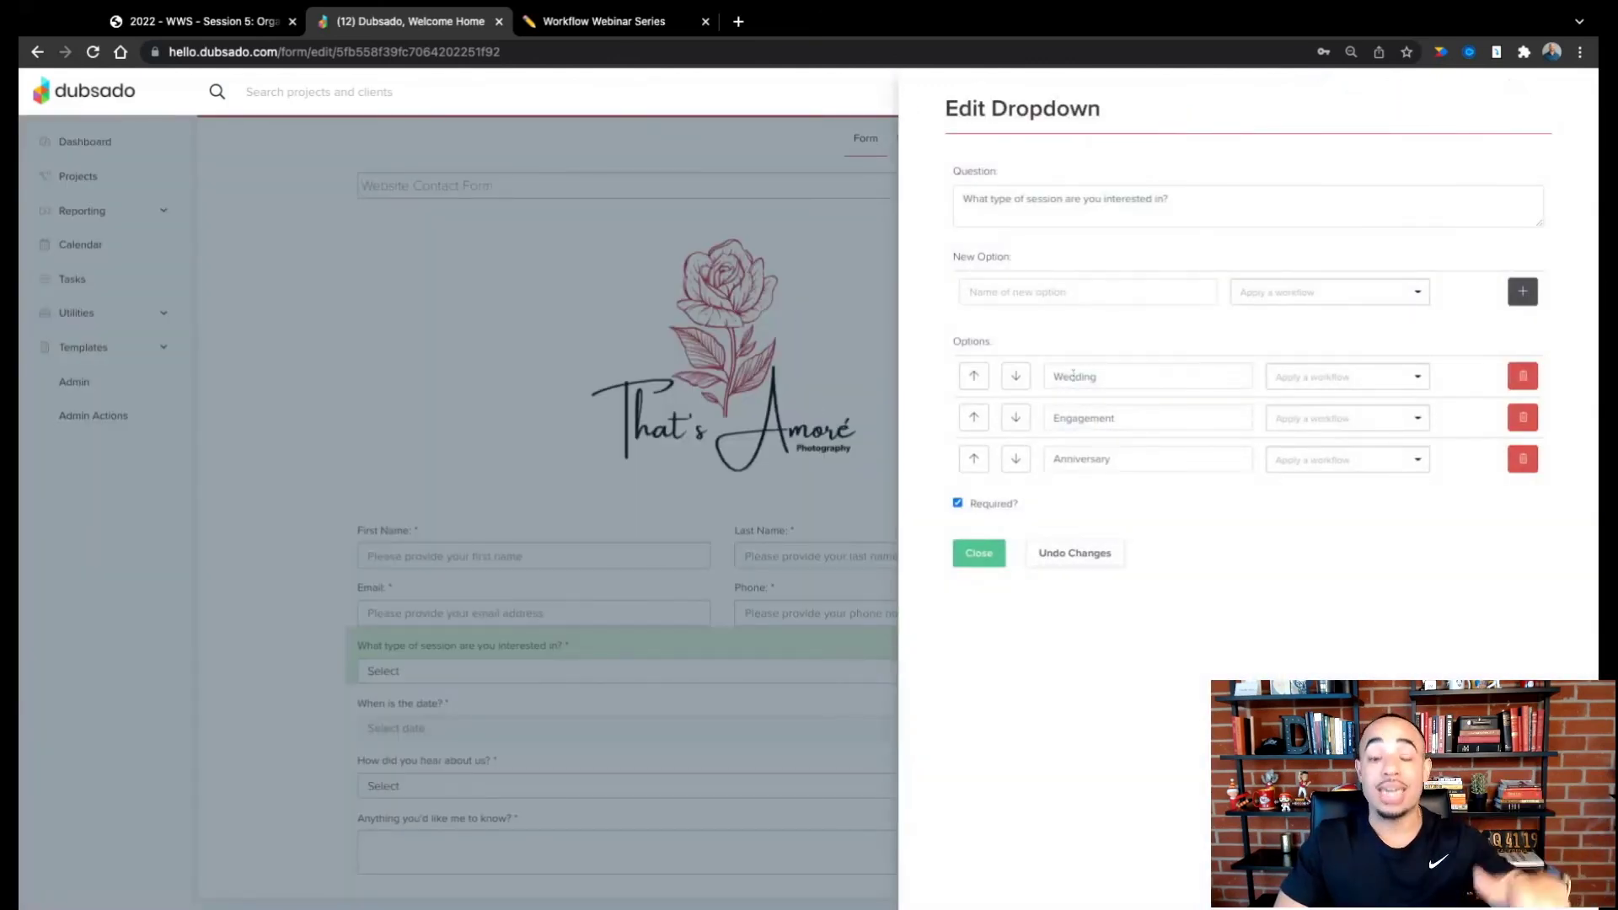
Step: Attach the Wedding - Inquiry workflow to the Wedding option, then close Edit Dropdown
{"action": "left_click", "coordinate": [1311, 377]}
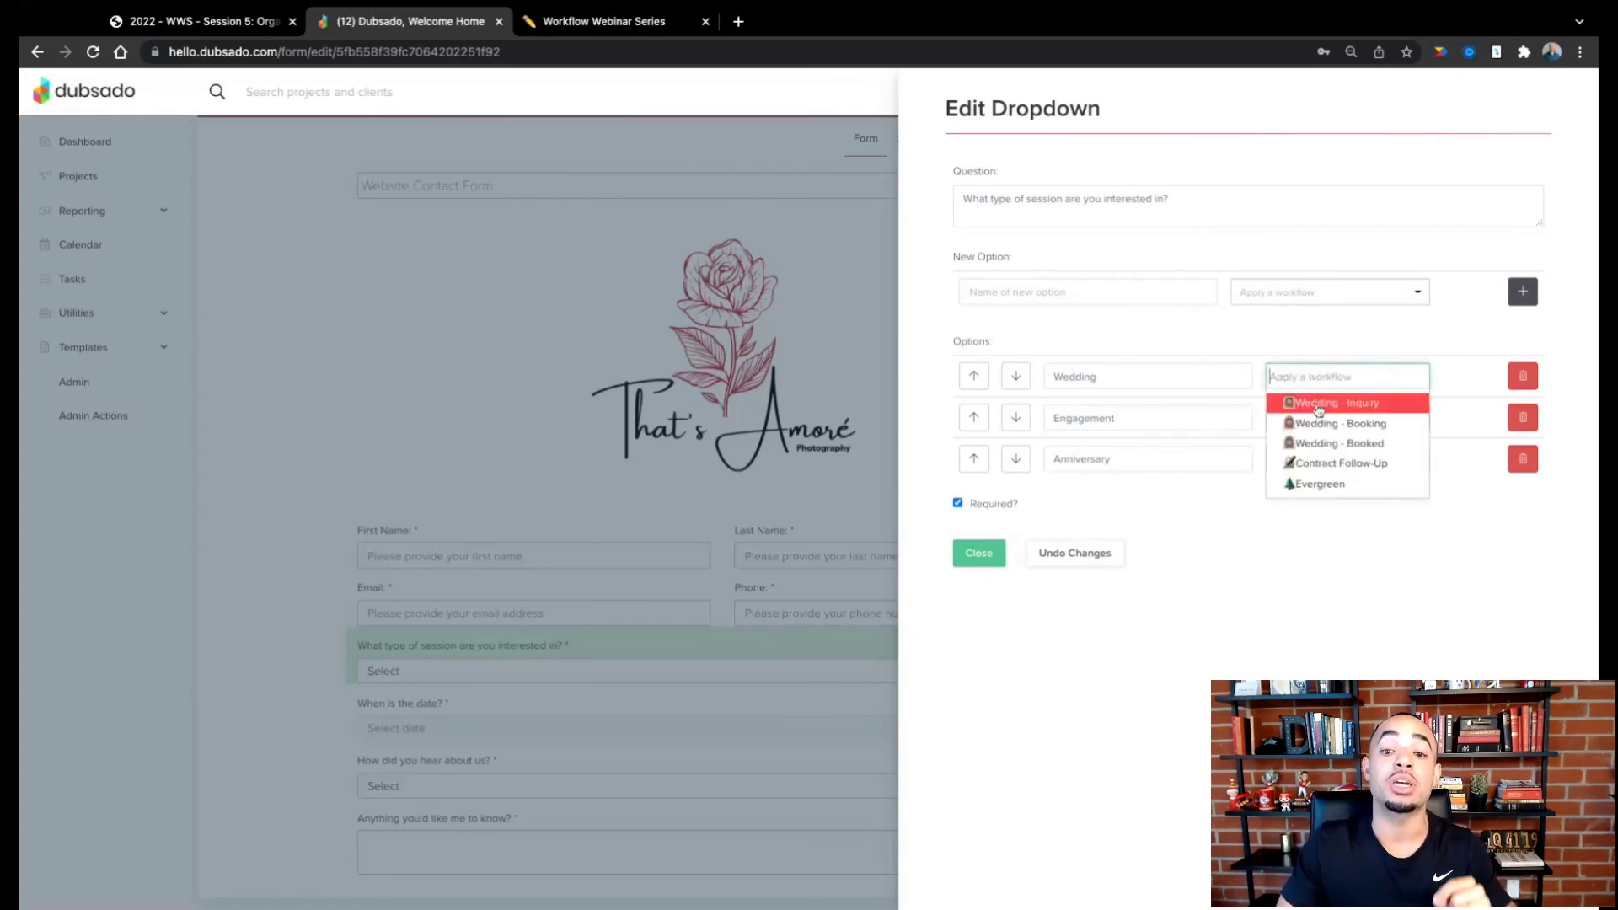
{"action": "left_click", "coordinate": [1318, 405]}
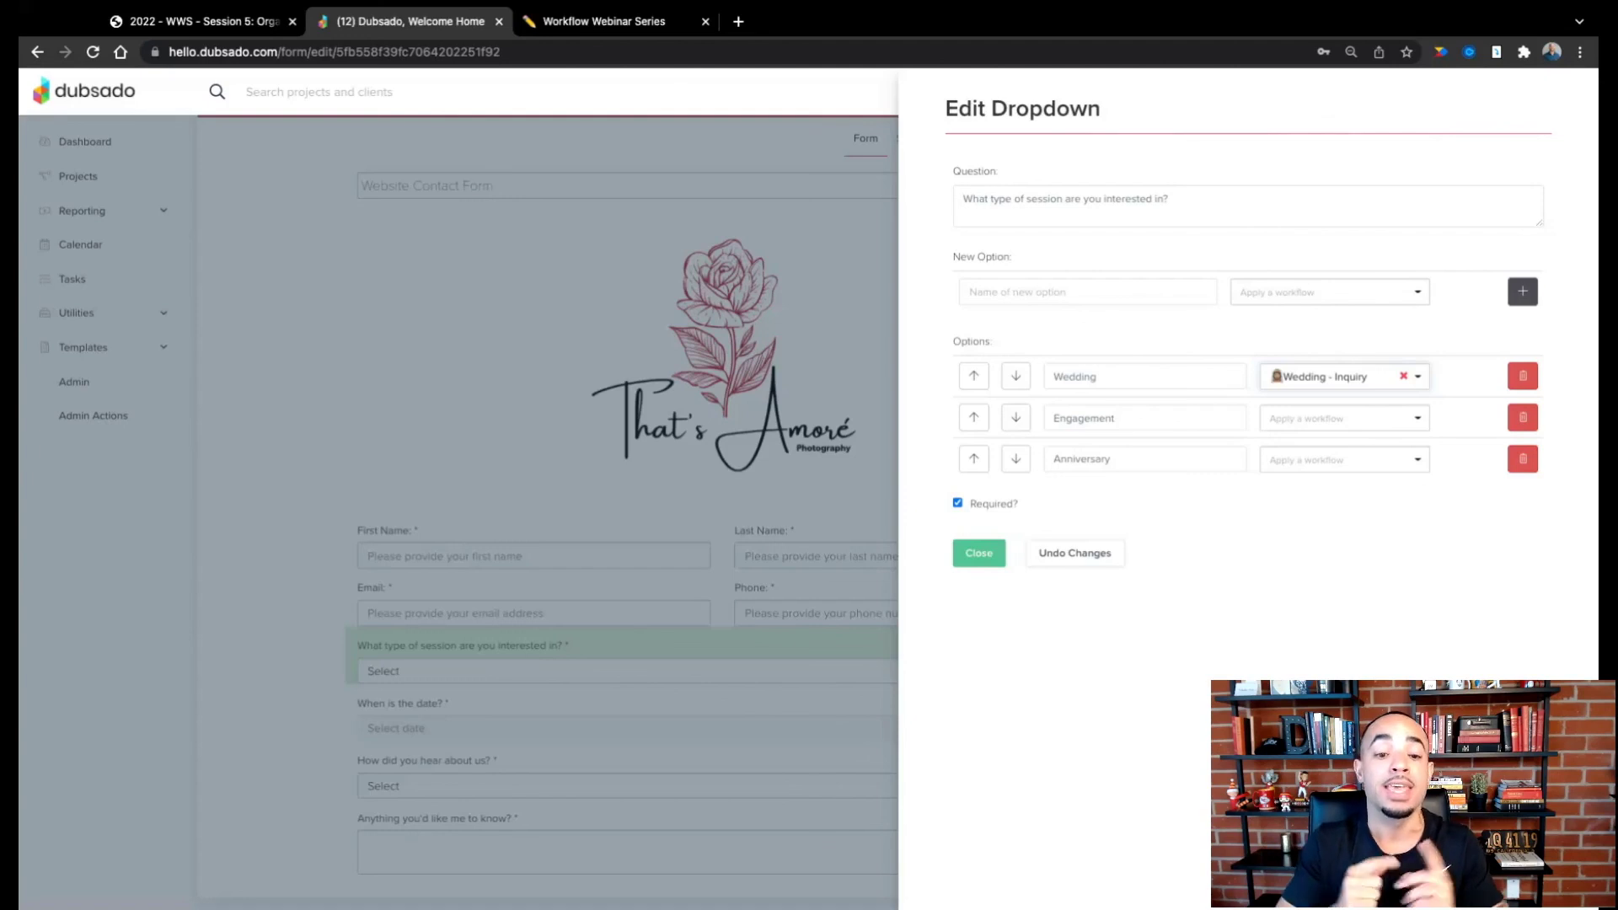
{"action": "left_click", "coordinate": [981, 554]}
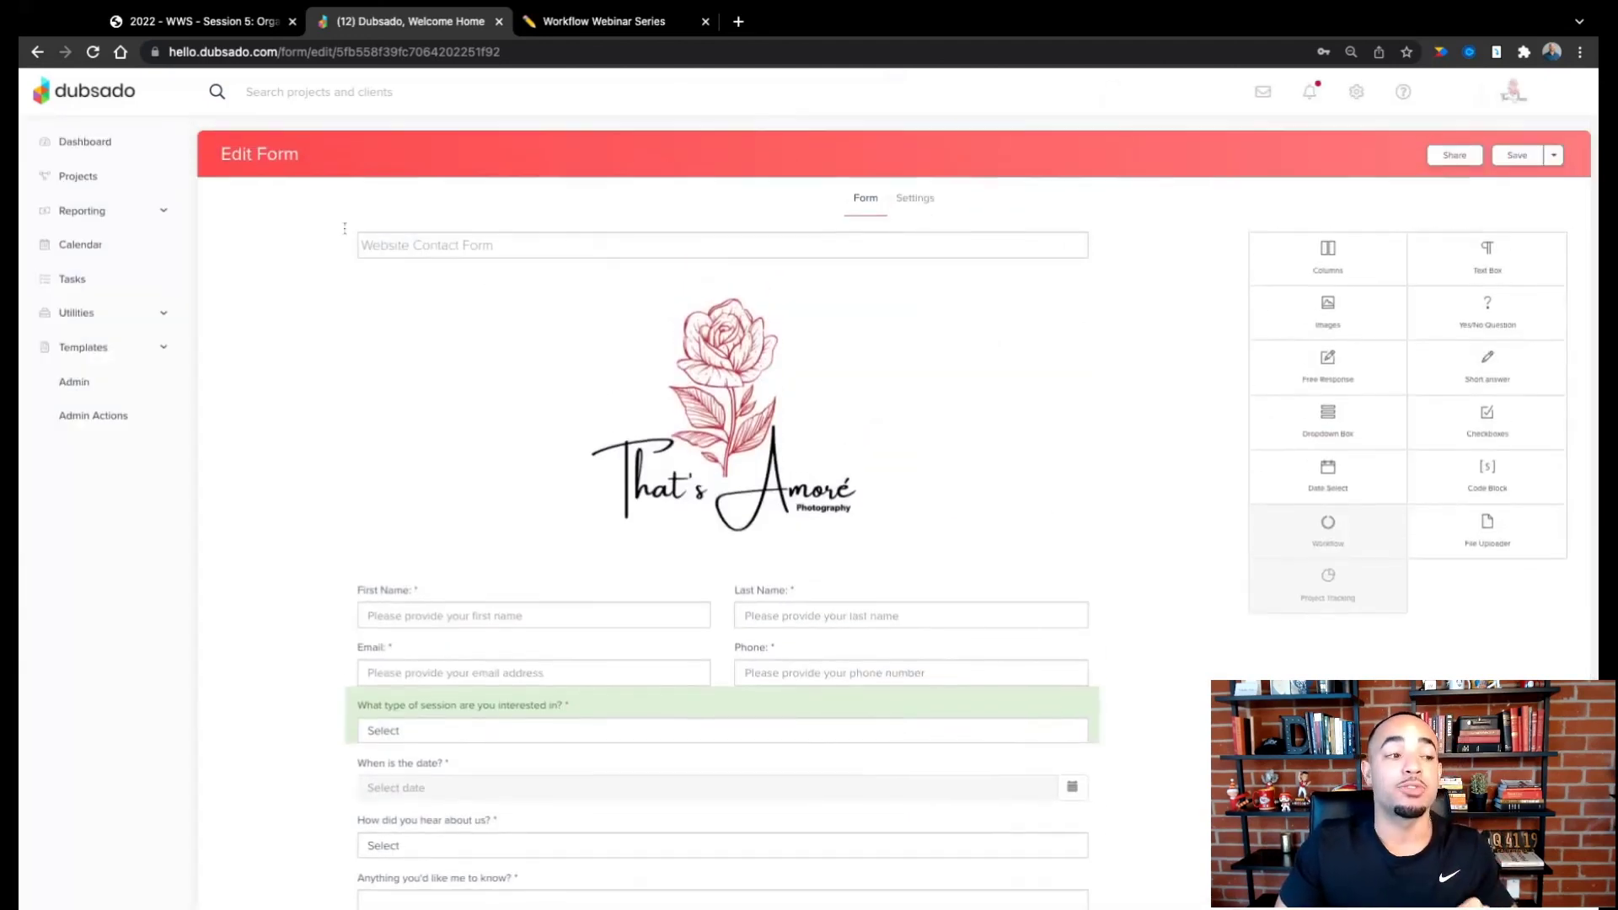
Step: Go to the Projects list and expand the Templates section in the sidebar
{"action": "left_click", "coordinate": [106, 186]}
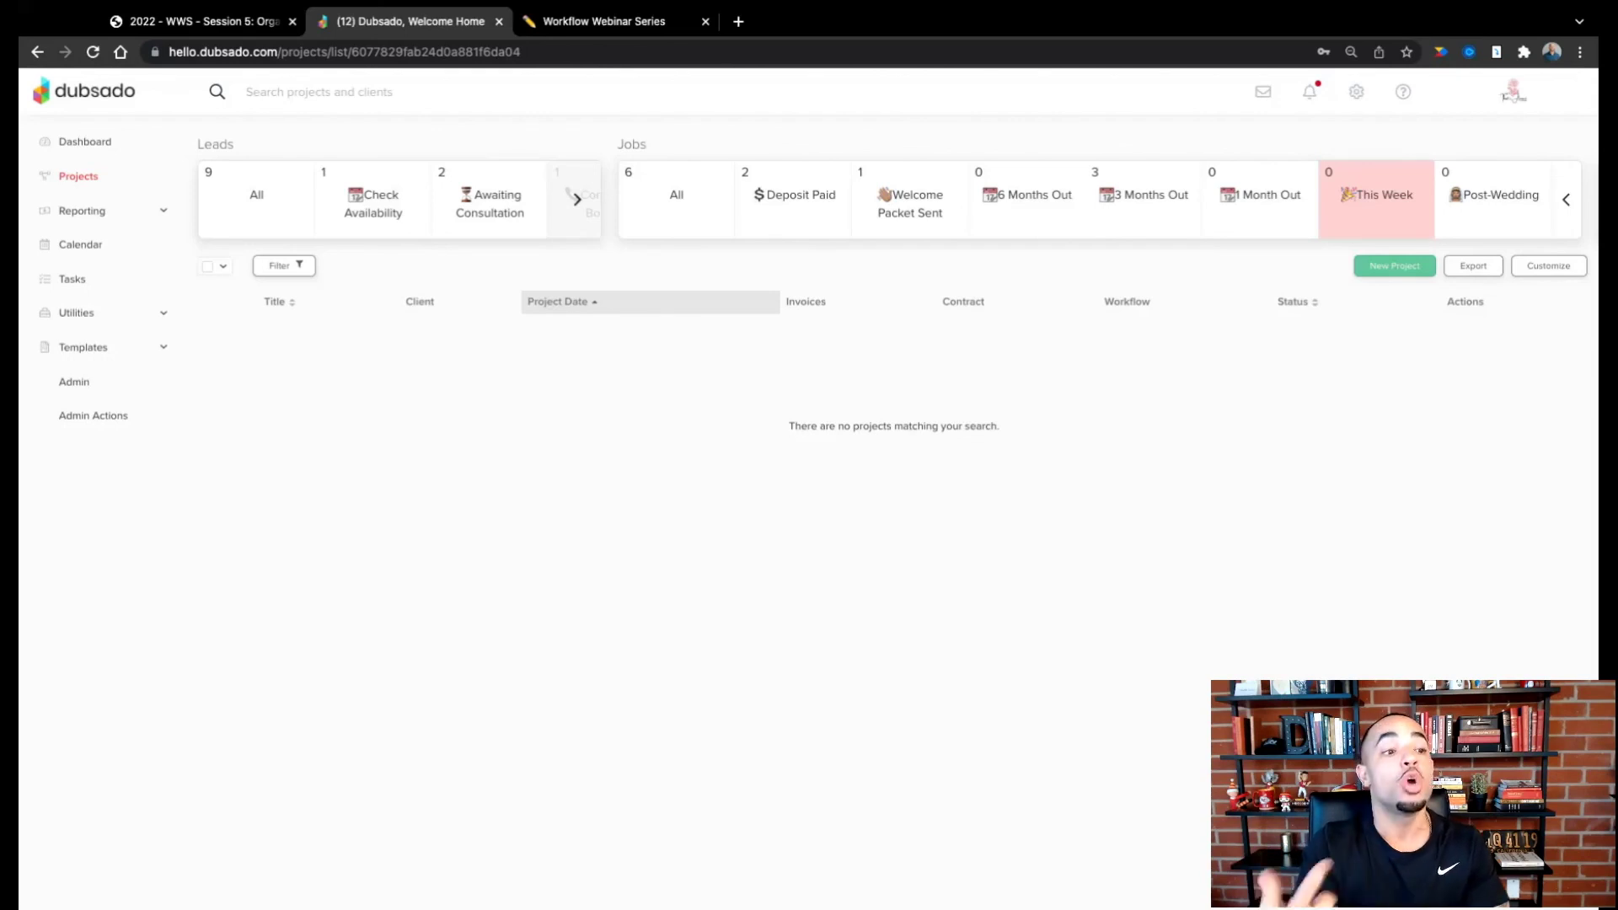
{"action": "left_click", "coordinate": [100, 349]}
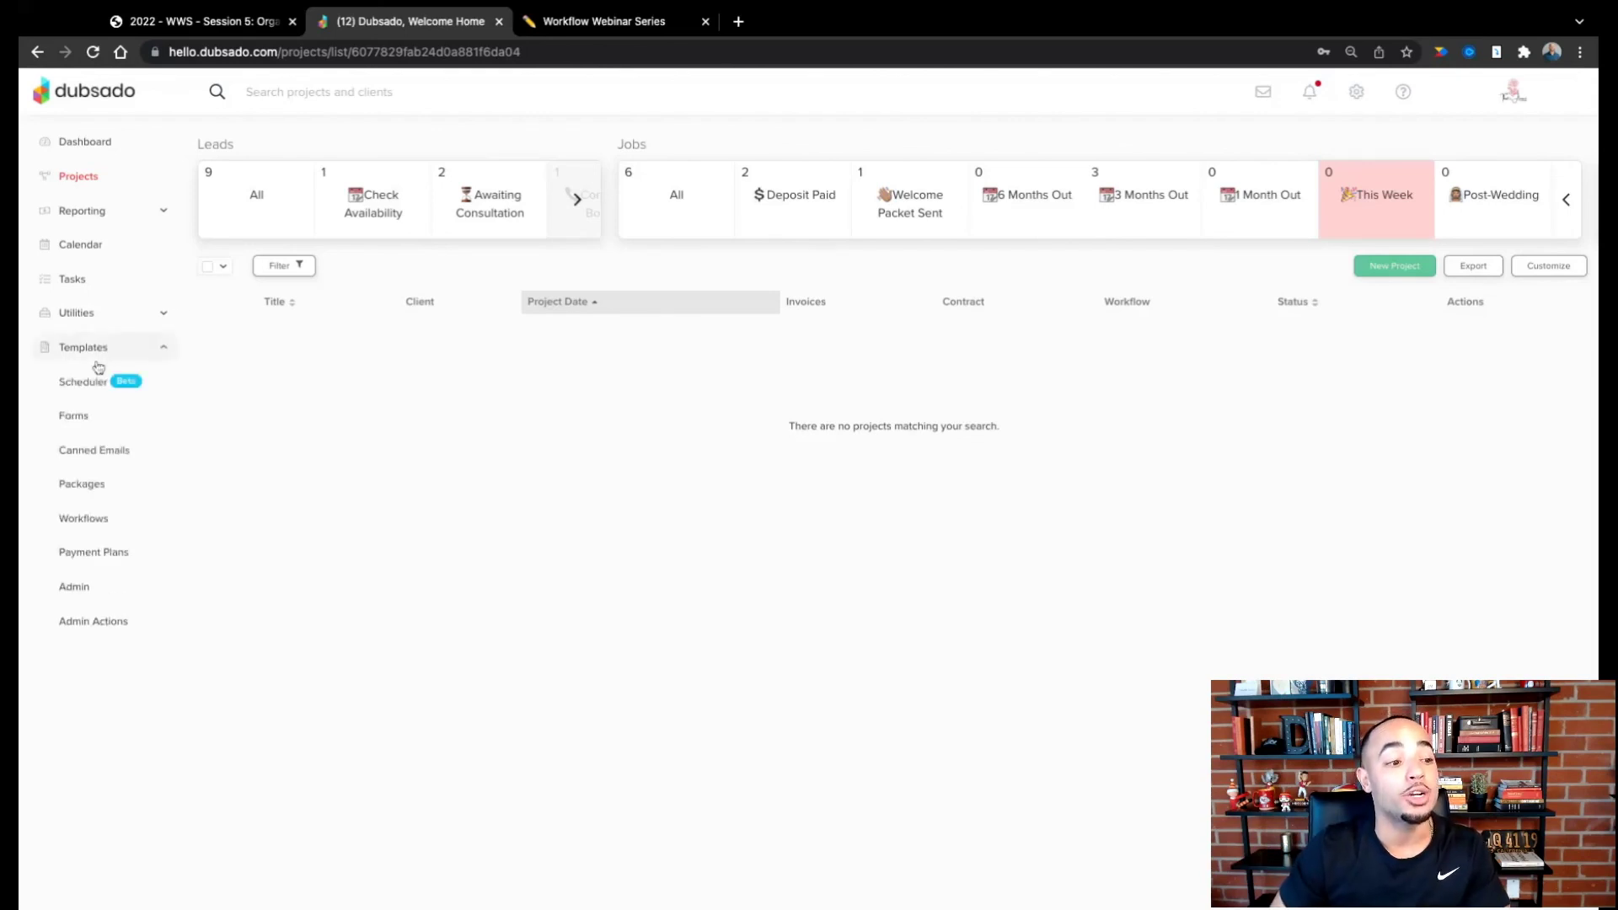
{"action": "left_click", "coordinate": [89, 415]}
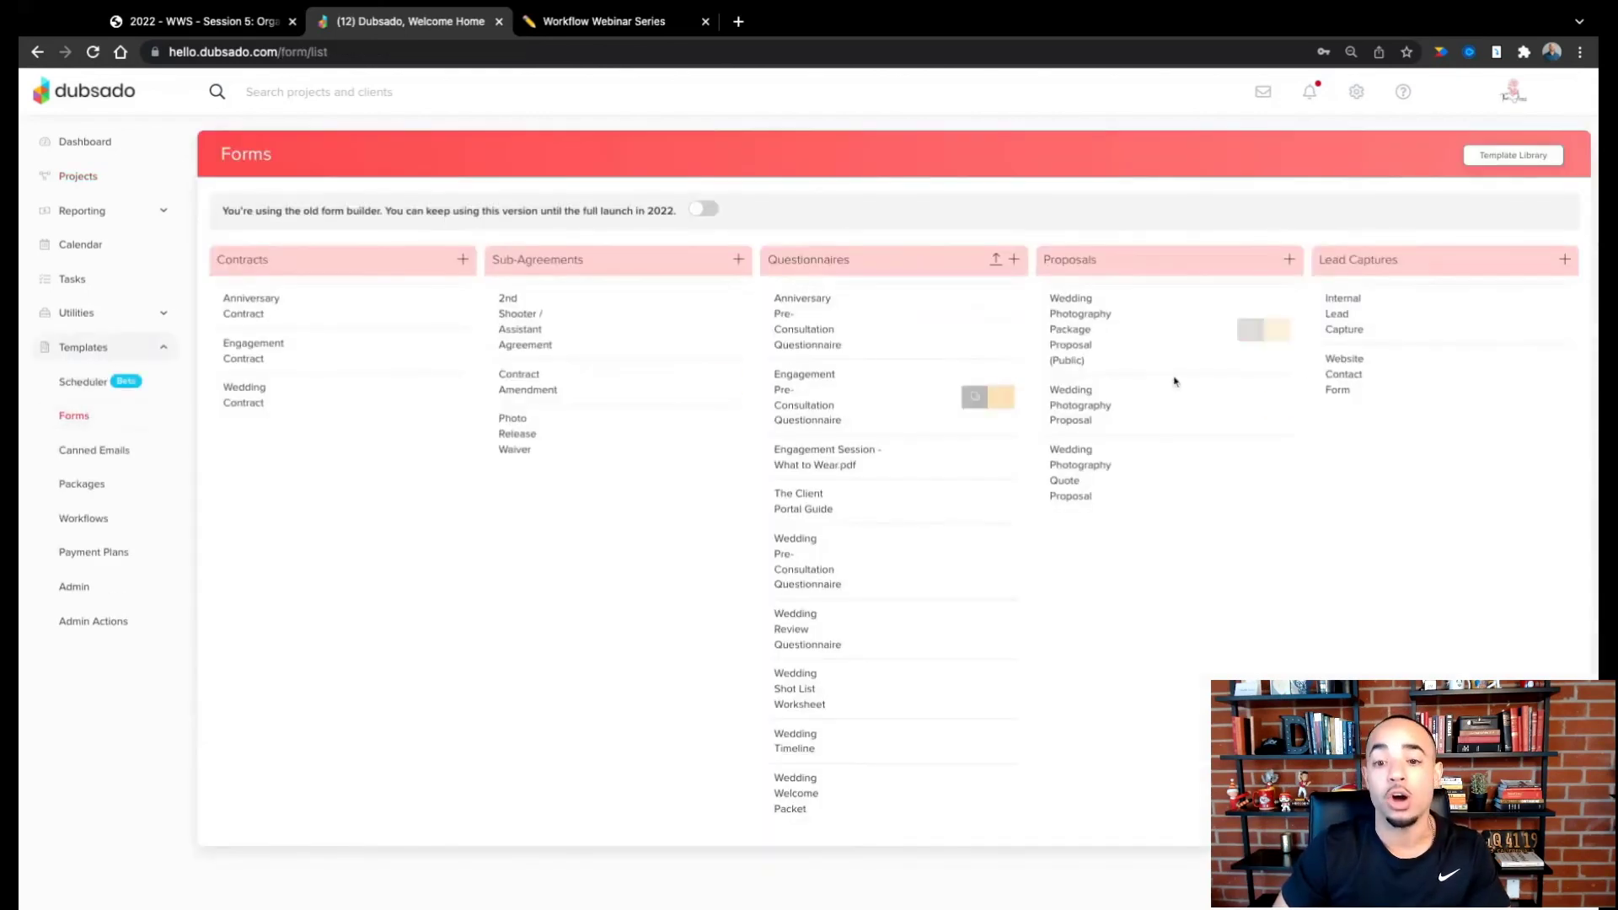
{"action": "left_click", "coordinate": [1347, 374]}
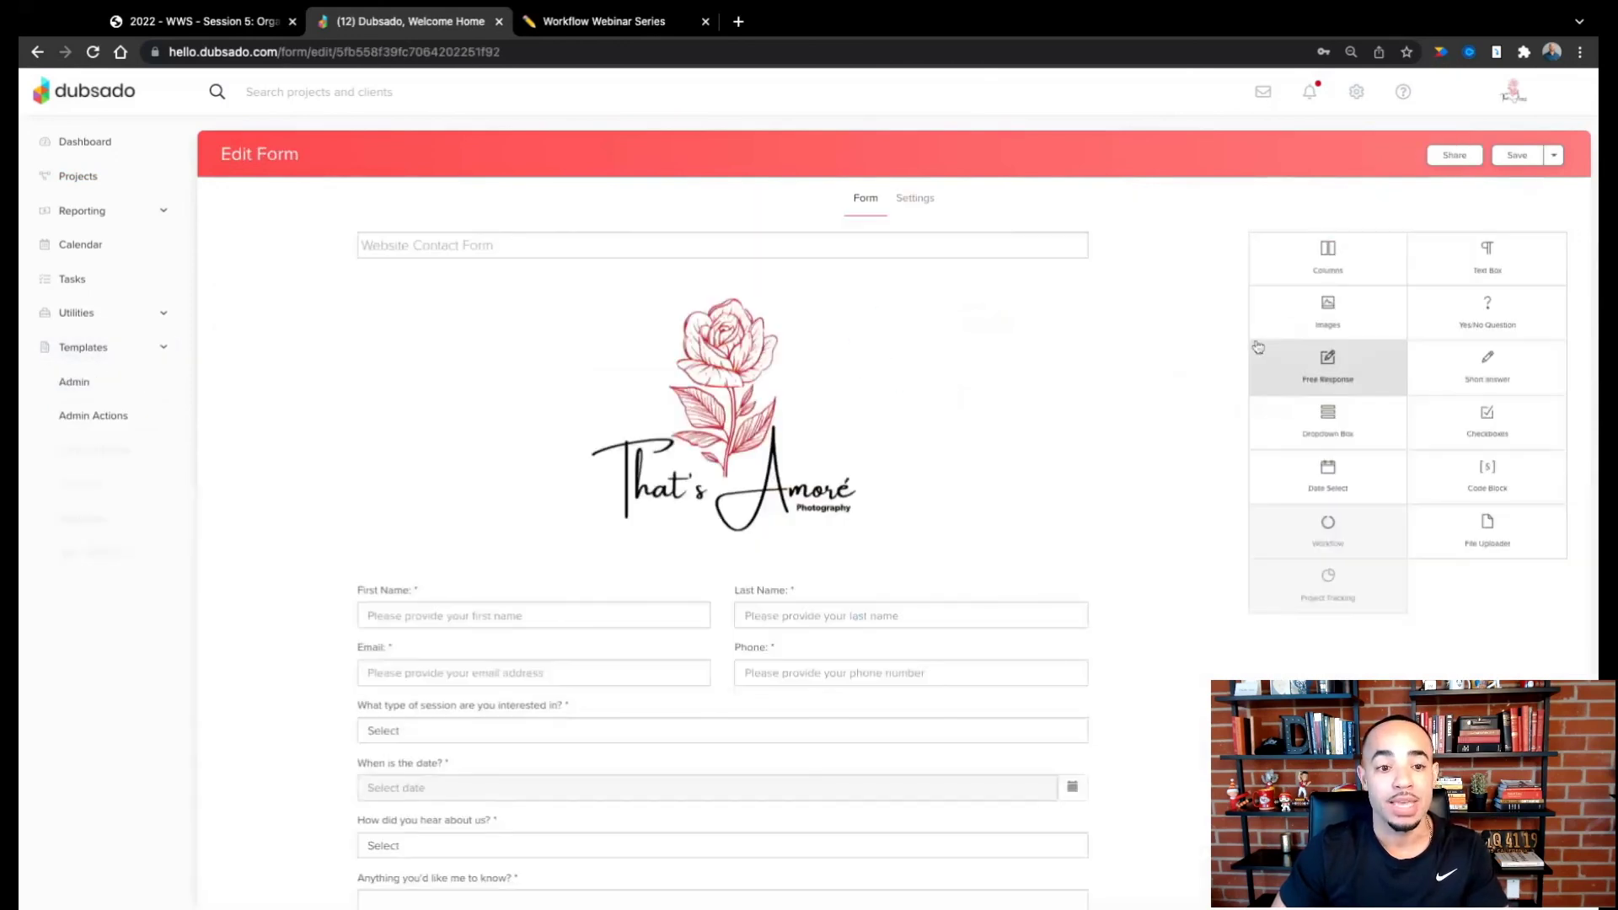
{"action": "left_click", "coordinate": [914, 200]}
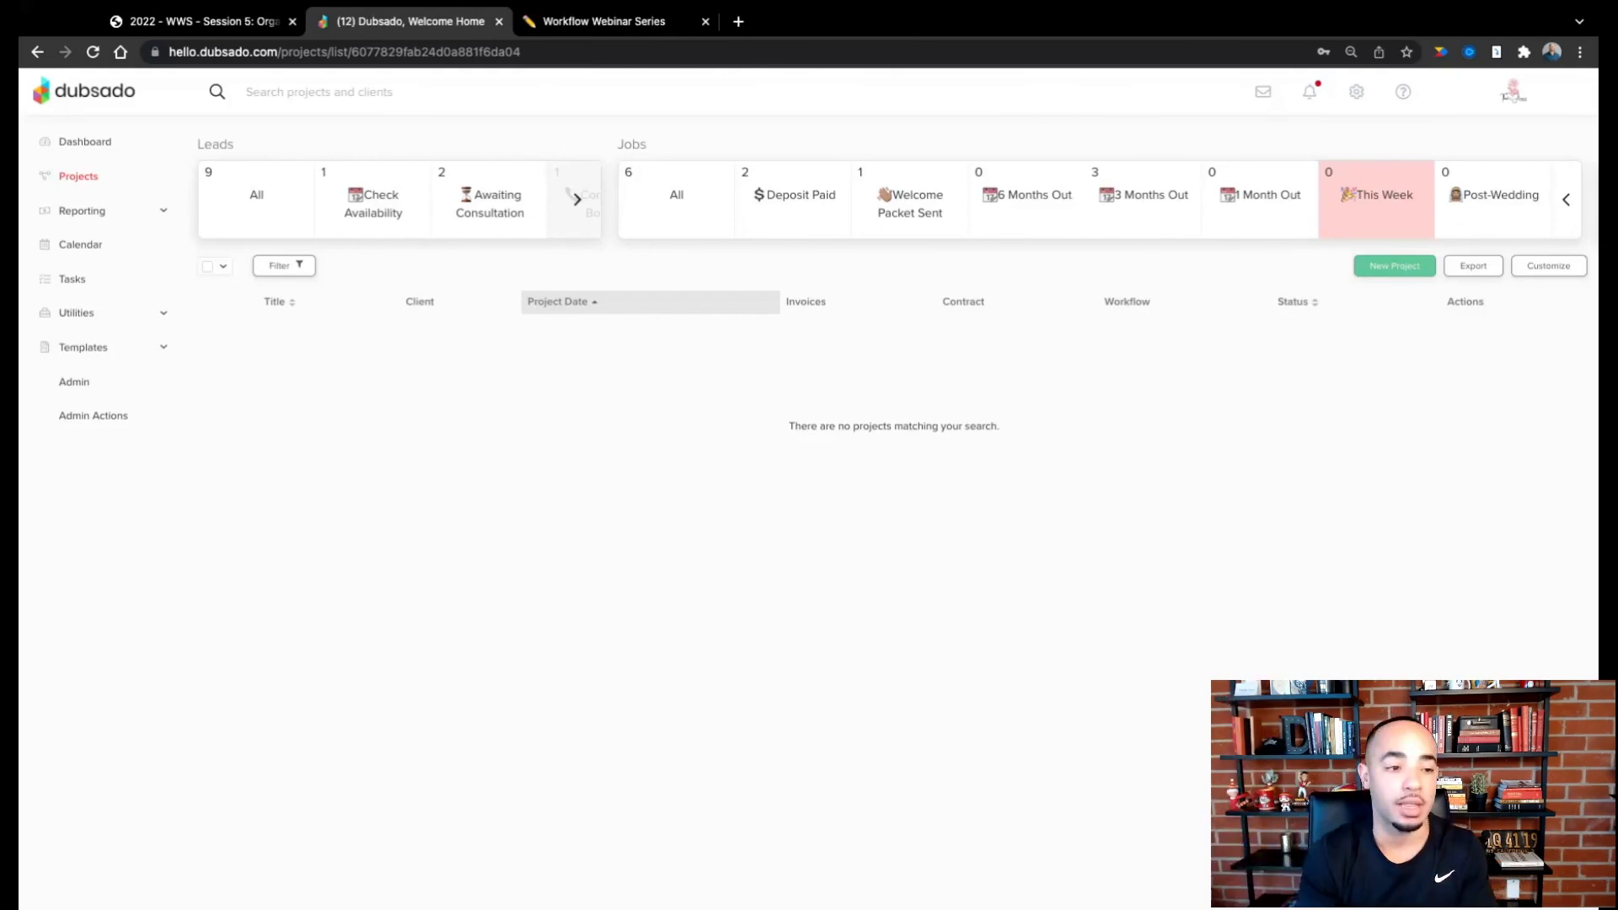
Step: View Check Availability leads, then list all nine leads and reveal the remaining lead stages
{"action": "left_click", "coordinate": [374, 221]}
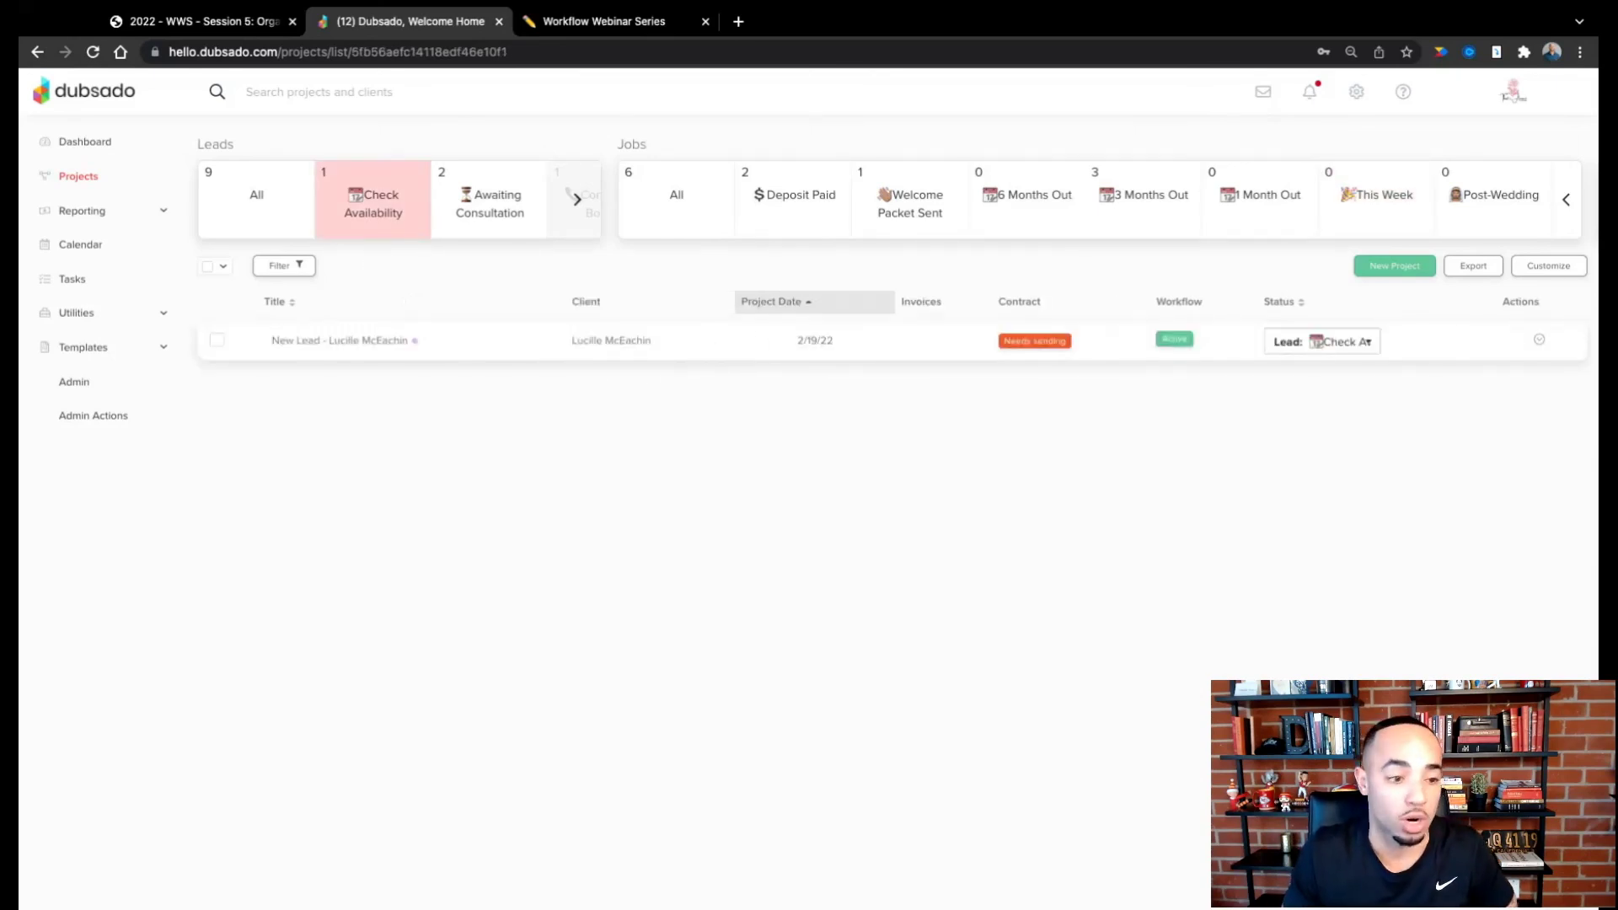
{"action": "left_click", "coordinate": [285, 213]}
{"action": "left_click", "coordinate": [285, 213]}
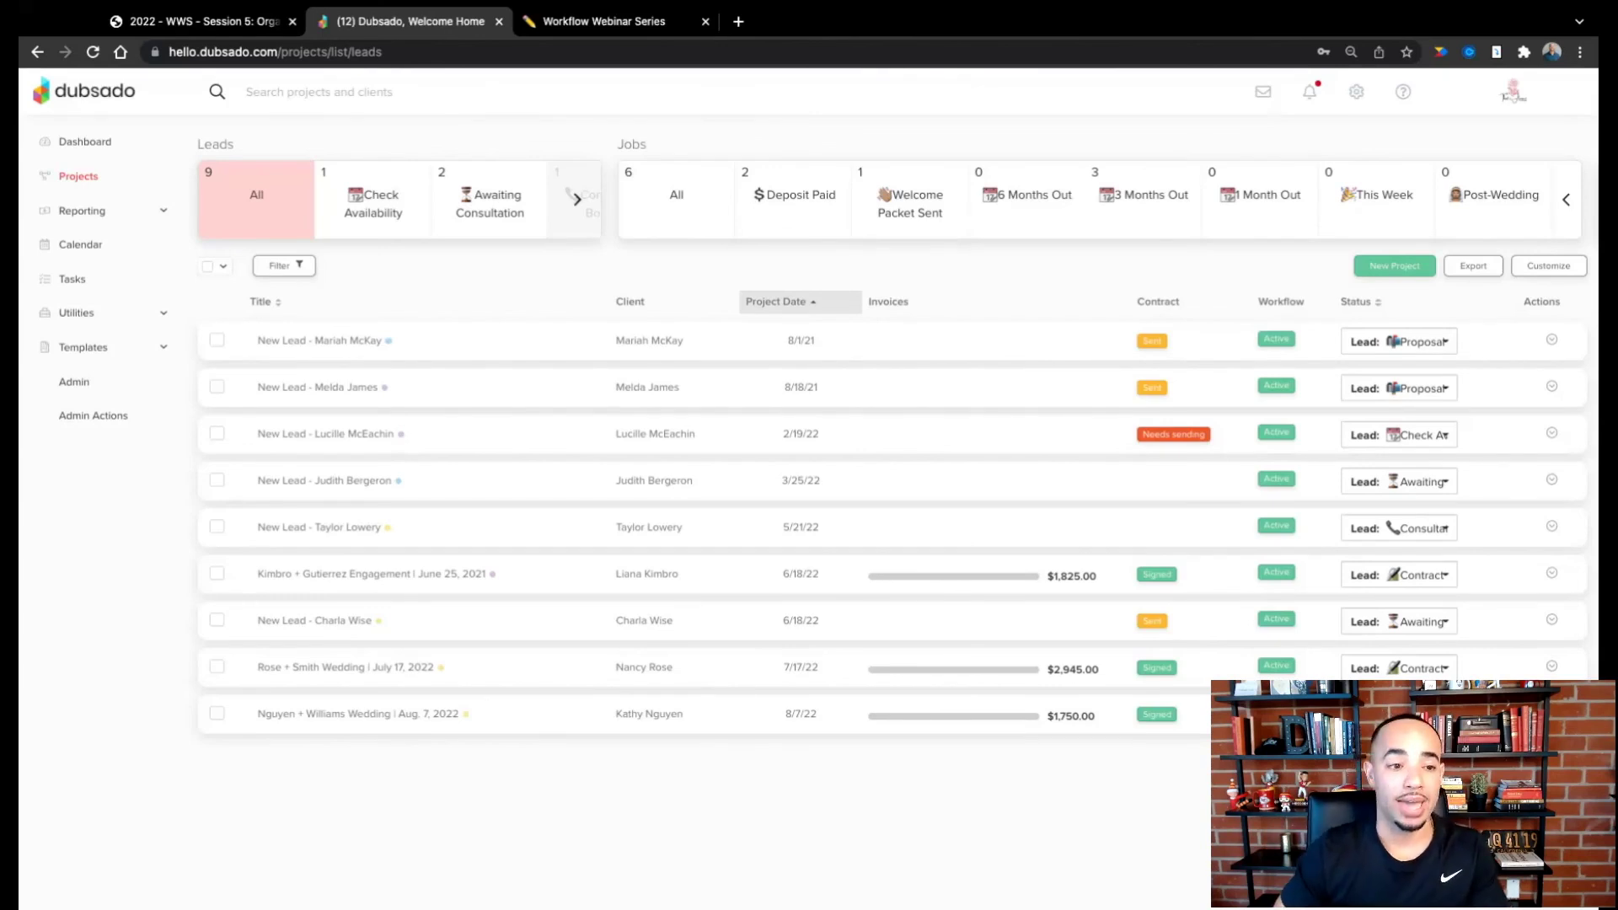
{"action": "left_click", "coordinate": [590, 206]}
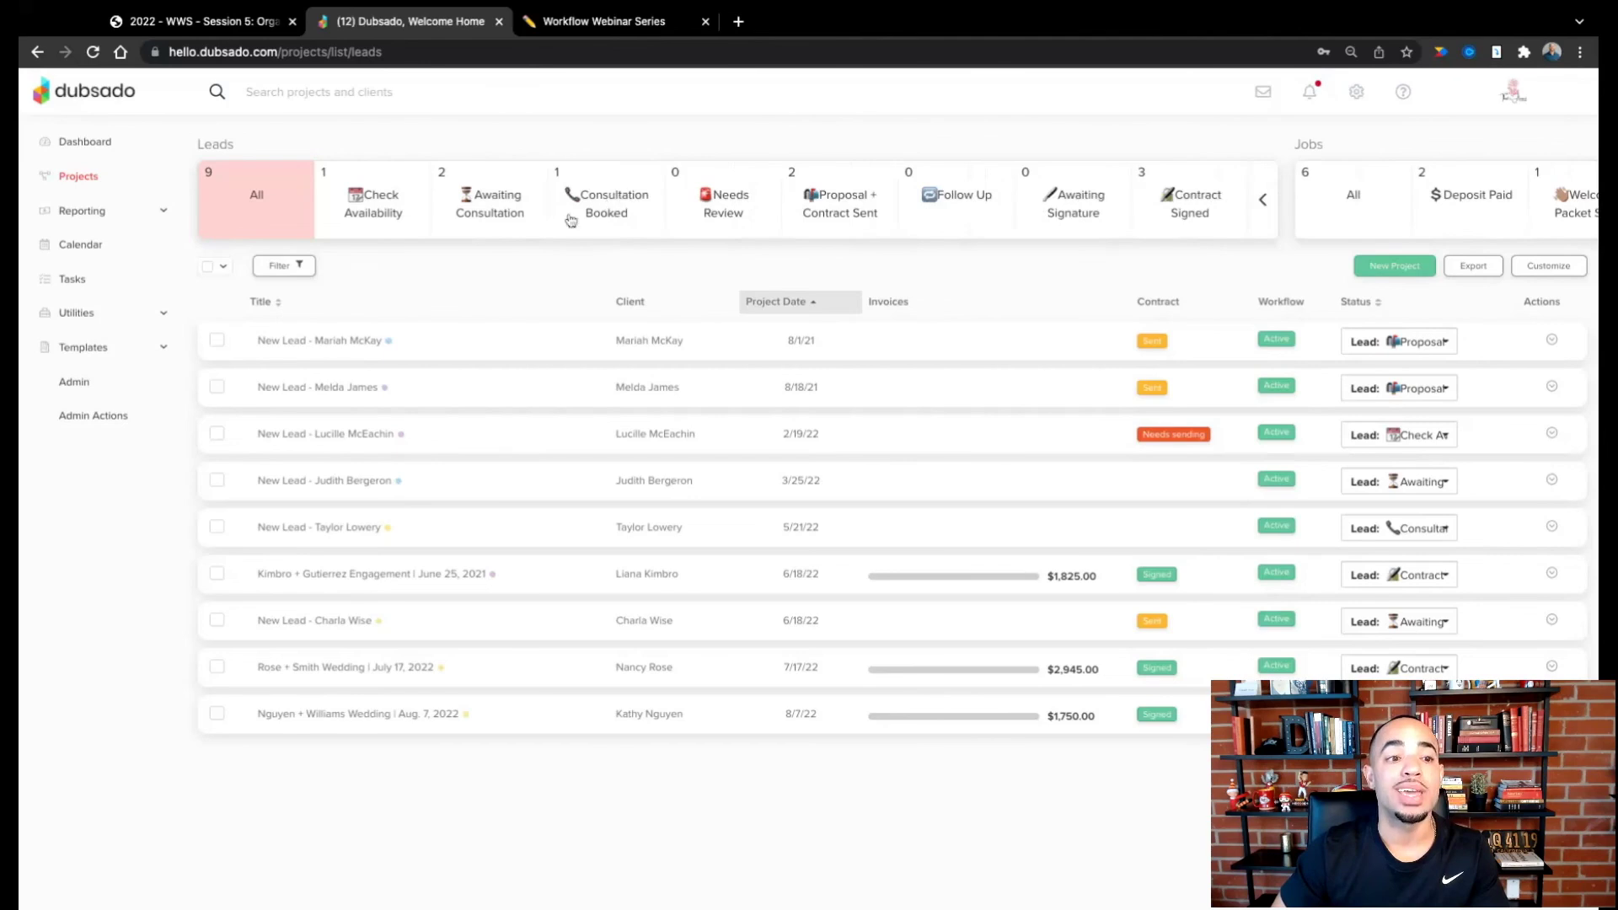
Step: View Consultation Booked leads, confirming the project's Wedding type, then list all six jobs
{"action": "left_click", "coordinate": [580, 209]}
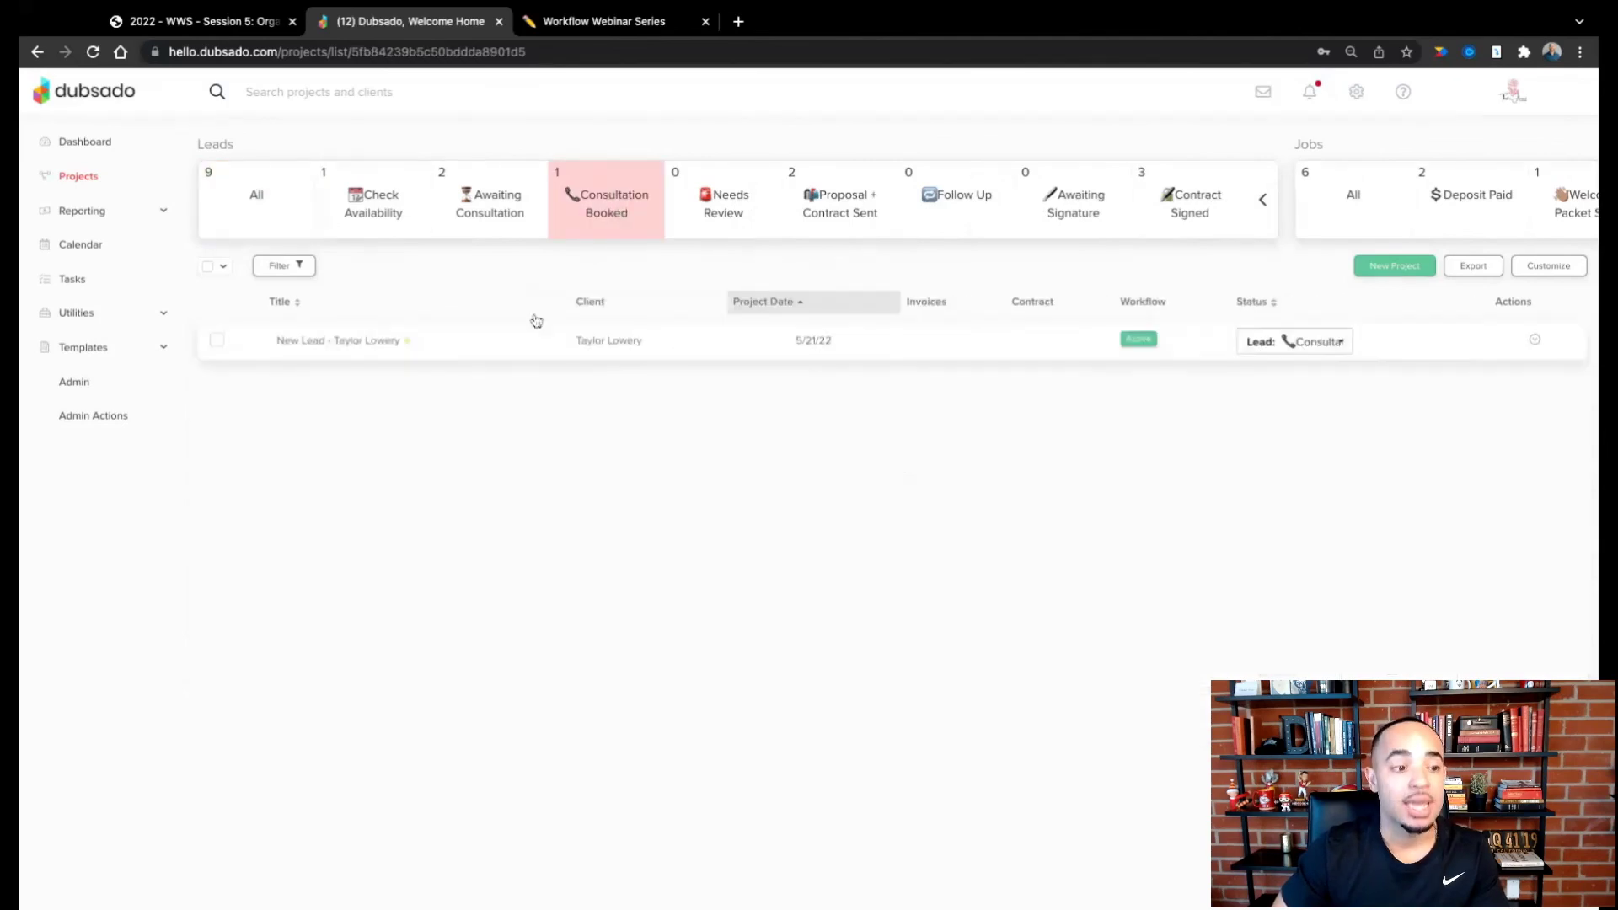
{"action": "mouse_move", "coordinate": [408, 347]}
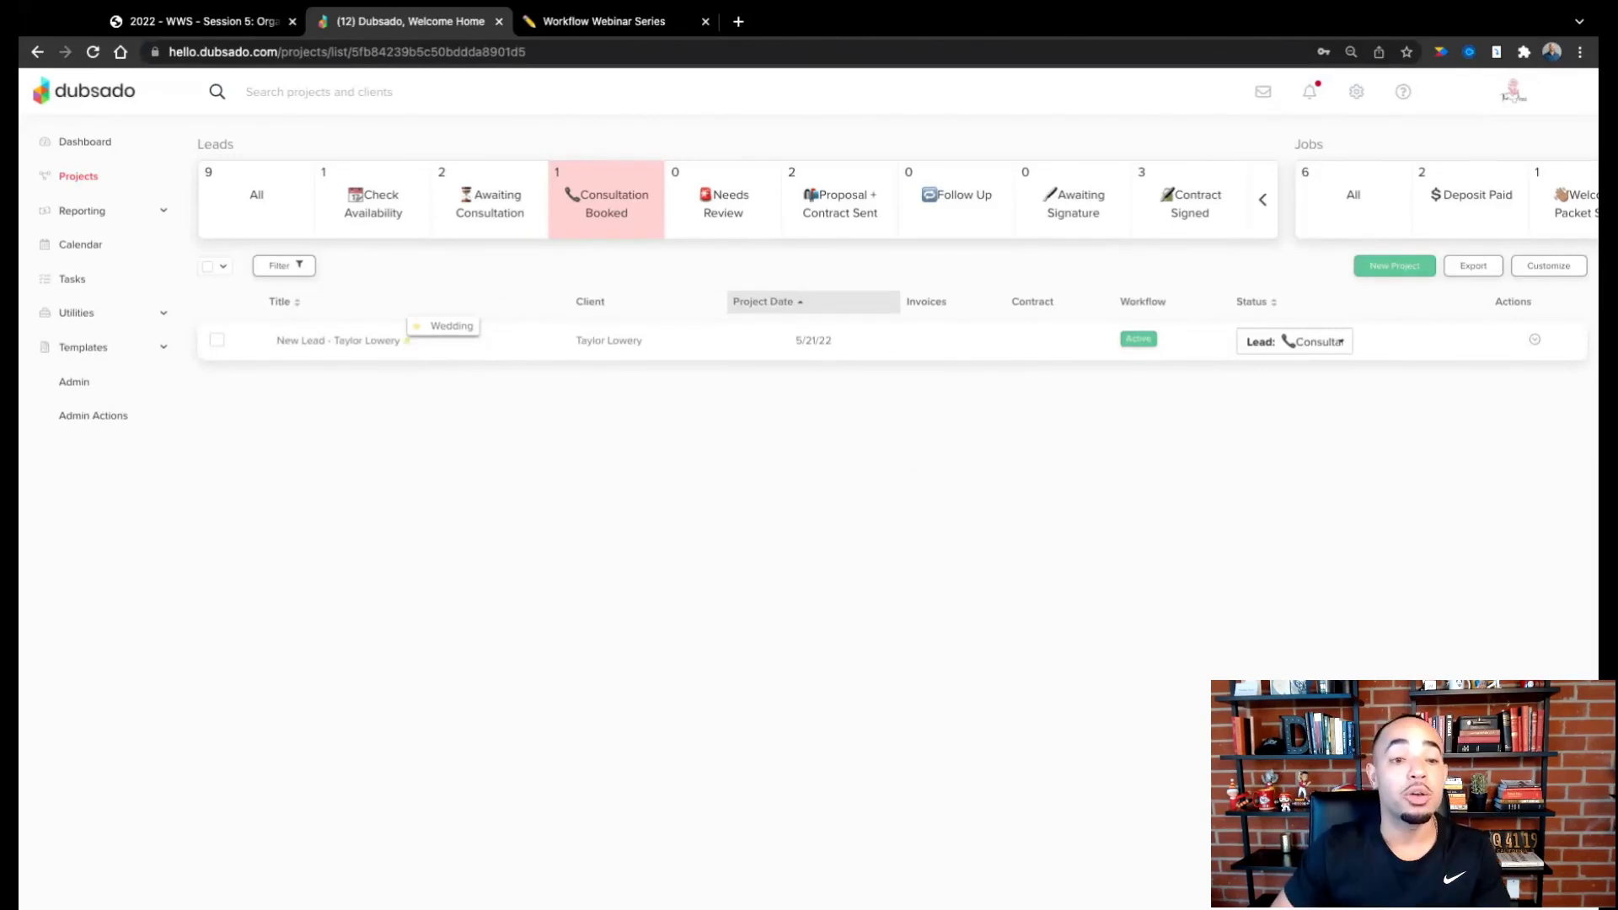
{"action": "left_click", "coordinate": [1319, 211]}
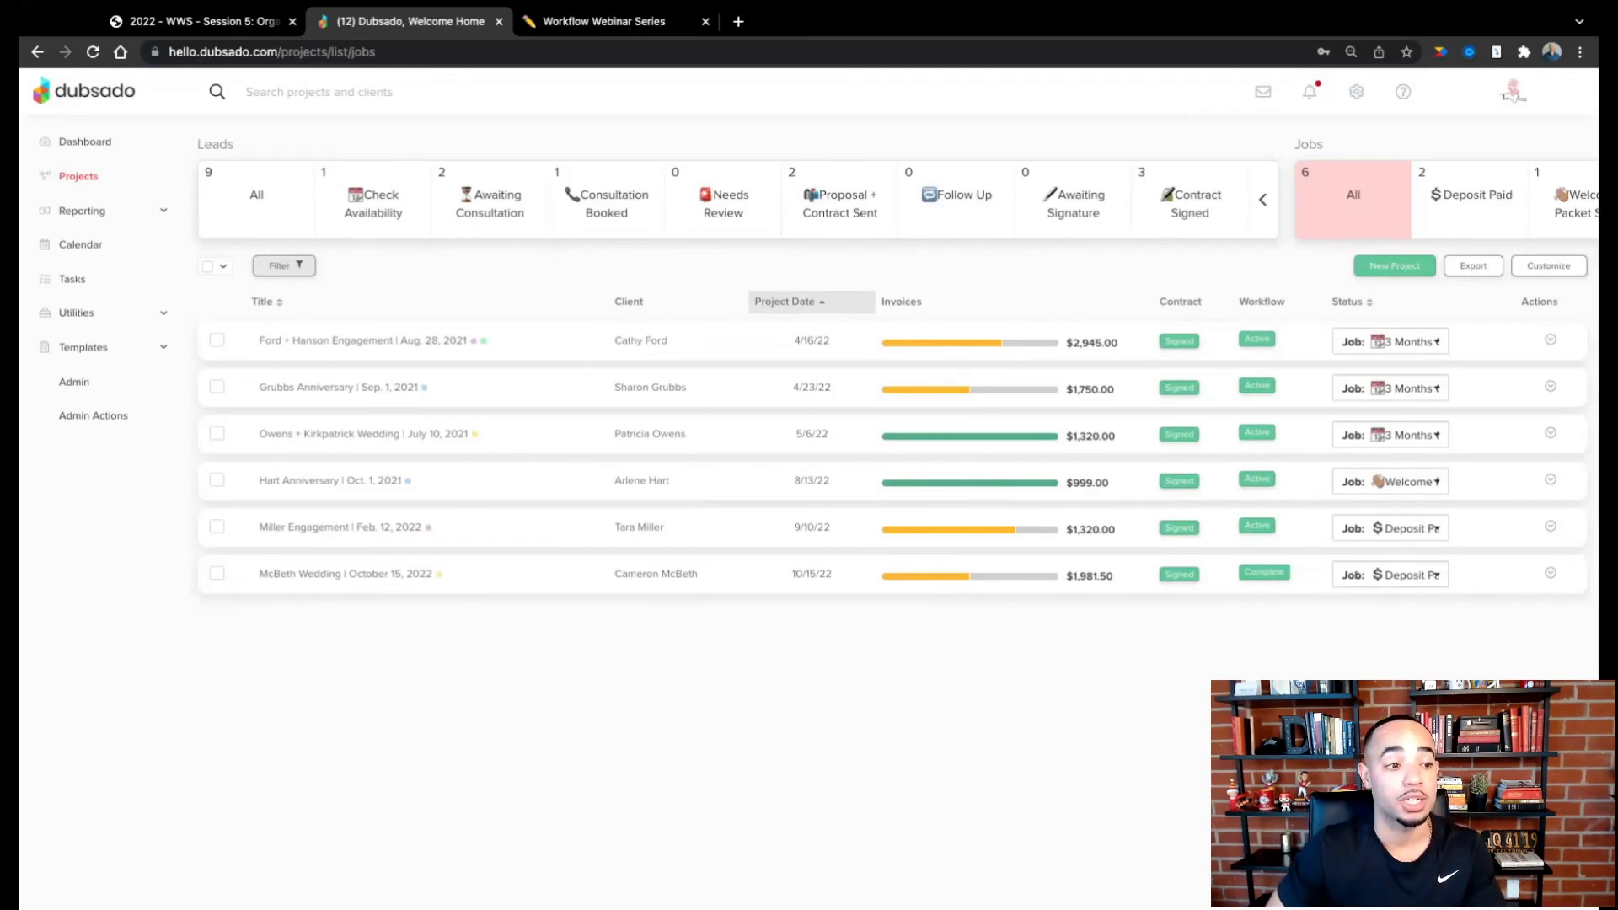
Step: Filter jobs by the Wedding tag, then show the two jobs in the Deposit Paid stage
{"action": "left_click", "coordinate": [284, 266]}
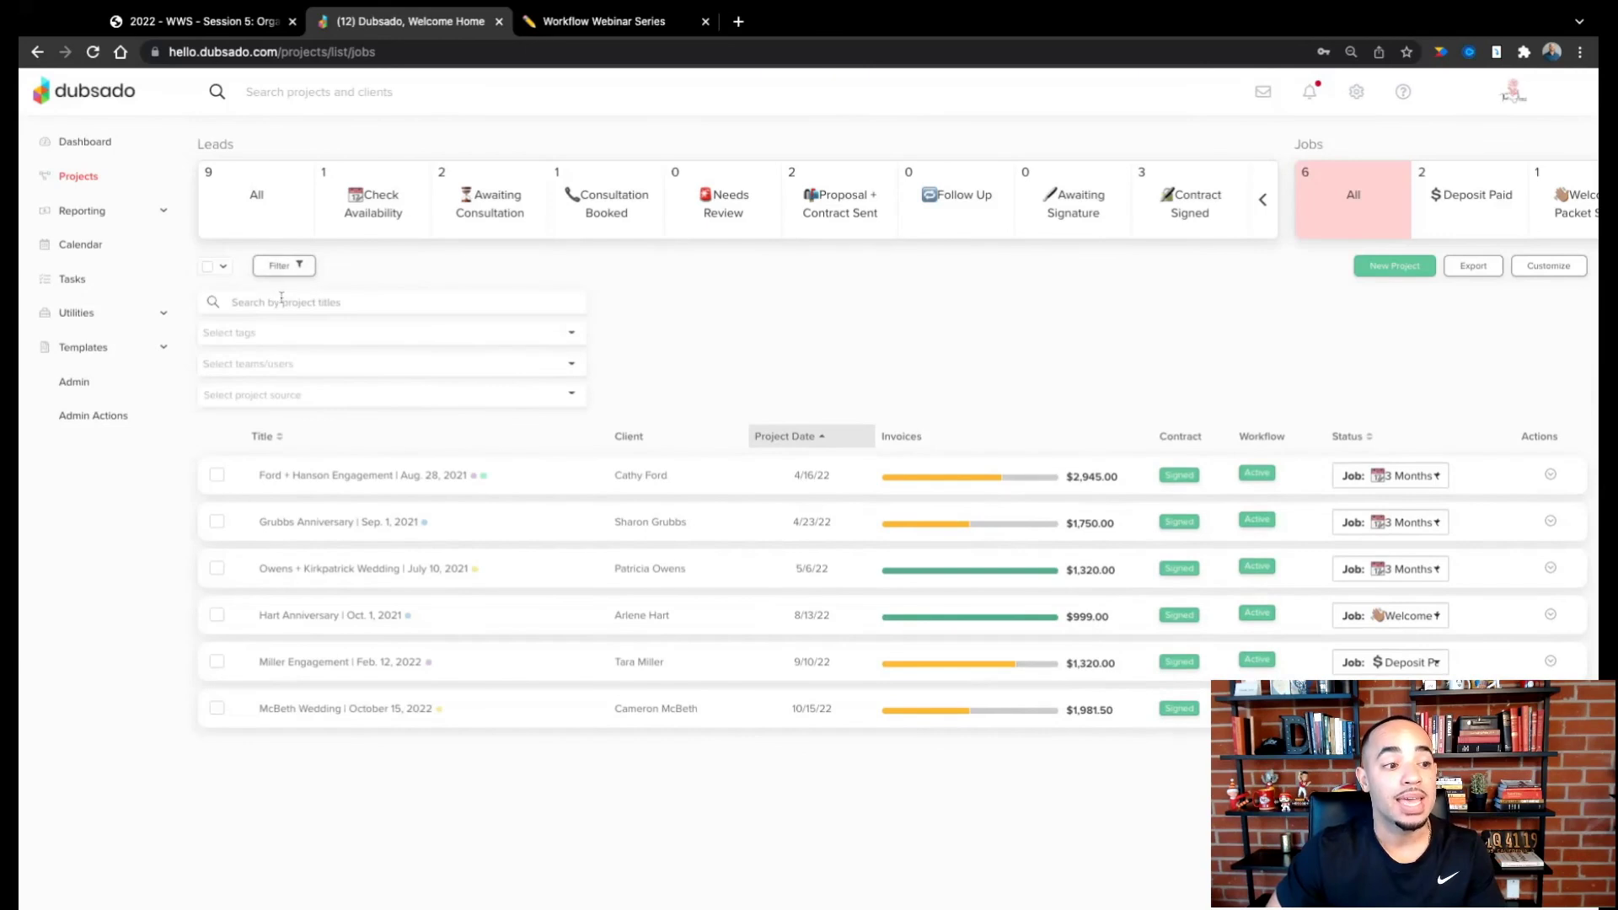
{"action": "left_click", "coordinate": [277, 333]}
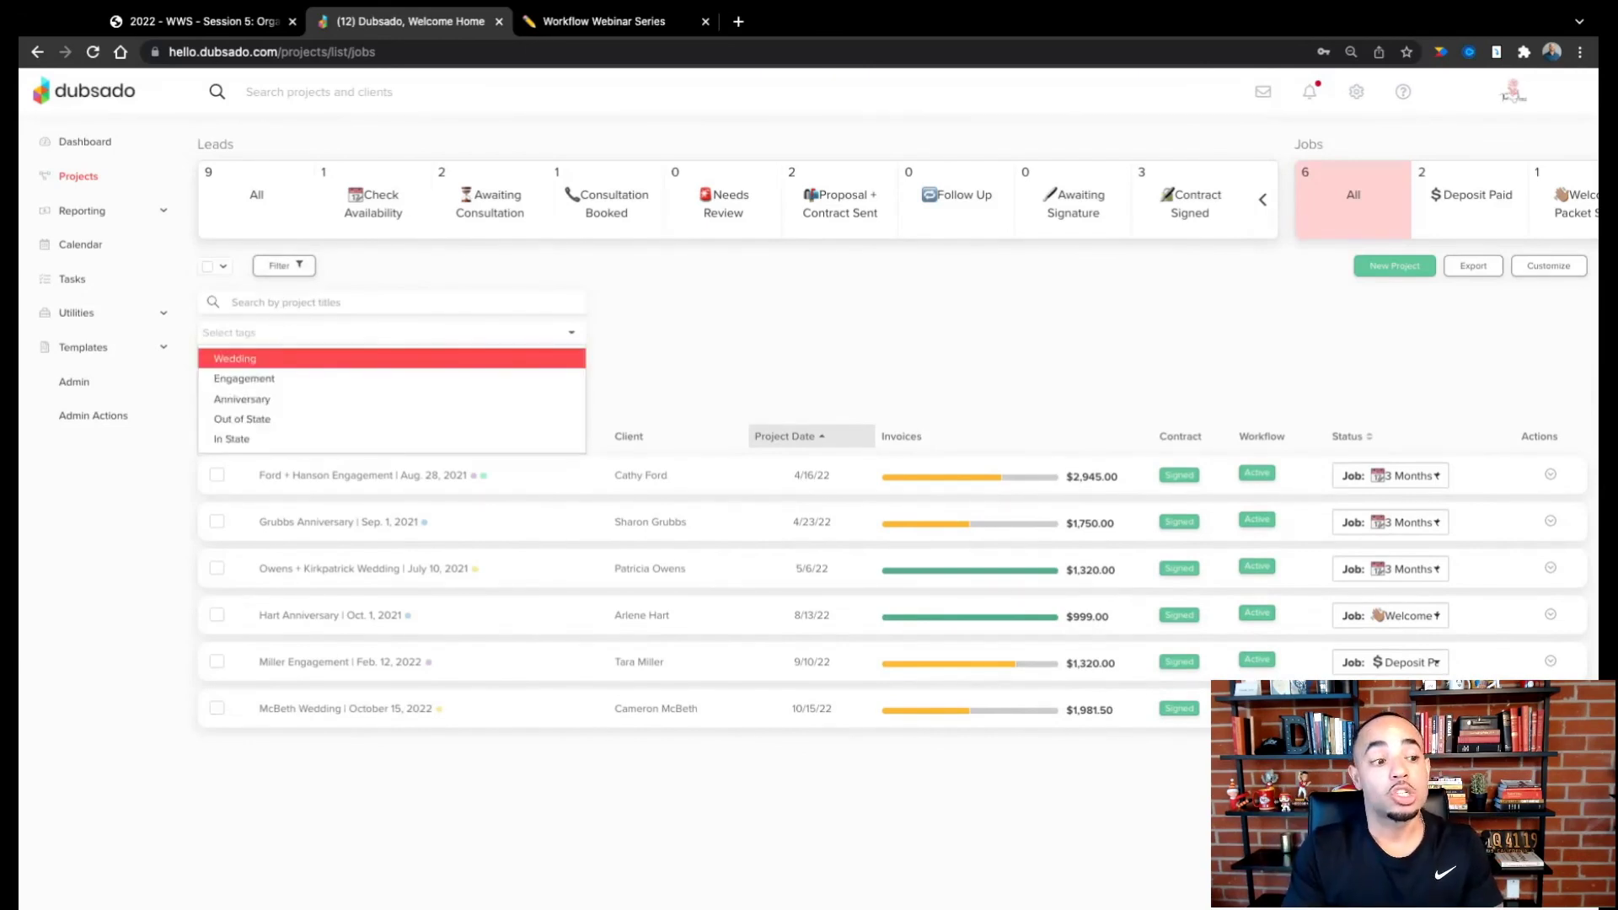
{"action": "left_click", "coordinate": [251, 359]}
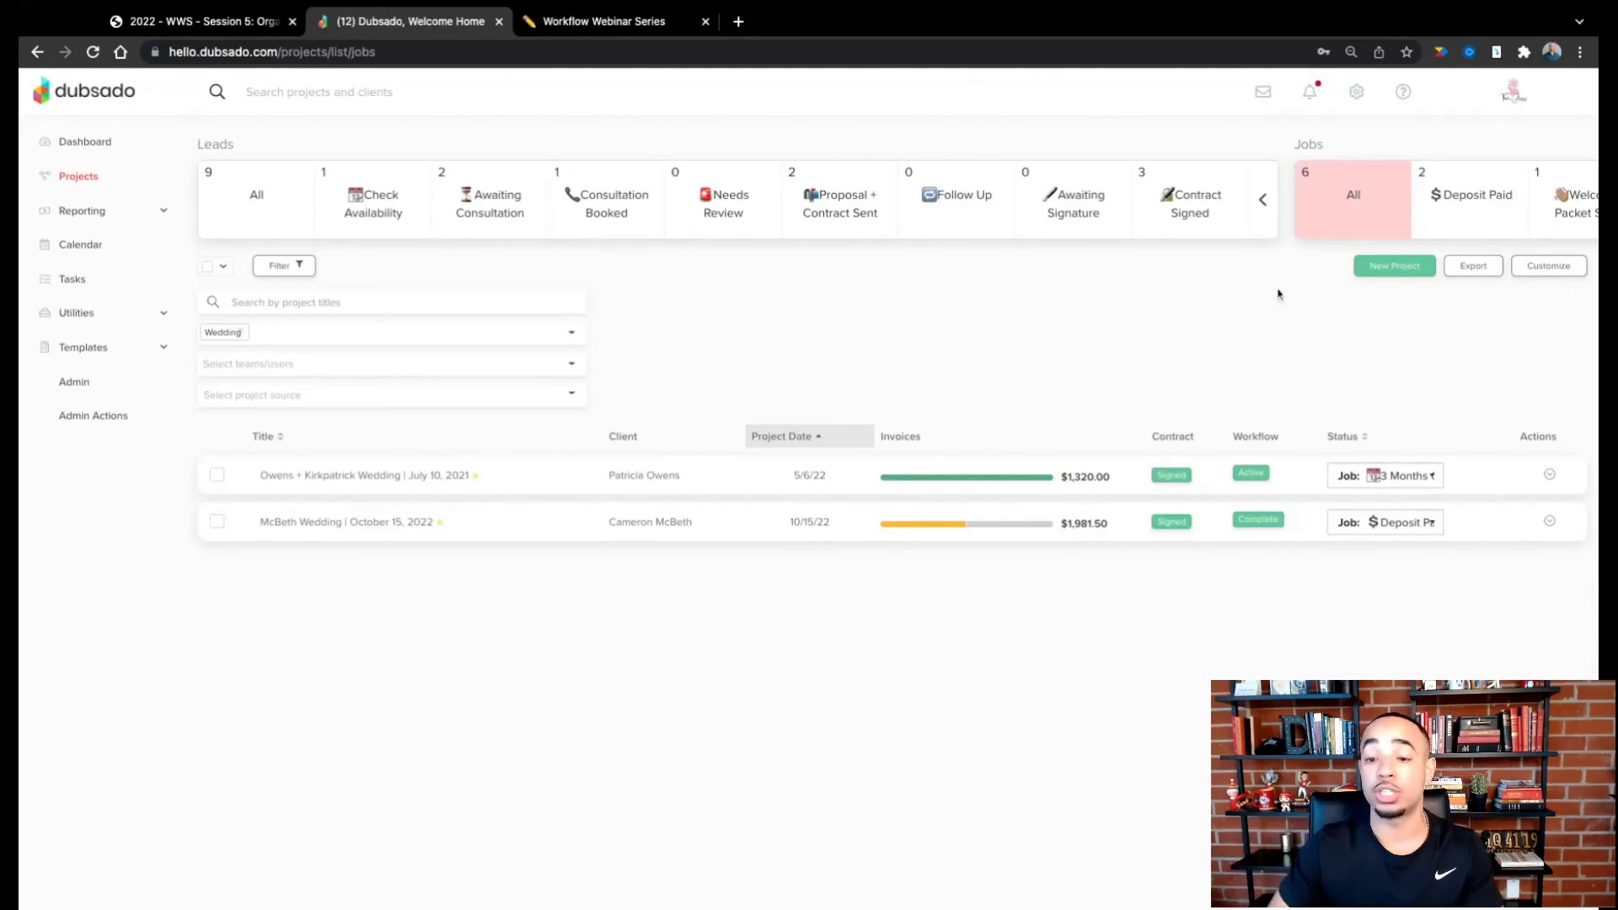
{"action": "left_click", "coordinate": [1459, 219]}
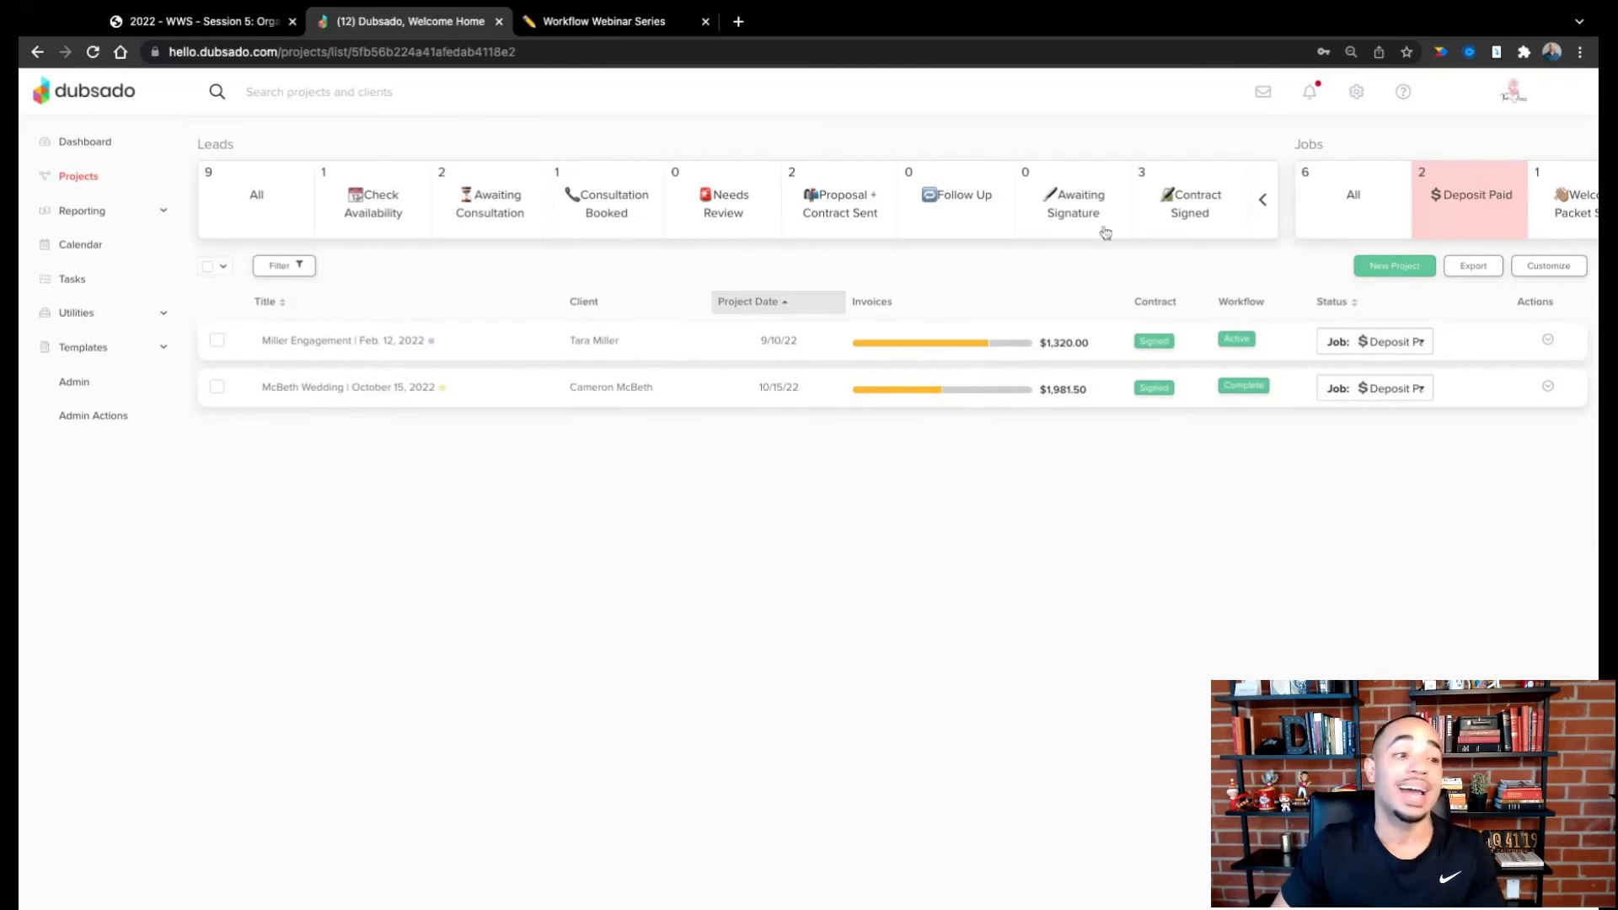
{"action": "left_click", "coordinate": [294, 271]}
Step: Apply the Wedding tag filter to Deposit Paid jobs, leaving a single wedding job listed
{"action": "left_click", "coordinate": [267, 332]}
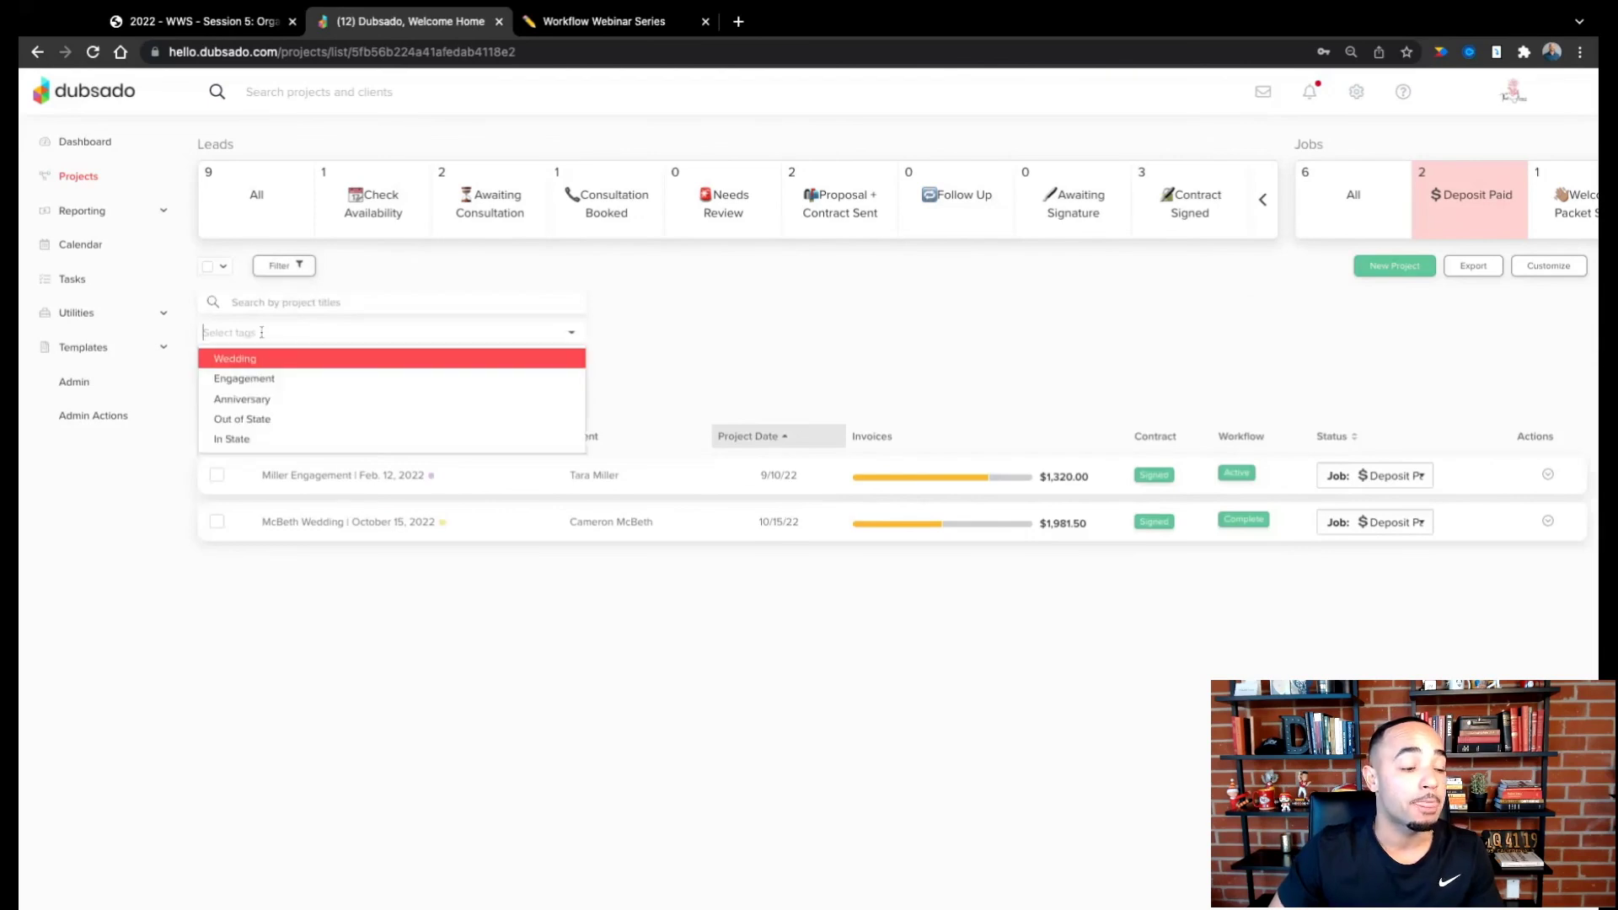
{"action": "scroll", "coordinate": [247, 414], "scroll_direction": "down", "scroll_amount": 1}
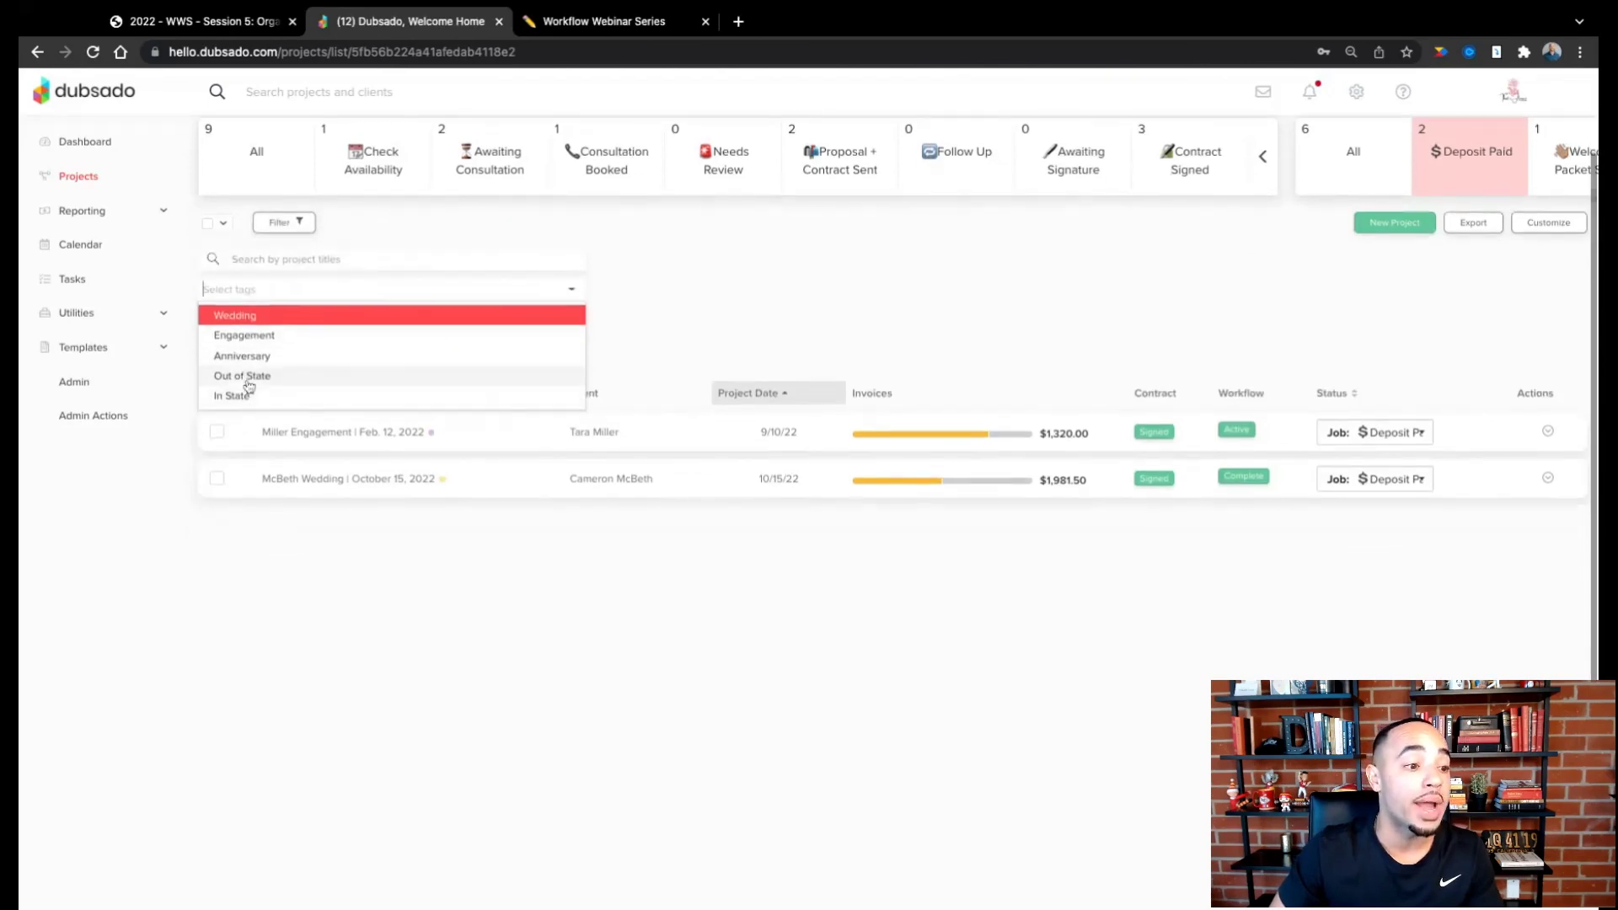
{"action": "left_click", "coordinate": [246, 317]}
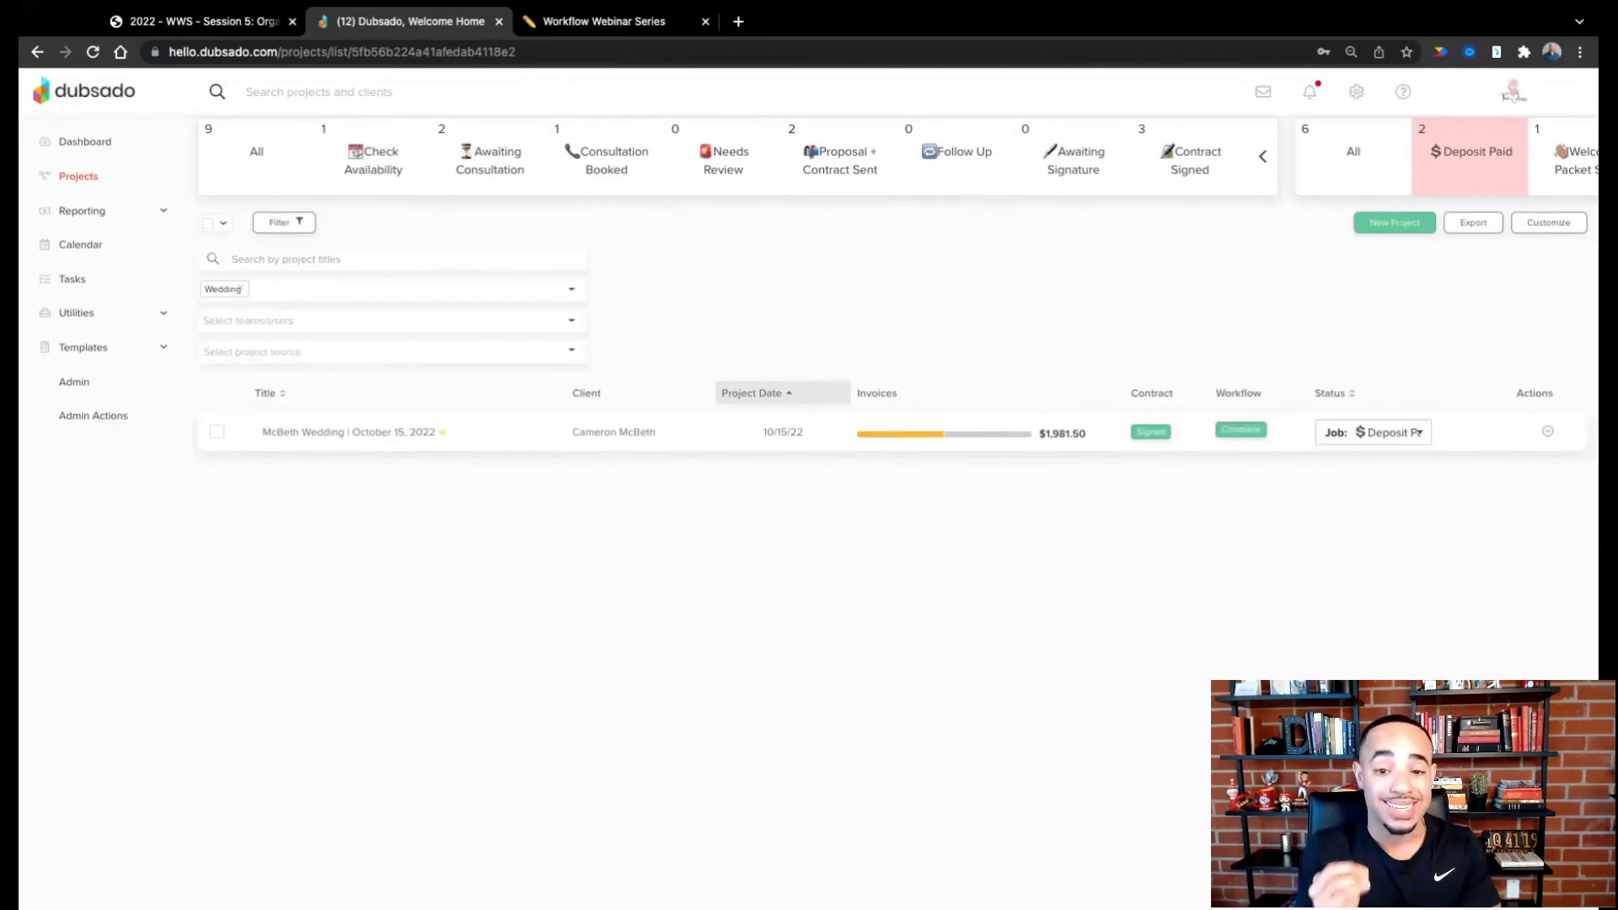
{"action": "scroll", "coordinate": [723, 361], "scroll_direction": "up", "scroll_amount": 1}
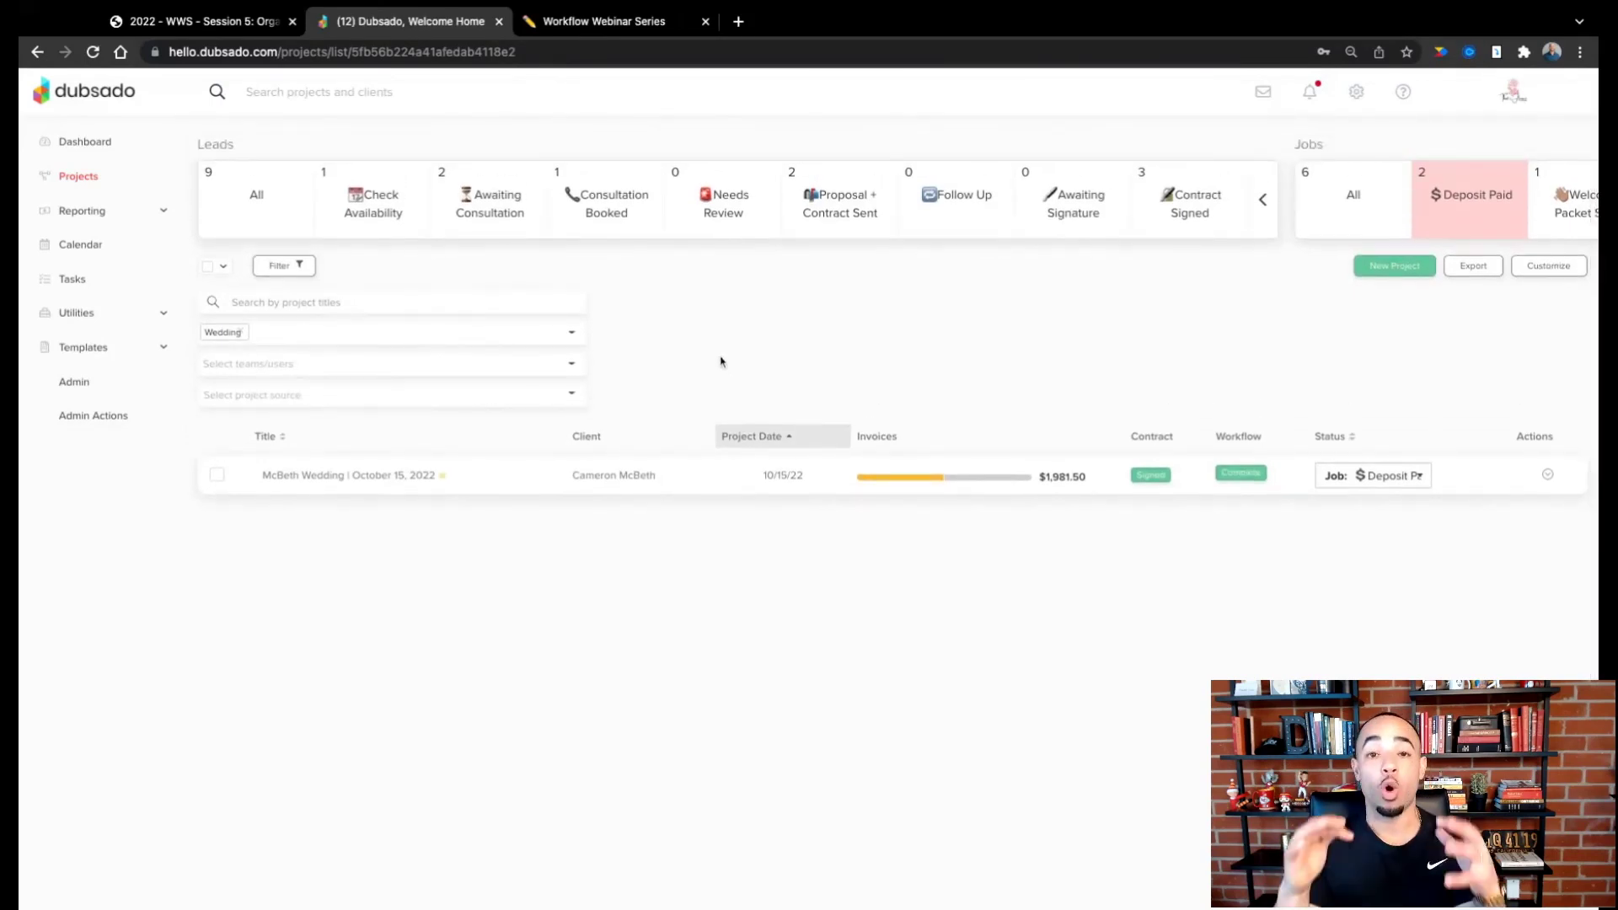